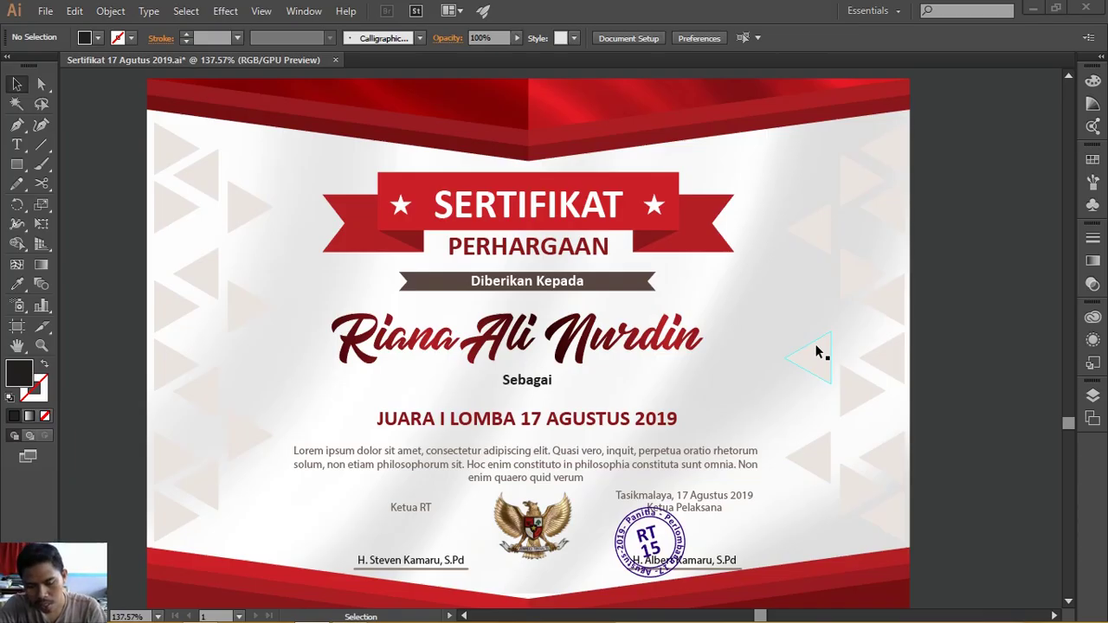
- Switch from Illustrator to the File Explorer window holding the certificate assets
key(alt+Tab)
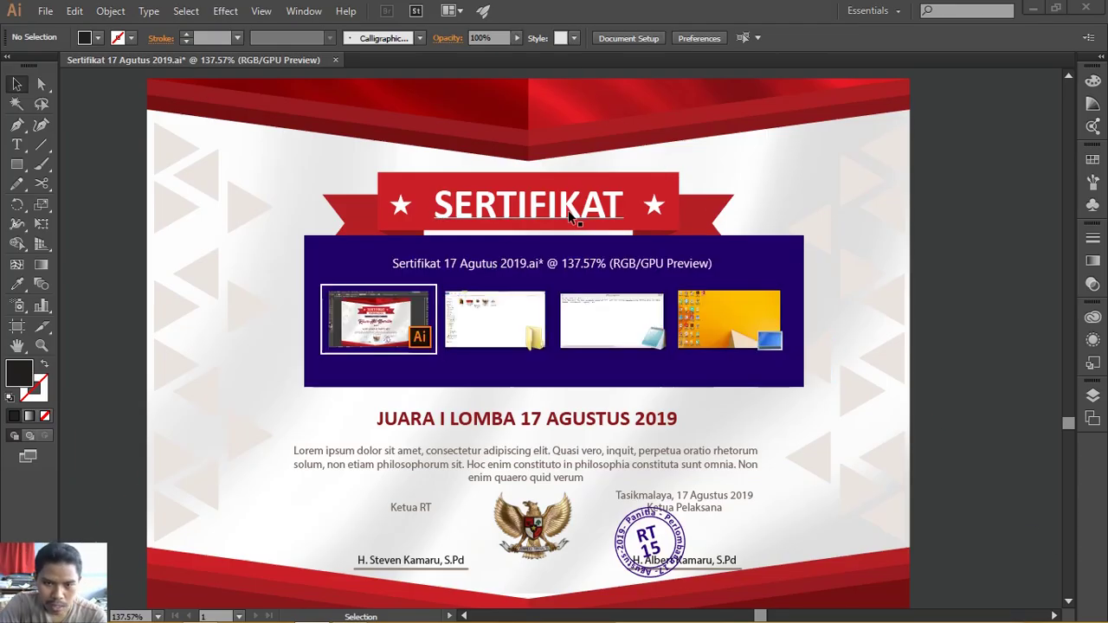
key(alt+Tab)
- Check Garuda Png, Bendera and Sertifikat 17 Agutus 2019 in Upload, then return to Illustrator
click(463, 145)
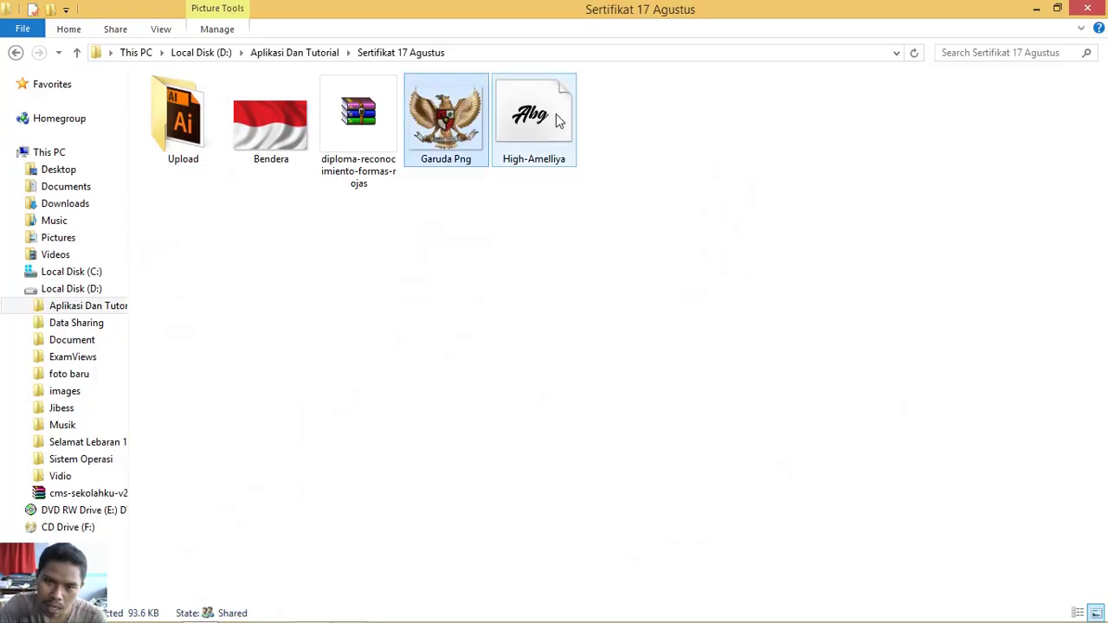
mouse_move(533, 117)
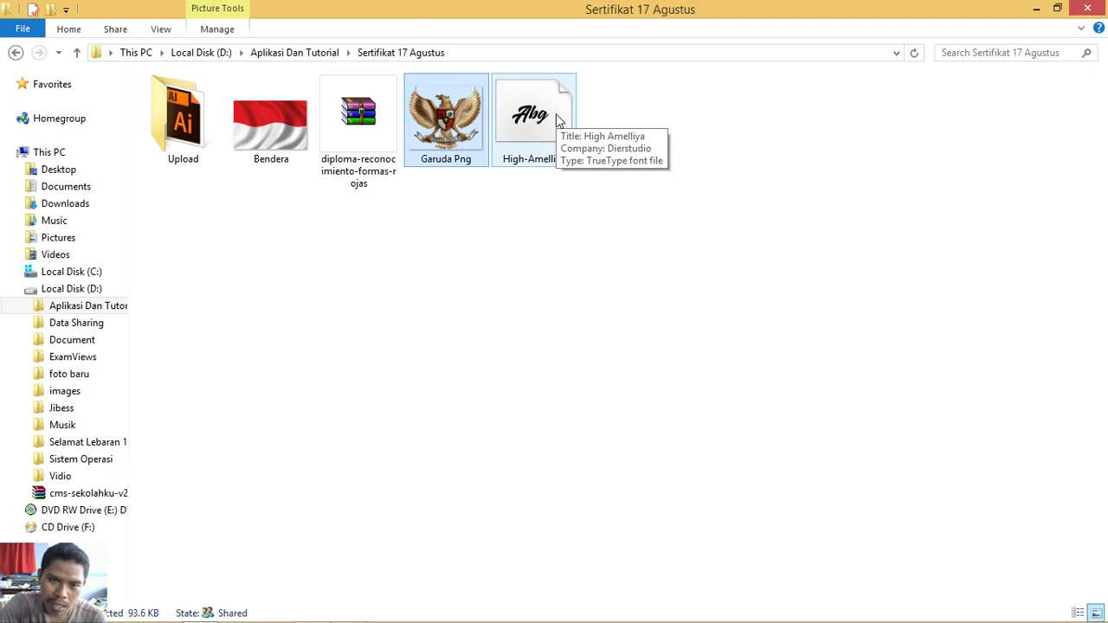
click(281, 131)
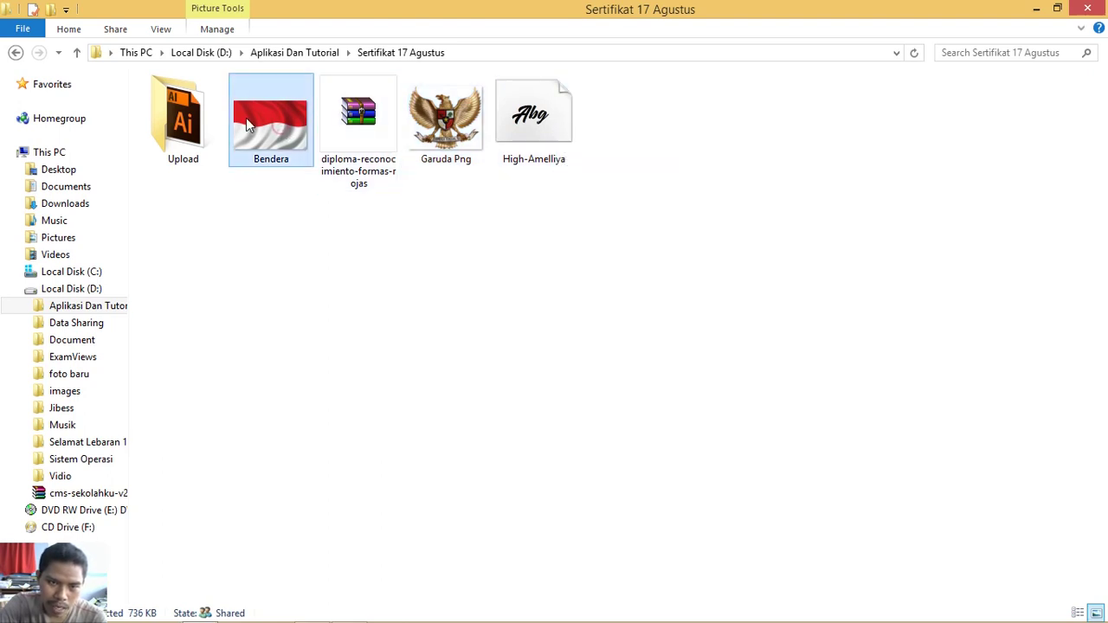
double_click(212, 109)
click(232, 105)
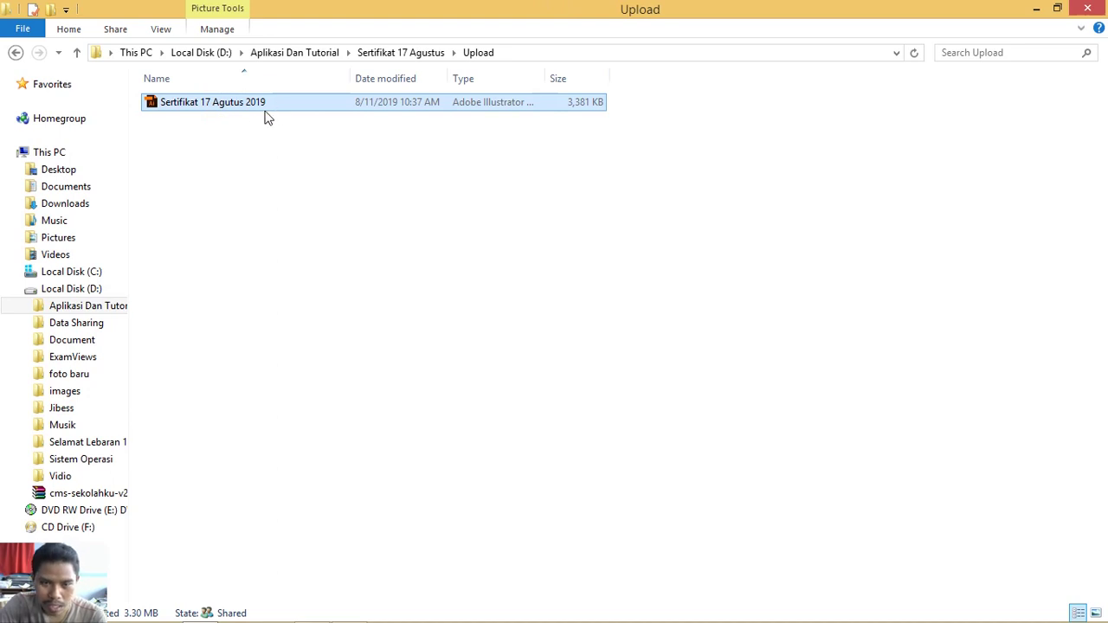
key(alt+Tab)
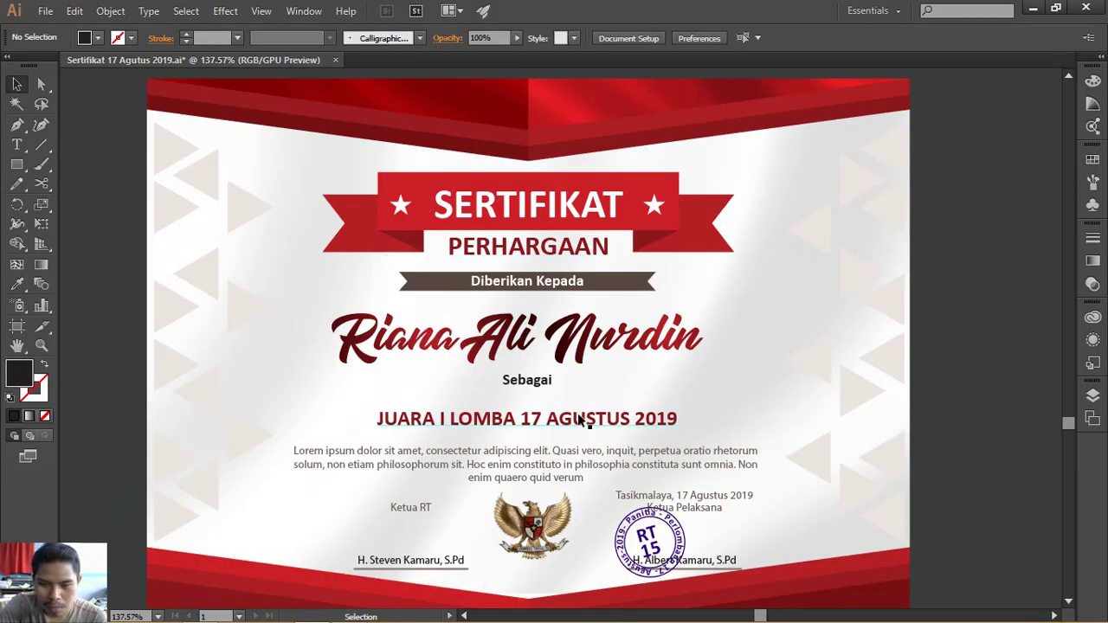
- Begin a new document using the Print profile
click(588, 346)
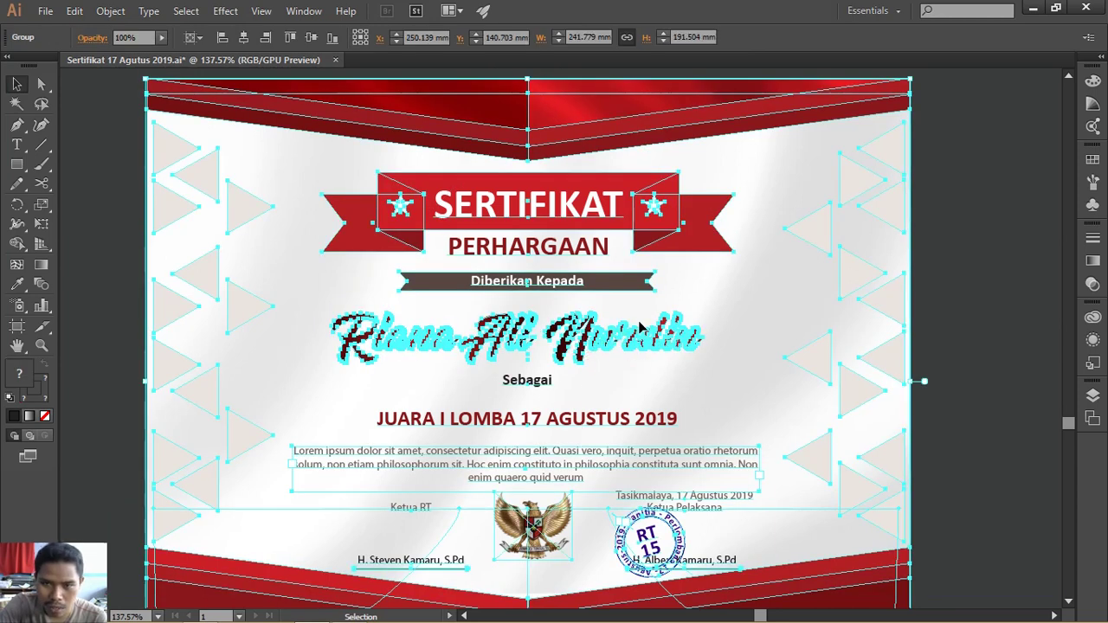
click(967, 165)
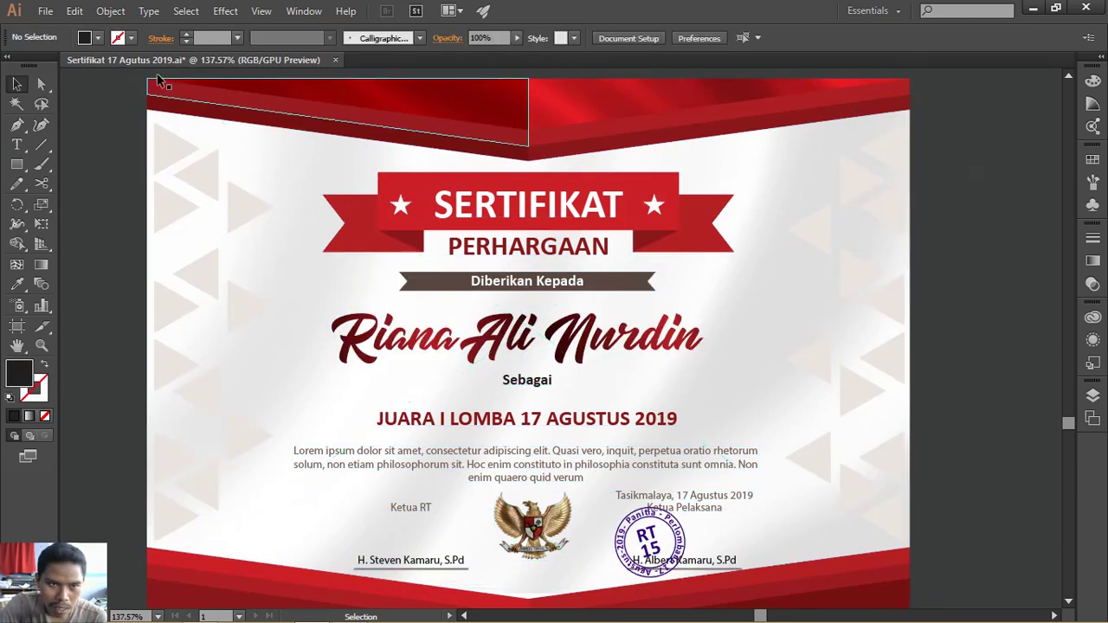
click(45, 11)
click(54, 37)
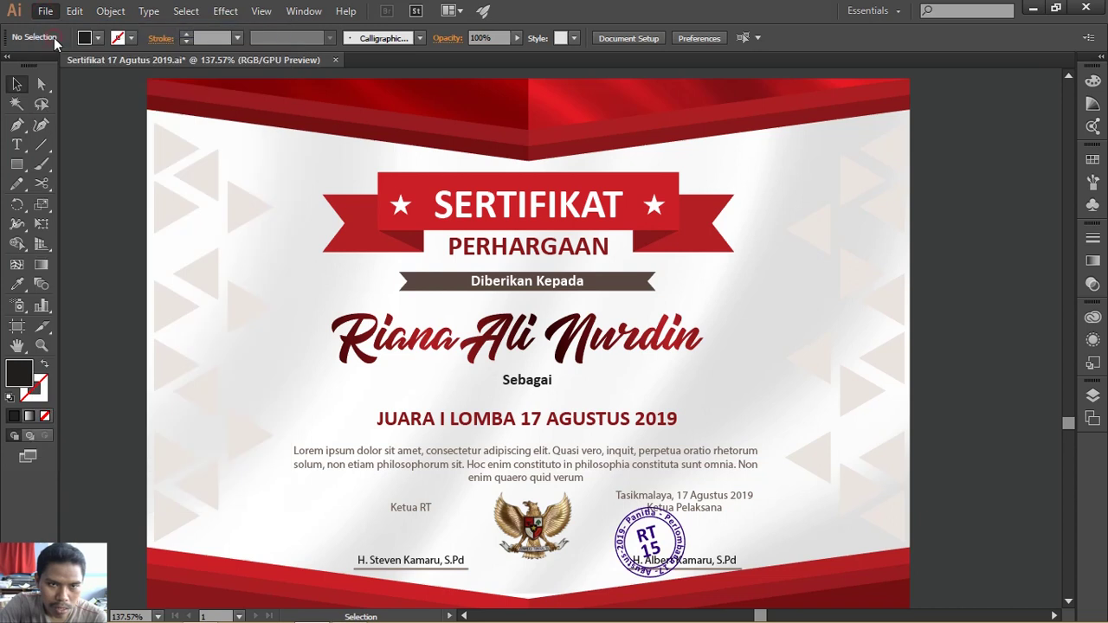
click(566, 181)
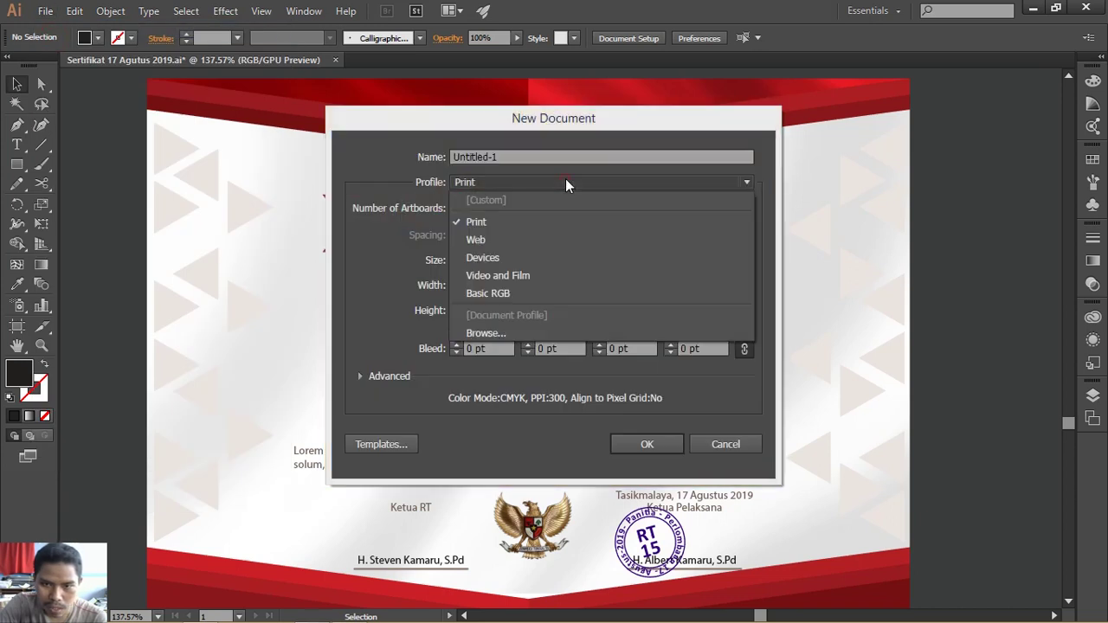
click(523, 222)
- Make the document A4 landscape in centimetres, create it, and zoom out
click(687, 310)
click(509, 263)
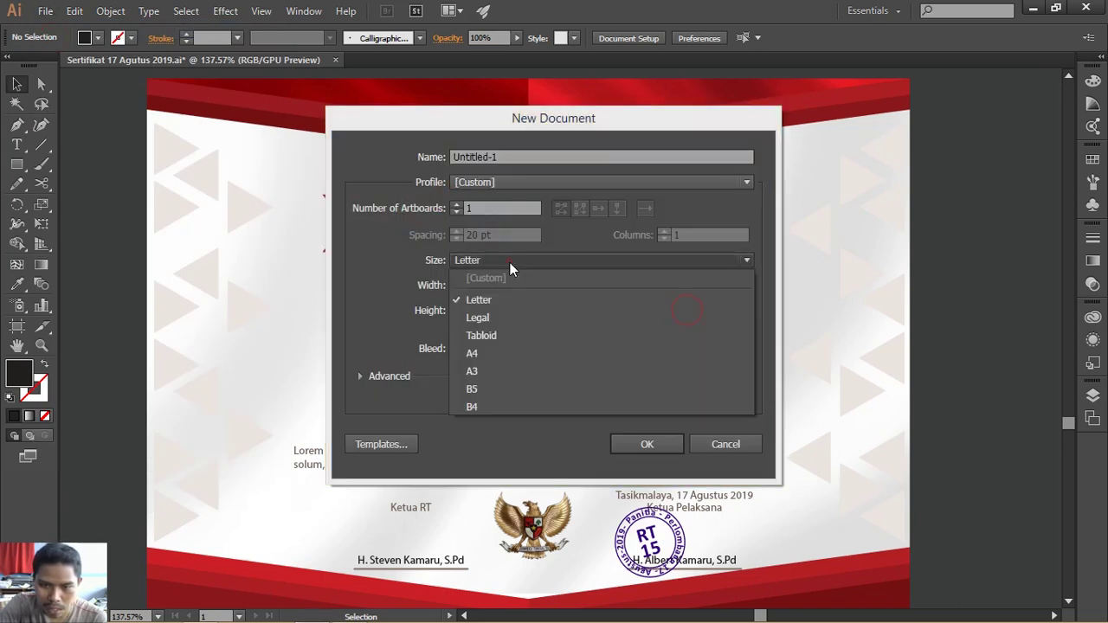
click(494, 352)
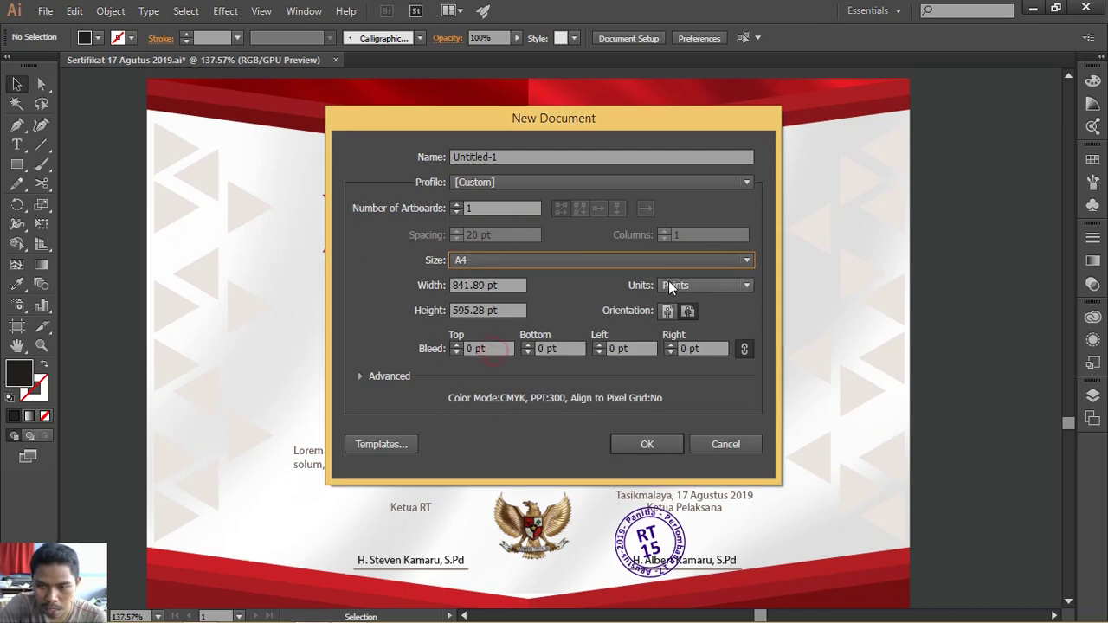
click(668, 284)
click(696, 367)
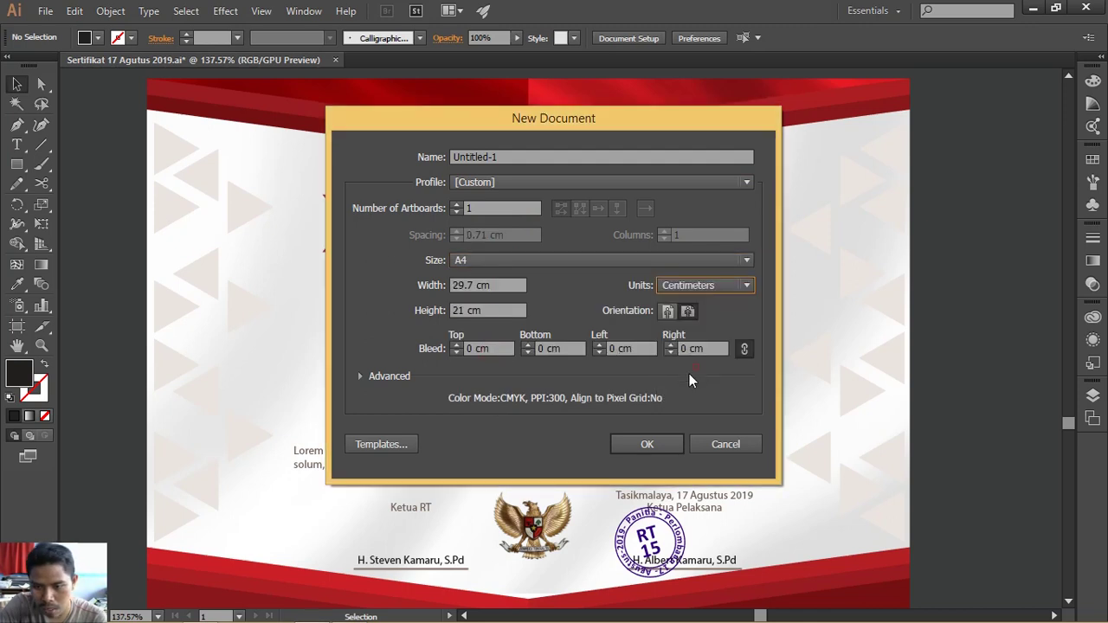
click(645, 444)
key(ctrl+minus)
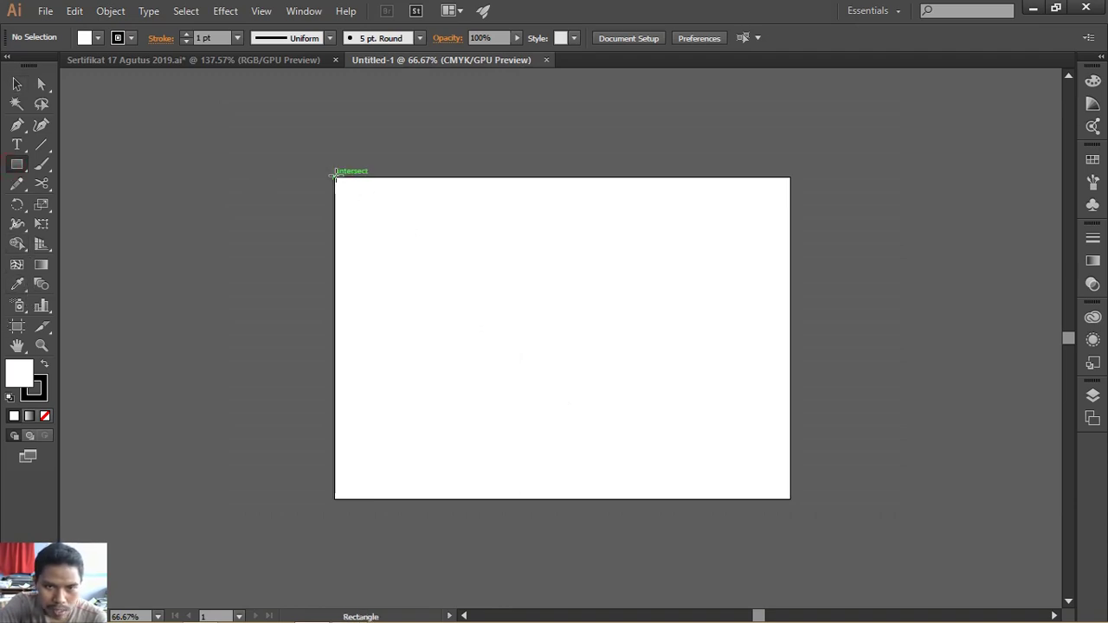
- Draw an artboard-sized rectangle and fill it with red E50000
drag(335, 177, 796, 499)
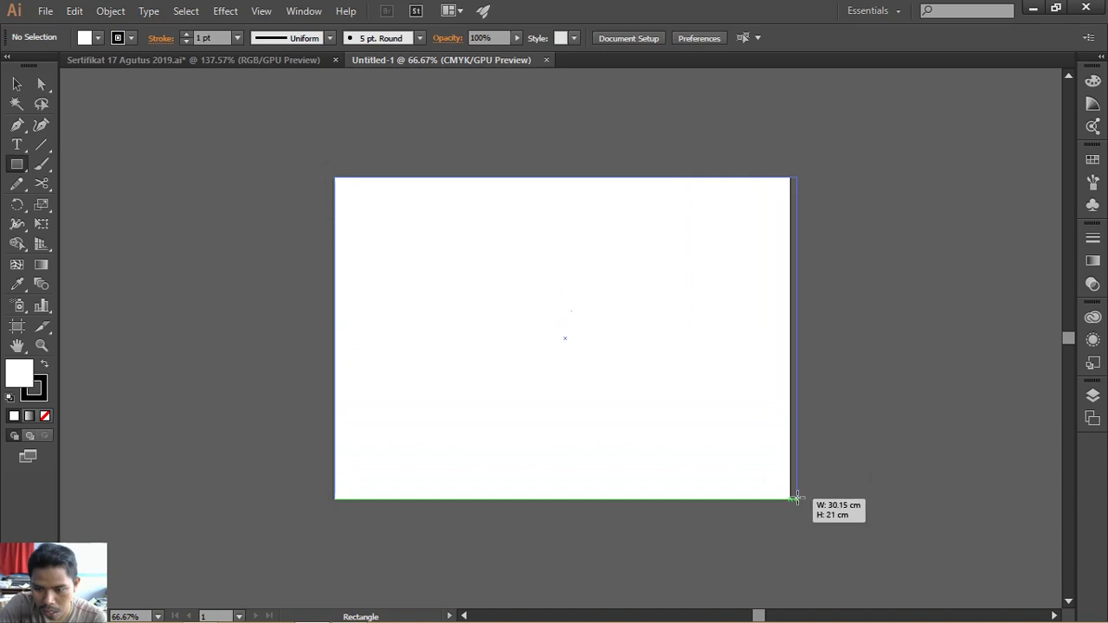
drag(796, 498, 790, 499)
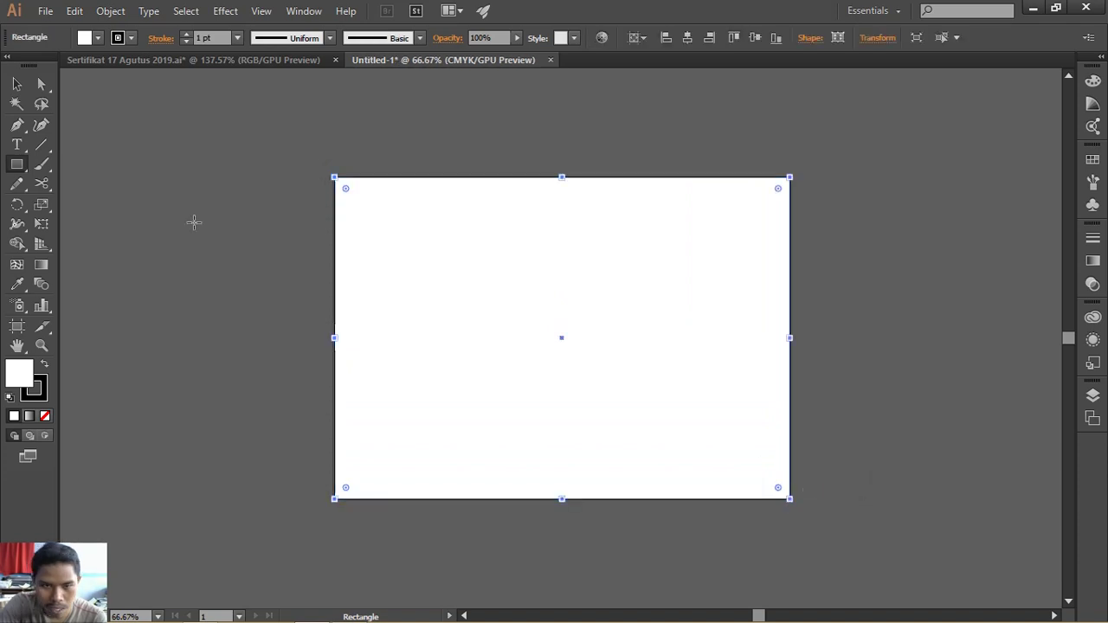
double_click(26, 379)
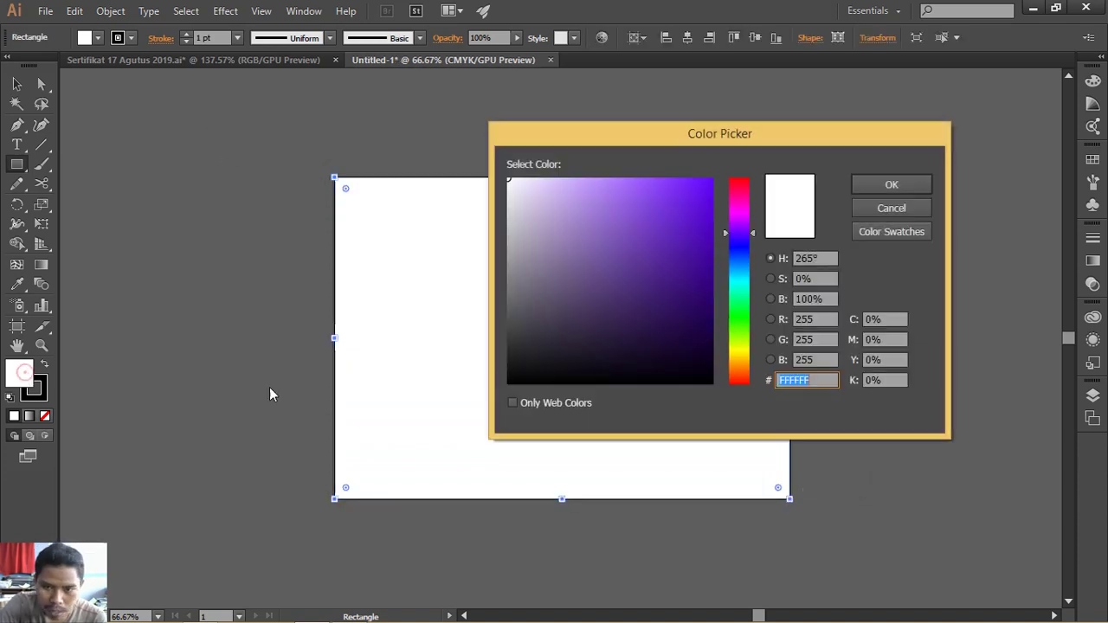
drag(739, 227, 748, 186)
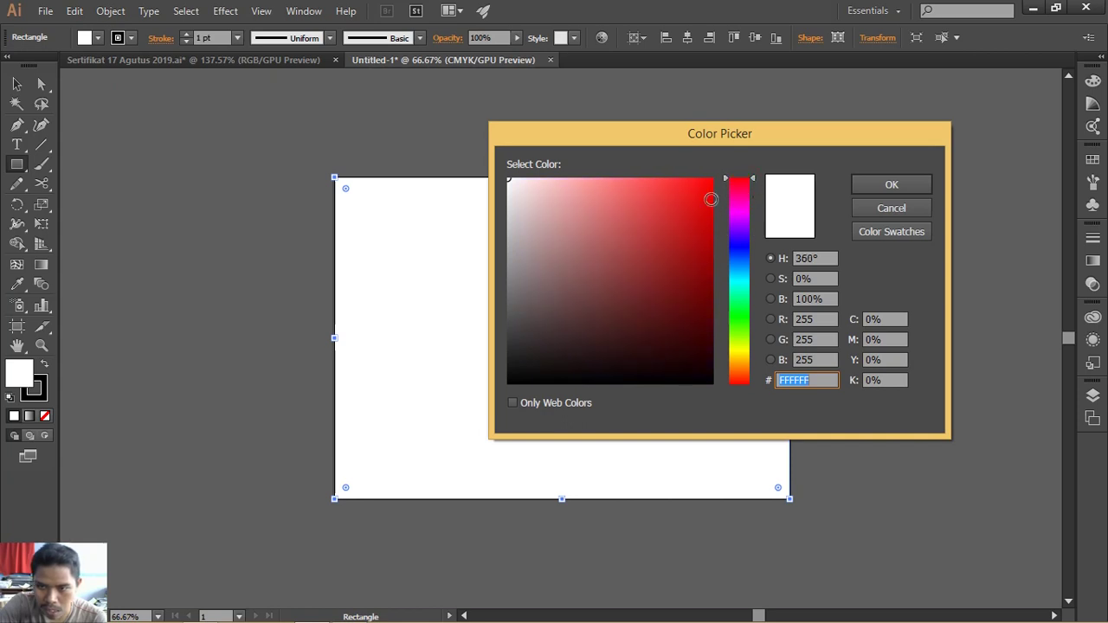
drag(711, 199, 715, 202)
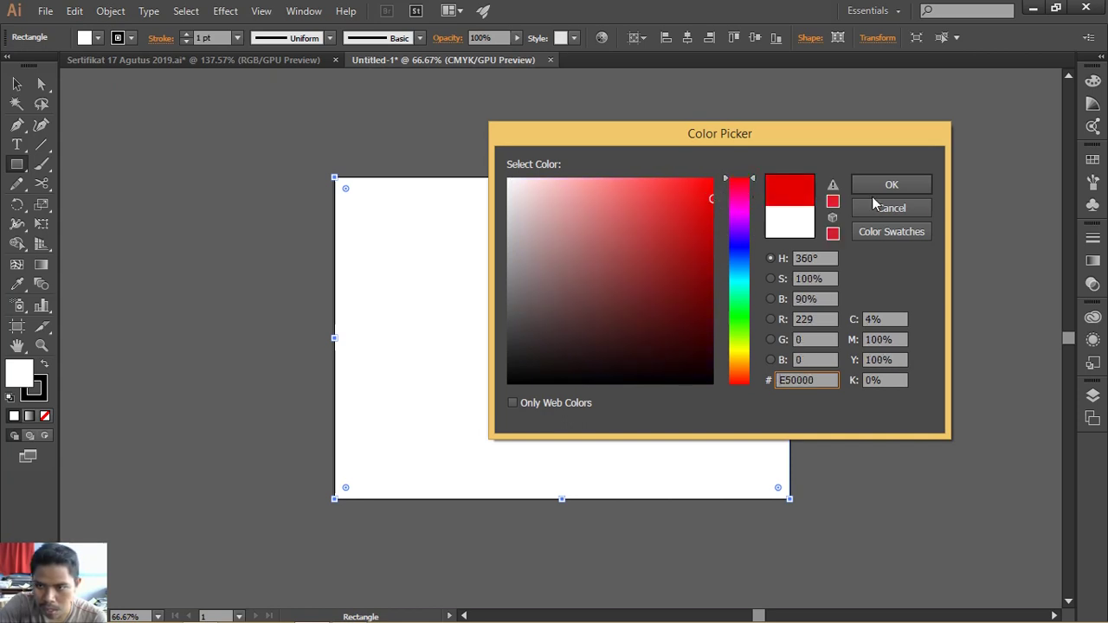
click(891, 185)
click(44, 85)
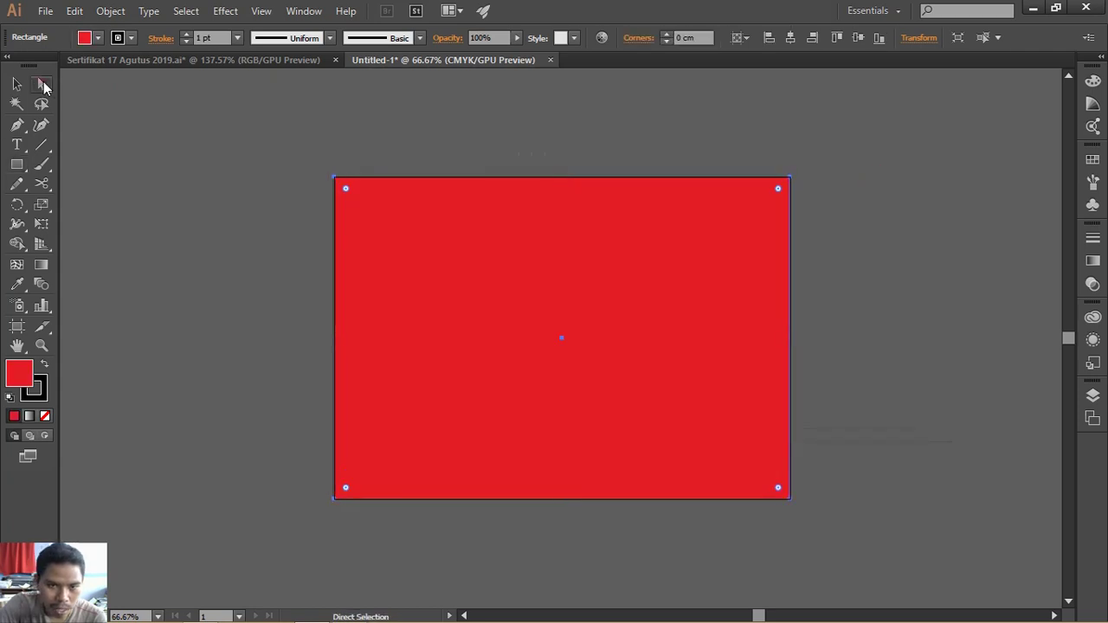
click(184, 198)
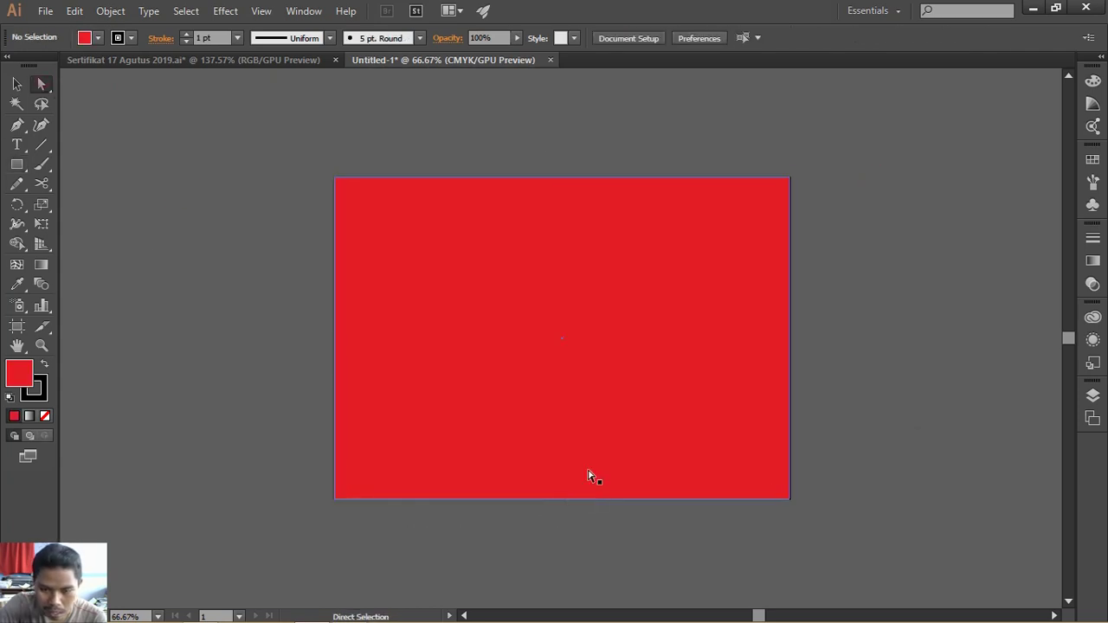
- Draw a vertical guide line centred on the red rectangle, extending above the artboard
click(41, 145)
drag(279, 182, 280, 544)
click(18, 84)
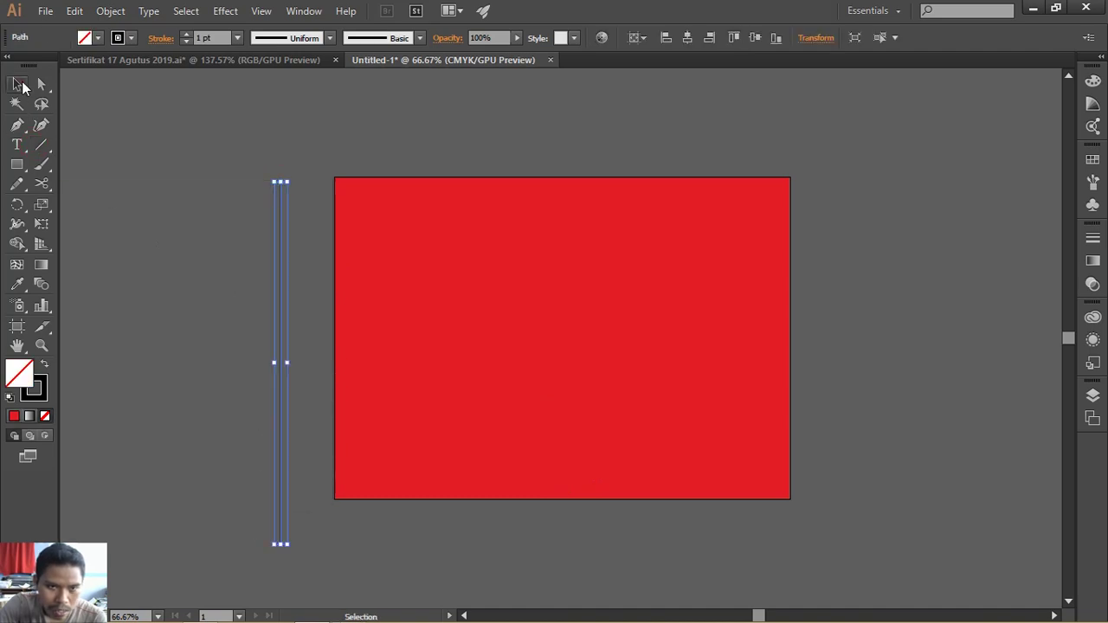
shift+click(473, 232)
click(509, 262)
click(690, 37)
click(663, 103)
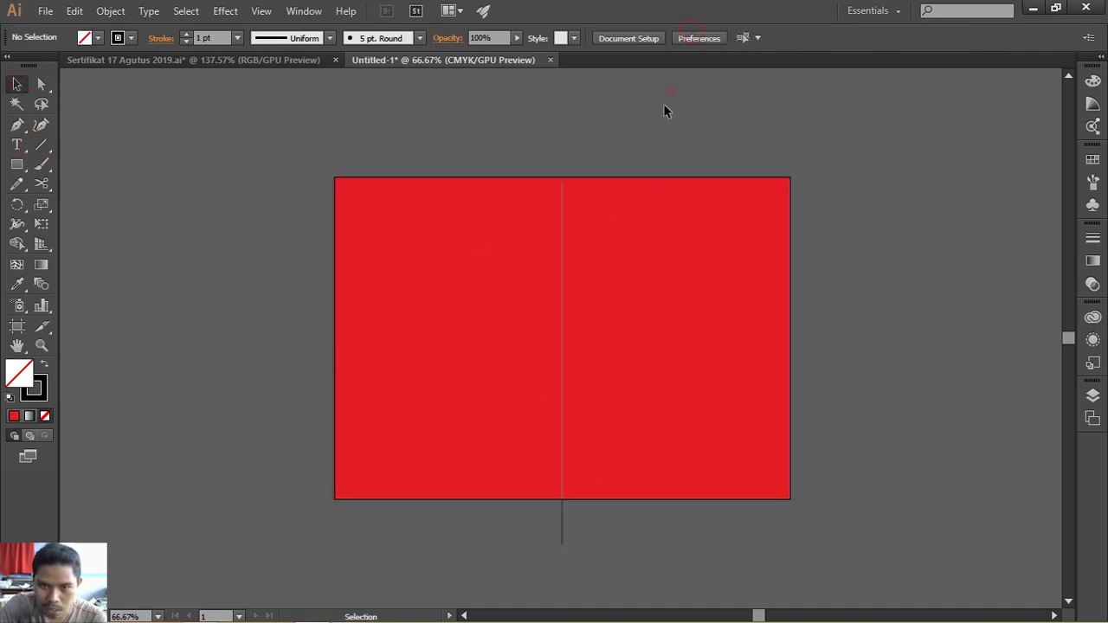
drag(562, 209, 563, 152)
click(617, 138)
click(630, 232)
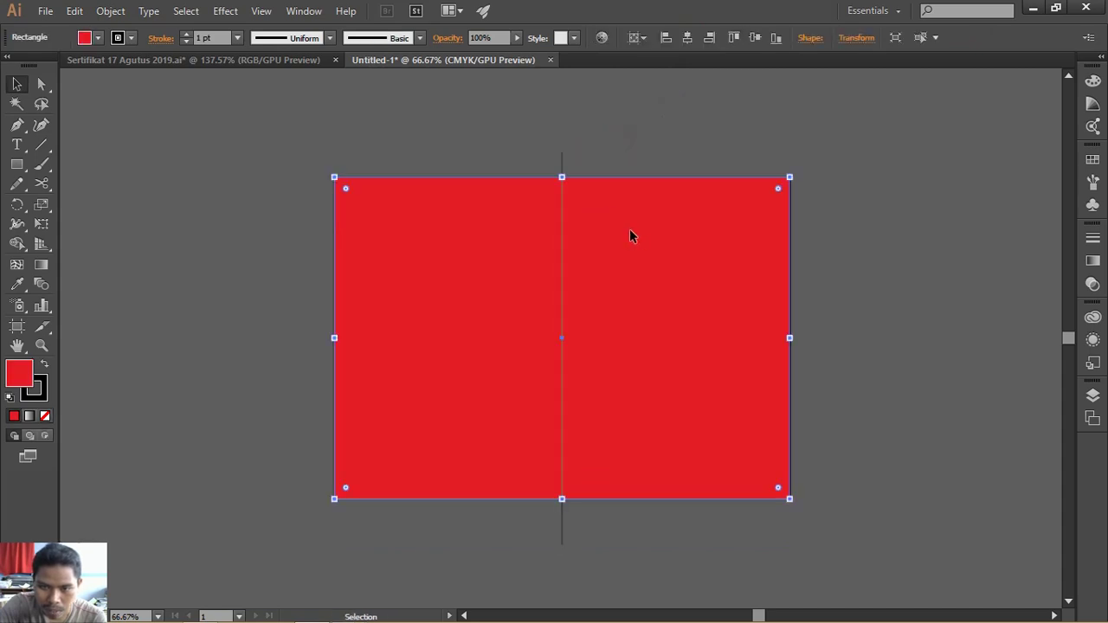
- Add a bottom-centre anchor to the rectangle and pull it up into a V notch
key(plus)
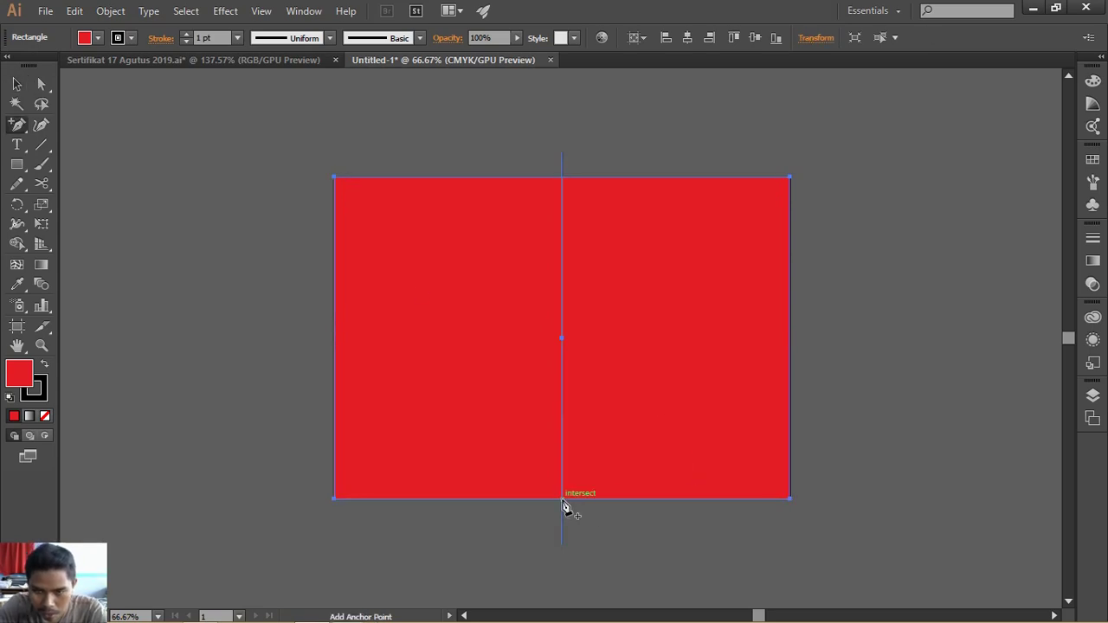
click(562, 499)
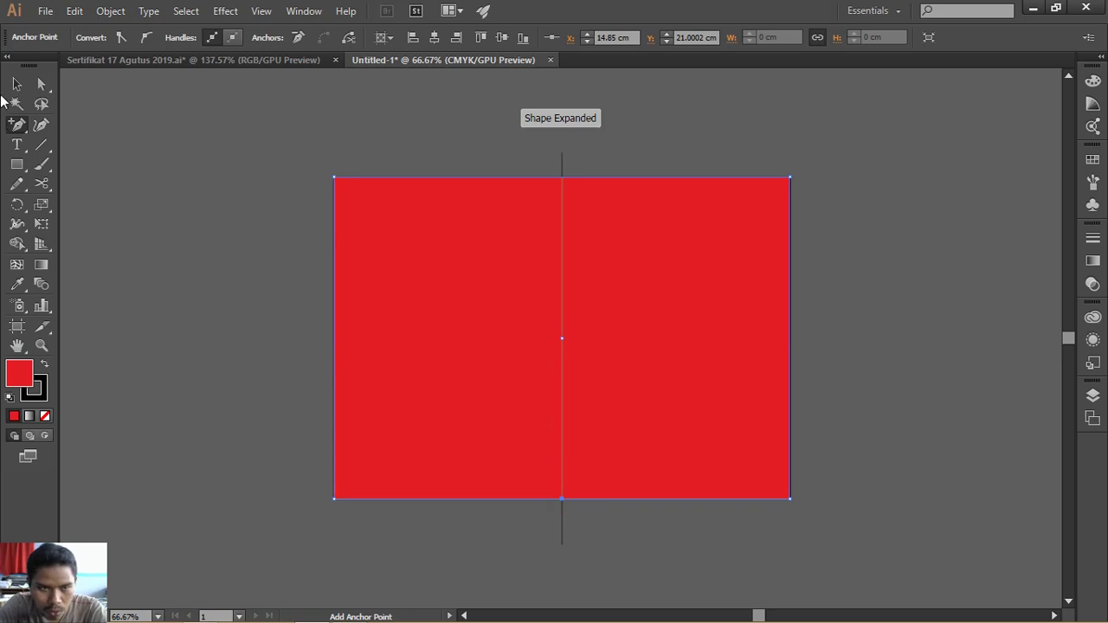
click(42, 84)
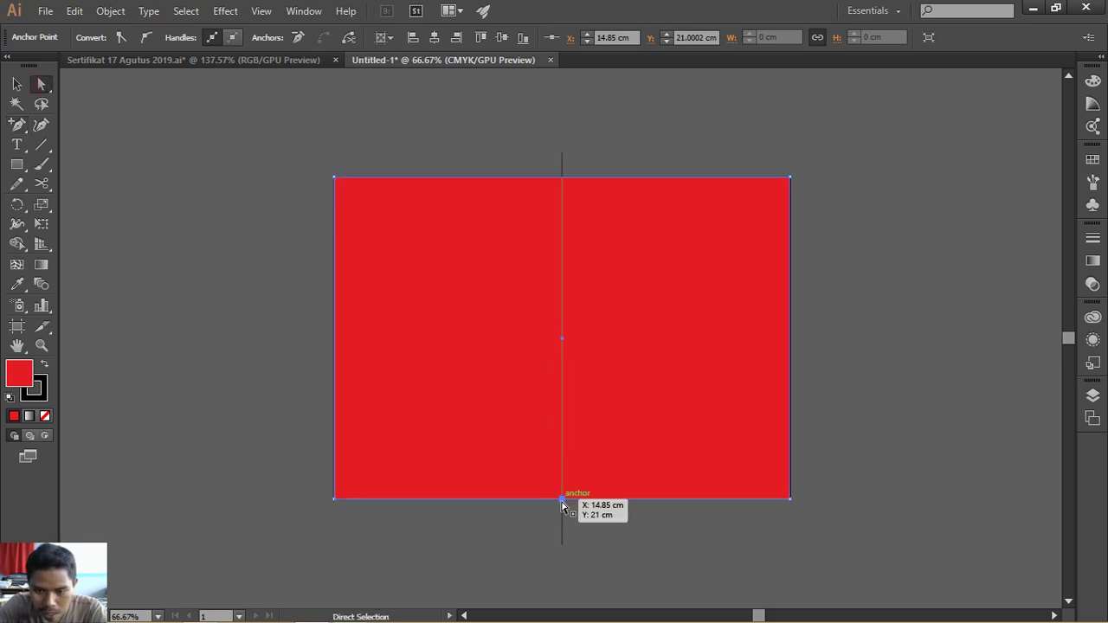
drag(561, 499, 560, 291)
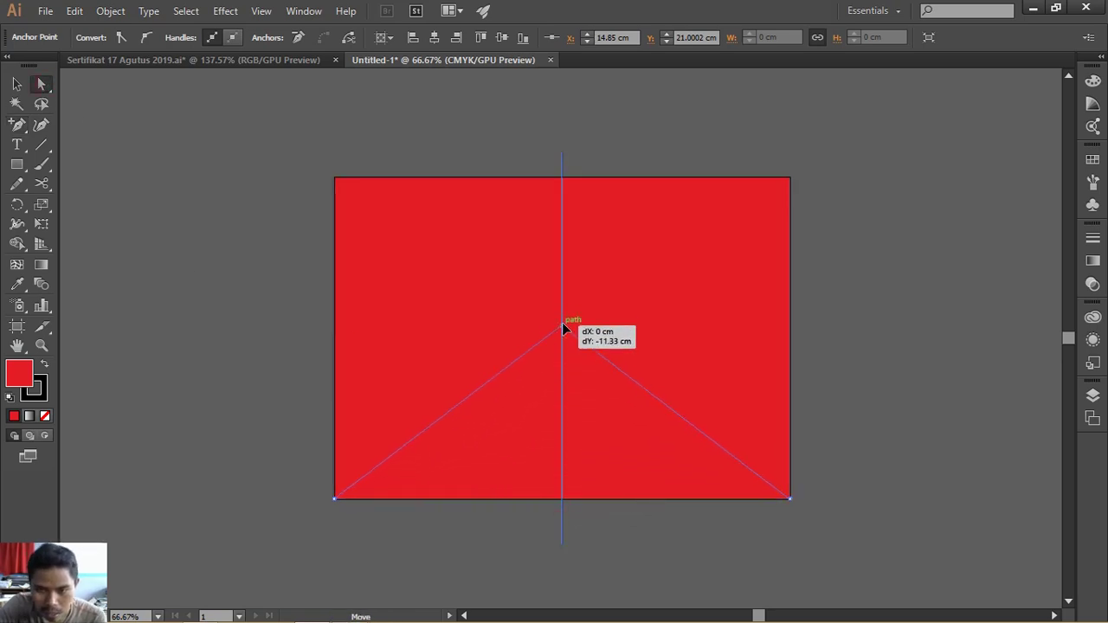
drag(561, 291, 558, 294)
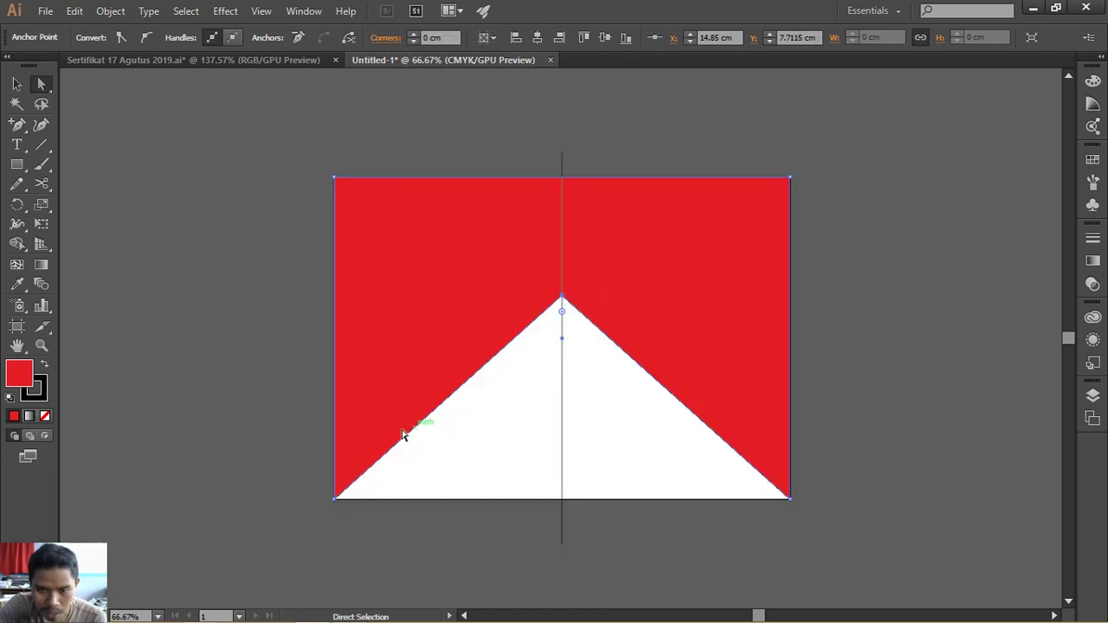
- Delete both bottom corner anchors and raise the bottom point to flatten the triangle
key(minus)
click(335, 500)
click(334, 501)
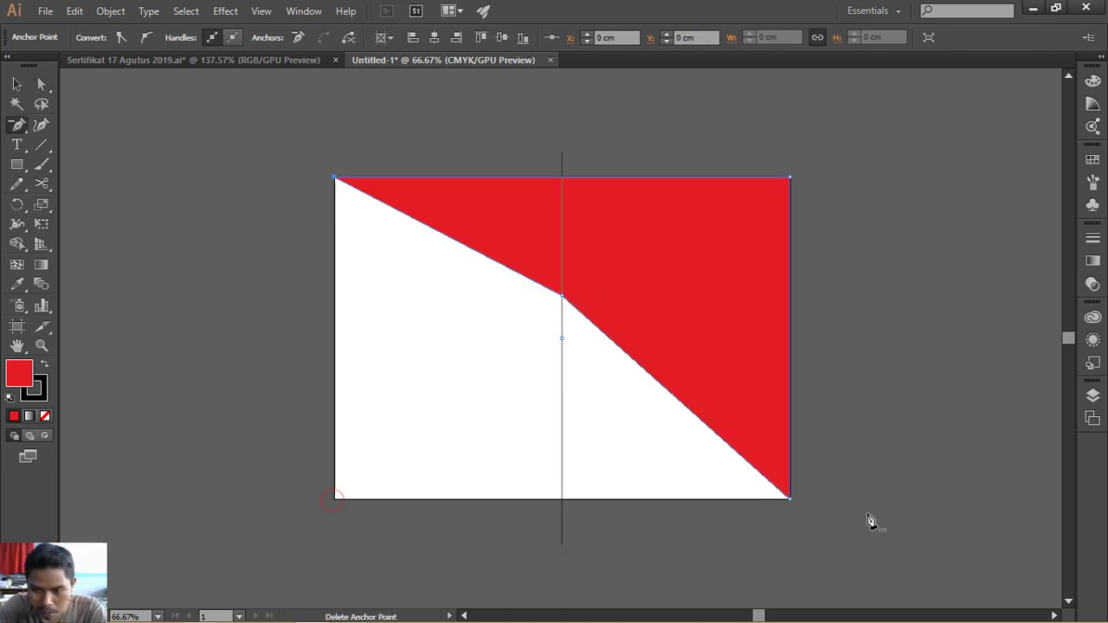
click(790, 500)
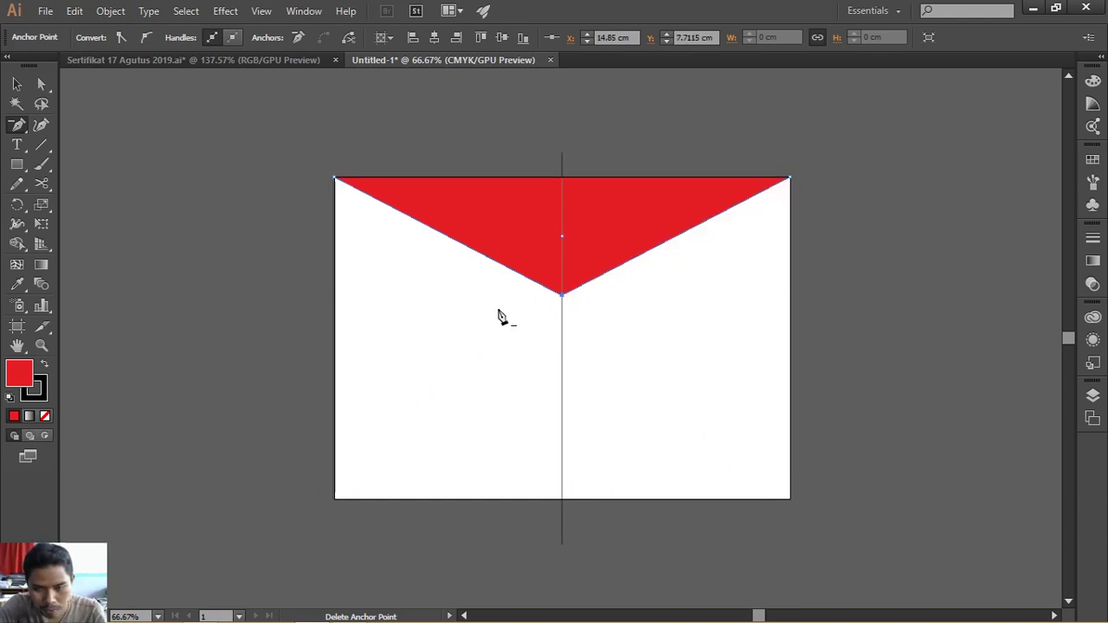
key(a)
drag(561, 295, 561, 217)
- Delete the vertical guide lines
key(v)
click(561, 247)
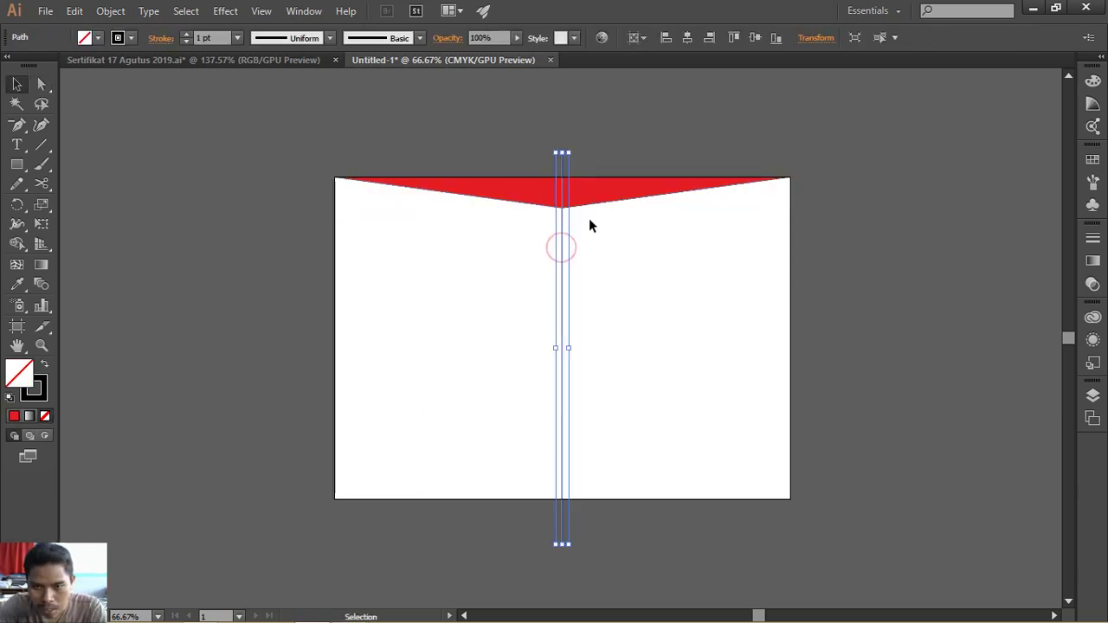
key(Delete)
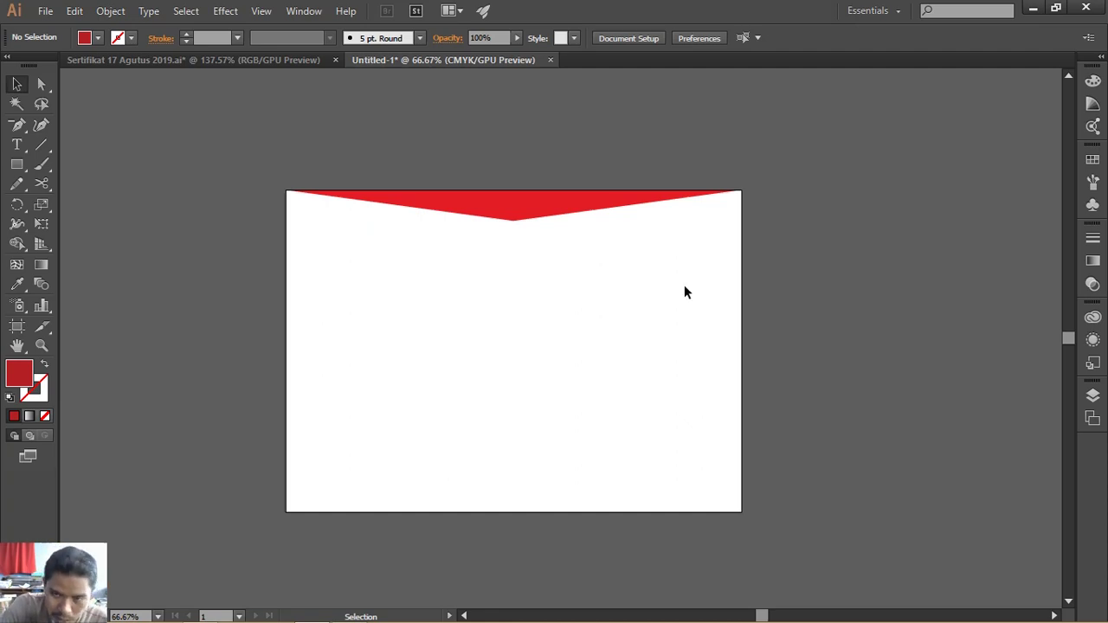
- Lower the red V slightly and stretch it past both page edges, zooming to about 80%
click(544, 206)
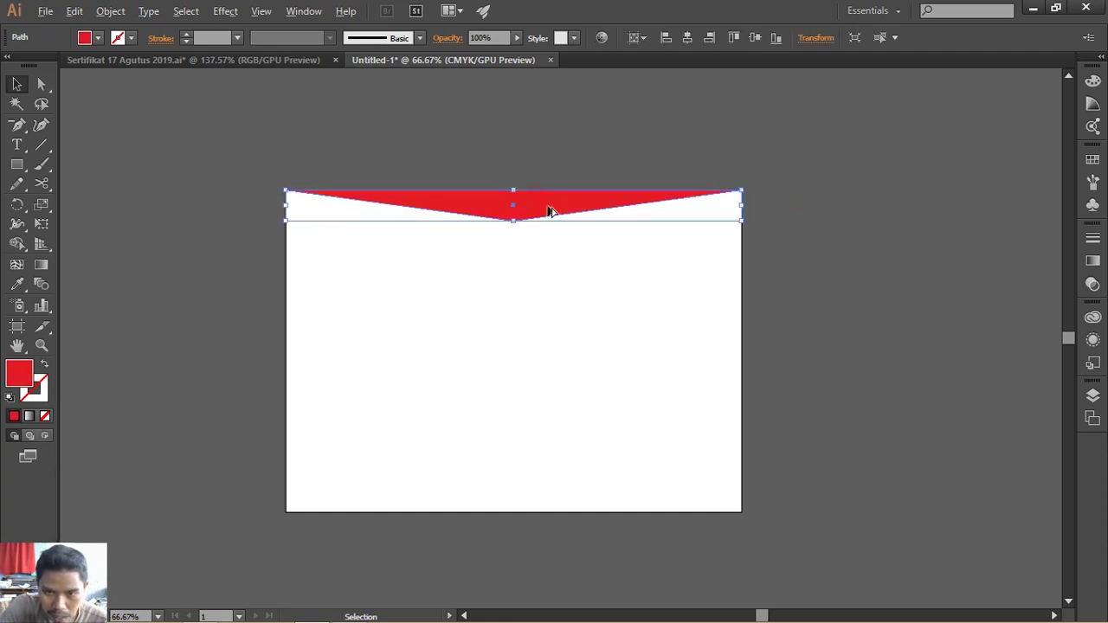
drag(547, 210, 548, 219)
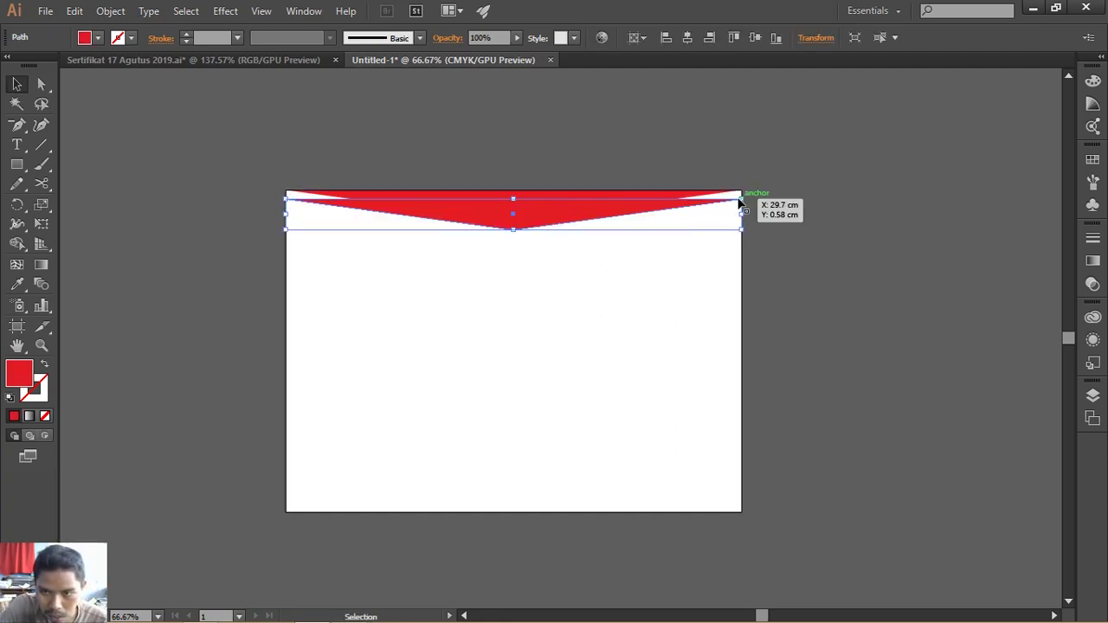
drag(739, 198, 861, 112)
key(z)
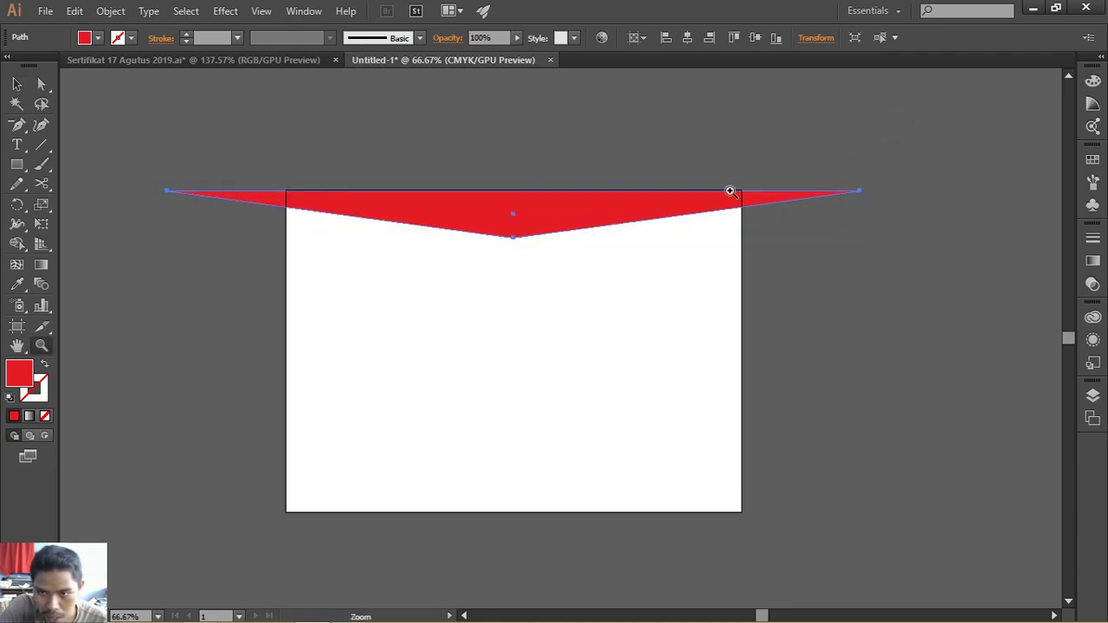
drag(730, 188, 763, 219)
drag(640, 234, 718, 254)
- Recolour the V banner dark red A0000C and duplicate it slightly lower
double_click(28, 378)
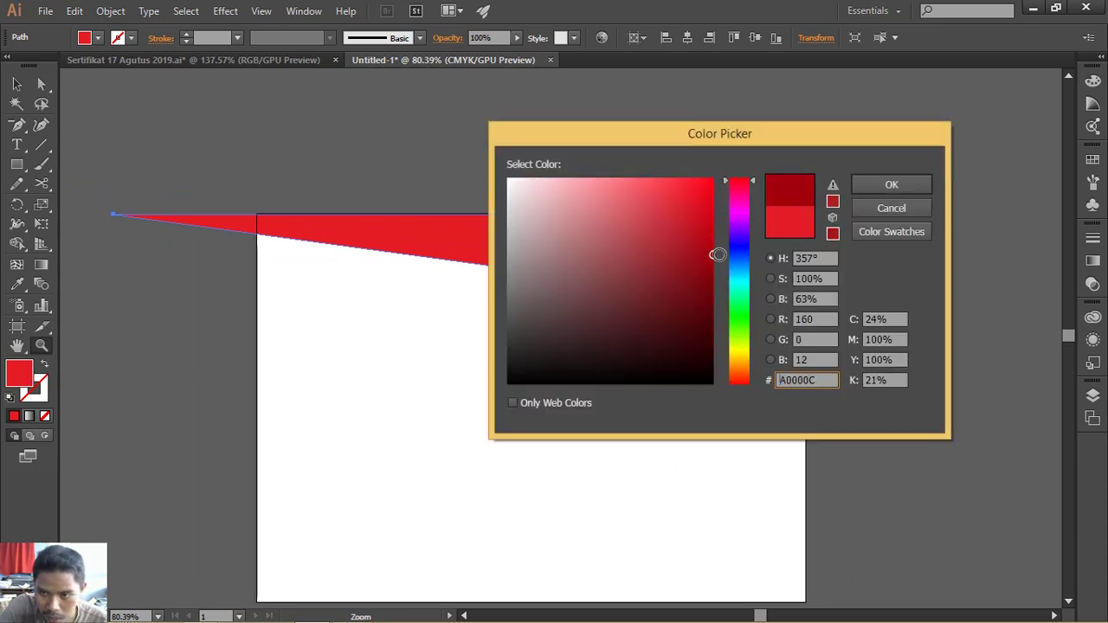
click(892, 183)
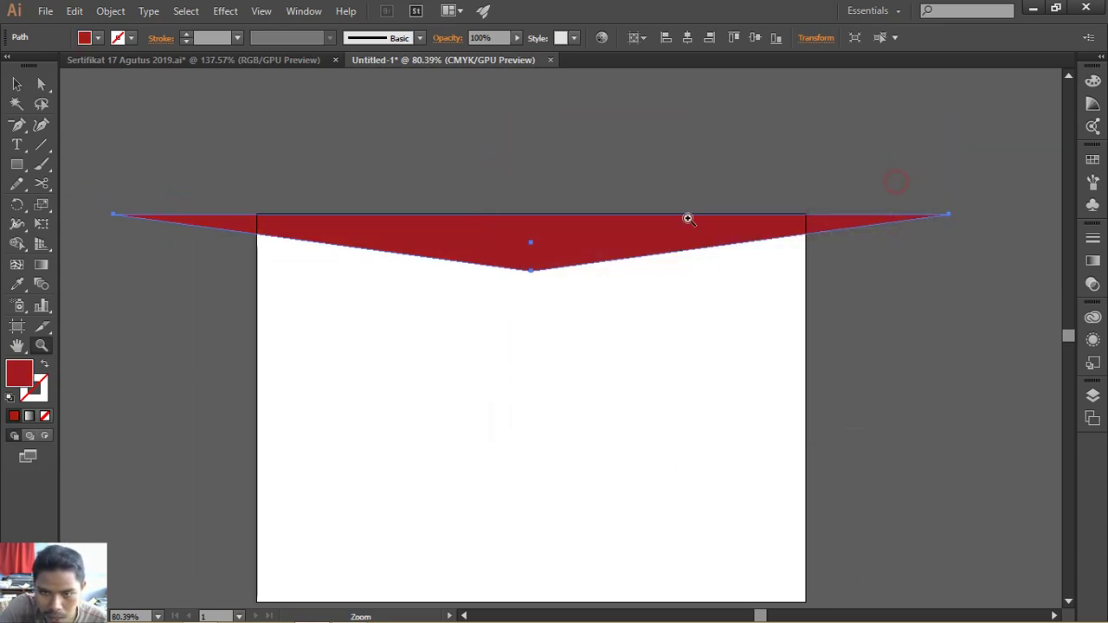
click(16, 84)
click(478, 268)
drag(502, 259, 490, 282)
- Fill the lower copy with darker red 750110
double_click(19, 374)
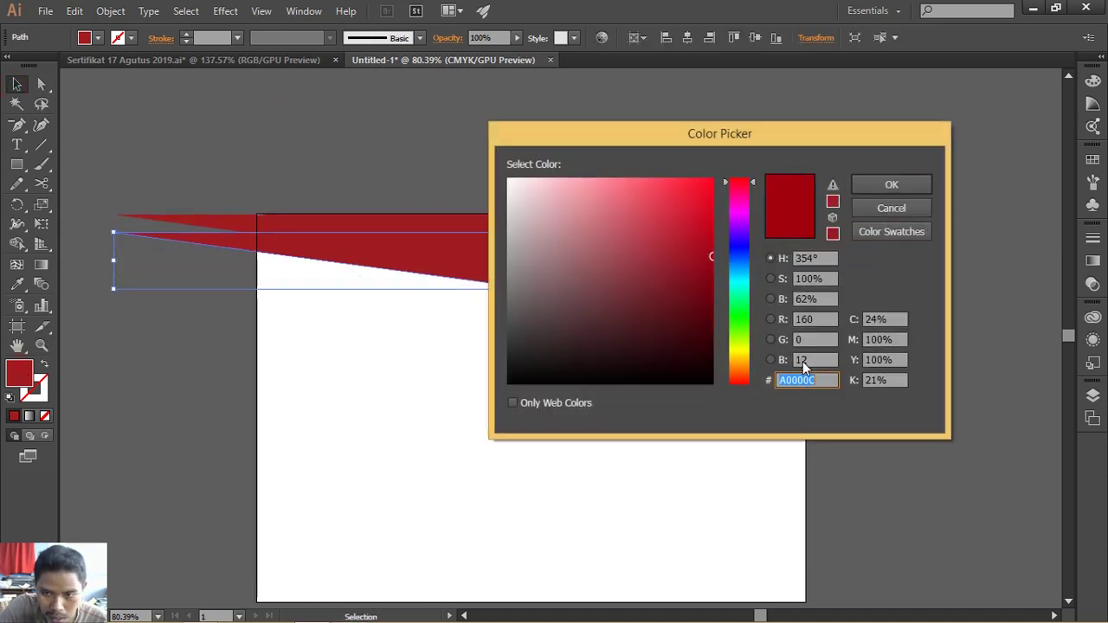
drag(712, 256, 709, 287)
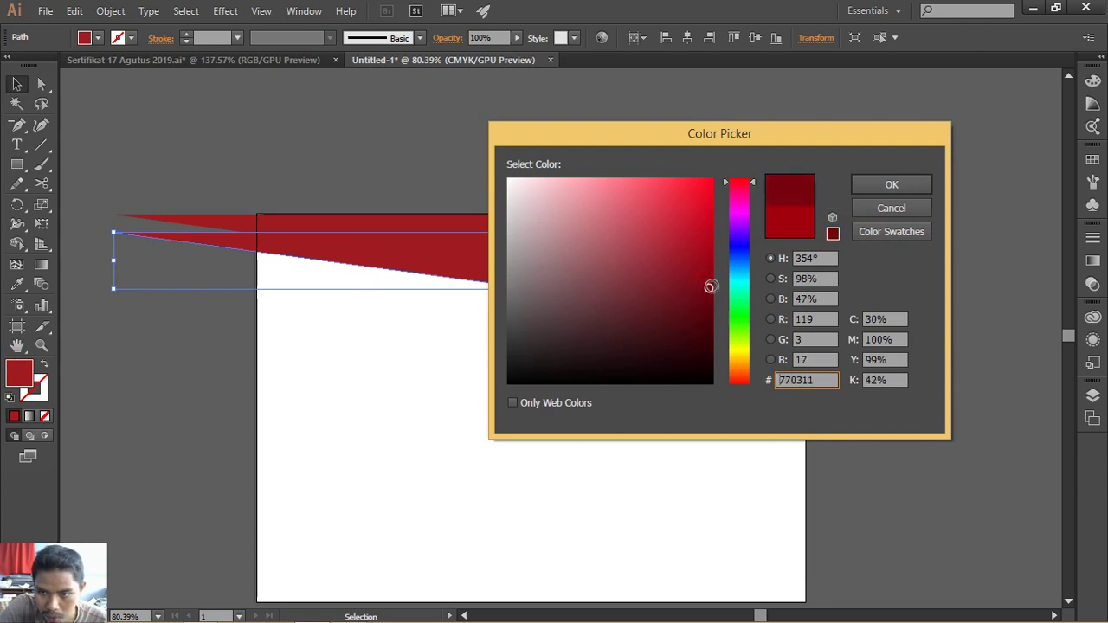
click(888, 186)
click(940, 157)
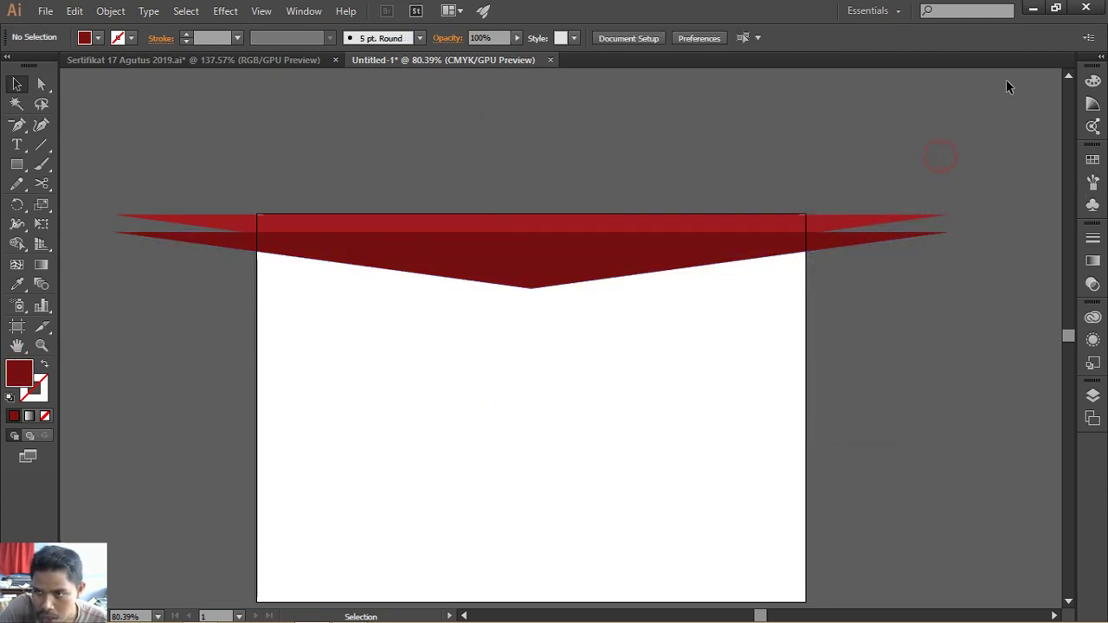
click(874, 10)
- In the Printing and Proofing workspace, reorder the banners so the bright red one is frontmost
click(914, 101)
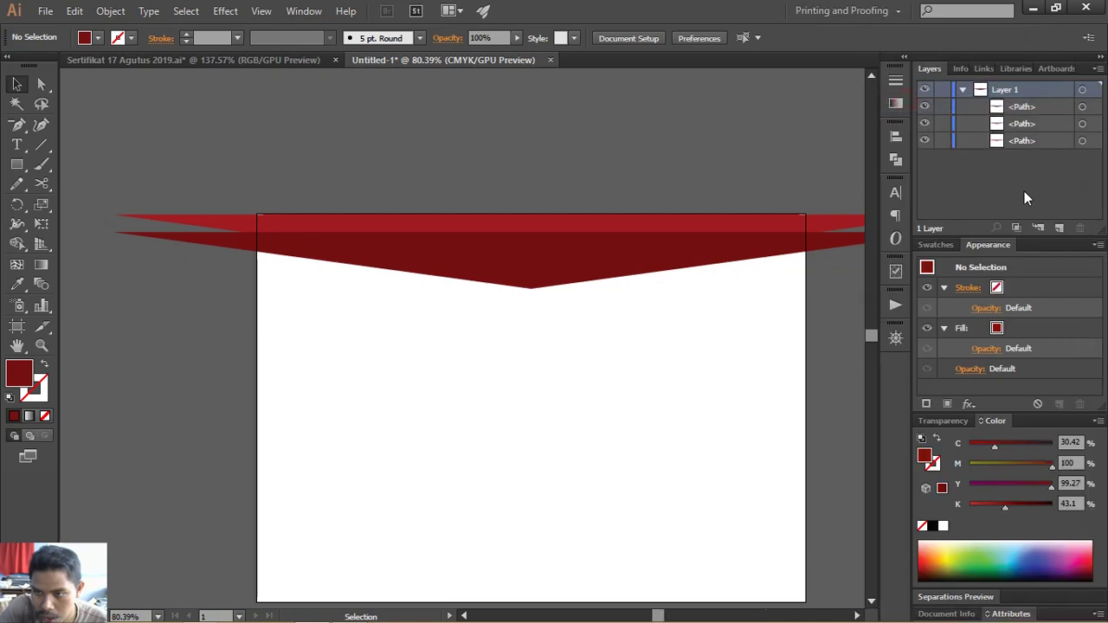
click(796, 258)
drag(1043, 105, 1042, 144)
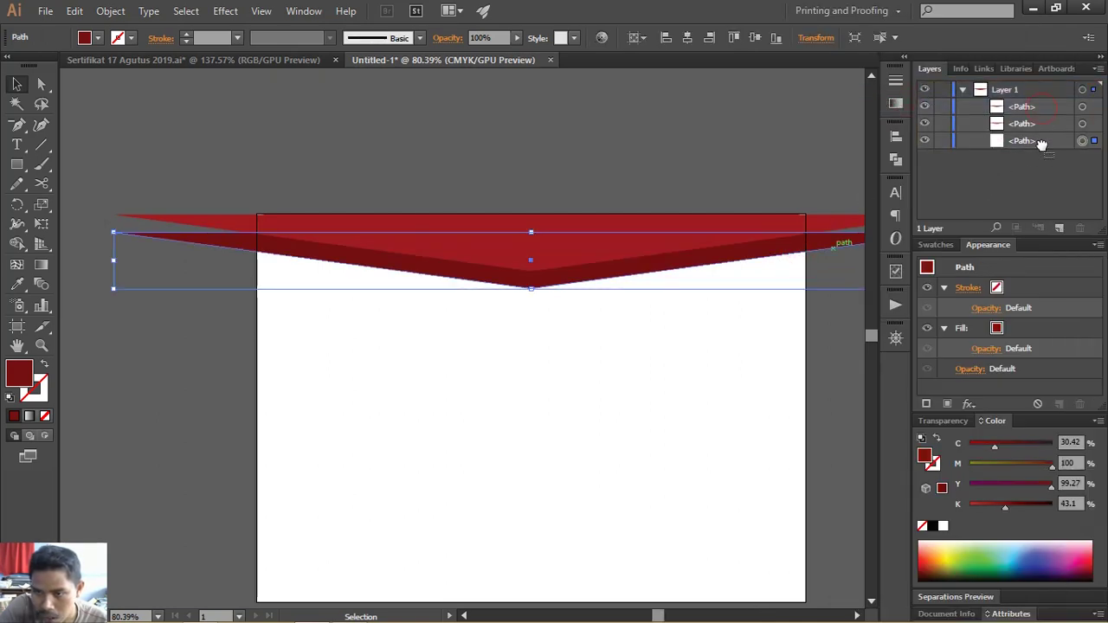
click(818, 149)
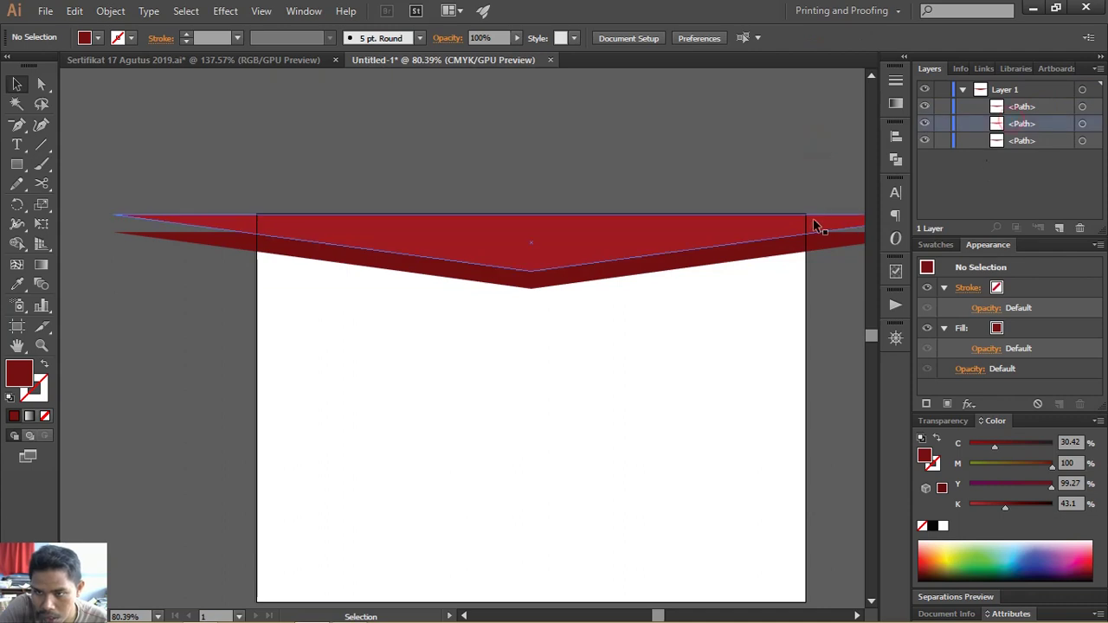
drag(1012, 128, 1021, 98)
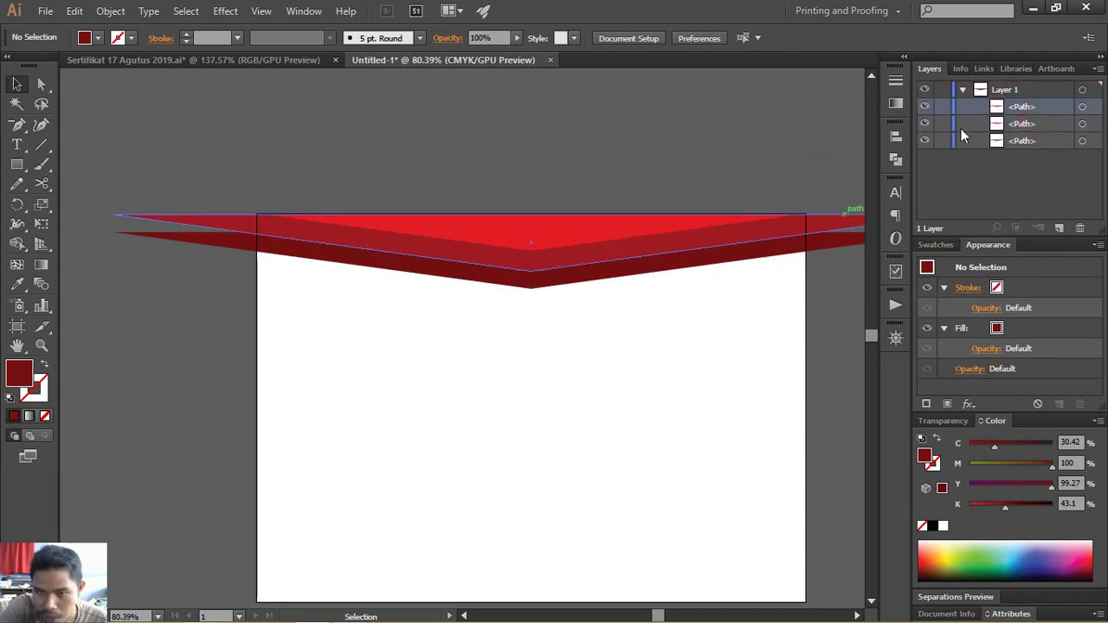
- Nudge two of the banners up to the page's top edge
drag(775, 156, 635, 139)
click(715, 212)
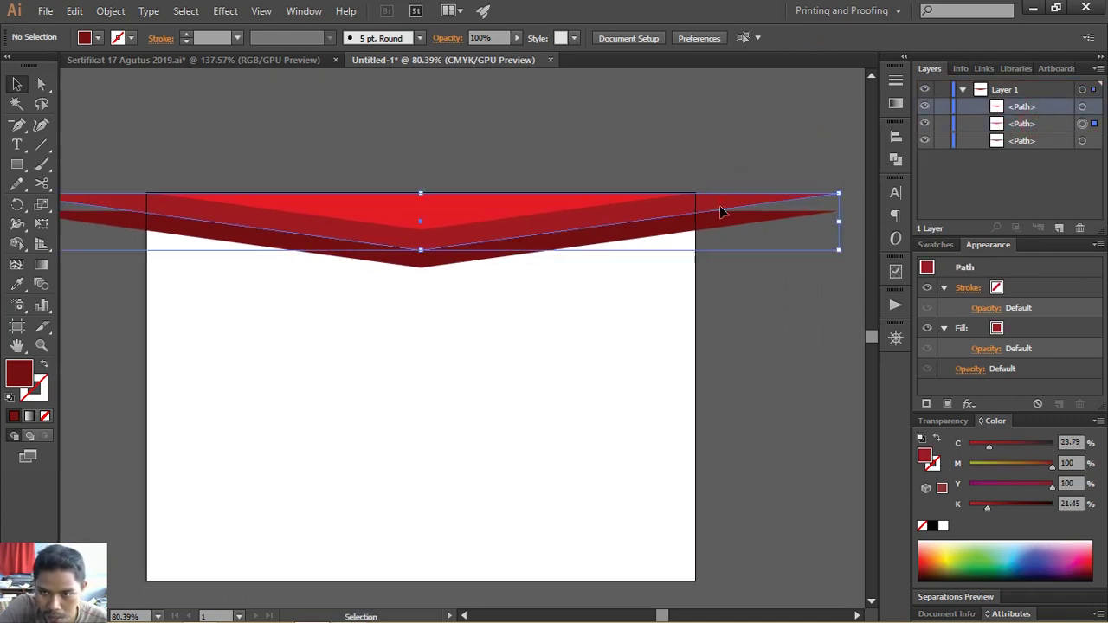
shift+click(715, 228)
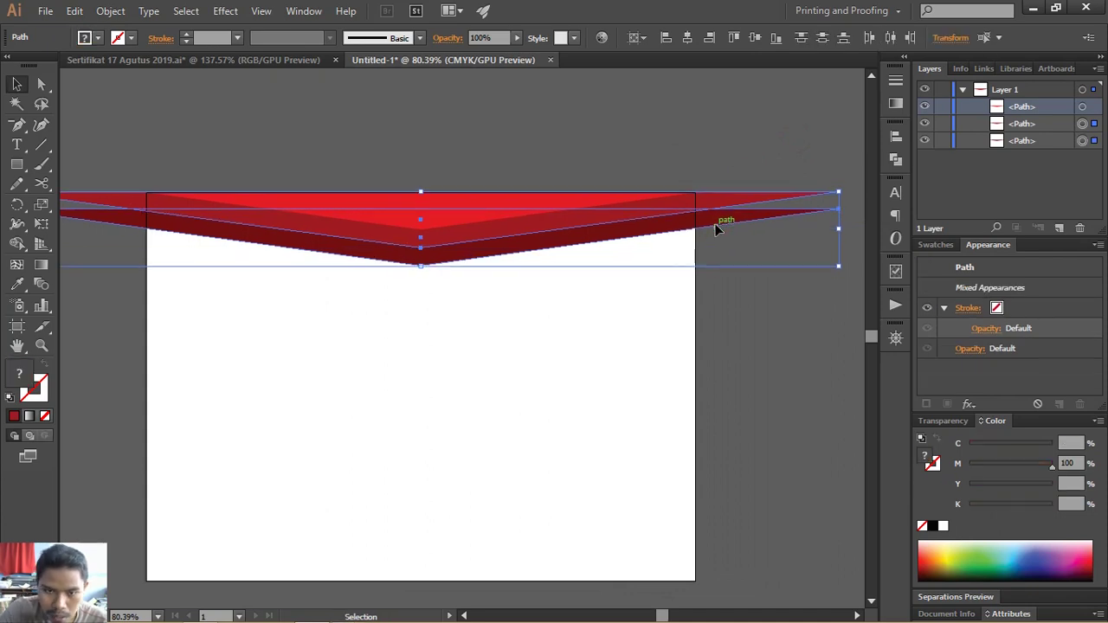
key(Up)
key(Up)
key(Up)
key(Up)
key(Up)
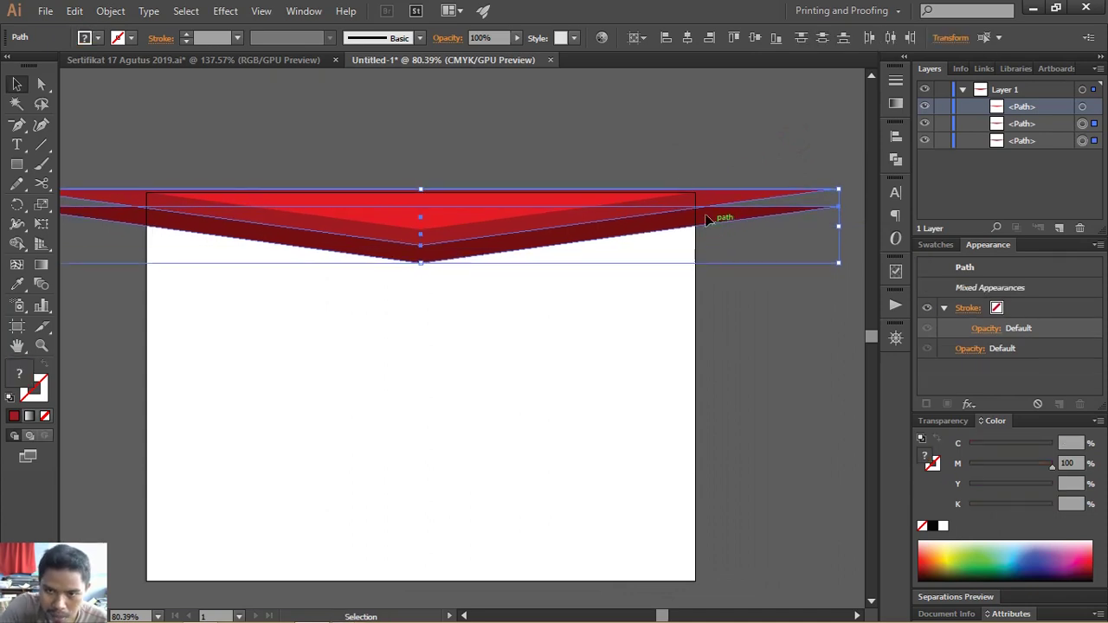
click(637, 183)
drag(612, 166, 600, 171)
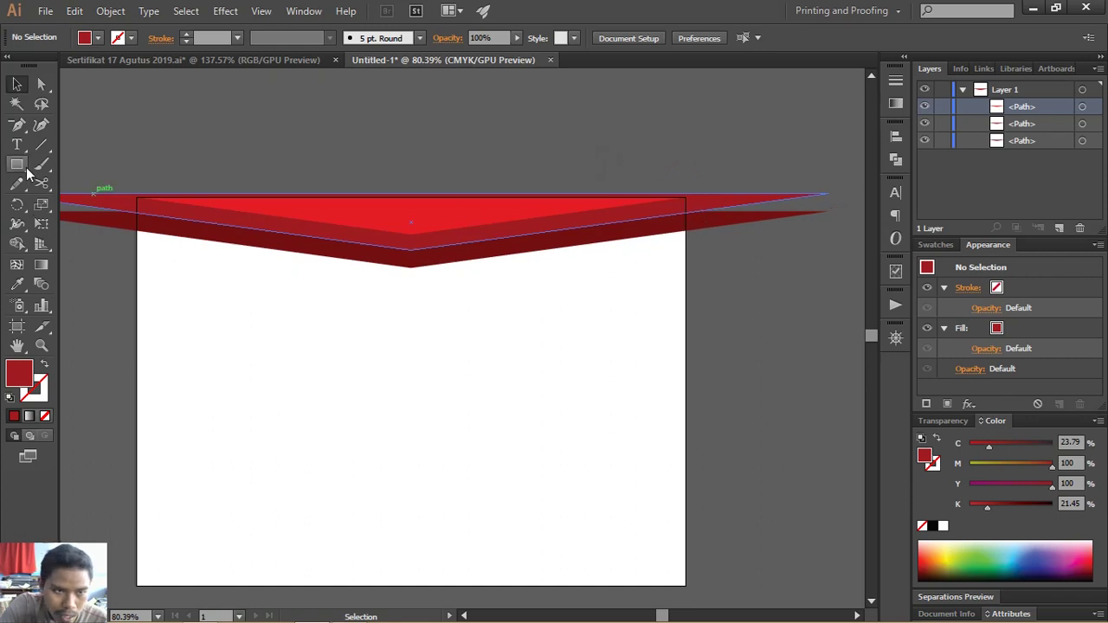
drag(167, 149, 181, 129)
- Draw a no-fill rectangle spanning the top of the page
key(m)
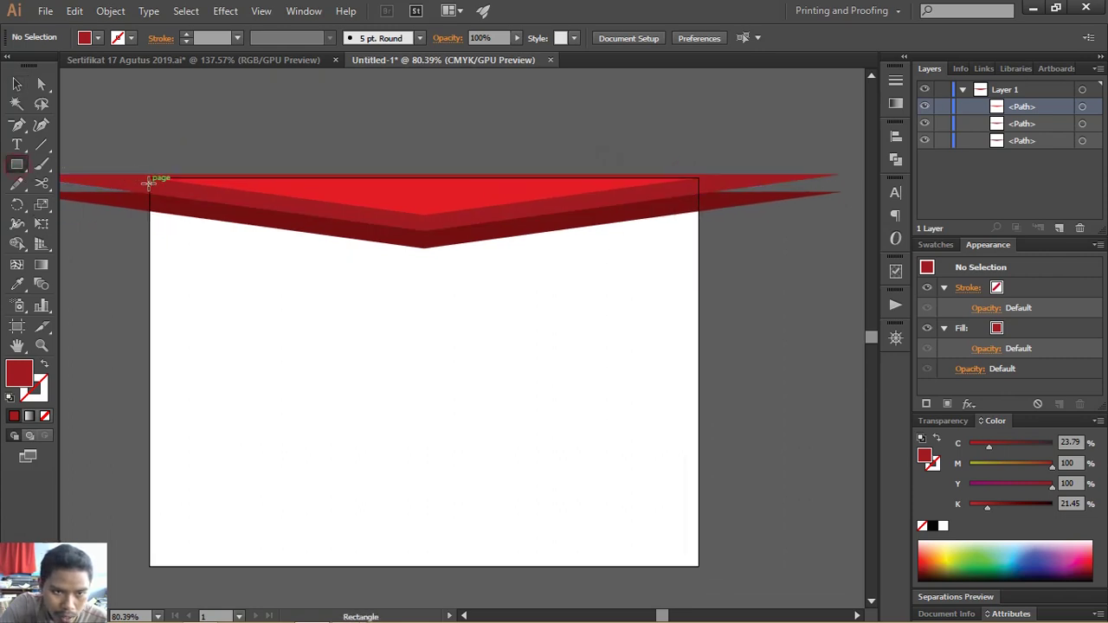
drag(149, 178, 698, 286)
click(17, 84)
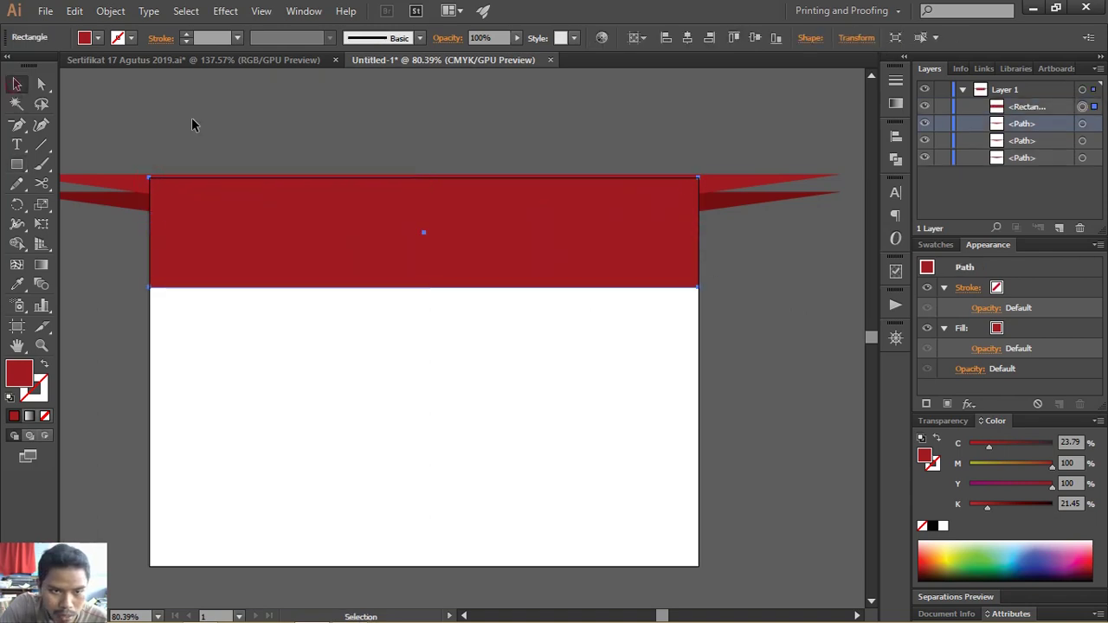
click(186, 128)
click(235, 207)
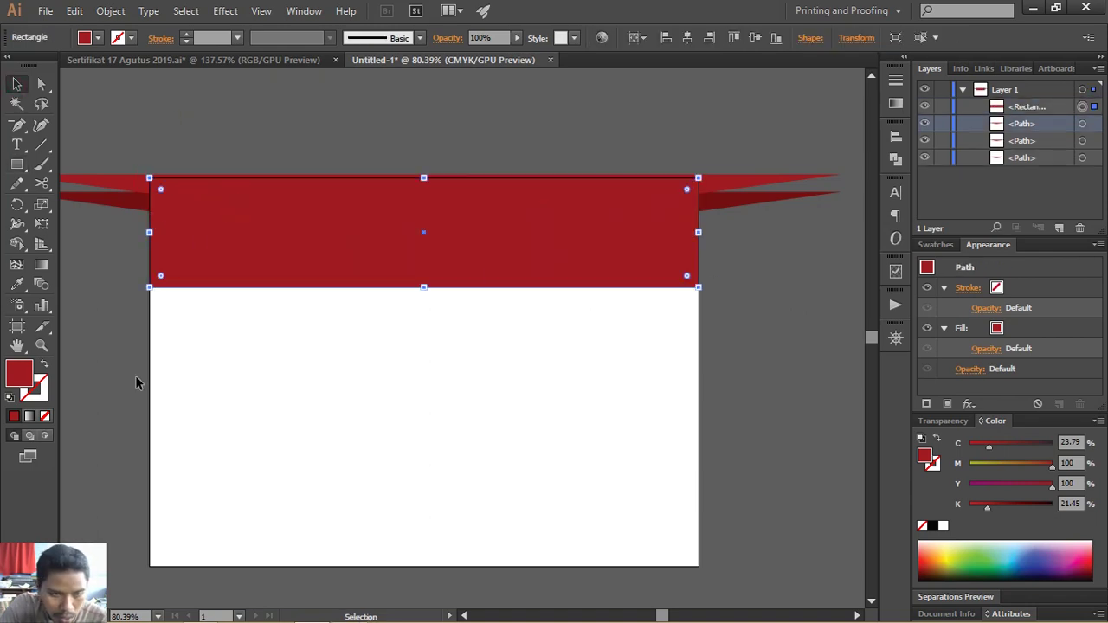
key(d)
click(46, 417)
click(551, 311)
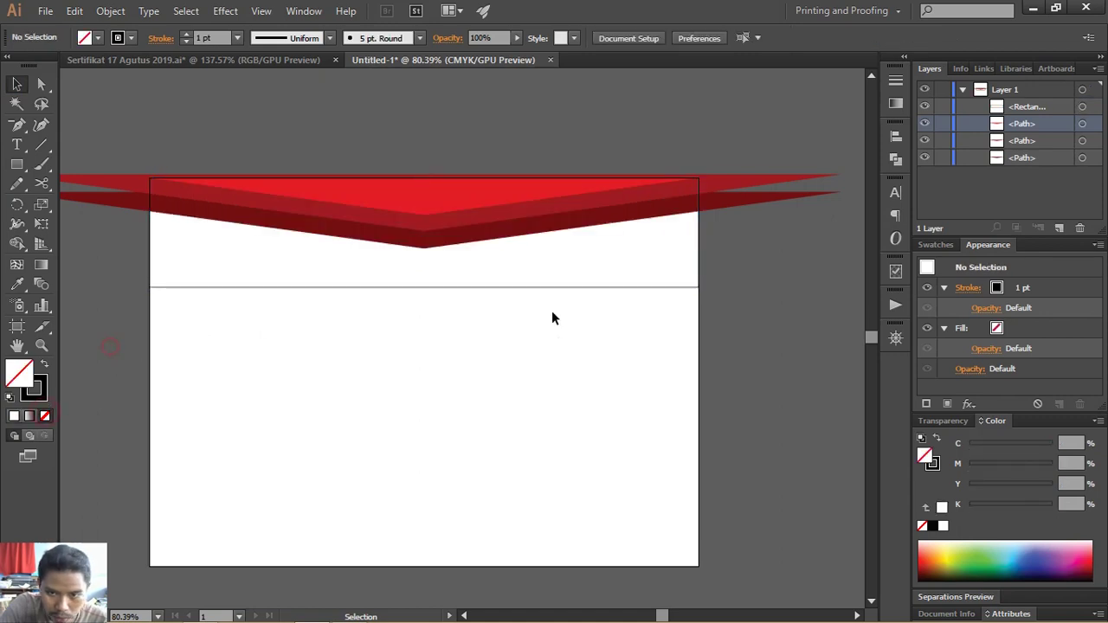
click(550, 286)
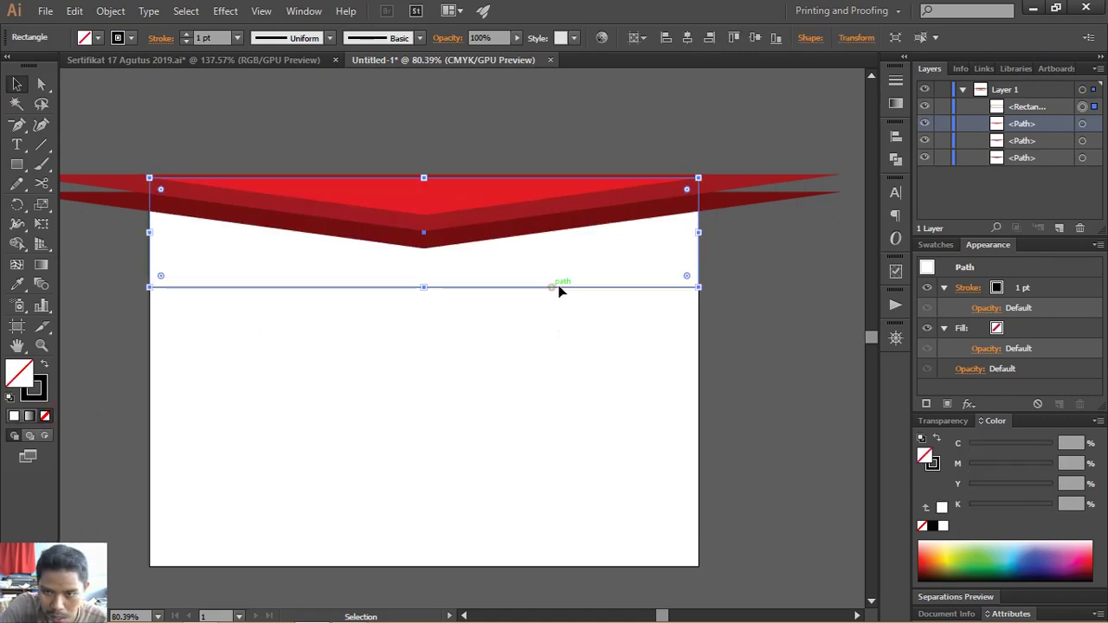
- Crop the red banners to the rectangle with Pathfinder Crop
shift+click(759, 186)
click(895, 159)
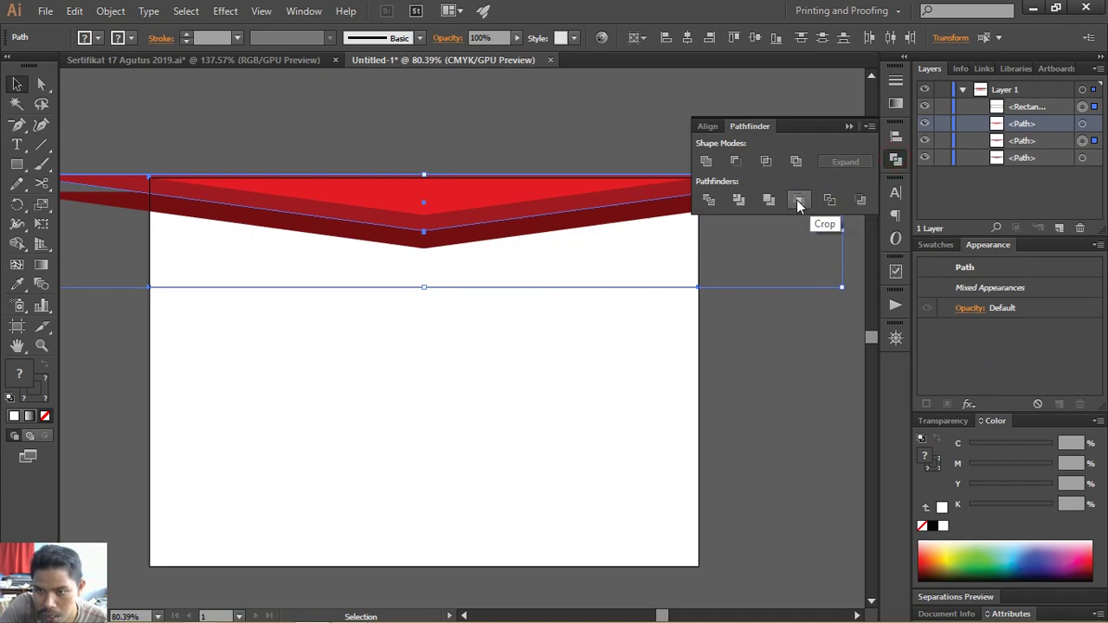
click(796, 200)
mouse_move(623, 221)
mouse_down()
mouse_move(523, 257)
mouse_move(572, 199)
mouse_up()
click(643, 295)
key(ctrl+z)
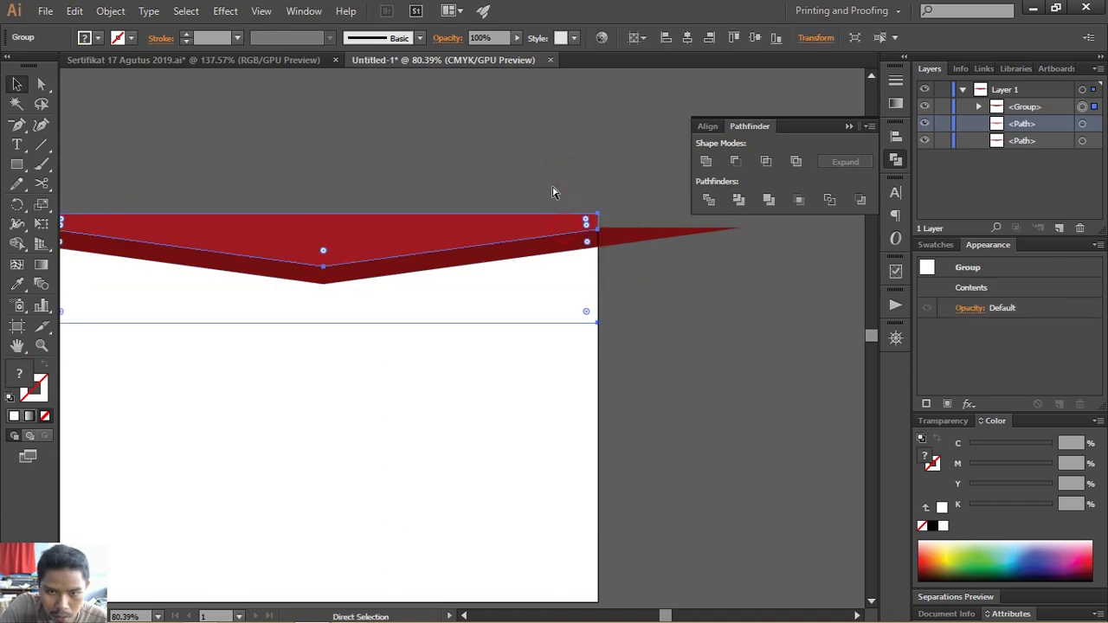
- Ungroup the result and crop the V banner and right red wing to the page edge
right_click(526, 228)
click(598, 322)
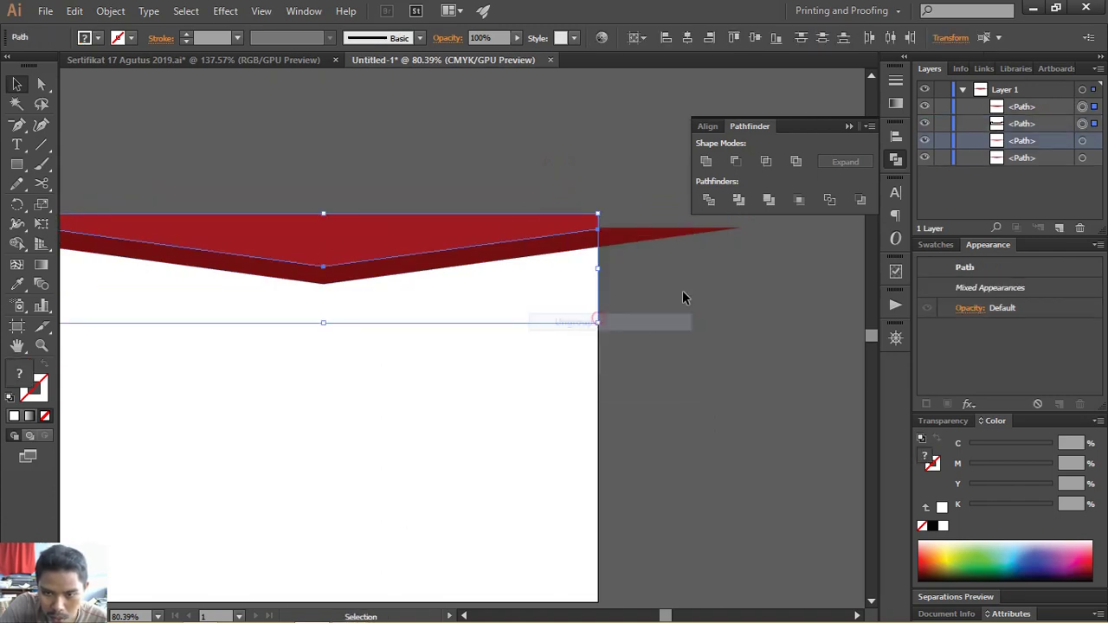
click(682, 294)
drag(597, 294, 712, 316)
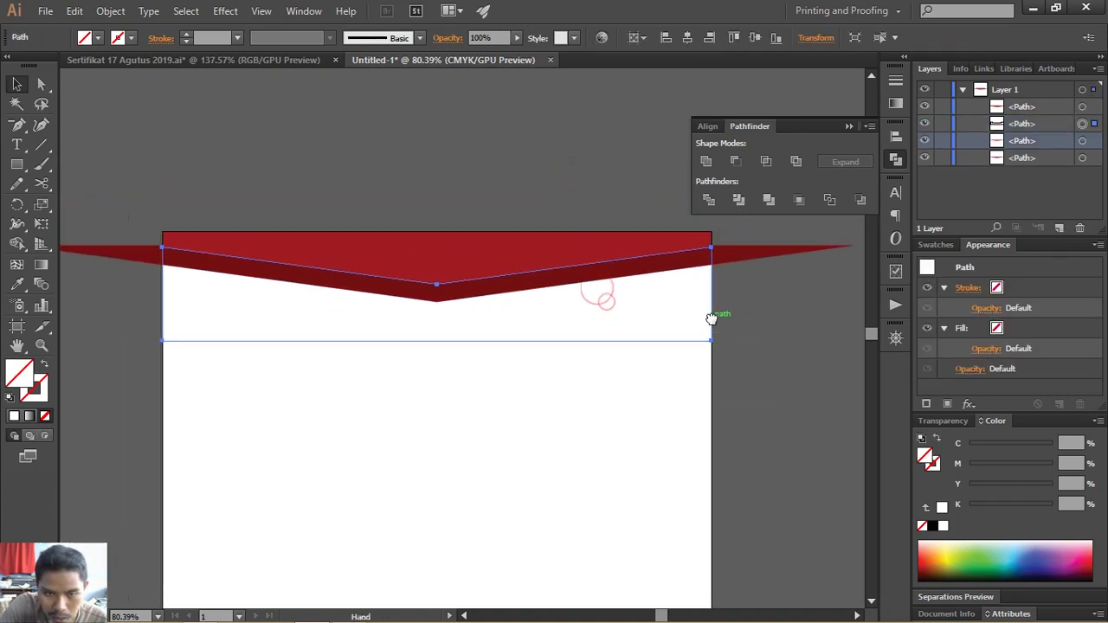
click(707, 327)
shift+click(736, 254)
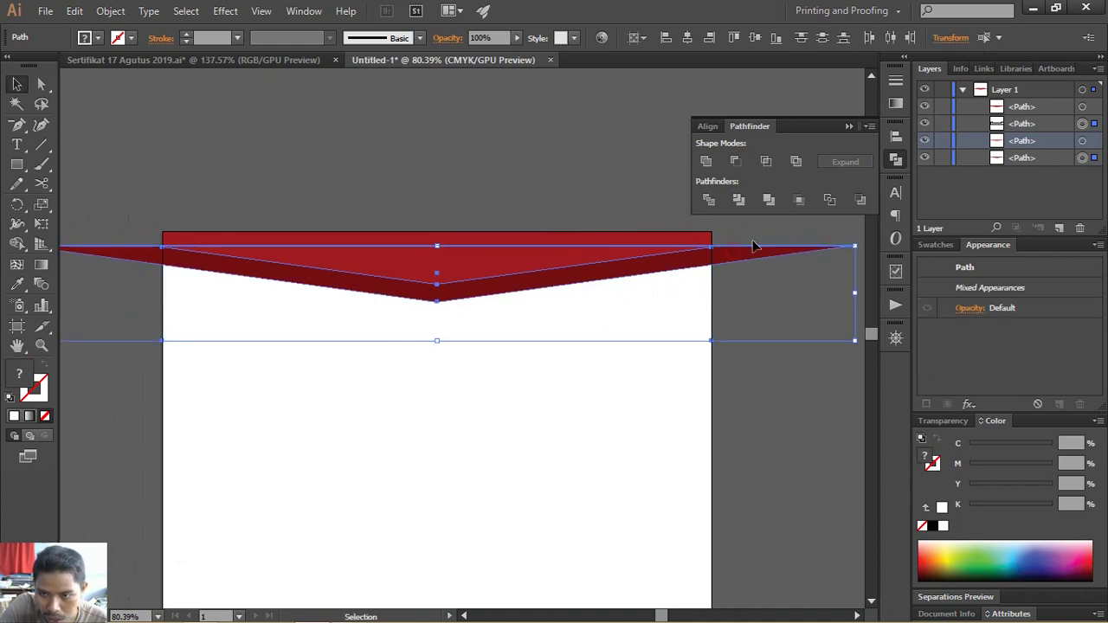
click(800, 199)
click(724, 315)
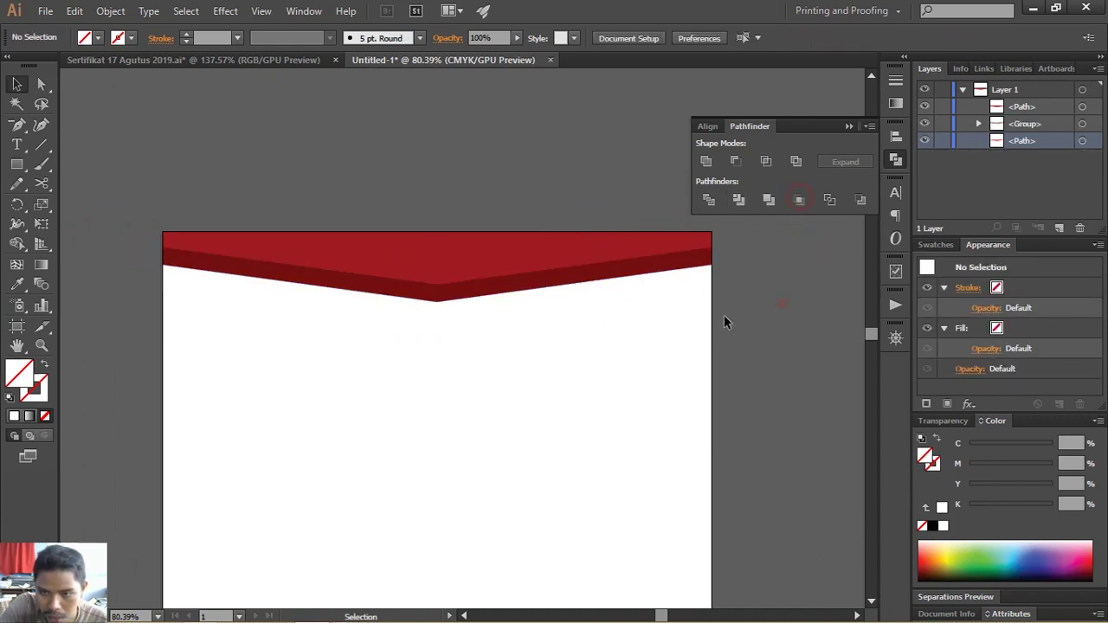
- Ungroup the banner shapes and delete the white horizontal strip
right_click(669, 339)
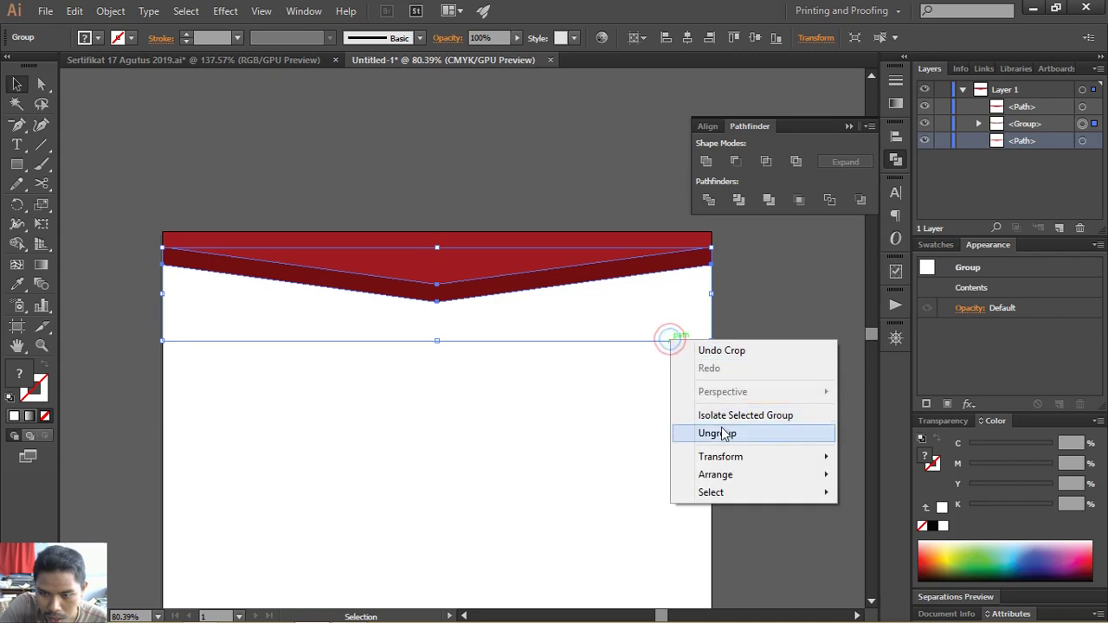
click(721, 428)
click(765, 368)
click(692, 340)
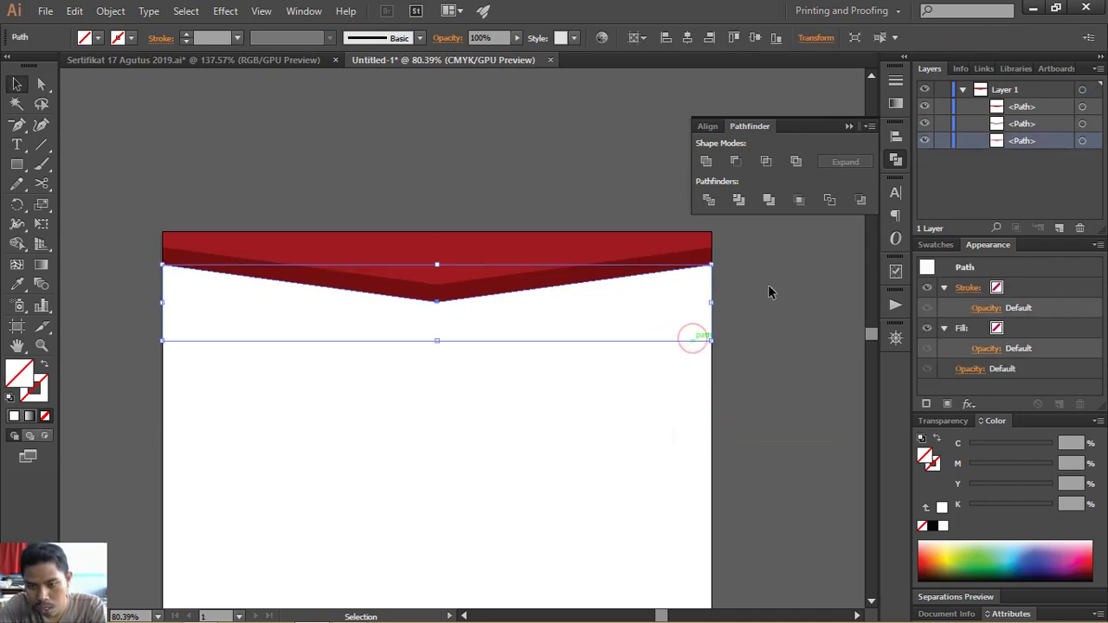
key(Delete)
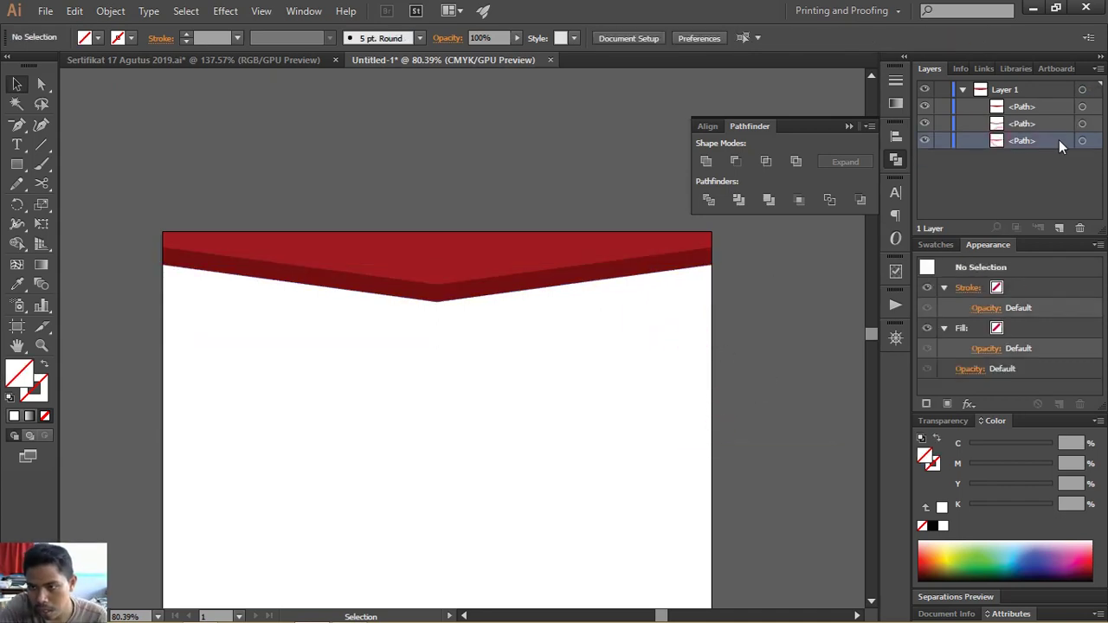
click(1081, 141)
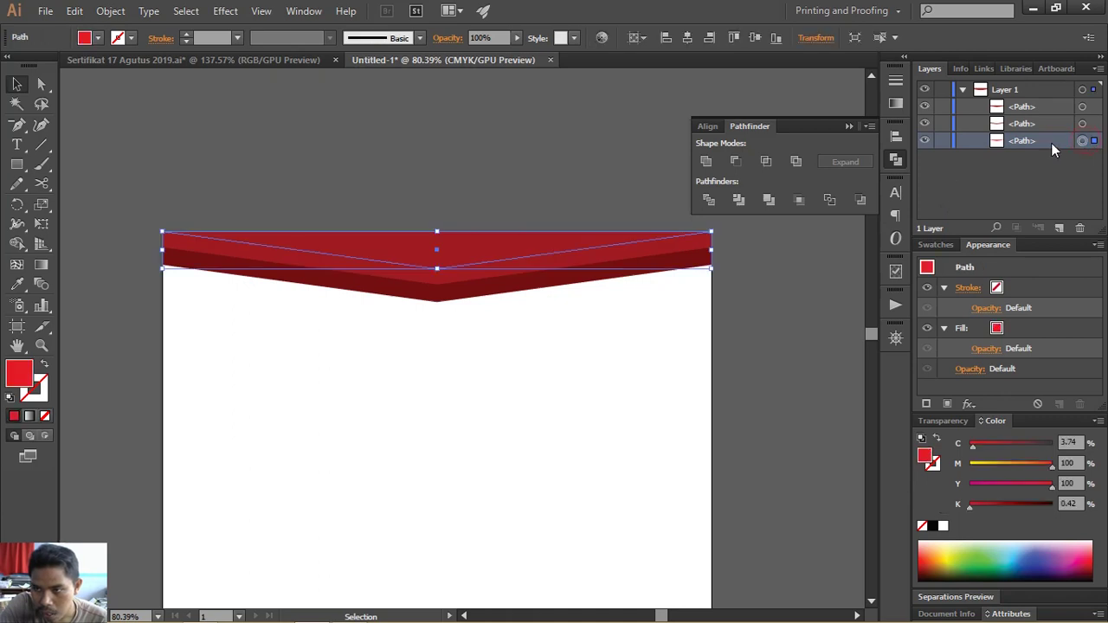
- Bring the bright red band to the front and zoom out to the whole page
drag(1051, 145, 1054, 102)
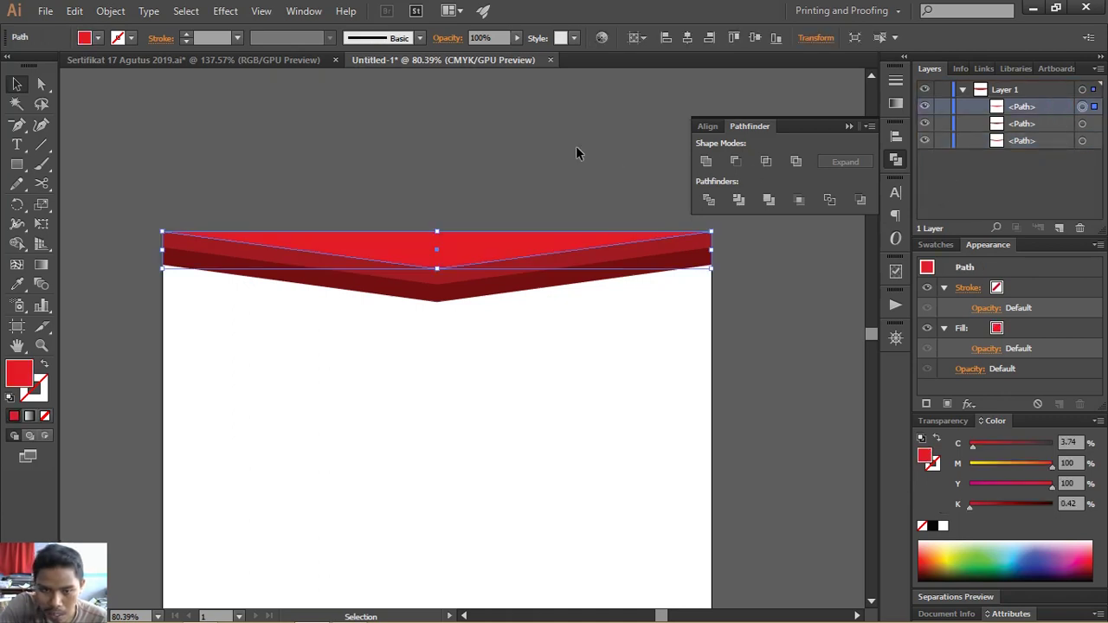
click(576, 149)
click(849, 127)
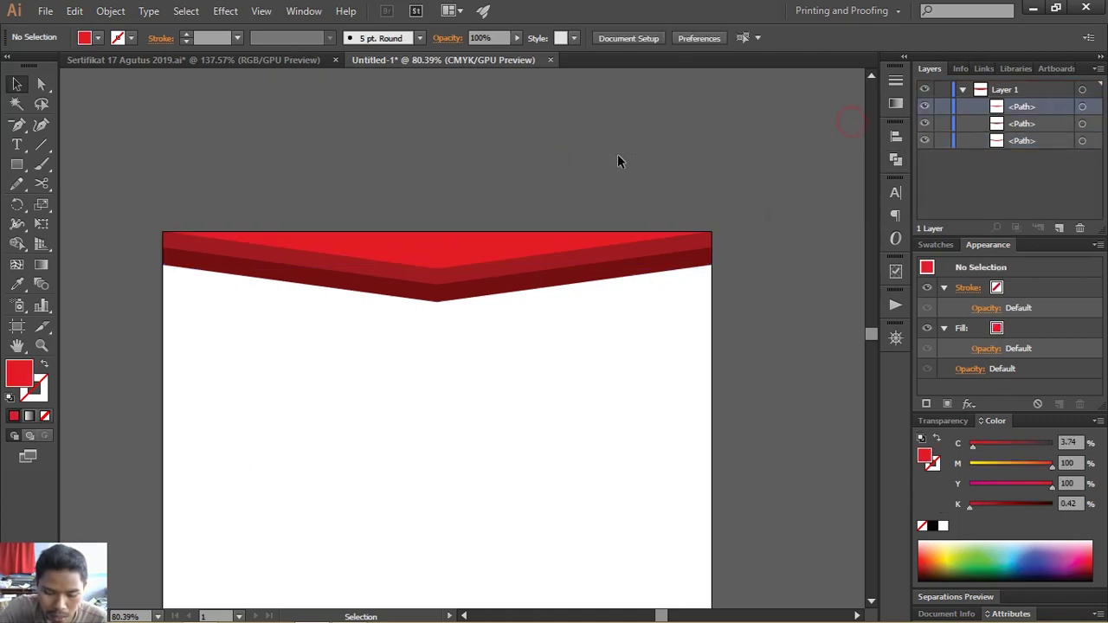
key(ctrl+minus)
drag(573, 206, 547, 156)
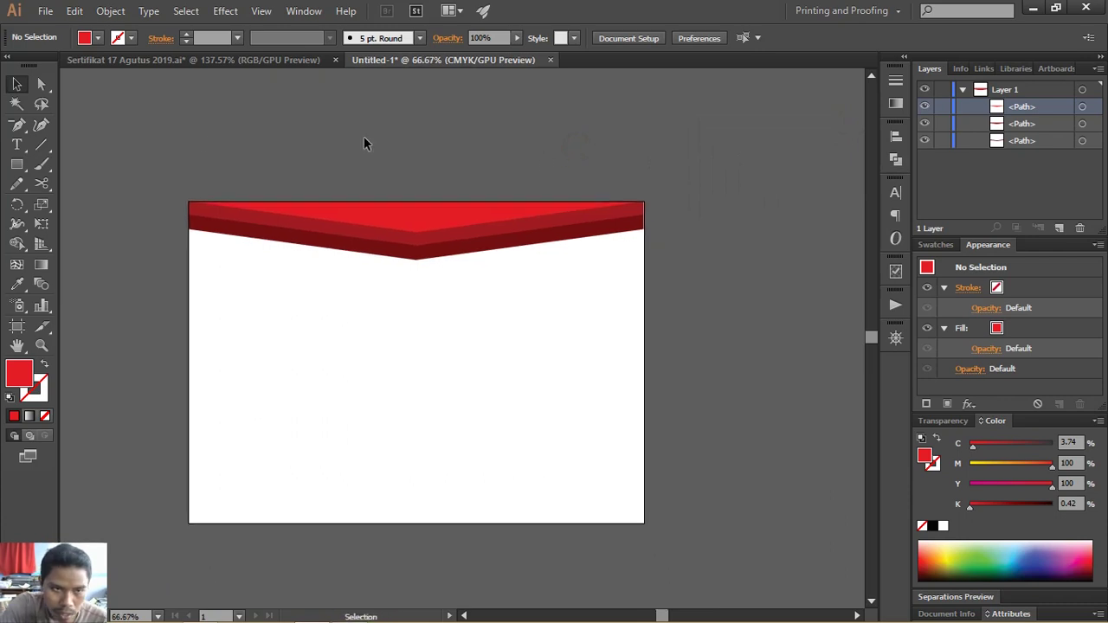
- Group the three red bands and lock the group
click(17, 164)
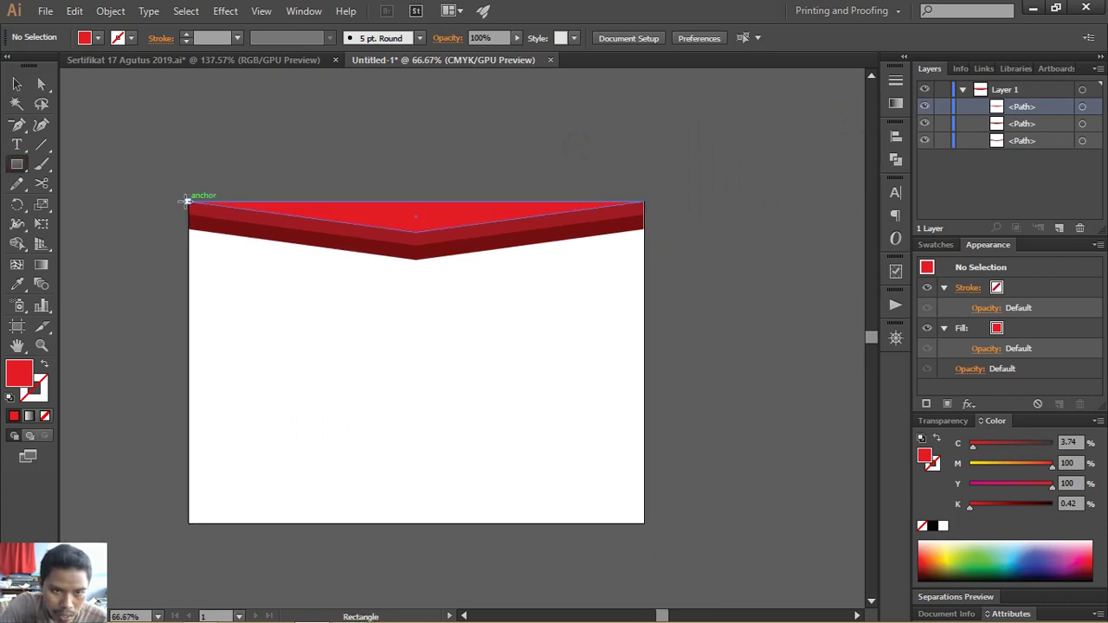
click(17, 84)
drag(260, 151, 452, 258)
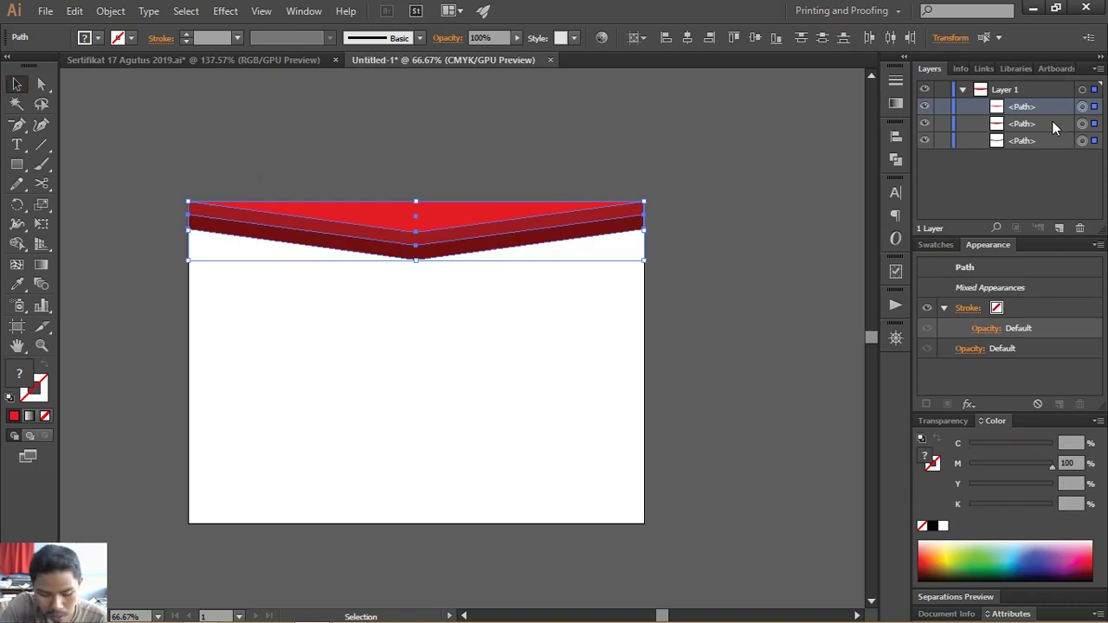
key(ctrl+g)
click(942, 106)
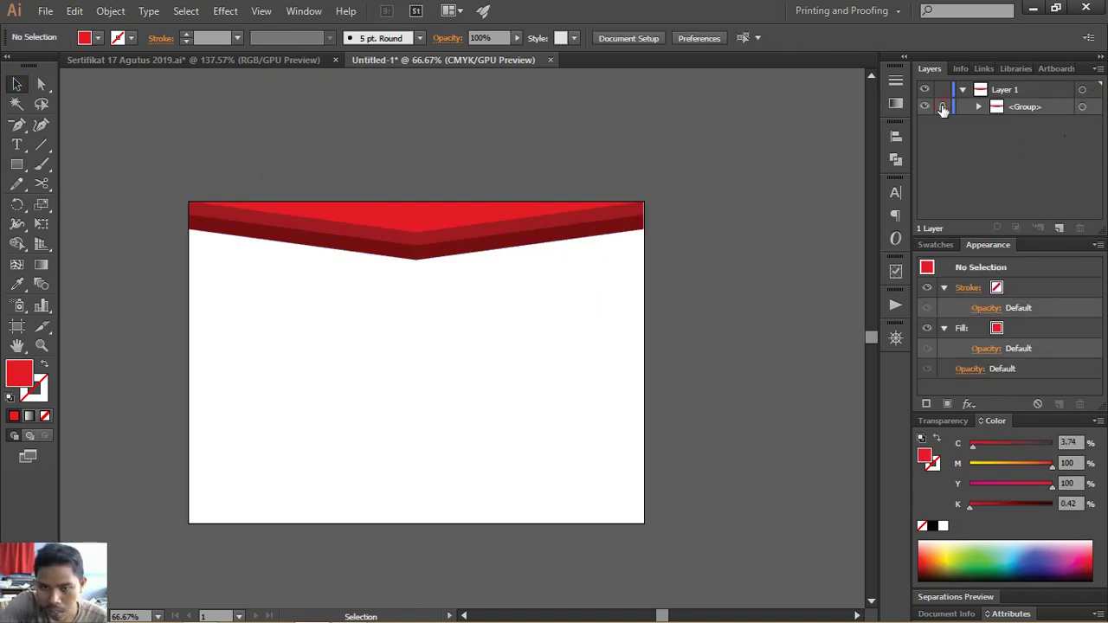
- Draw a full-page rectangle and move it beneath the banner group
click(19, 164)
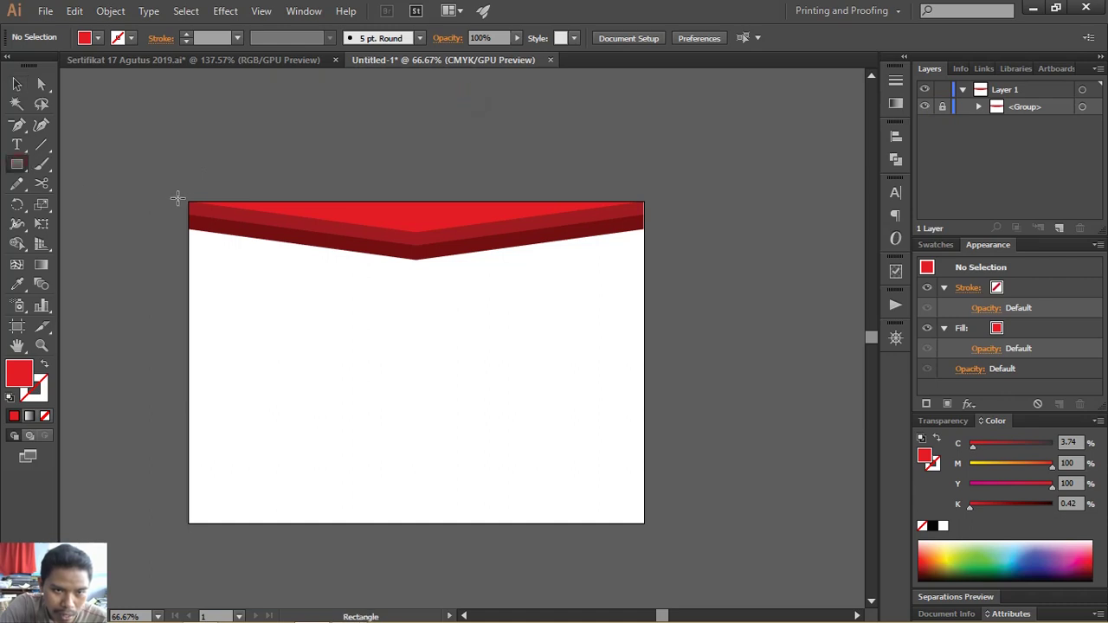
drag(189, 201, 643, 522)
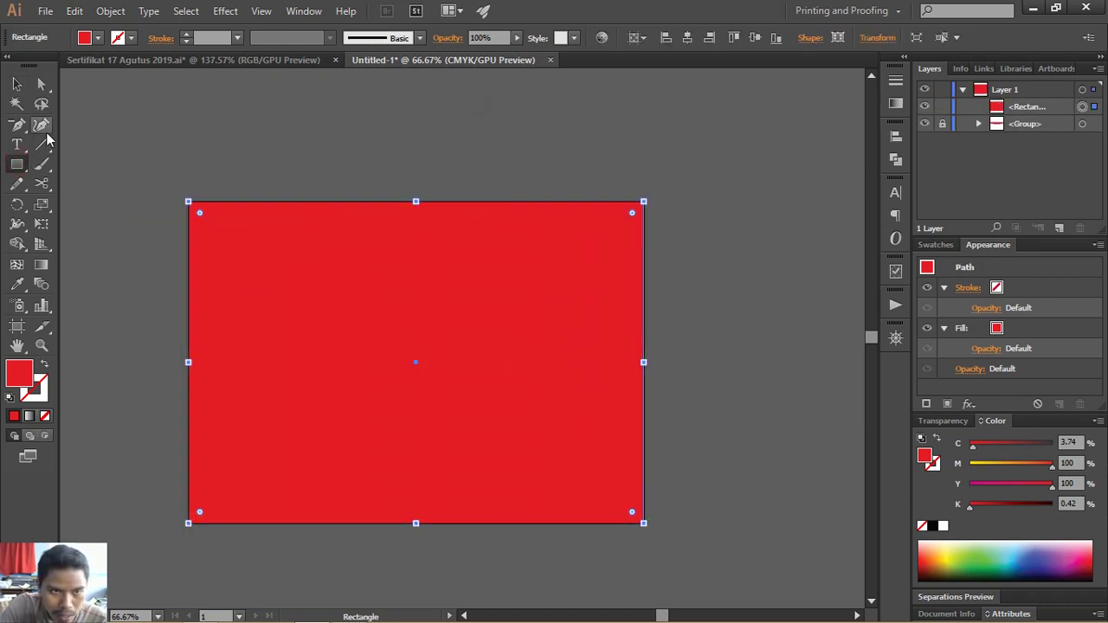
click(19, 84)
drag(1026, 107, 1032, 131)
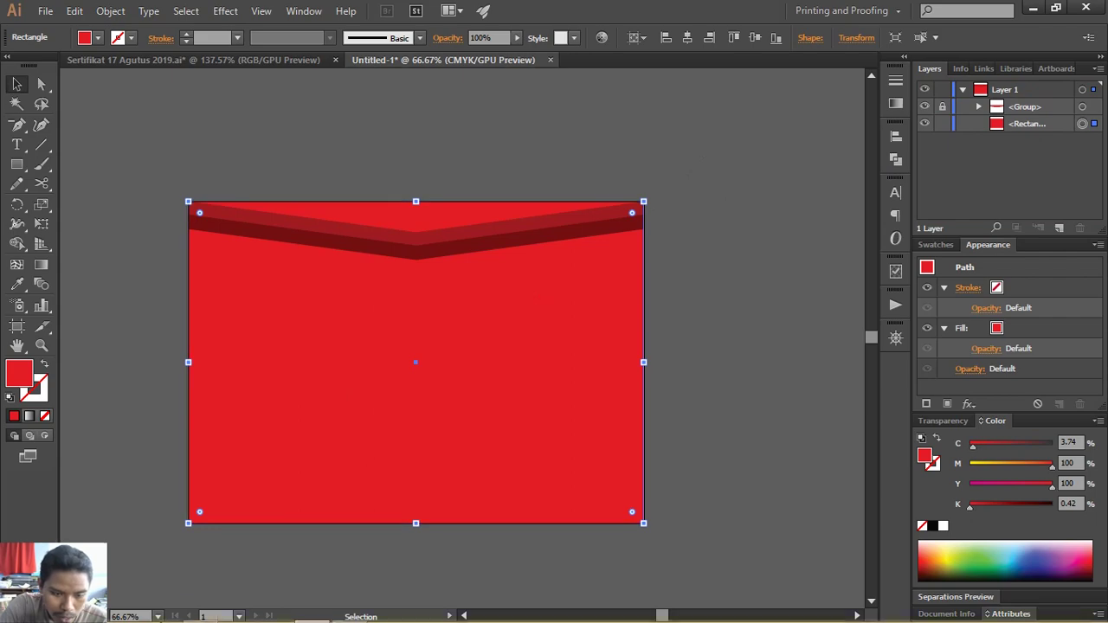
- Drag the Bendera image from the Sertifikat 17 Agustus folder toward Illustrator
click(200, 612)
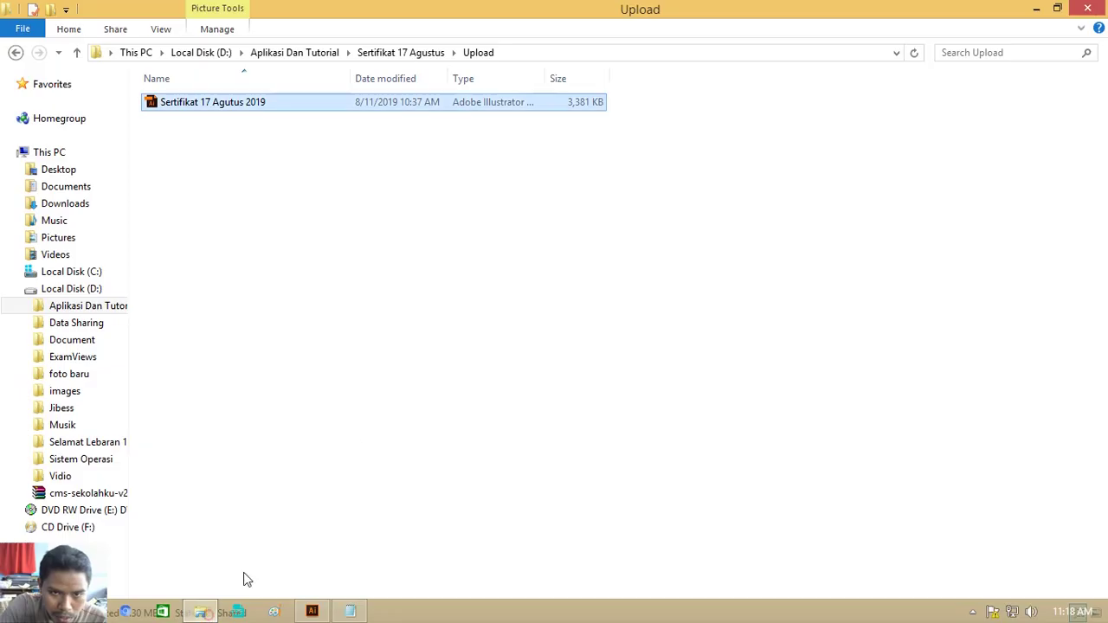
click(398, 52)
drag(271, 121, 415, 610)
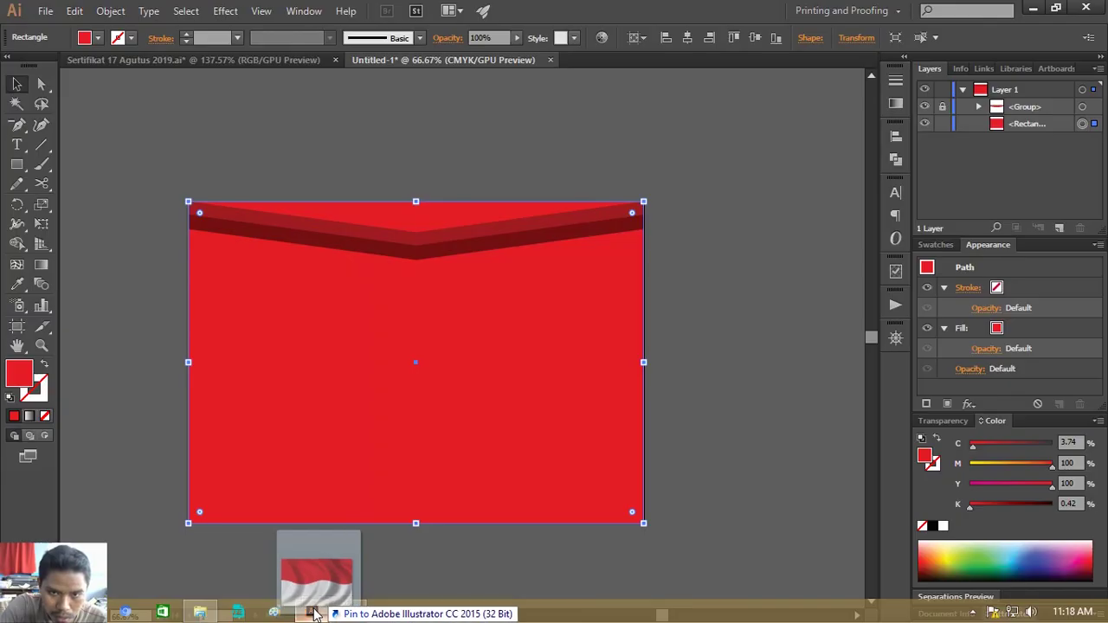
- Place Bendera.png on the page, scale it down and send it to the back
drag(416, 610, 727, 274)
key(ctrl+minus)
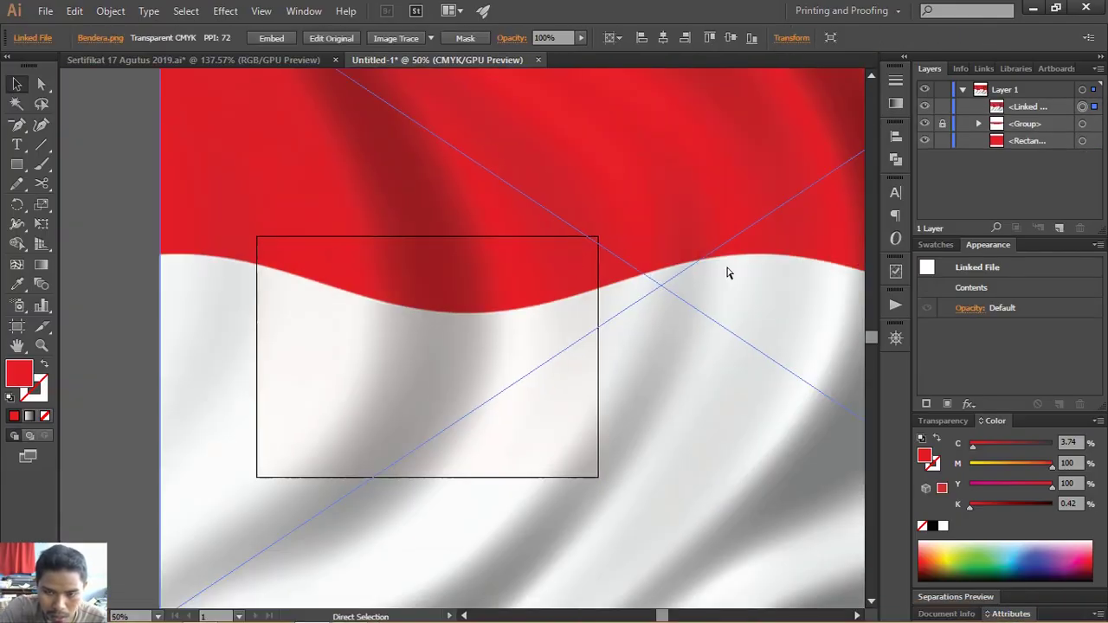
key(ctrl+minus)
key(ctrl+minus)
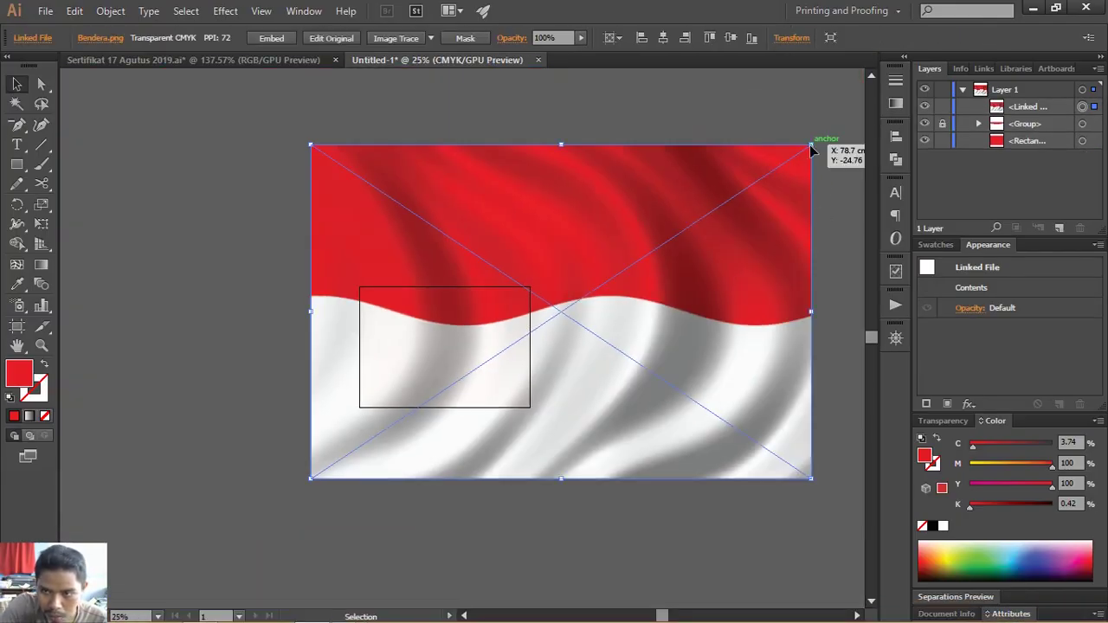
drag(811, 149, 751, 184)
drag(682, 293, 626, 293)
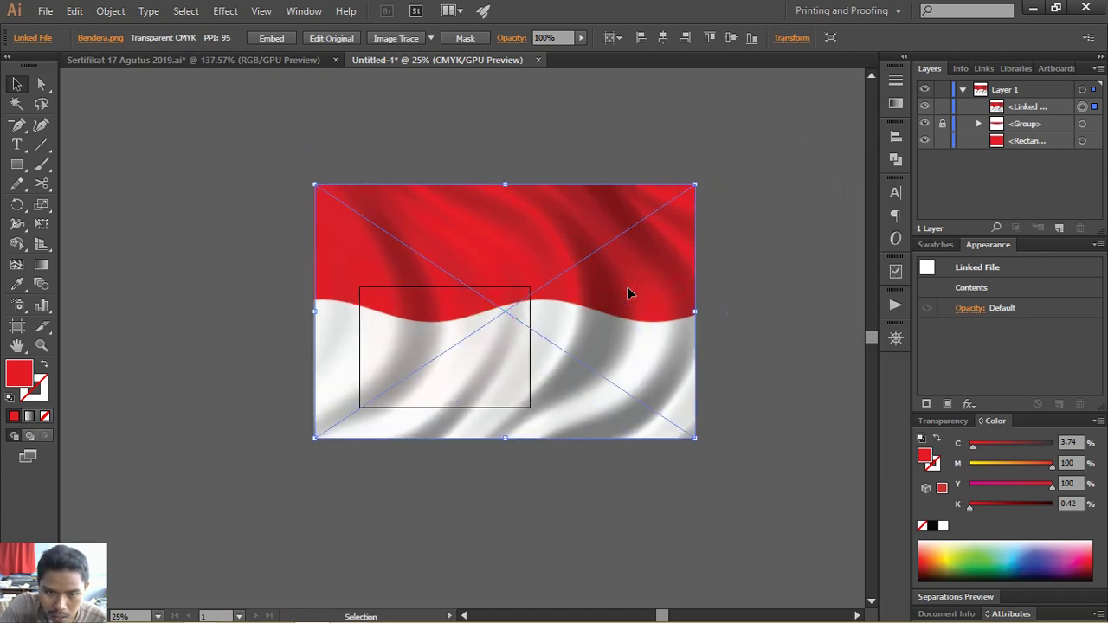
key(ctrl+shift+bracketleft)
key(z)
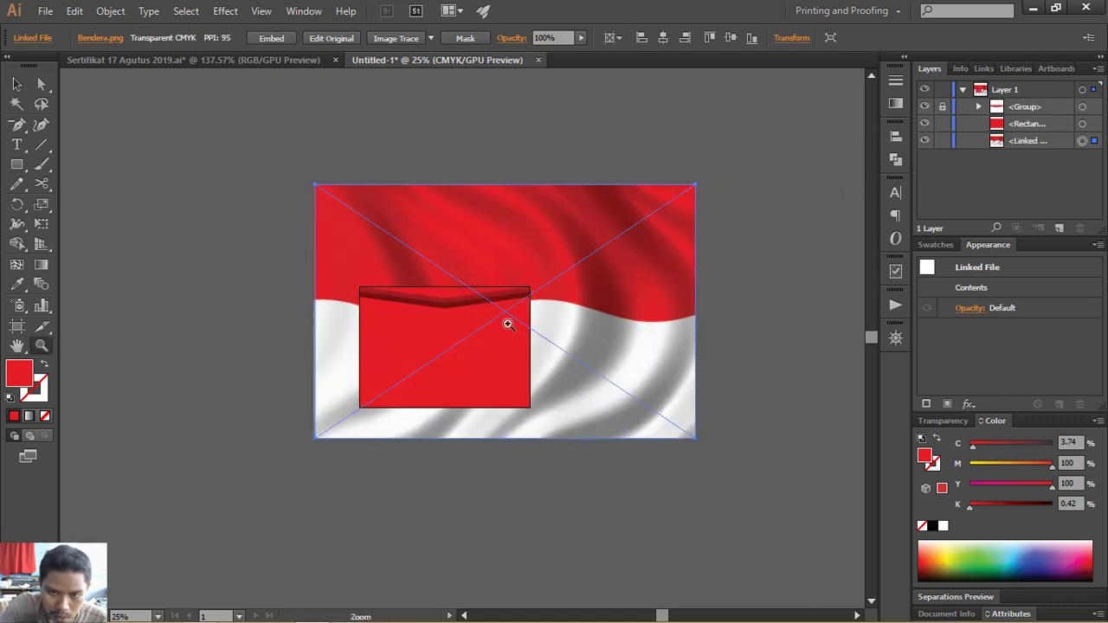
drag(508, 324, 482, 370)
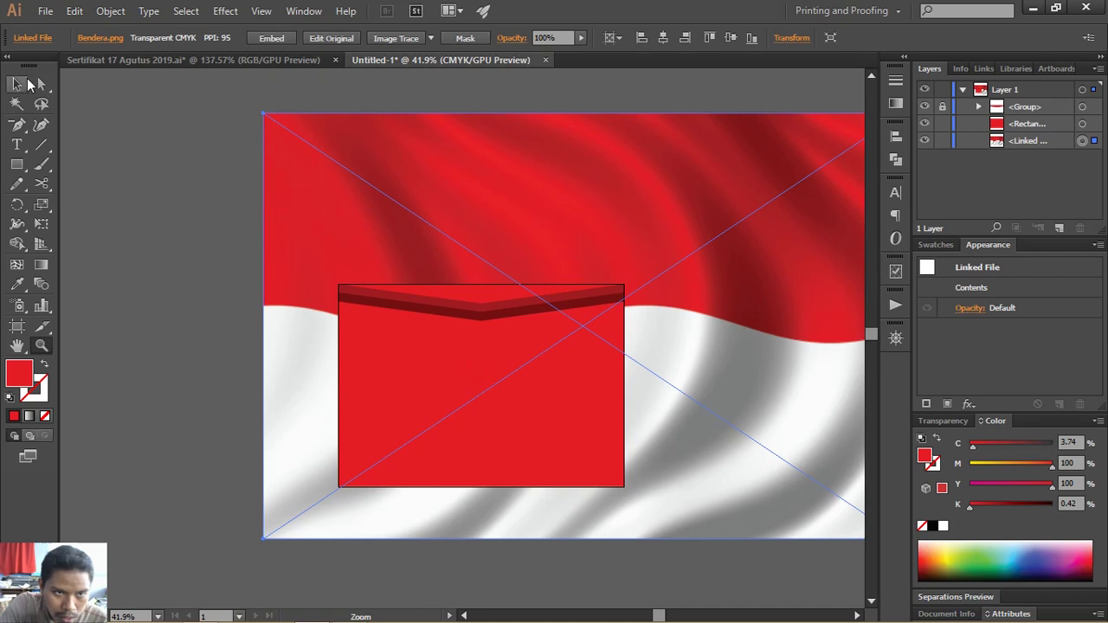
- Reset the red page rectangle to default colours and remove its fill
click(17, 84)
click(98, 133)
click(428, 398)
key(d)
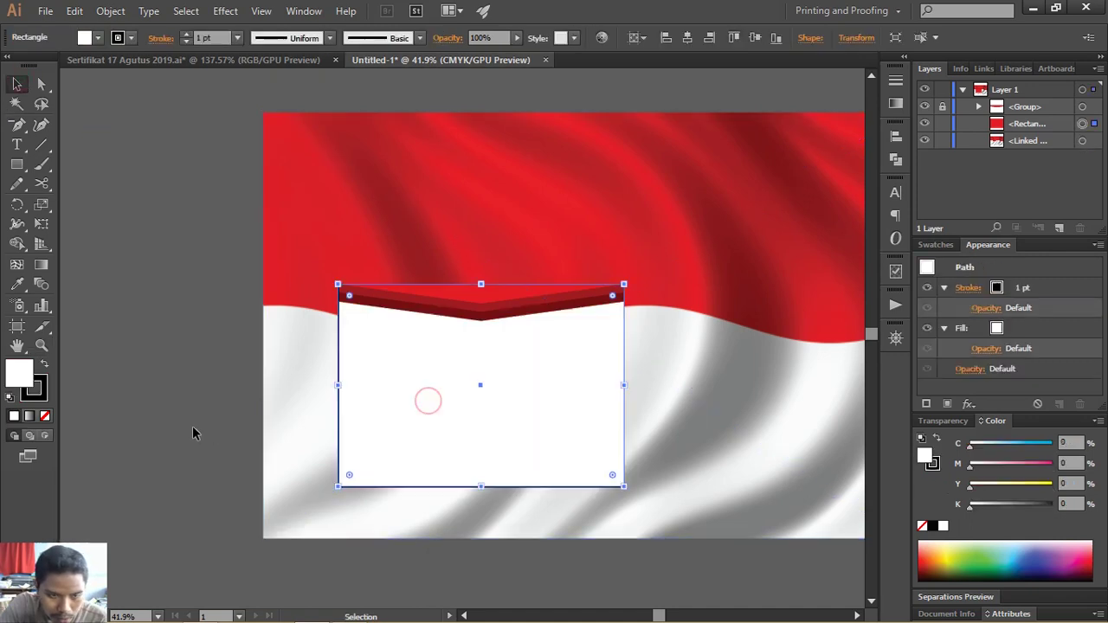
click(46, 416)
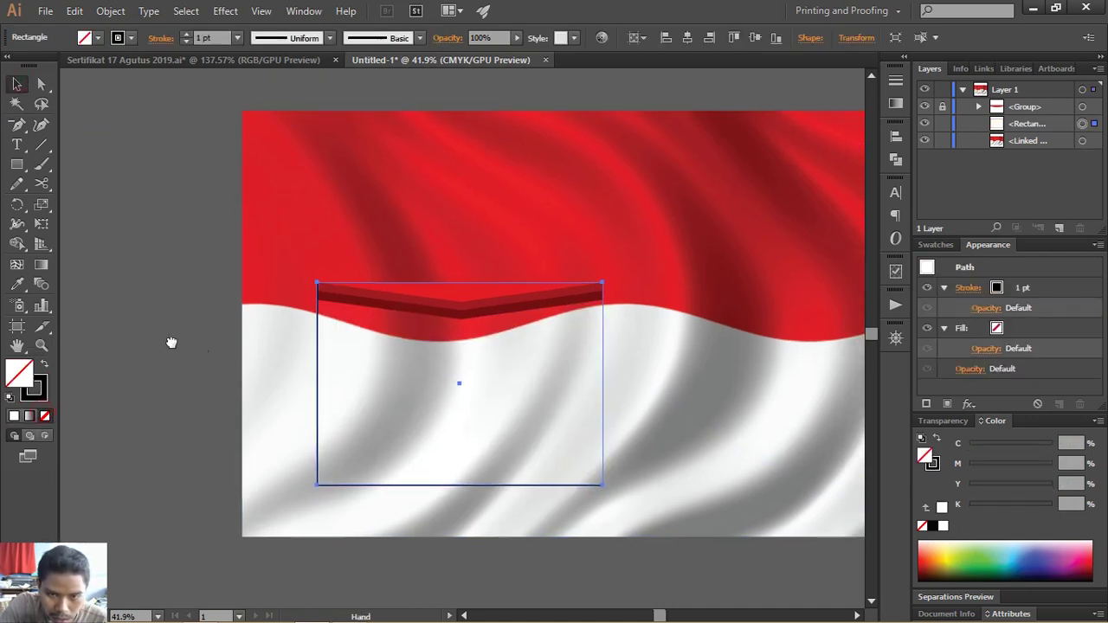
scroll(390, 373, right, 2)
- Move the flag image up so it sits behind the page frame
click(844, 355)
drag(700, 366, 700, 338)
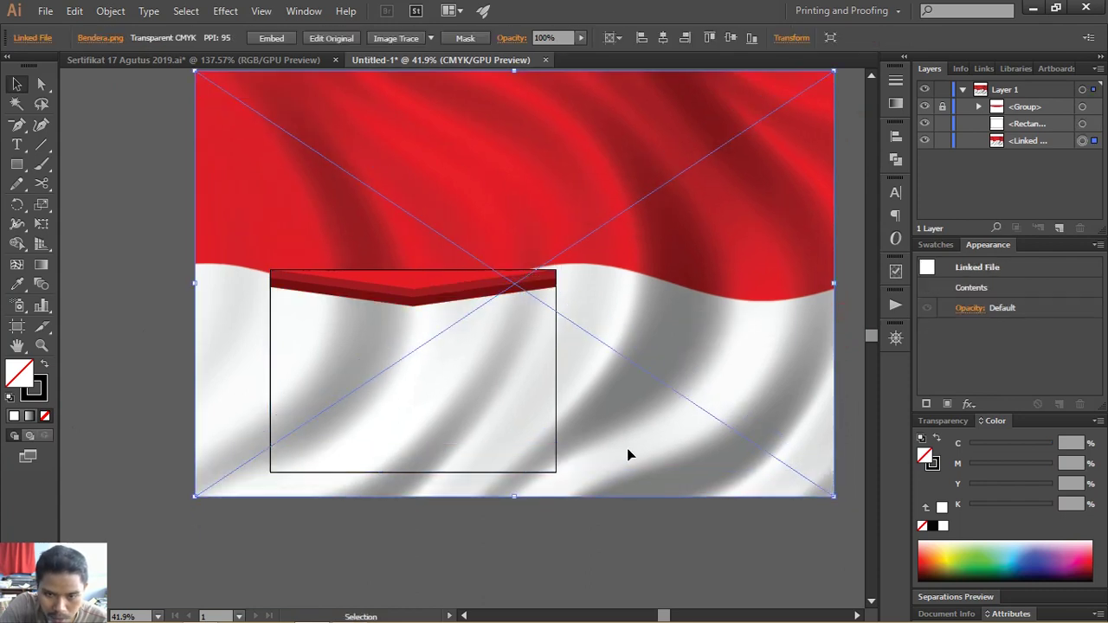
drag(626, 448, 627, 442)
click(622, 526)
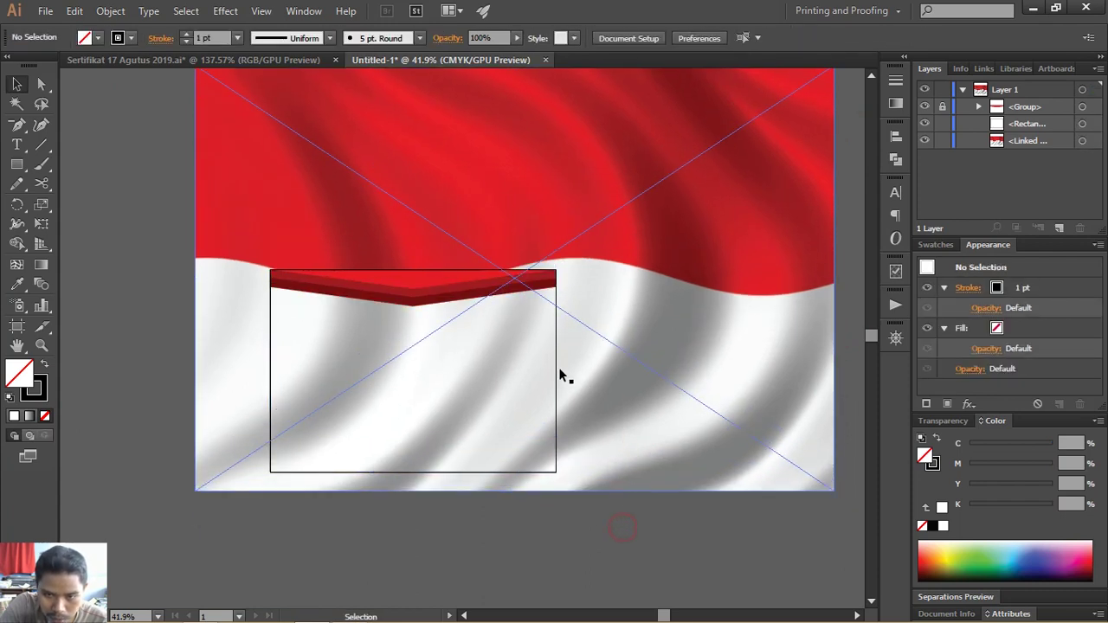
- Make a clipping mask of the flag image with the page frame rectangle
click(554, 364)
shift+click(592, 370)
right_click(592, 369)
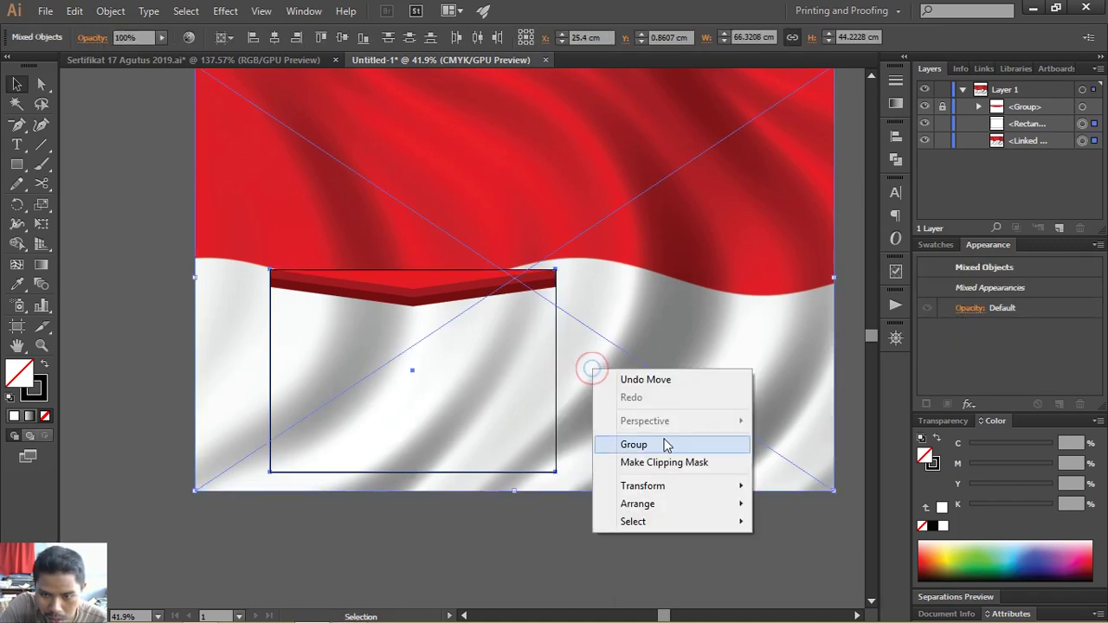
click(662, 462)
click(599, 515)
click(500, 409)
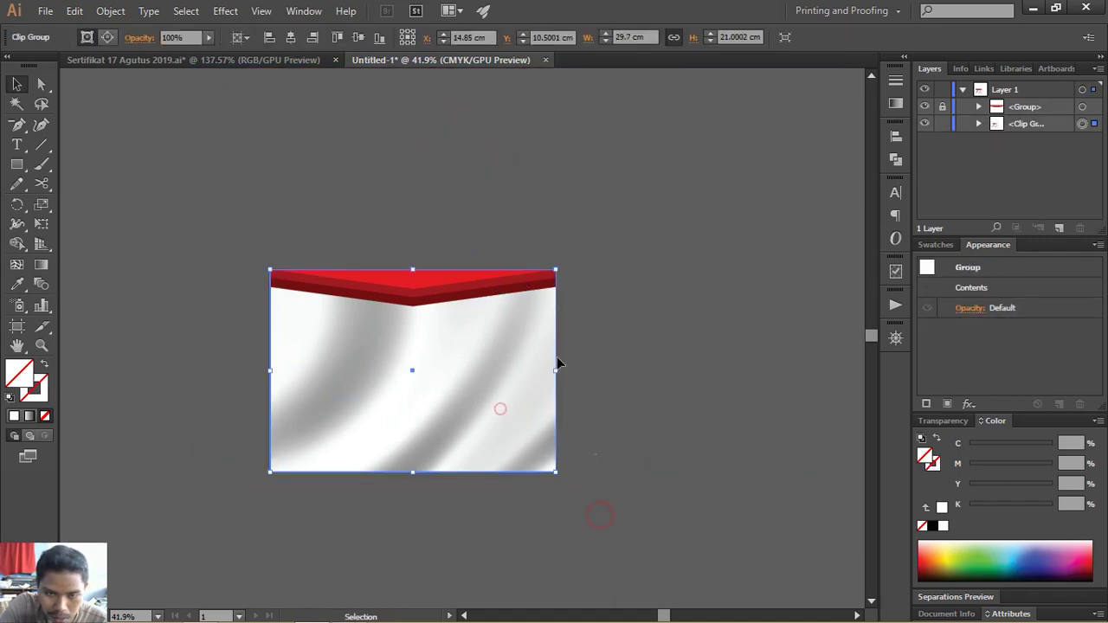
- Drag an offset copy of the clipped flag down-right and release its clipping mask
drag(368, 335, 433, 364)
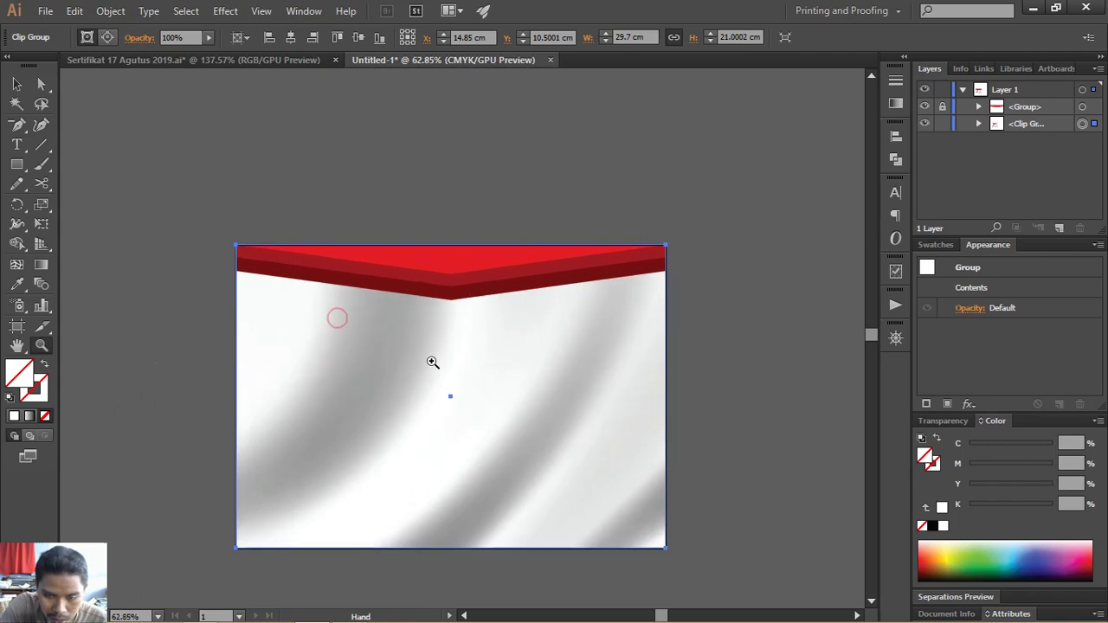
click(16, 83)
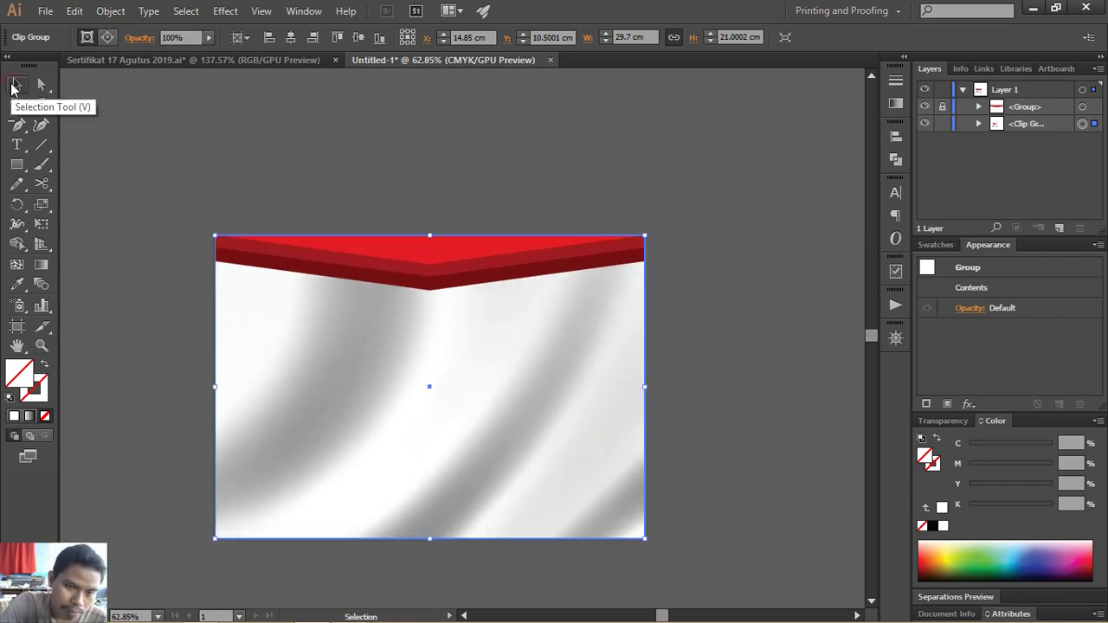
click(251, 154)
drag(370, 187, 350, 116)
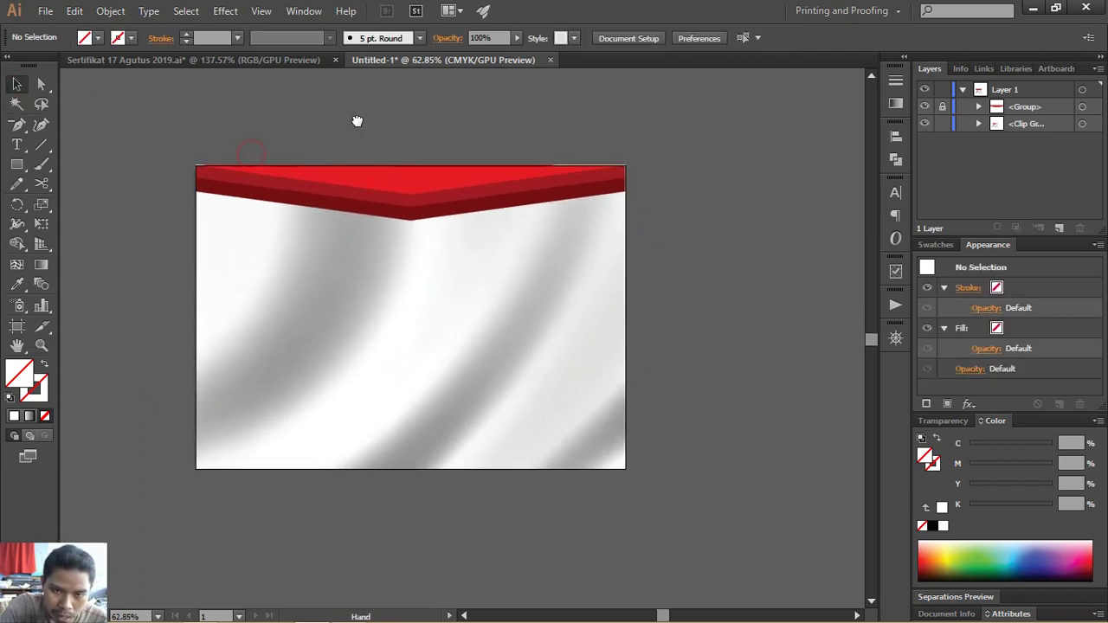
click(422, 364)
drag(418, 364, 452, 388)
right_click(450, 381)
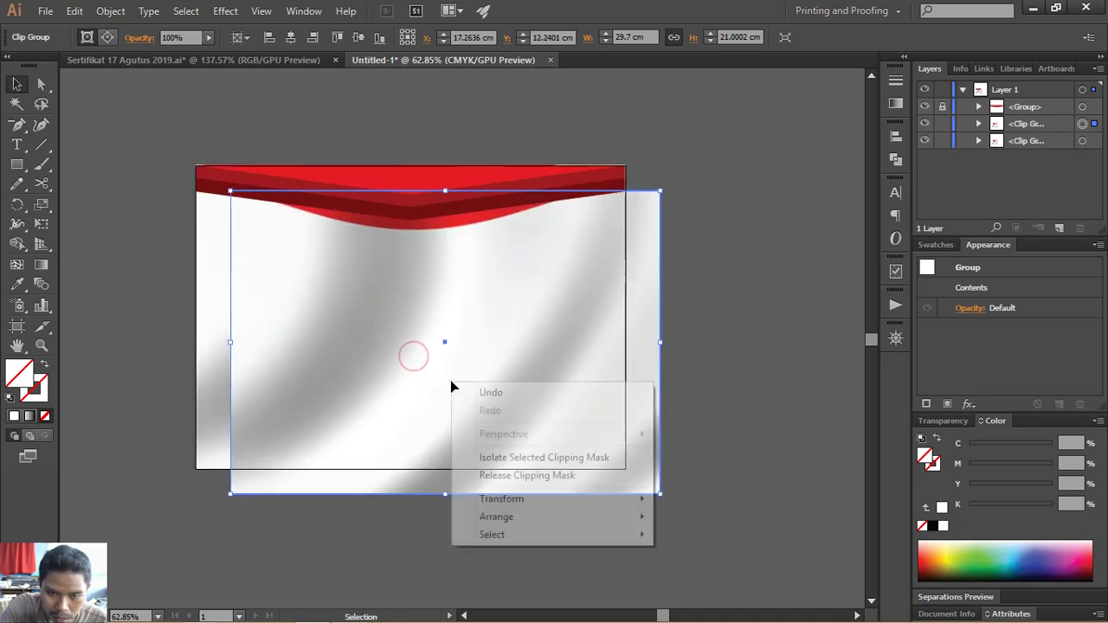
click(545, 489)
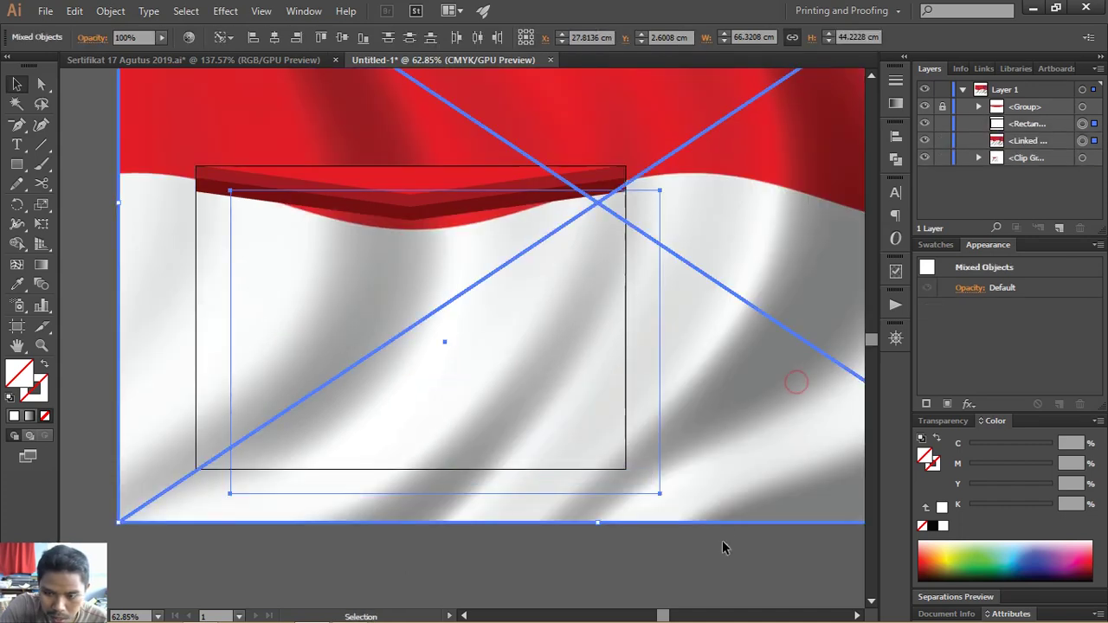
- Delete the loose flag image and give the leftover rectangle default white fill, black stroke
click(724, 545)
click(734, 467)
key(Delete)
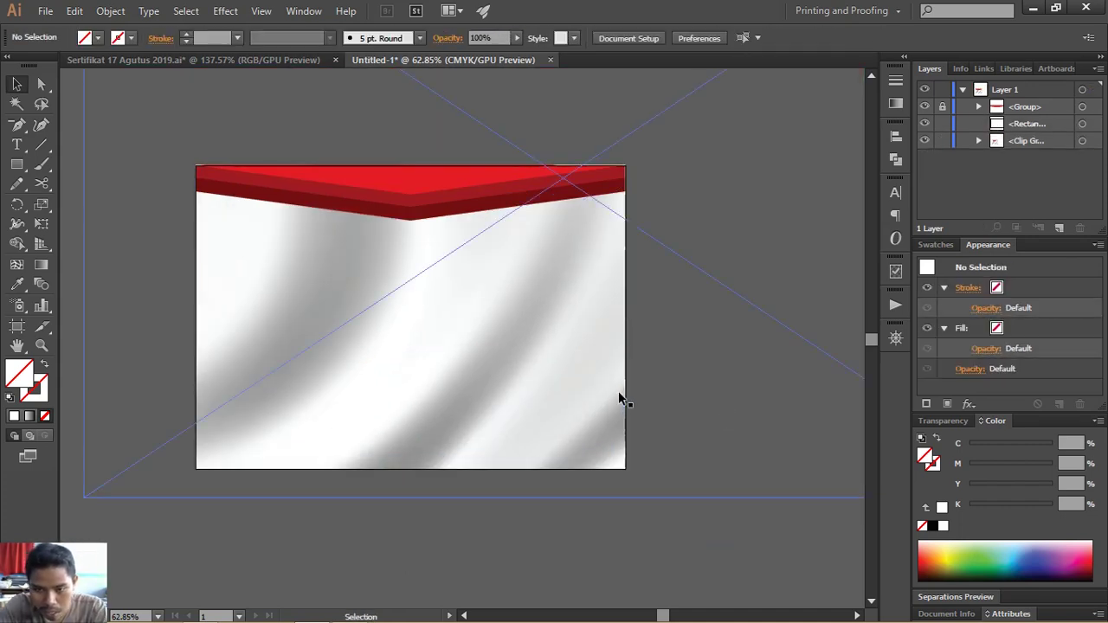
click(625, 399)
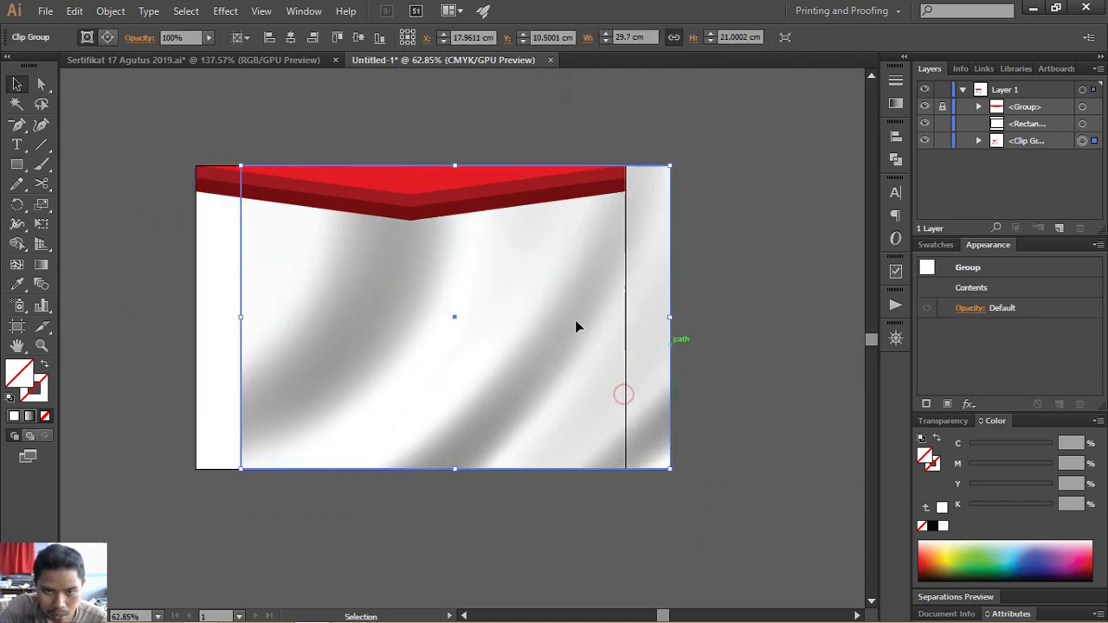
click(693, 327)
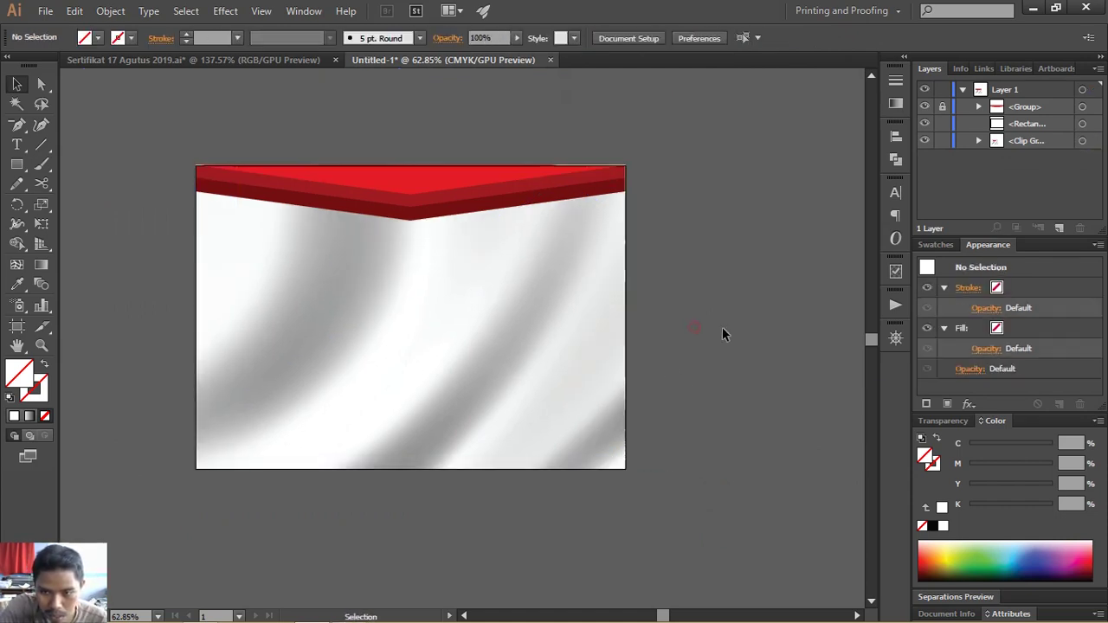
click(642, 334)
key(d)
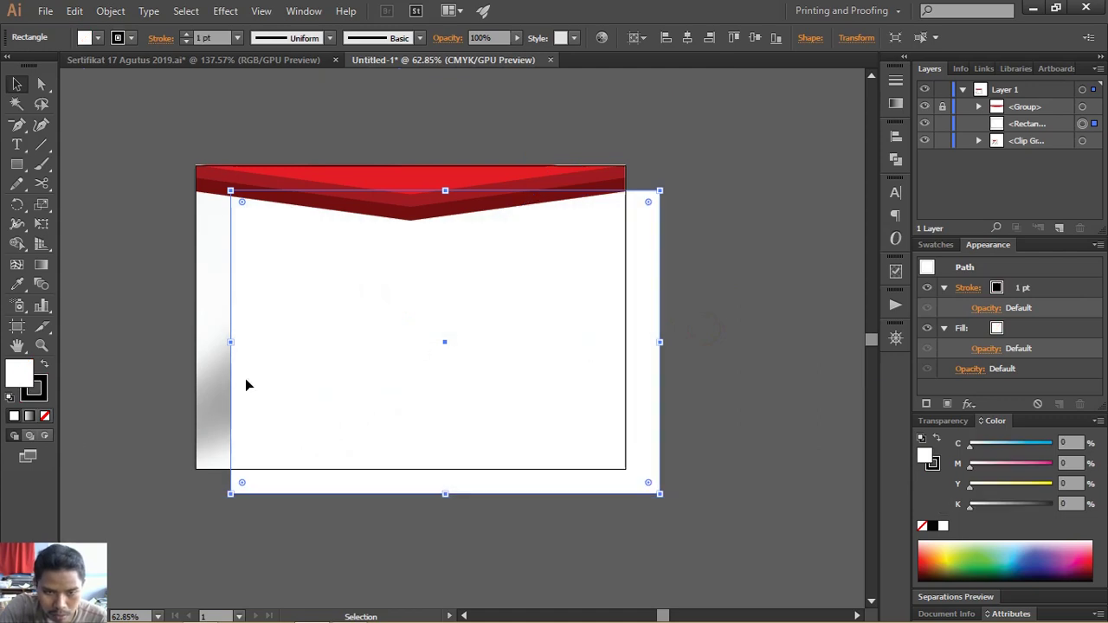
- Centre the rectangle on the artboard, then lock the flag clip group beneath it
click(753, 39)
click(688, 38)
click(726, 196)
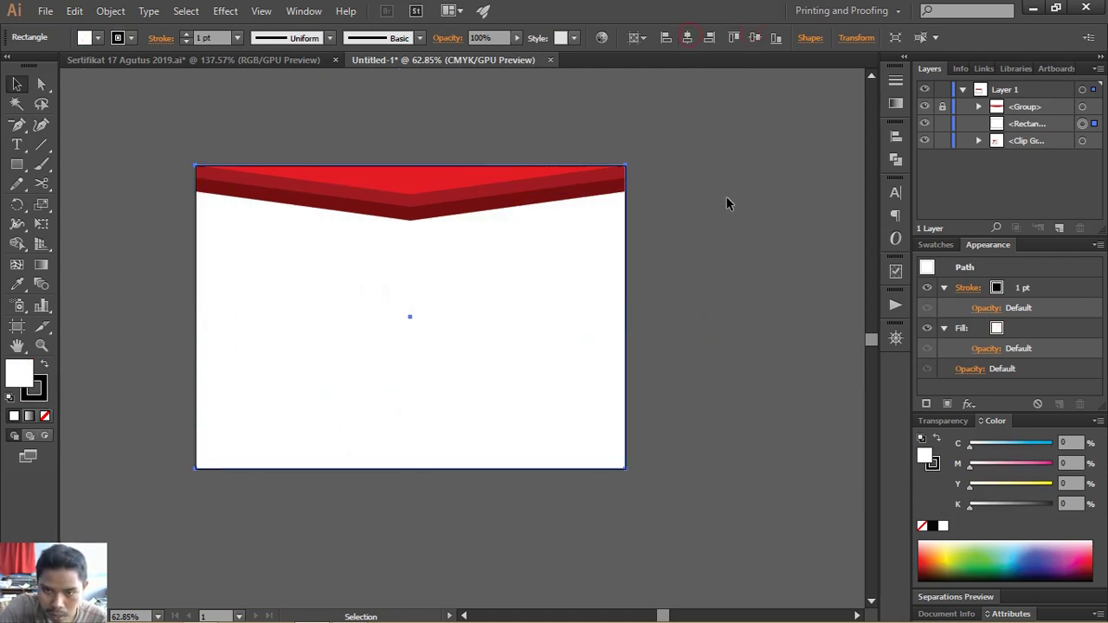
click(529, 289)
drag(528, 288, 221, 277)
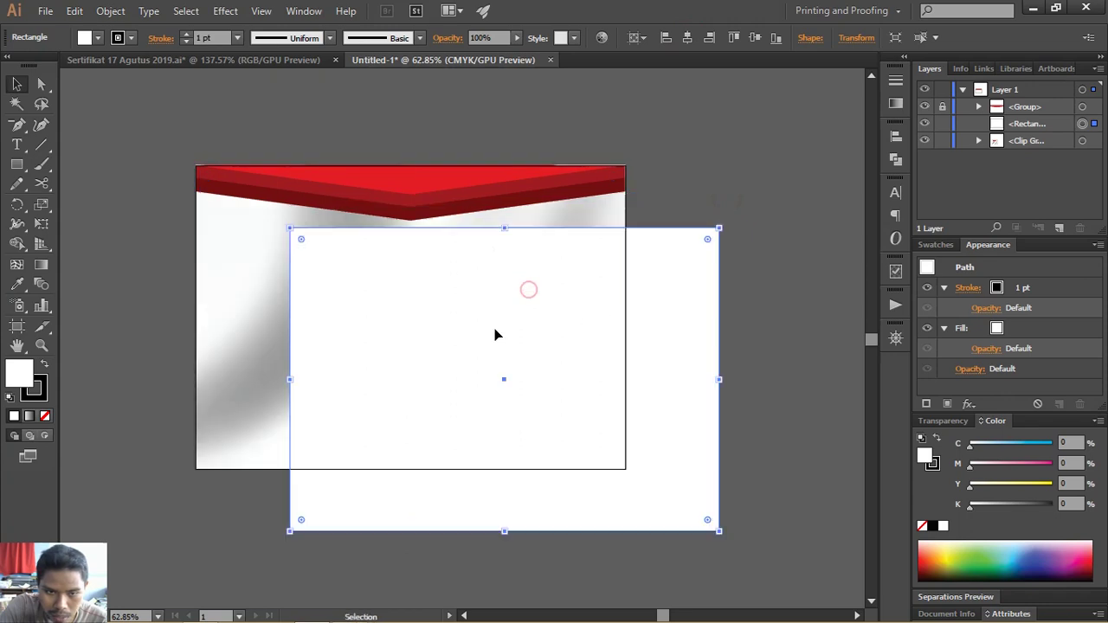
click(221, 274)
click(943, 141)
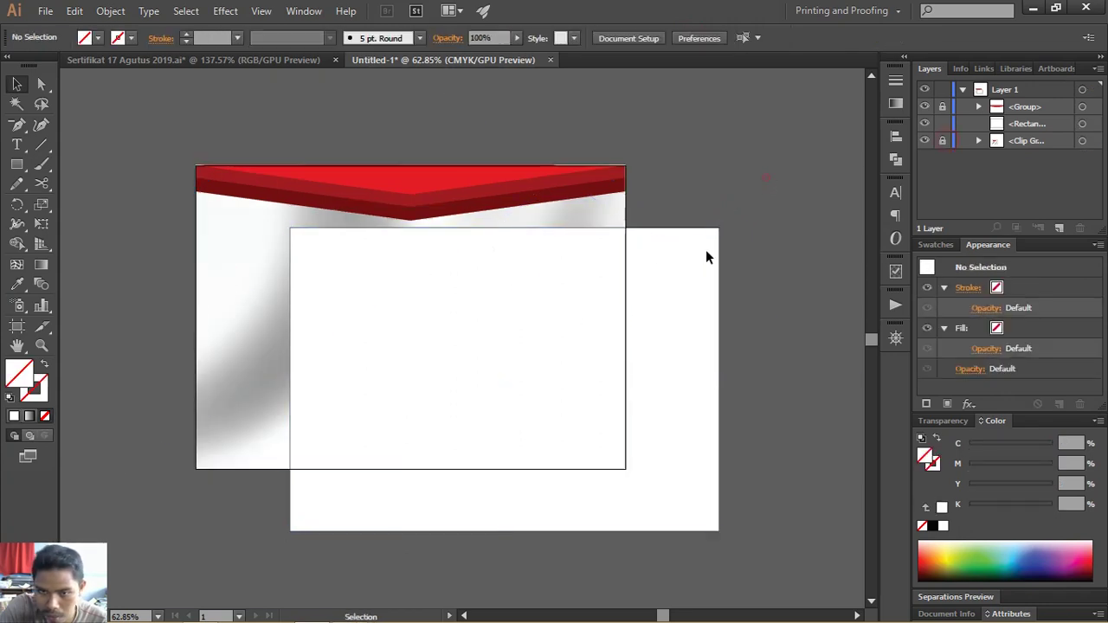
- Re-centre the white rectangle on the artboard and drag a copy of the red chevron group down
click(655, 266)
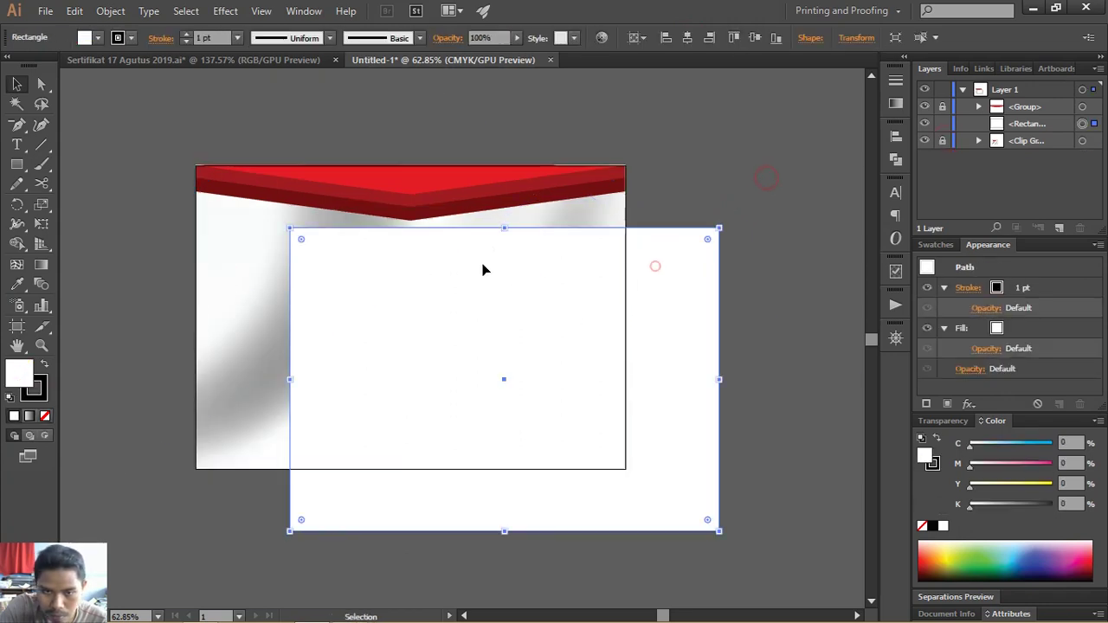
click(686, 39)
click(755, 39)
click(707, 148)
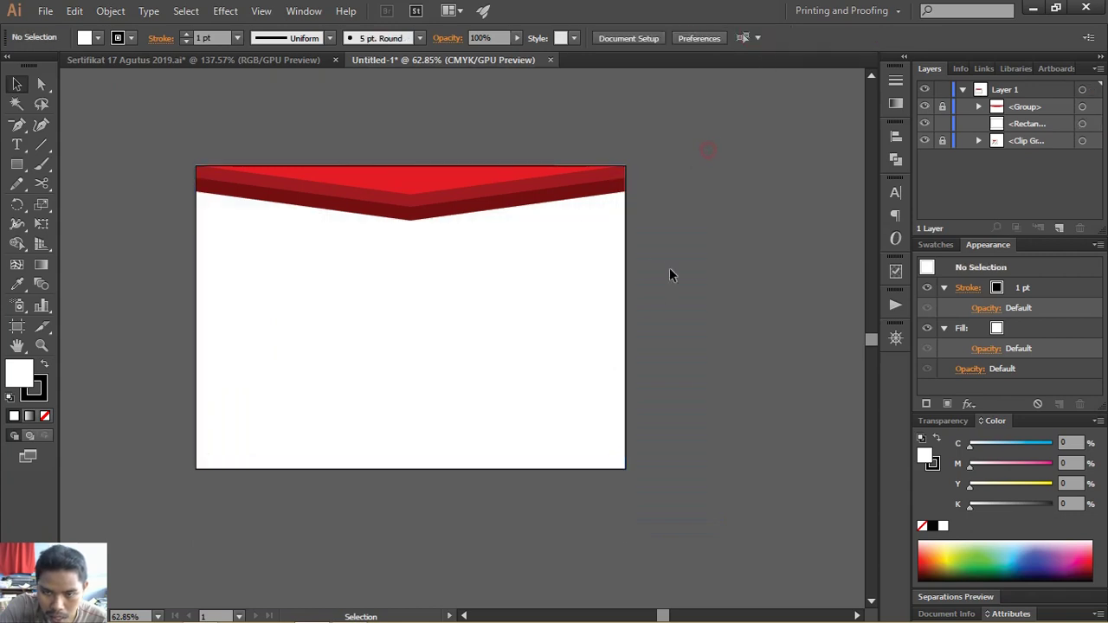
click(526, 206)
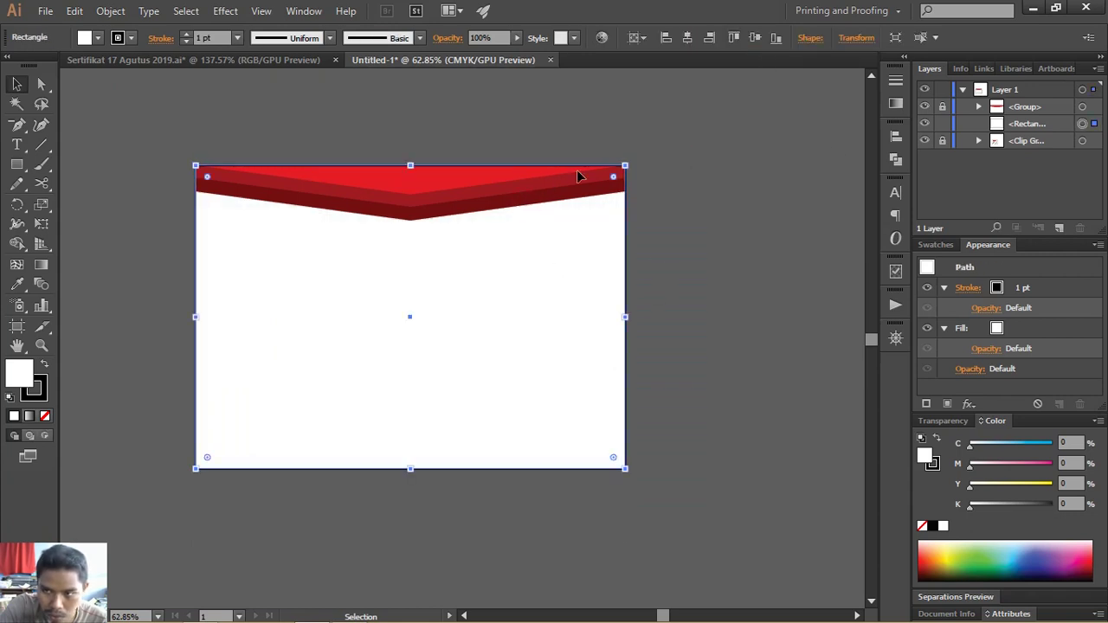
click(668, 118)
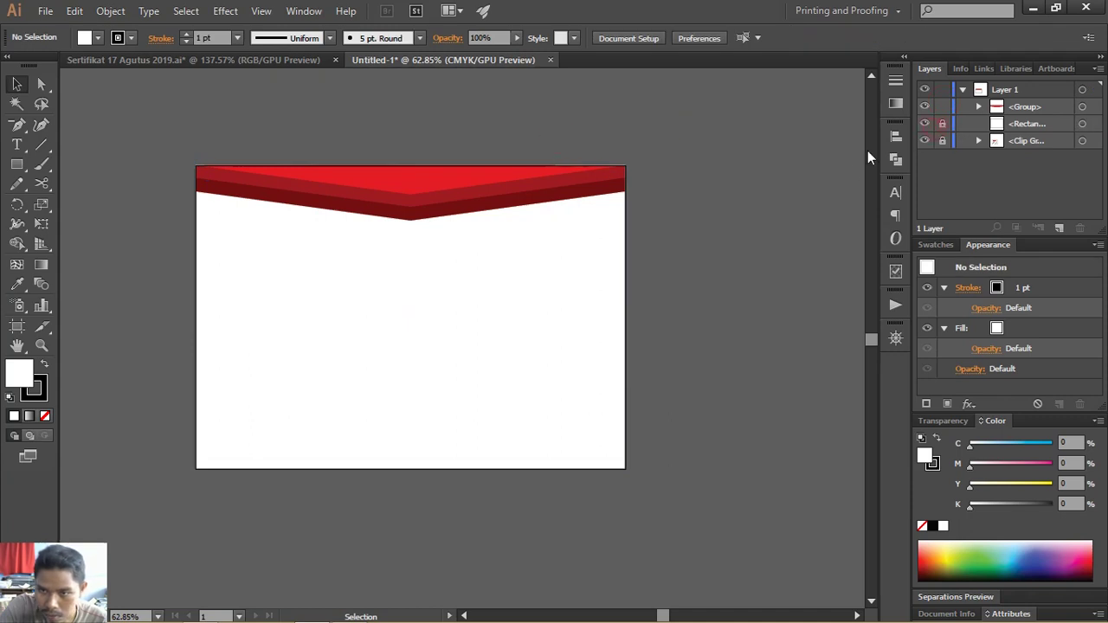
drag(591, 204, 522, 370)
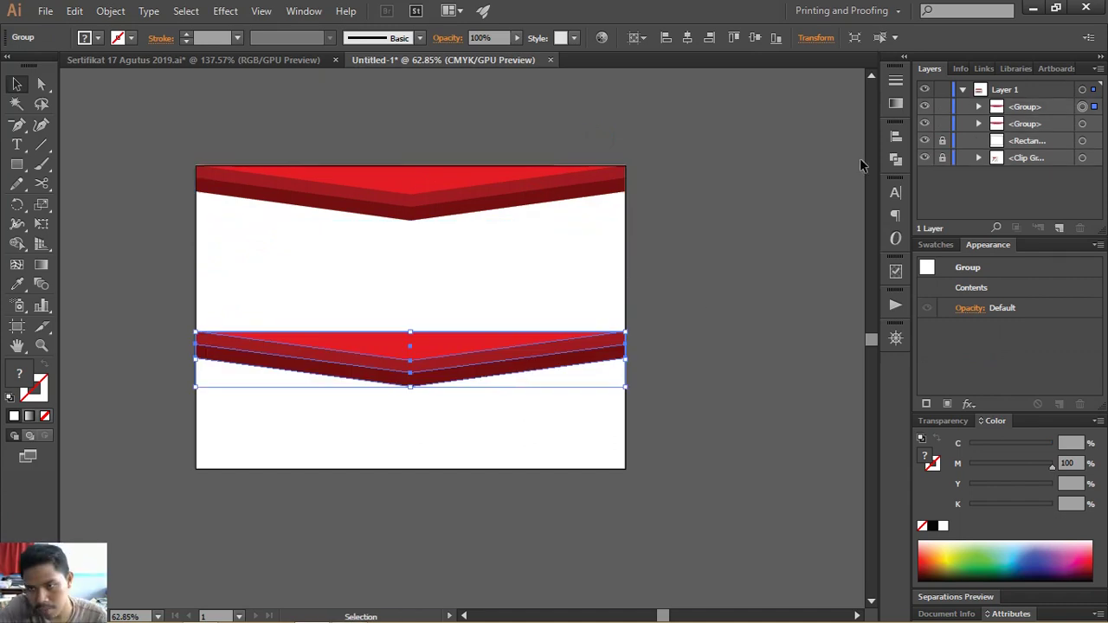
- Unite the copied chevron into one red shape, lower it and widen it to about 32.22 cm
click(894, 159)
click(704, 162)
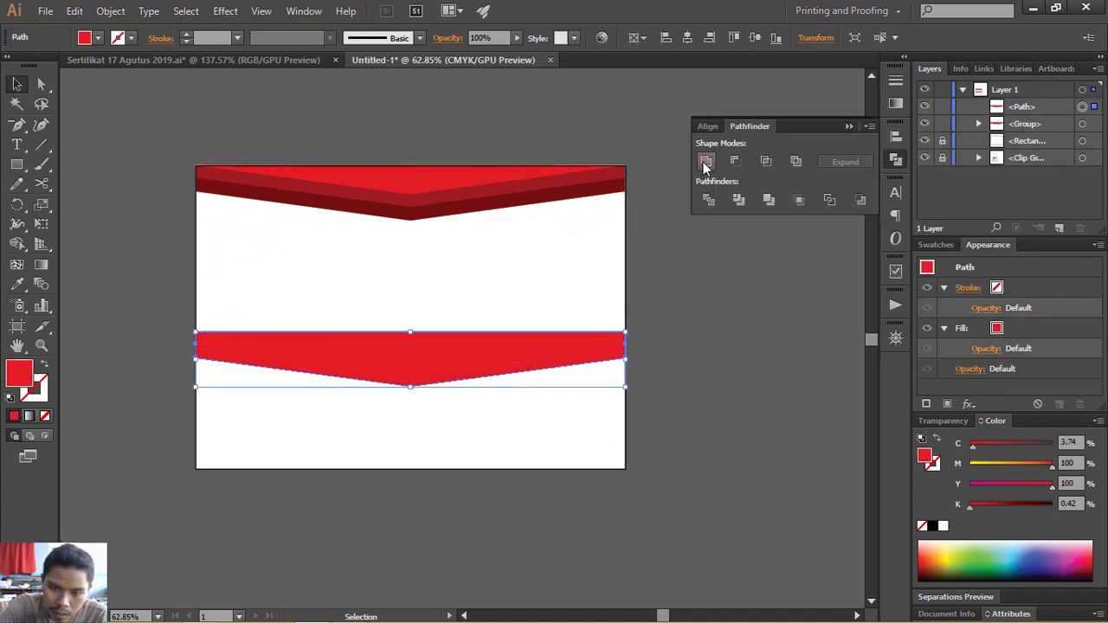
click(700, 324)
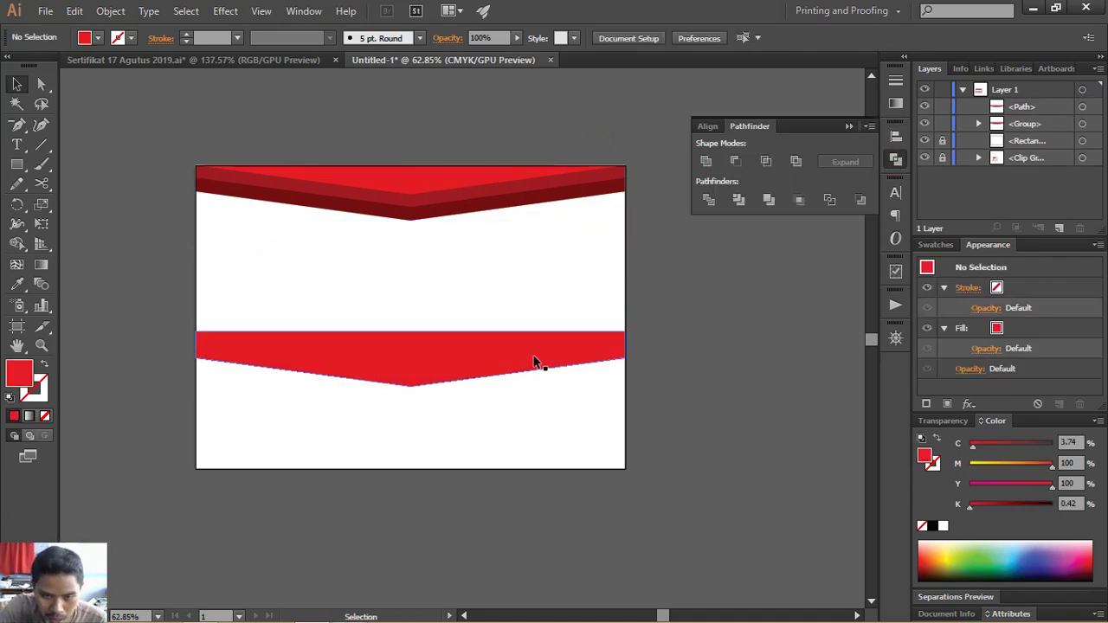
drag(534, 362, 522, 419)
click(726, 389)
click(618, 404)
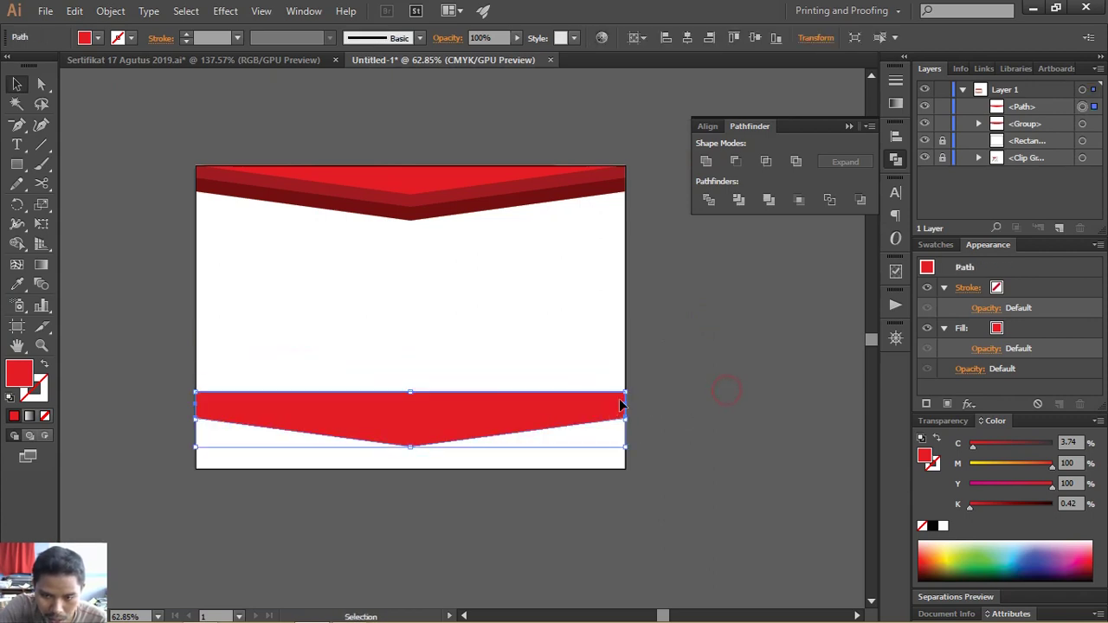
drag(620, 404, 644, 375)
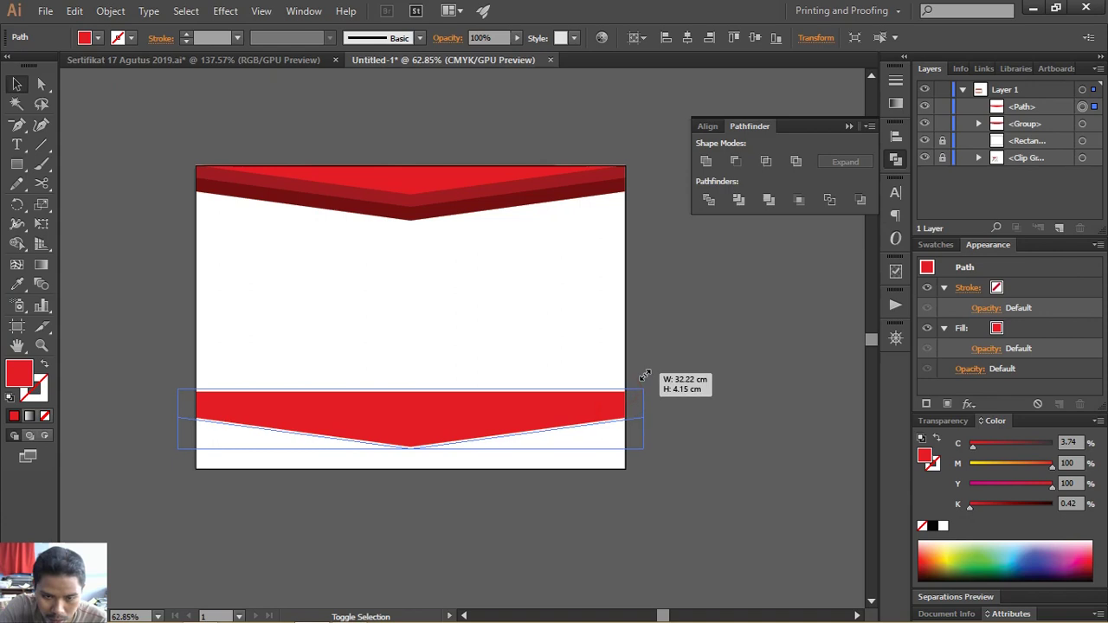
click(707, 360)
drag(611, 403, 612, 394)
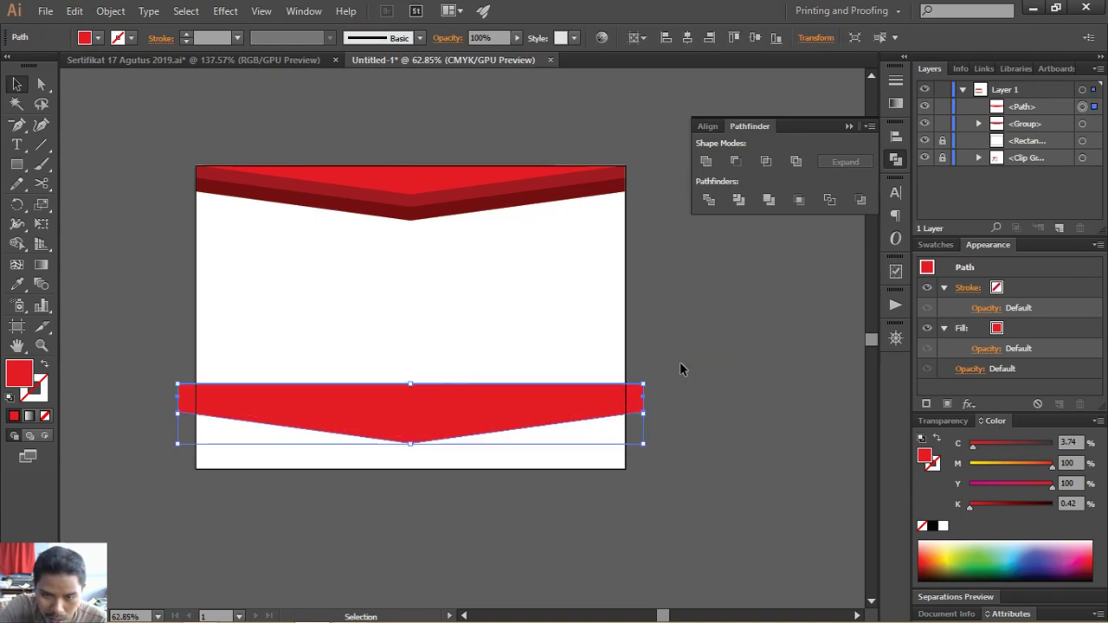
click(616, 320)
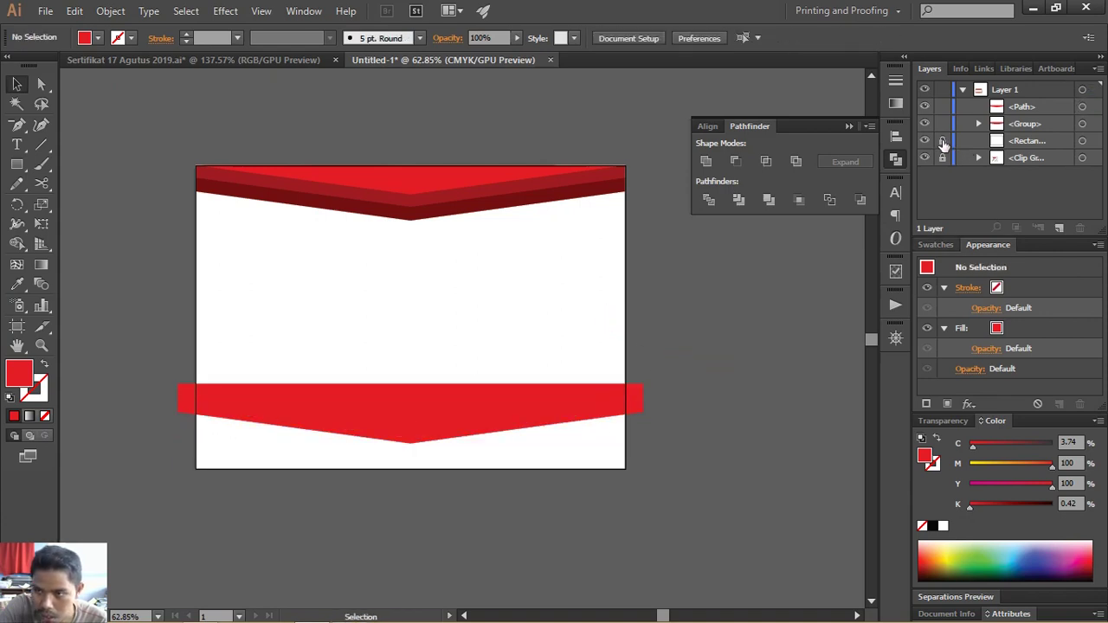
- Unlock the white rectangle and select it together with the lower red band
click(592, 320)
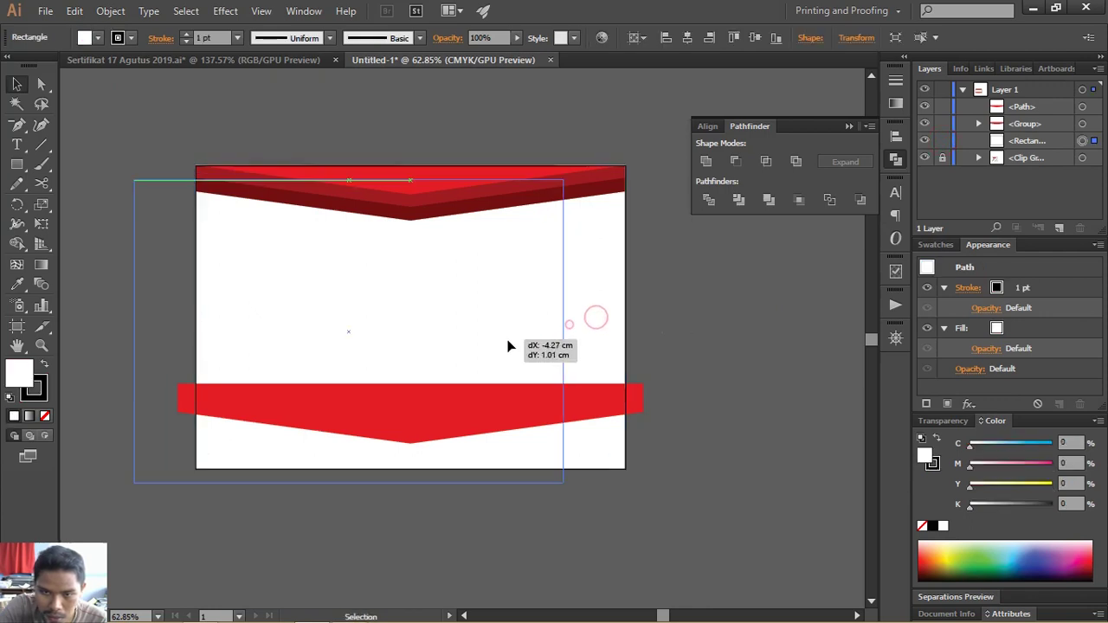
click(727, 331)
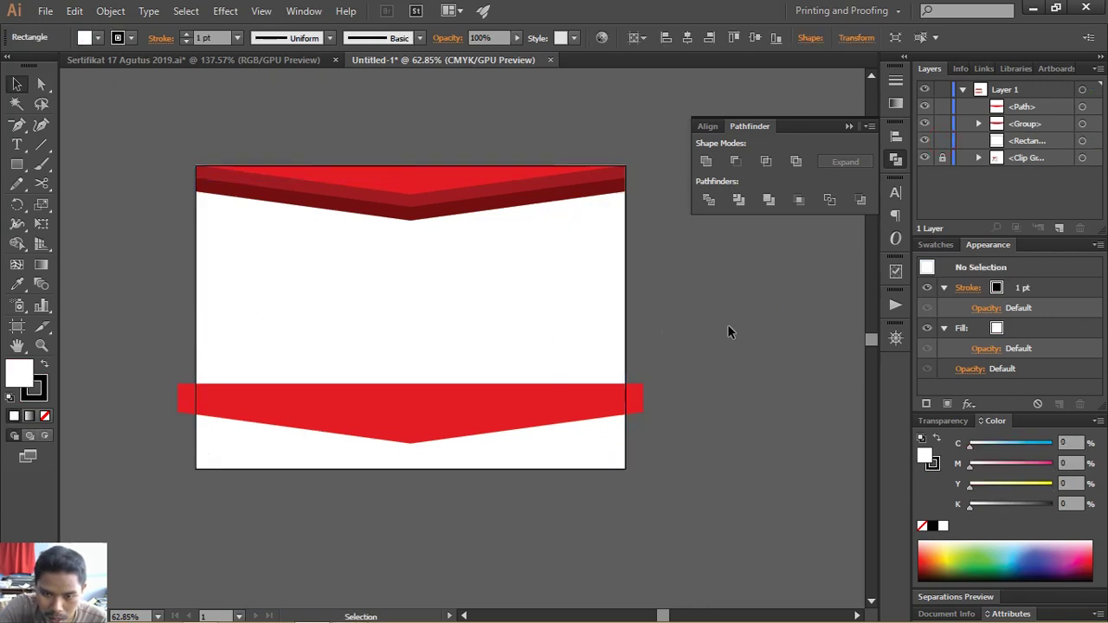
click(568, 404)
shift+click(578, 343)
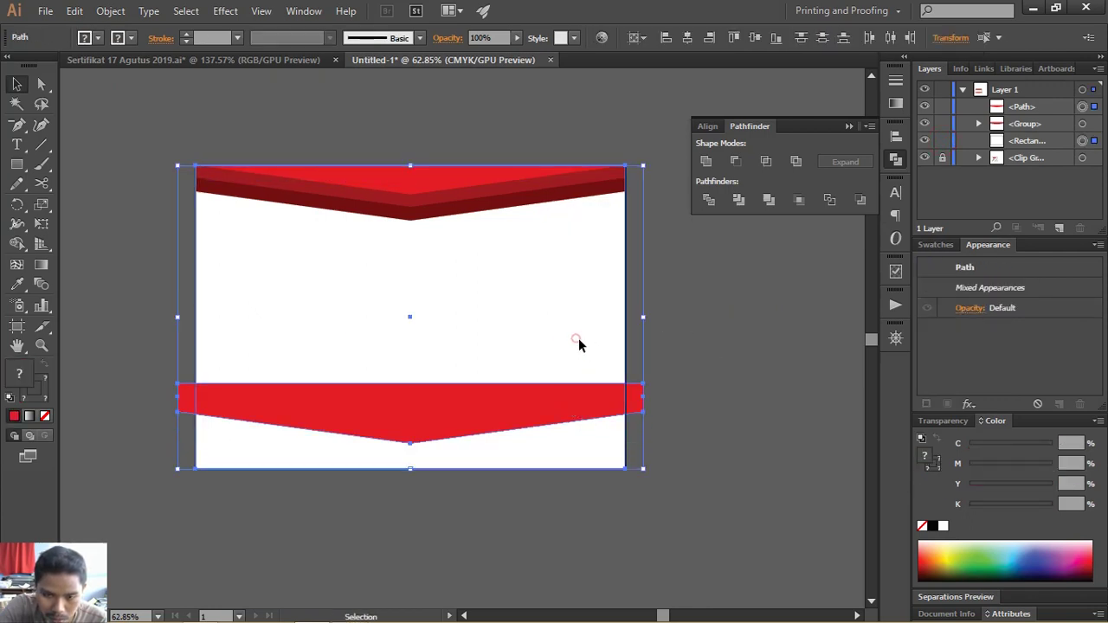
- Divide and ungroup the shapes, deleting the red pieces and top white piece to keep the V-topped bottom
click(709, 202)
right_click(547, 394)
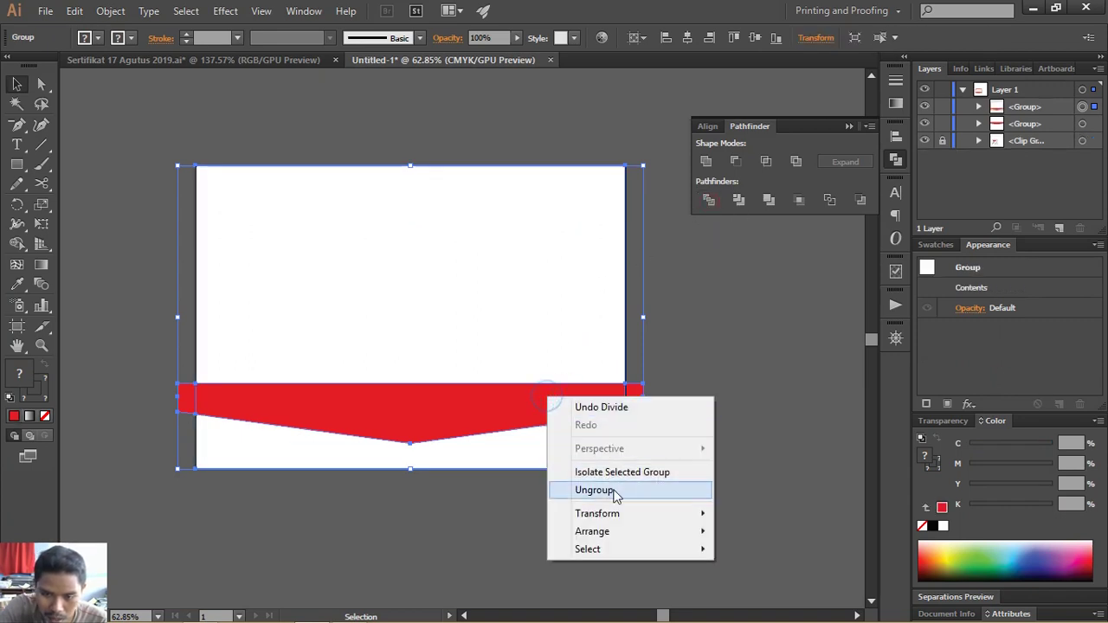
click(594, 489)
click(645, 403)
key(Delete)
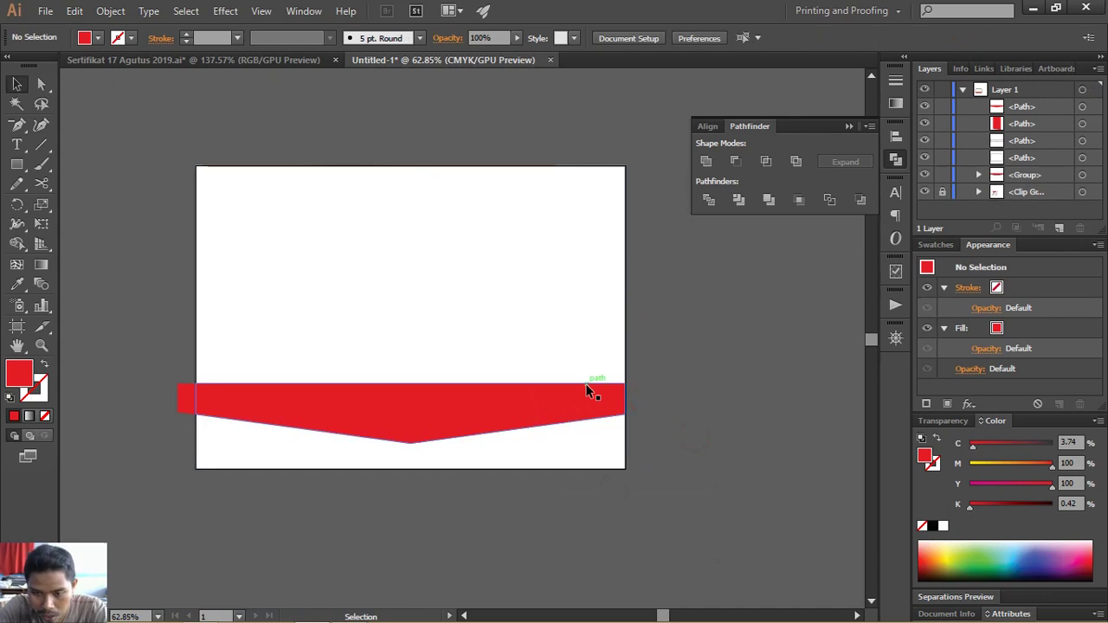
click(585, 383)
click(490, 379)
key(Delete)
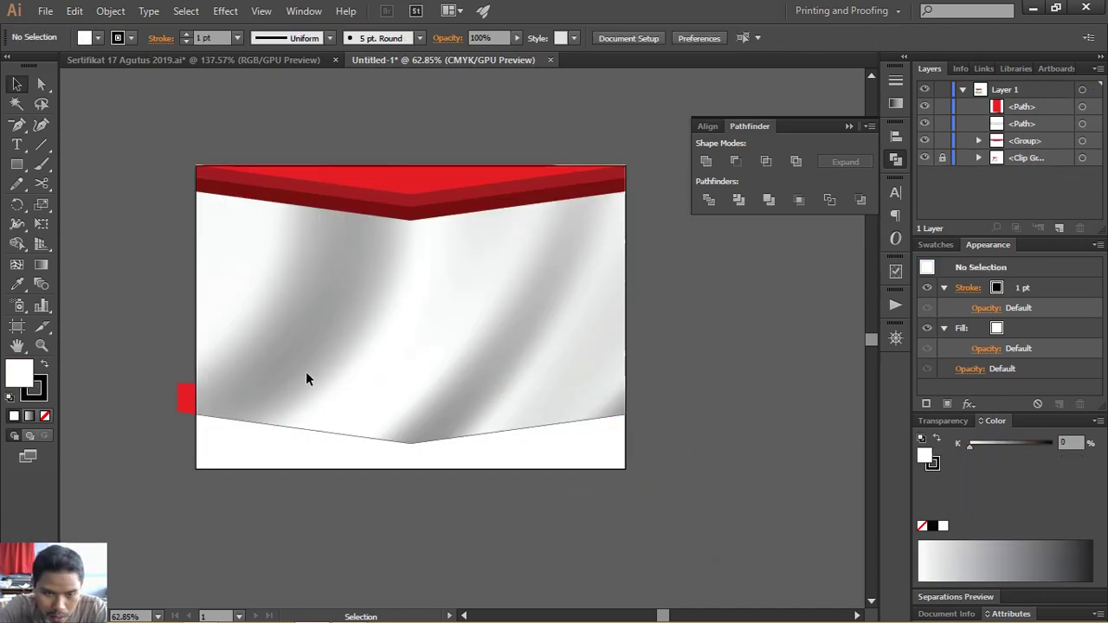
click(187, 395)
key(Delete)
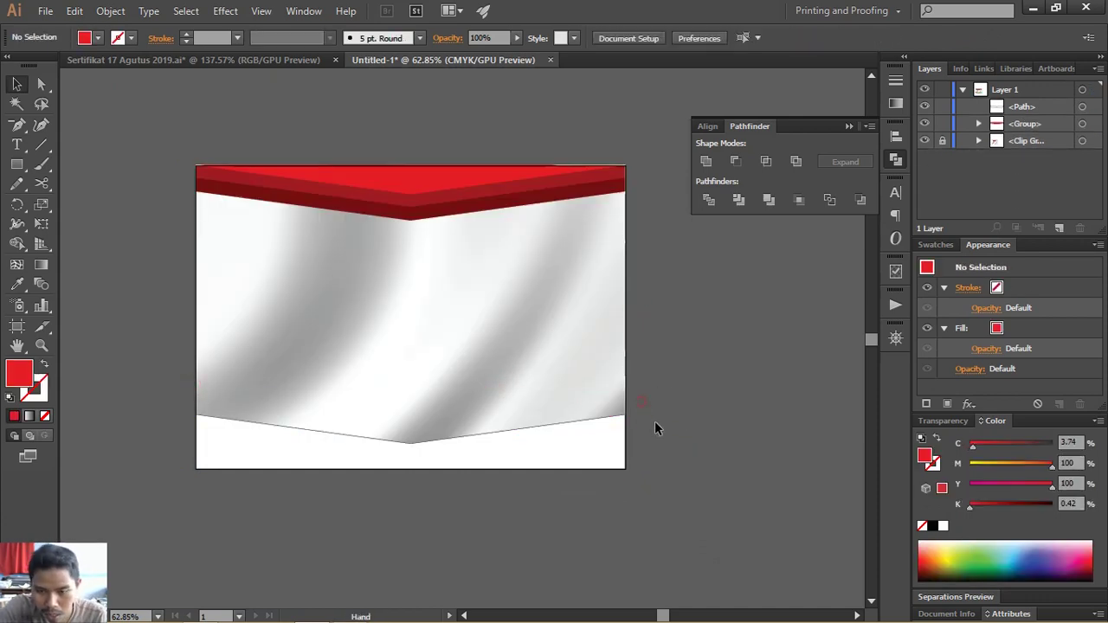
drag(654, 428, 664, 375)
click(565, 377)
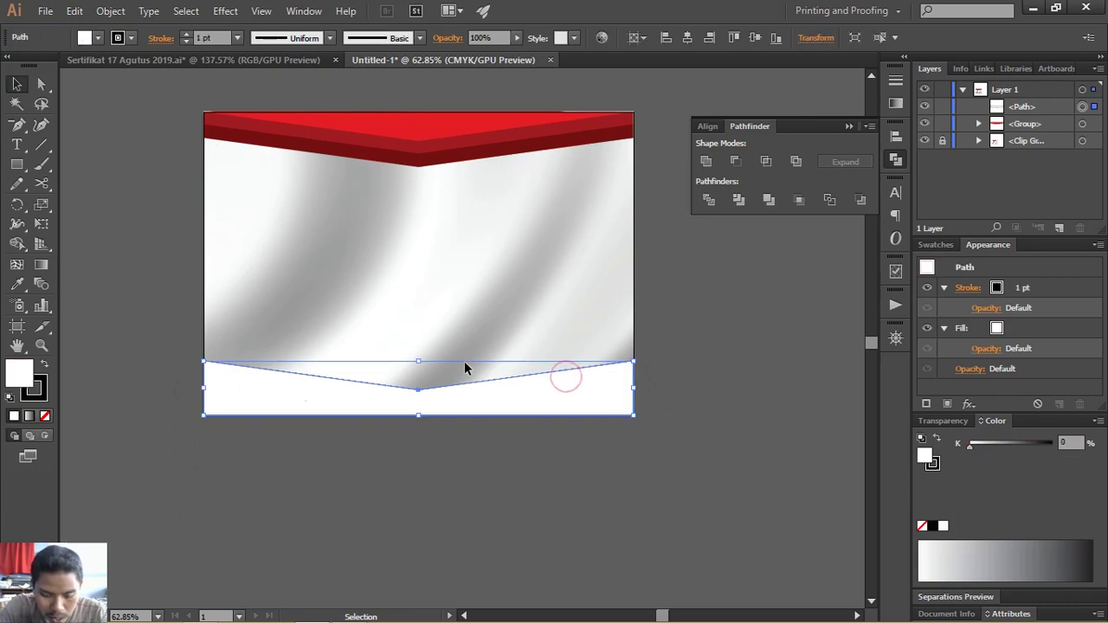
- Recolour the bottom piece with the top band's red using the Eyedropper
key(i)
click(485, 121)
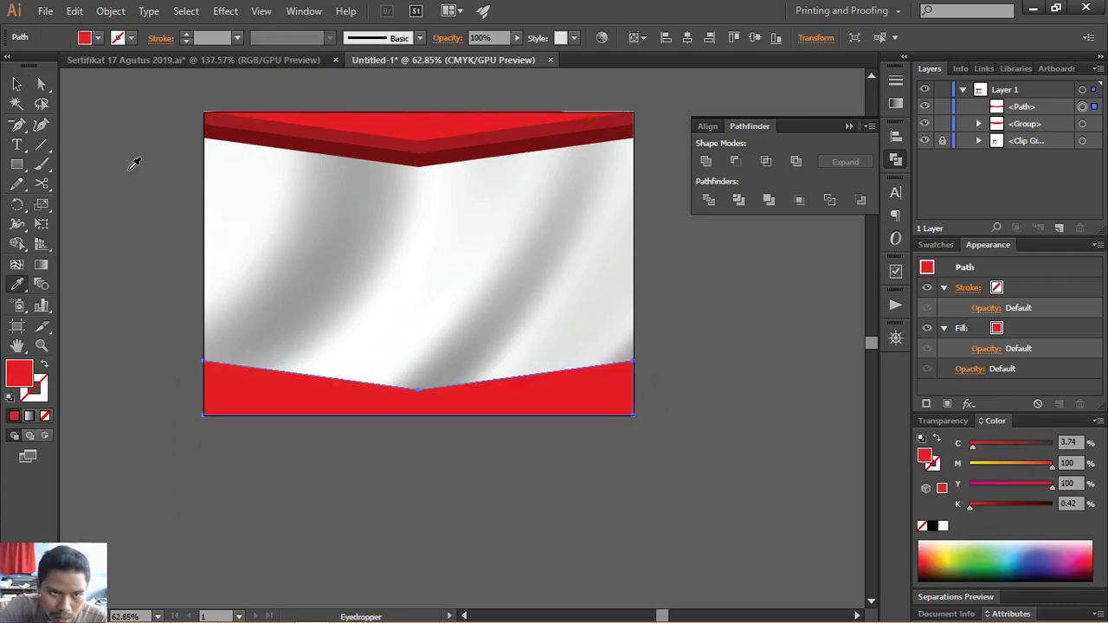
click(22, 90)
click(317, 450)
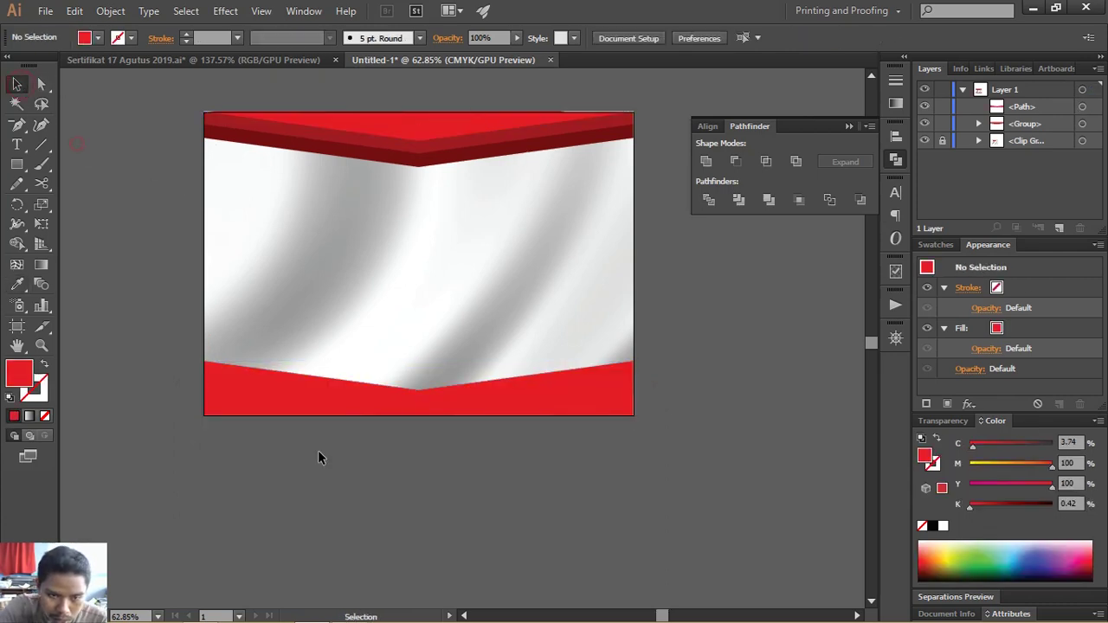
- Duplicate the bottom band slightly lower and give the copy the top band's darker red
click(299, 399)
drag(301, 399, 300, 414)
key(i)
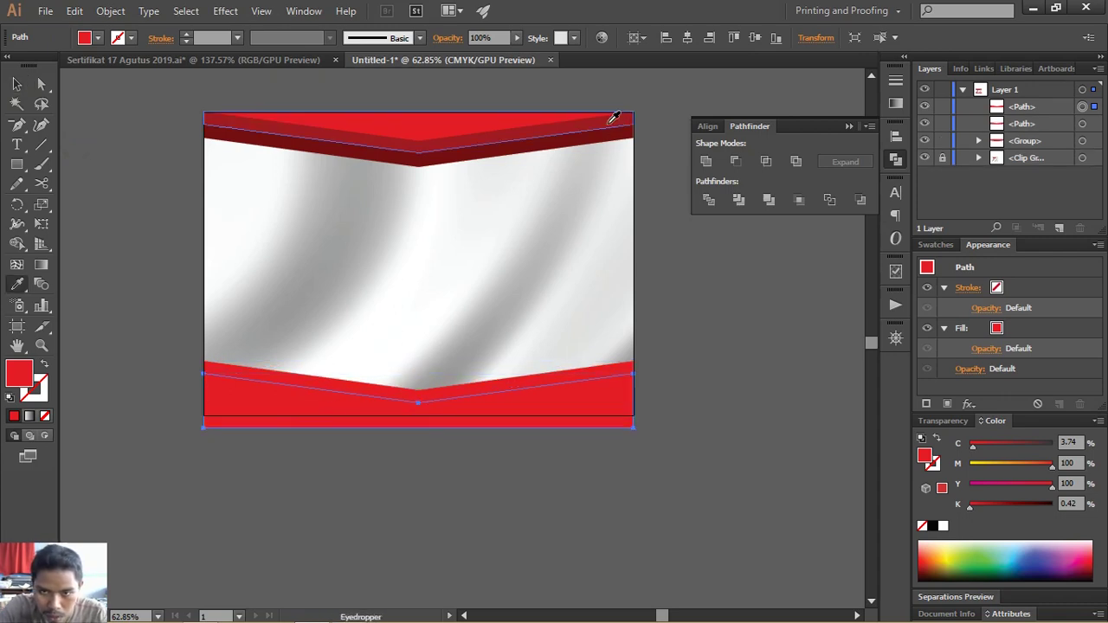
click(611, 116)
key(v)
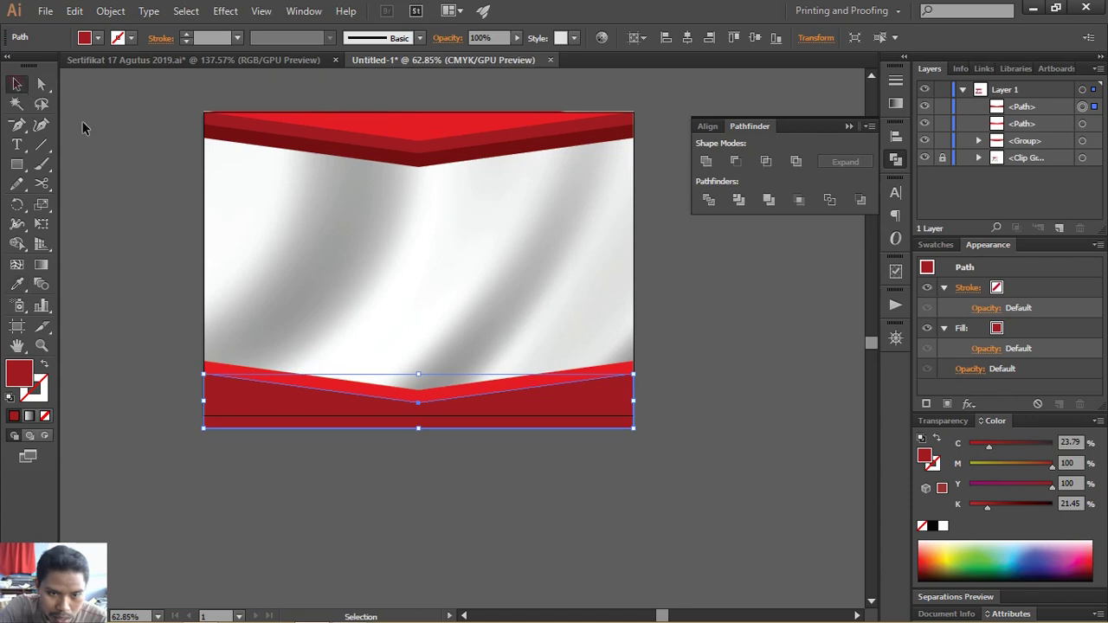
click(84, 124)
- Add another lower copy of the V band in the darker red and select it
click(332, 395)
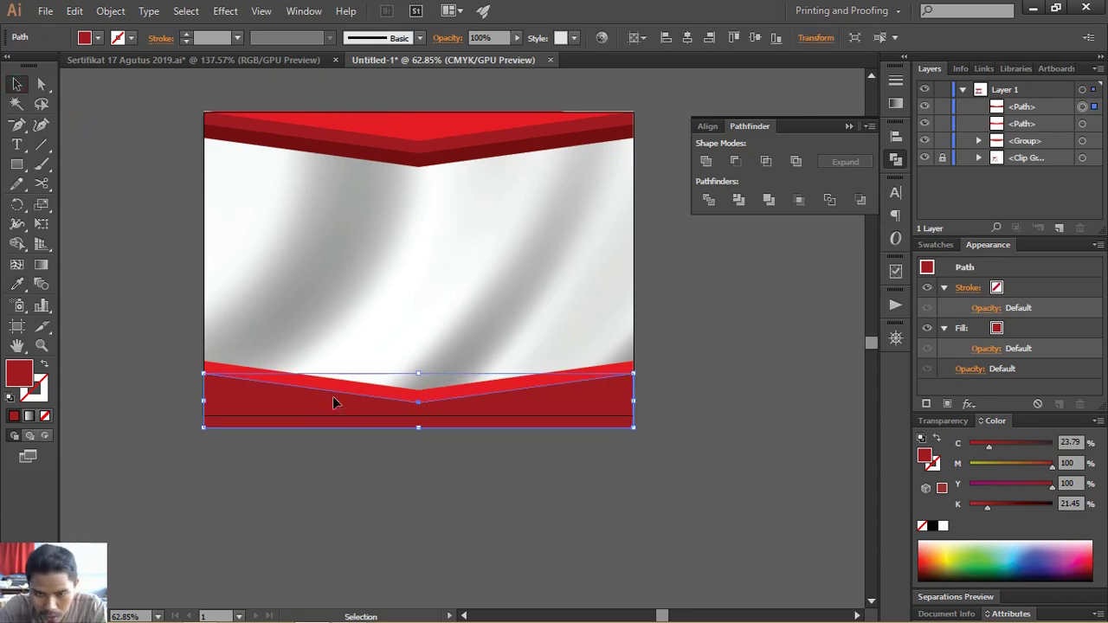
drag(330, 400, 315, 413)
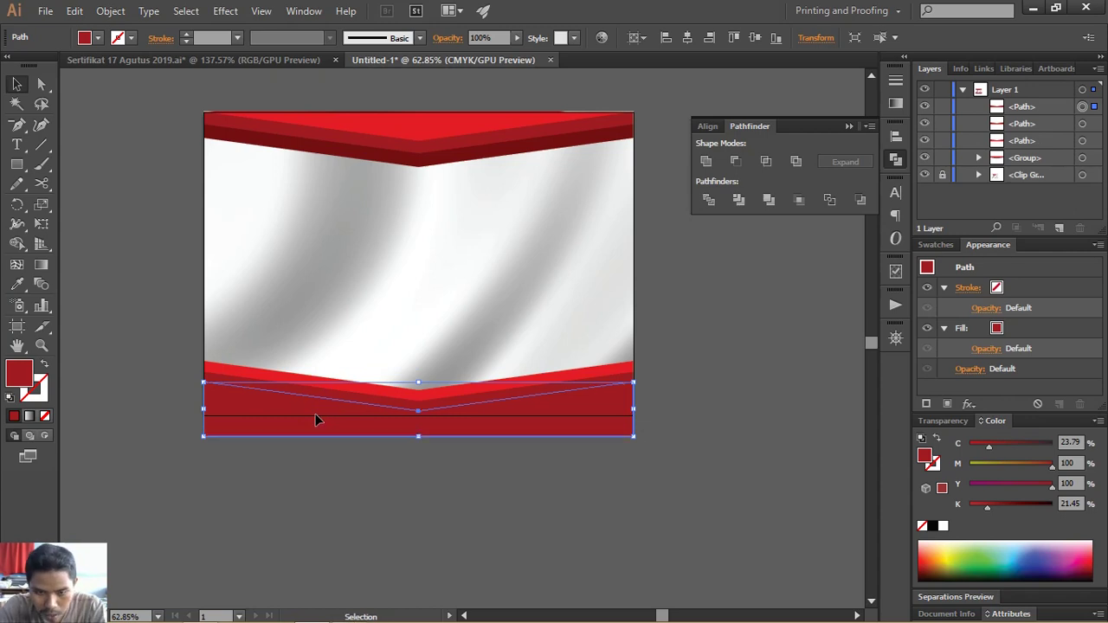
key(i)
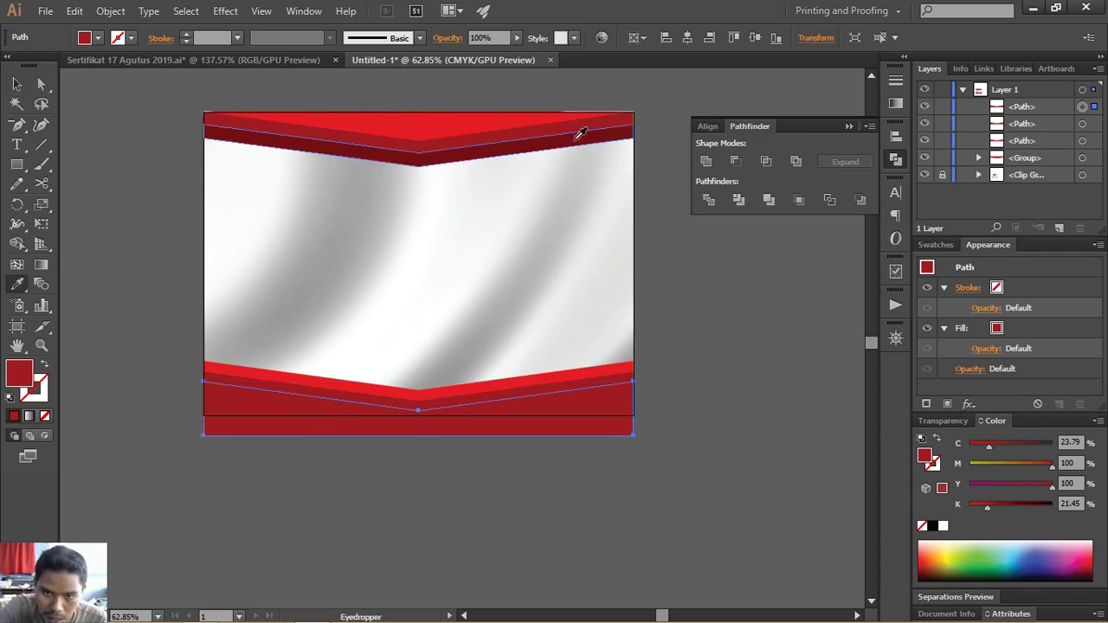
click(584, 143)
click(24, 84)
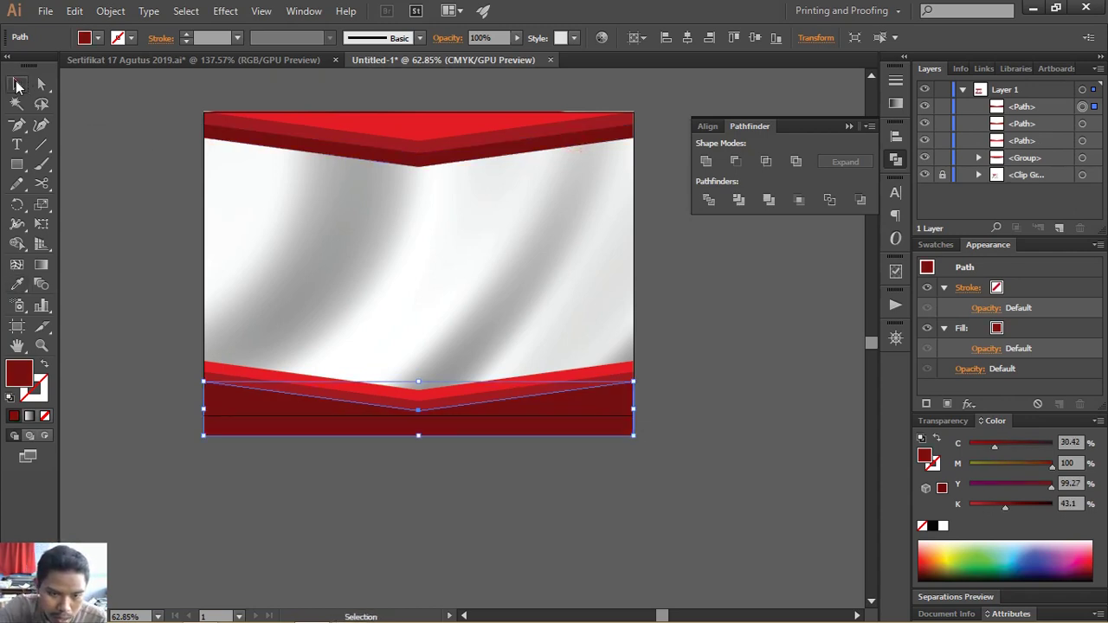
click(121, 179)
drag(563, 517, 548, 502)
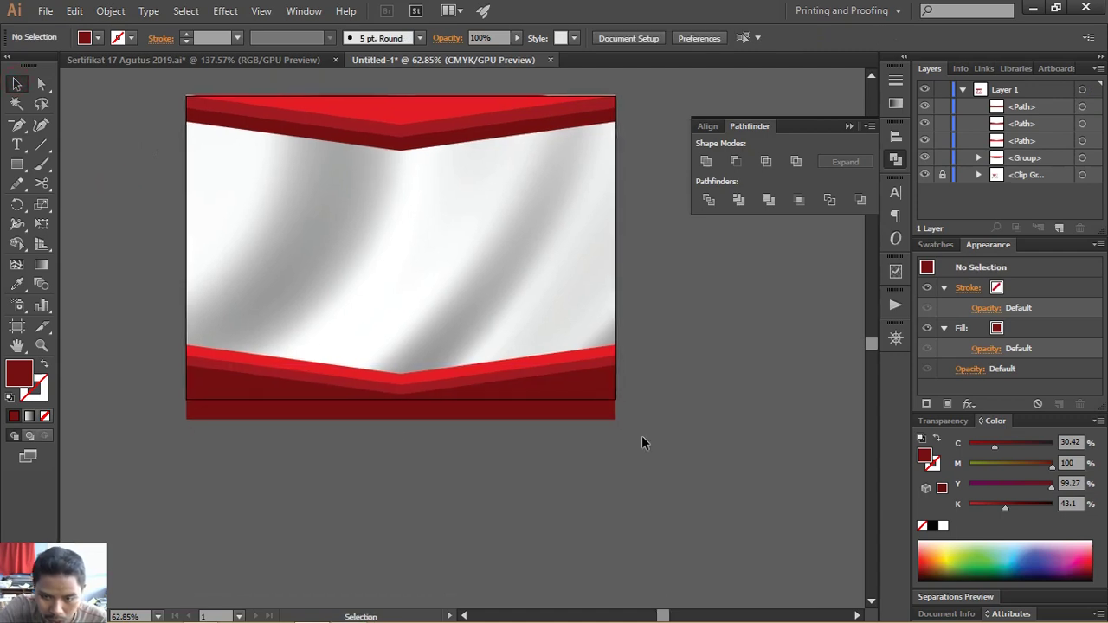
click(542, 419)
- Draw a horizontal line across the bottom band with no fill and a 5 pt stroke
click(17, 164)
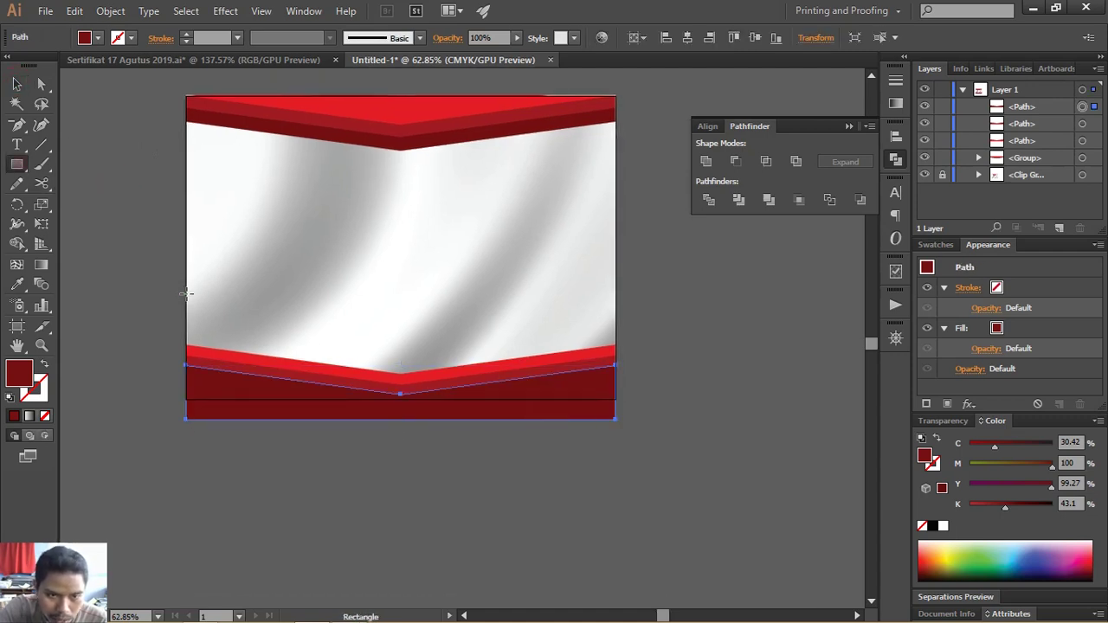
click(38, 146)
drag(130, 409, 711, 409)
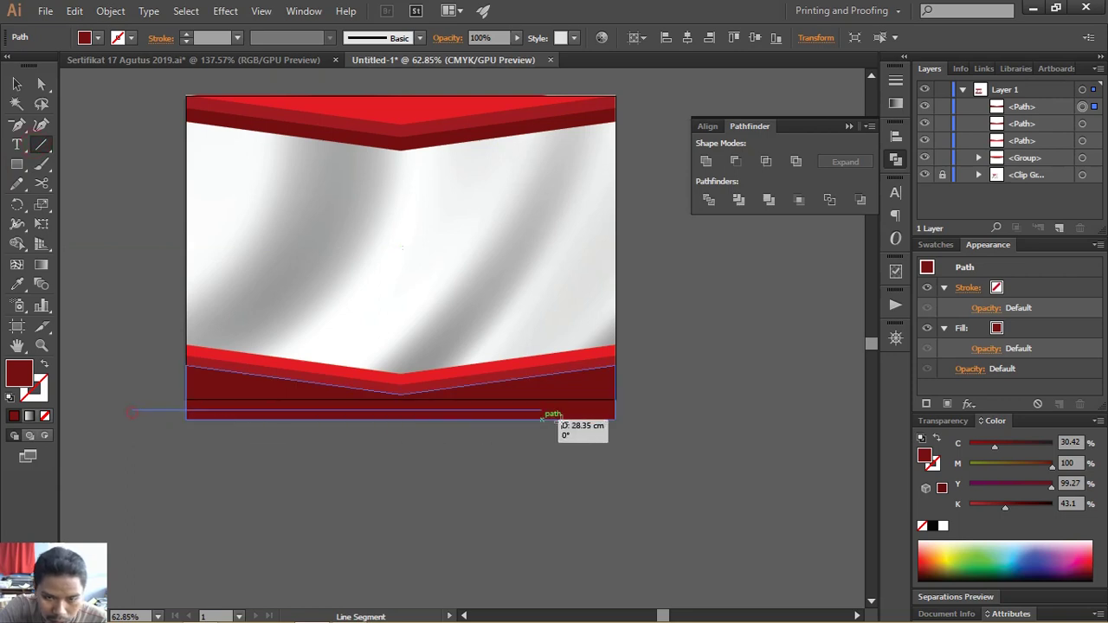
click(16, 84)
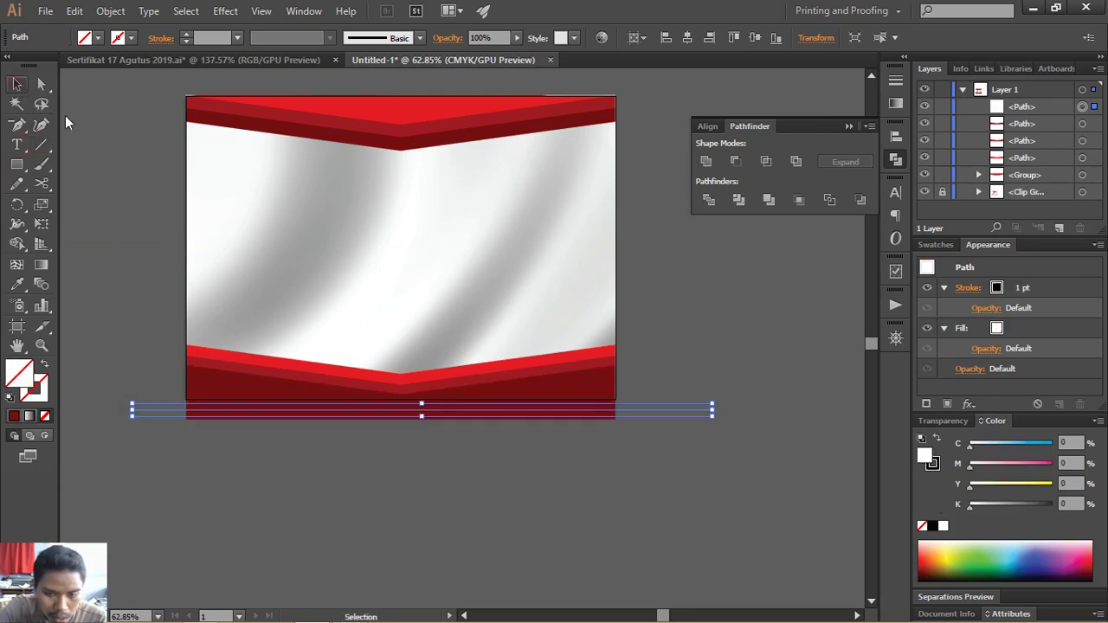
key(d)
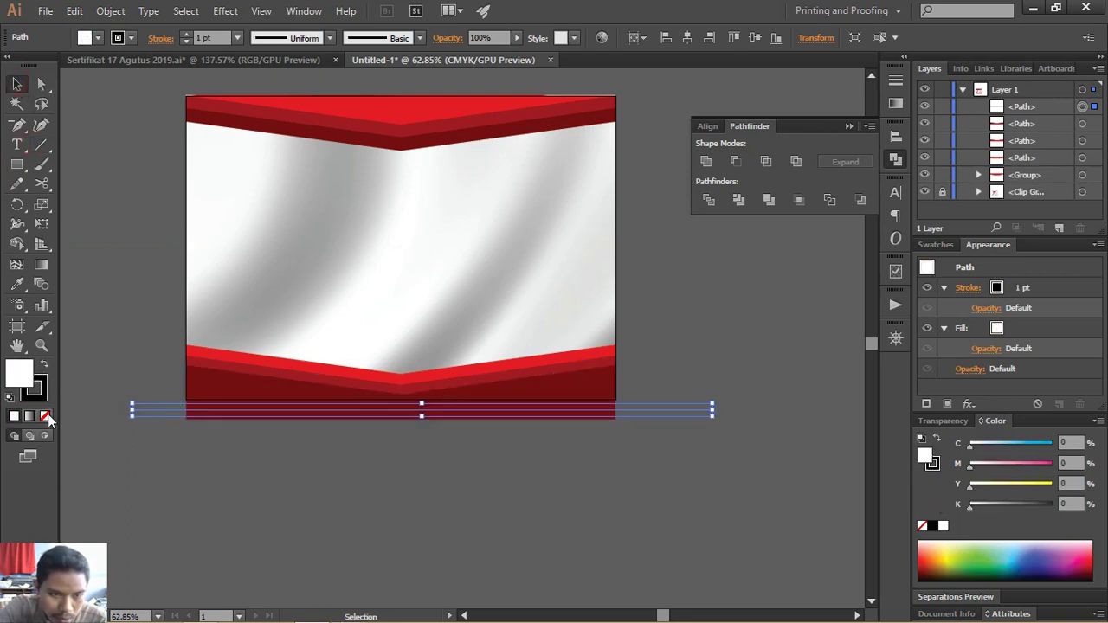
click(46, 416)
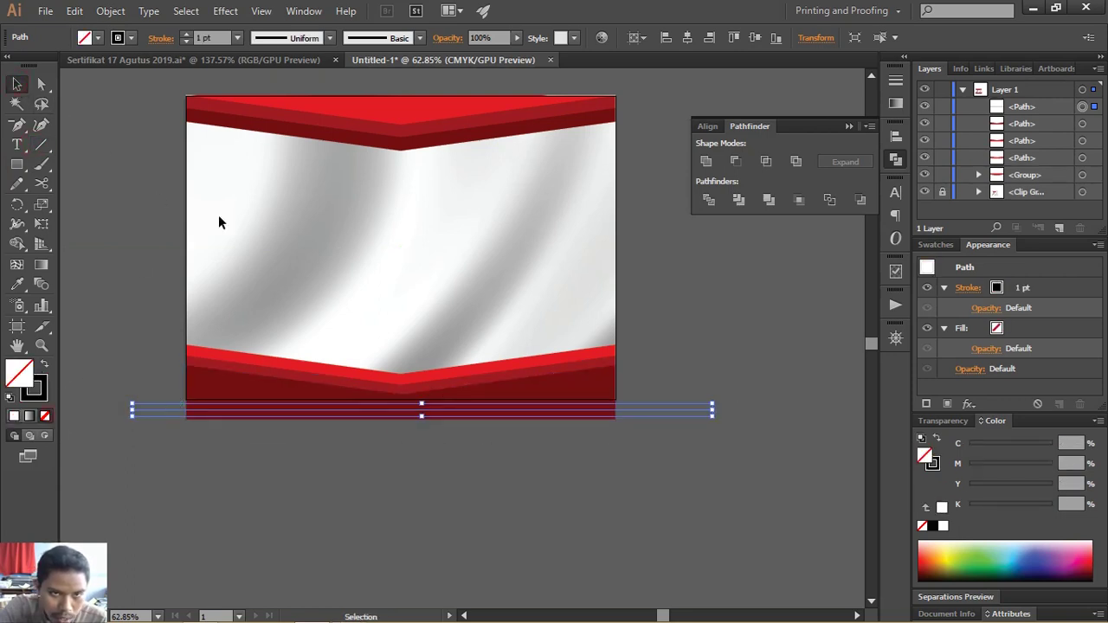
click(187, 35)
click(187, 35)
click(187, 35)
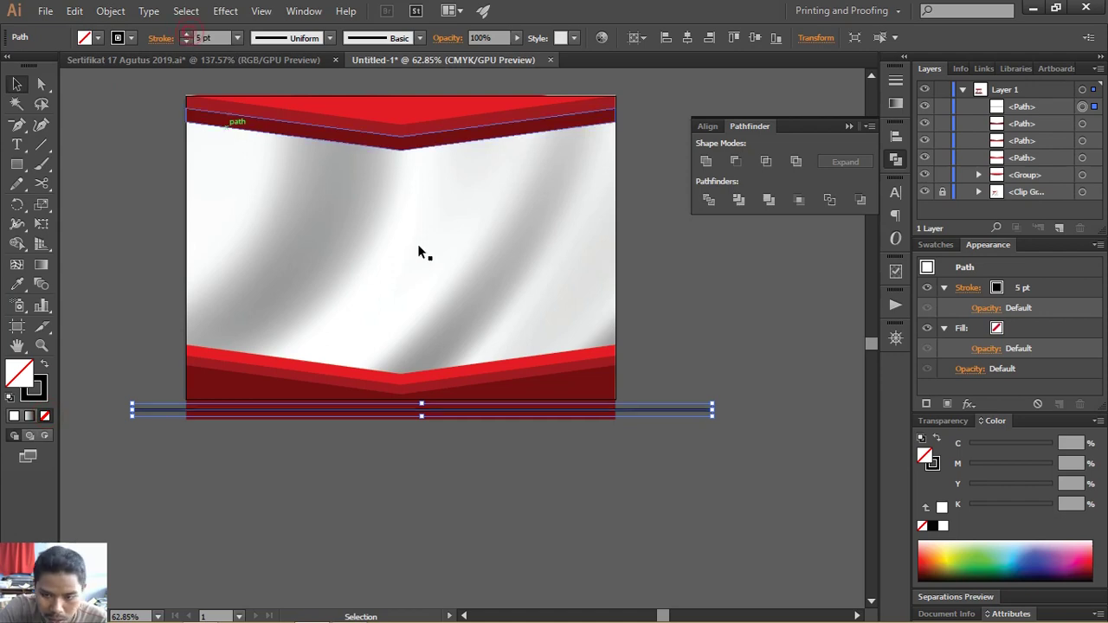
click(687, 341)
- Align the line onto the band, then Pathfinder Divide the band along it
click(633, 408)
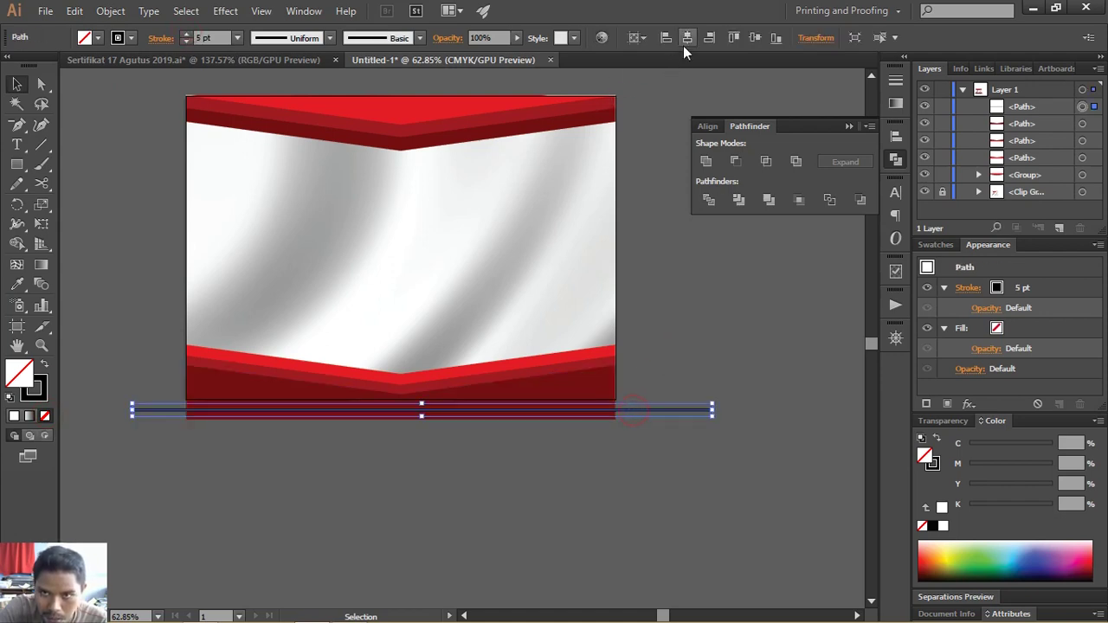
click(775, 39)
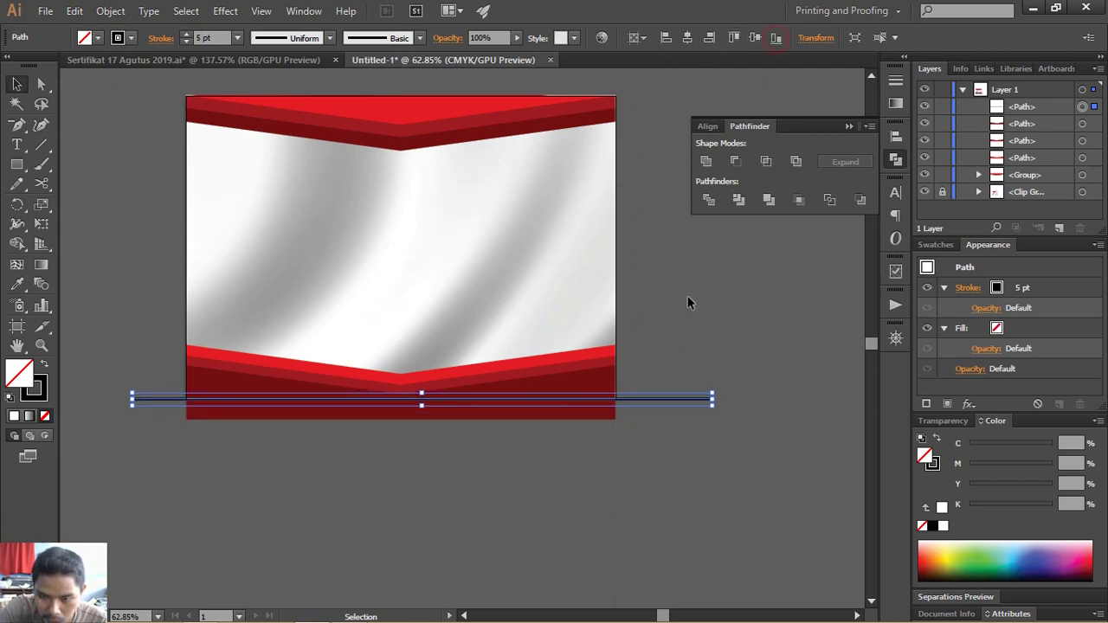
shift+click(603, 369)
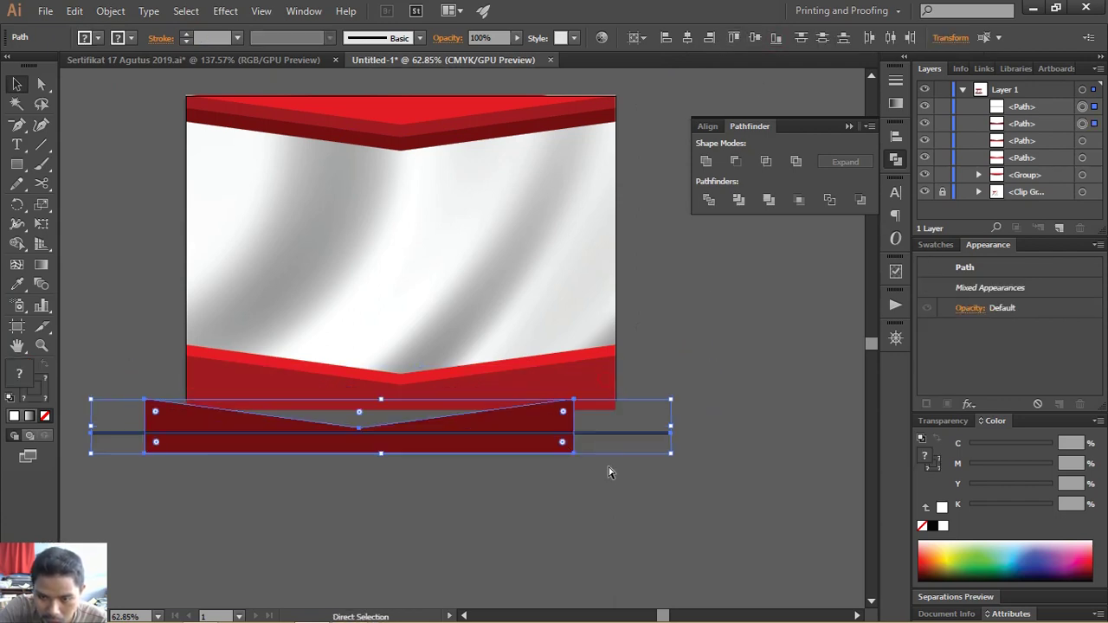
click(707, 200)
- Ungroup the divided pieces and delete the leftover bottom strip
click(668, 338)
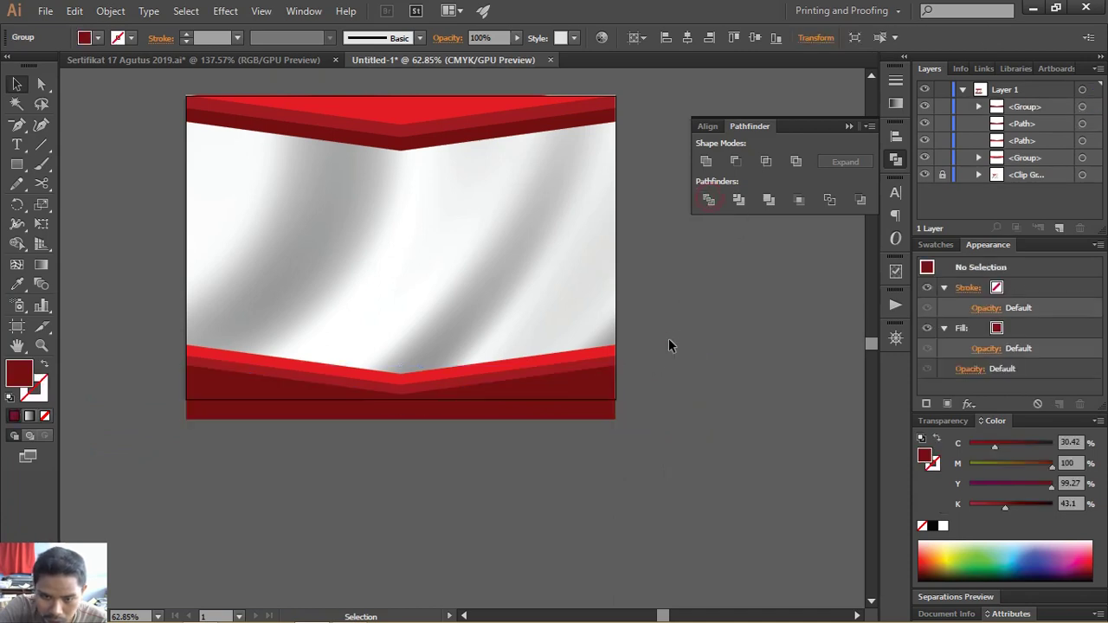
click(588, 409)
right_click(585, 414)
click(629, 501)
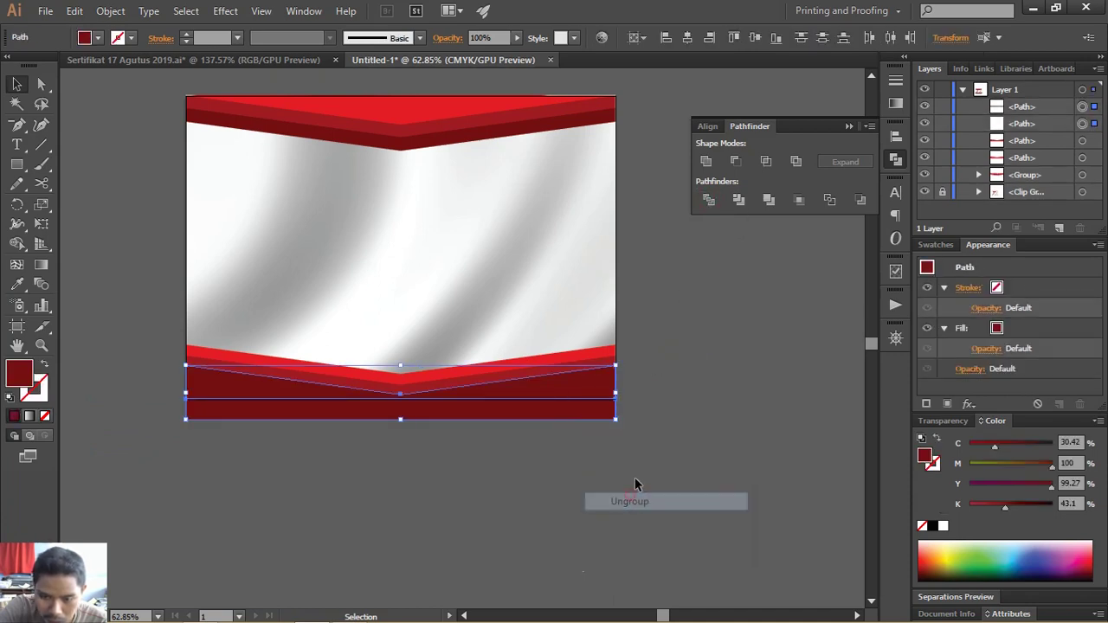
click(635, 485)
click(587, 418)
key(Delete)
- Nudge the band's bottom-left and bottom-right anchors up flush with the artboard bottom
click(579, 407)
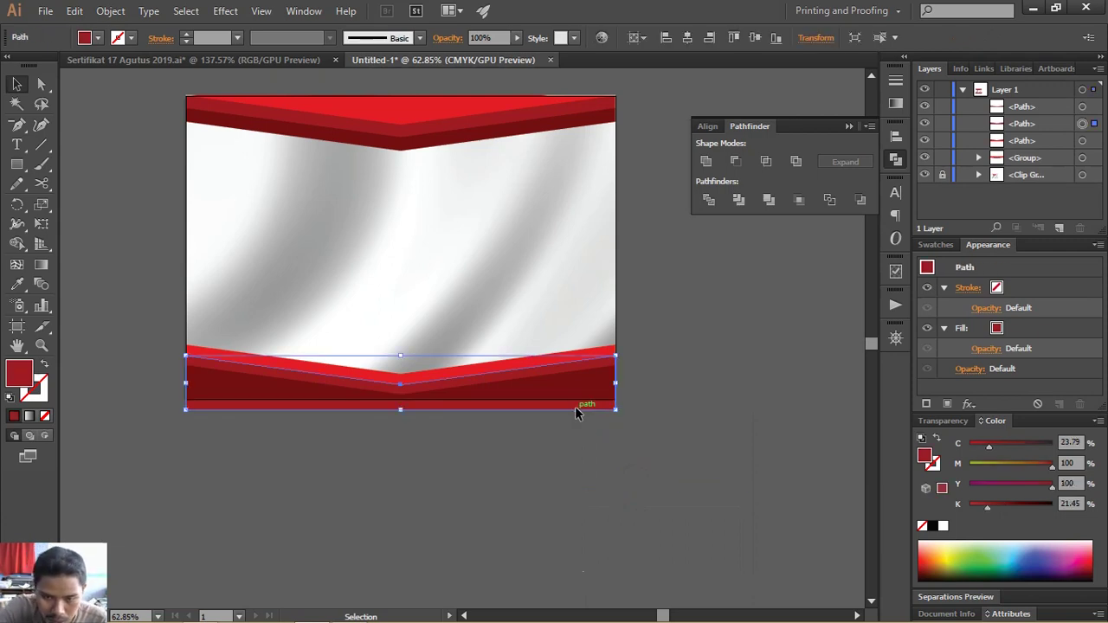
click(41, 84)
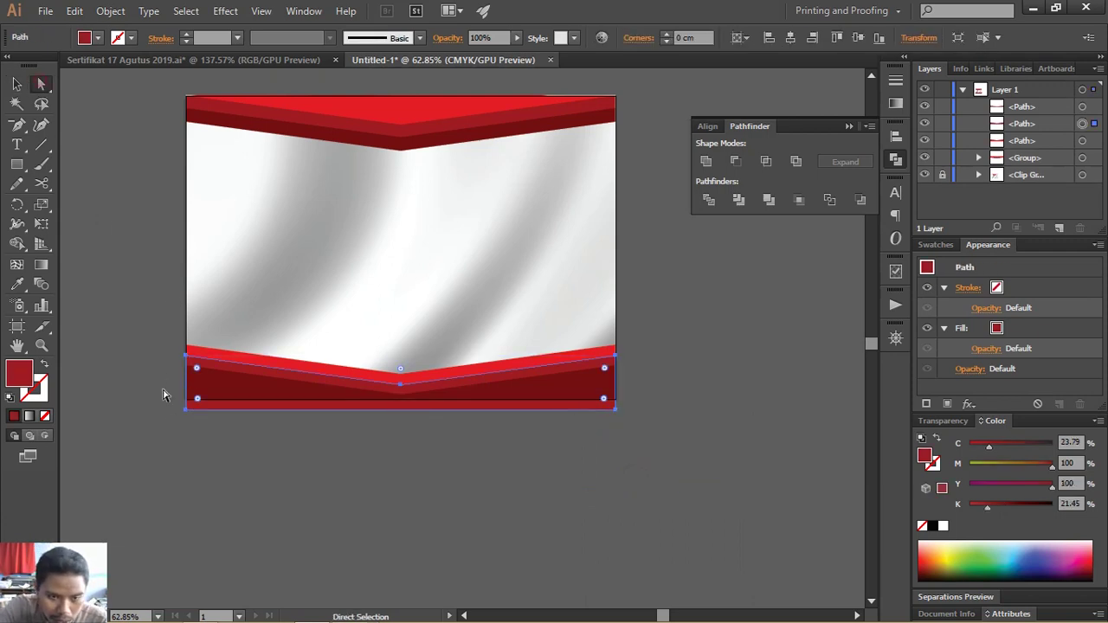
drag(167, 395, 690, 400)
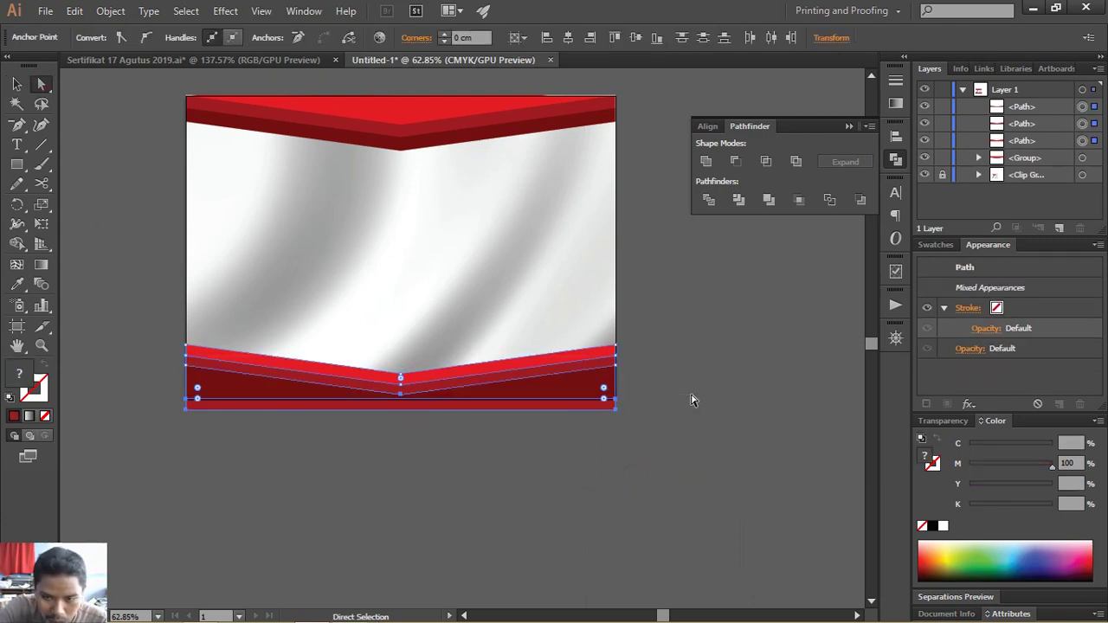
click(657, 424)
click(615, 408)
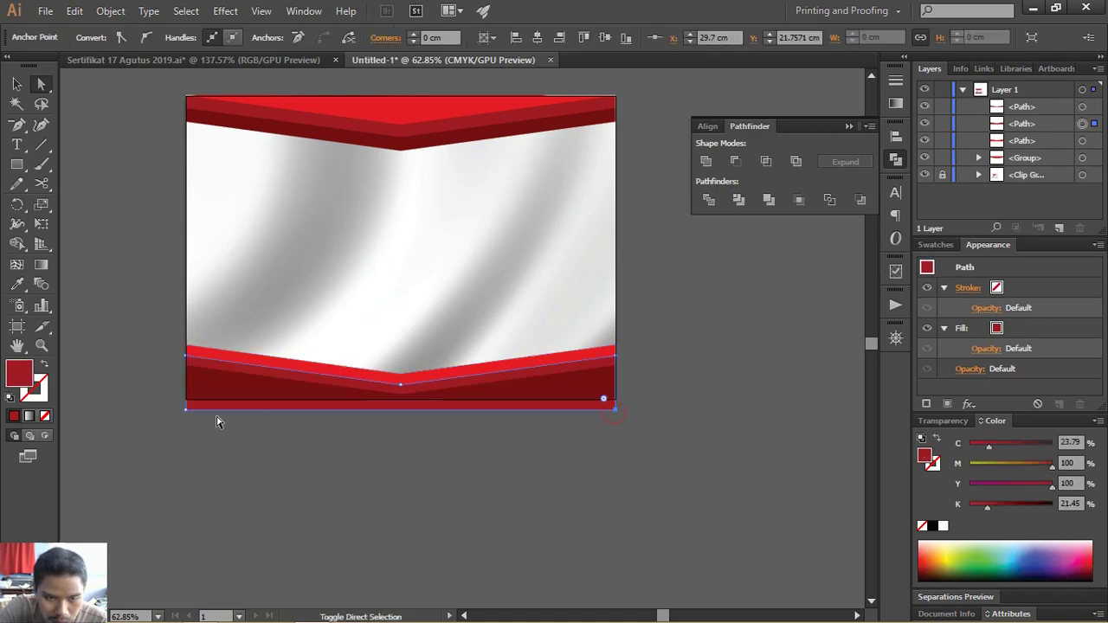
shift+click(185, 407)
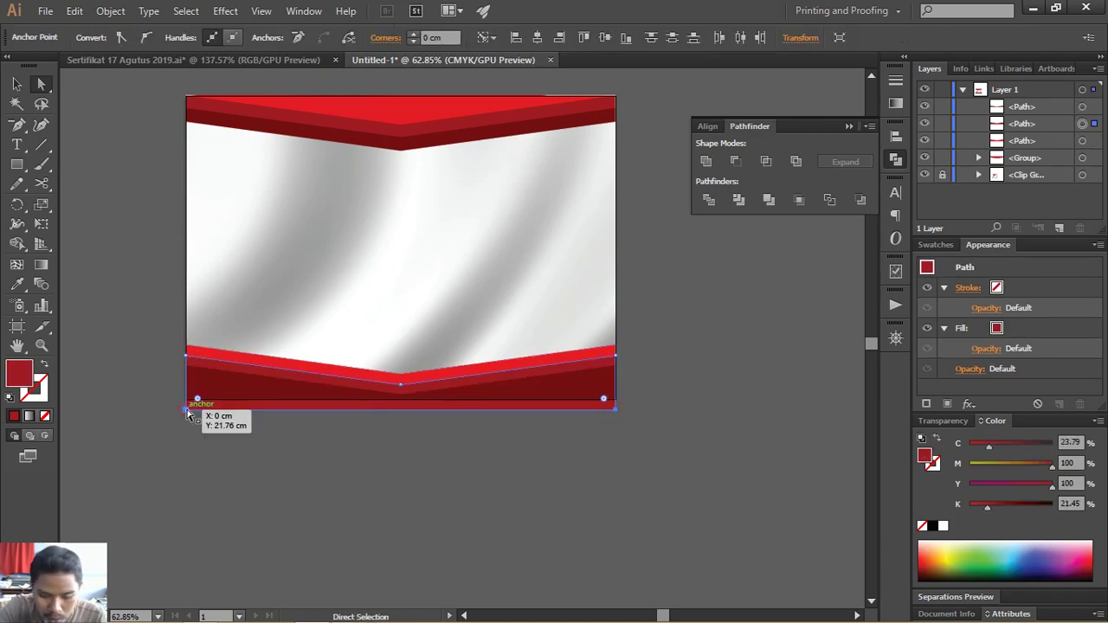
key(Up)
key(Up)
key(Up)
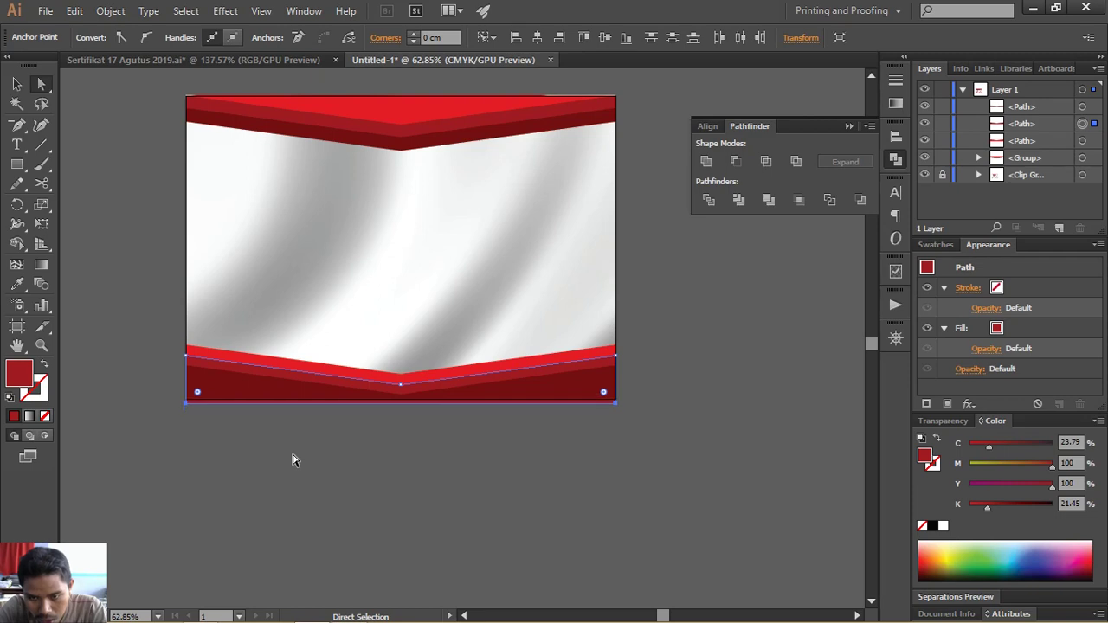
key(Up)
key(Up)
key(Up)
key(Up)
key(Up)
key(Up)
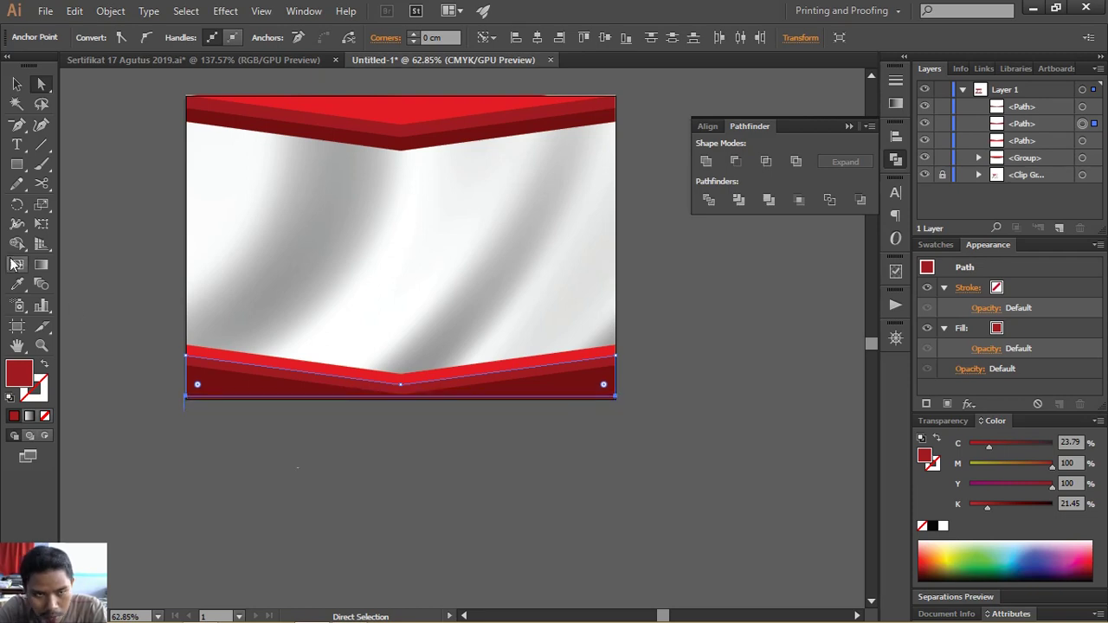
- Deselect and zoom to view the full artboard with the trimmed band
click(16, 84)
click(107, 151)
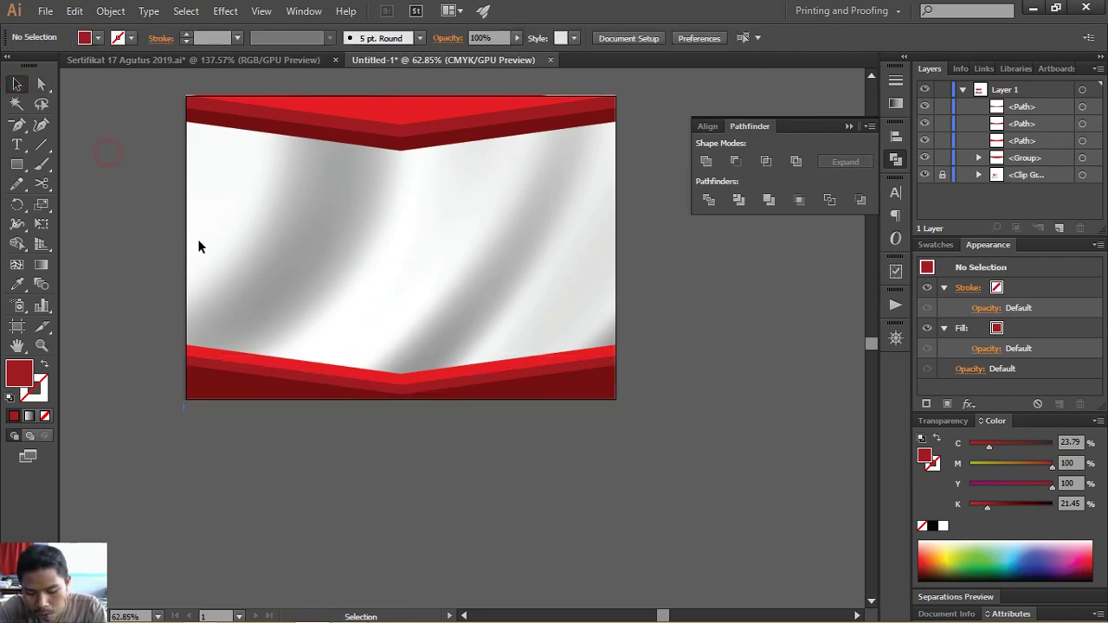
key(ctrl+minus)
drag(609, 302, 591, 348)
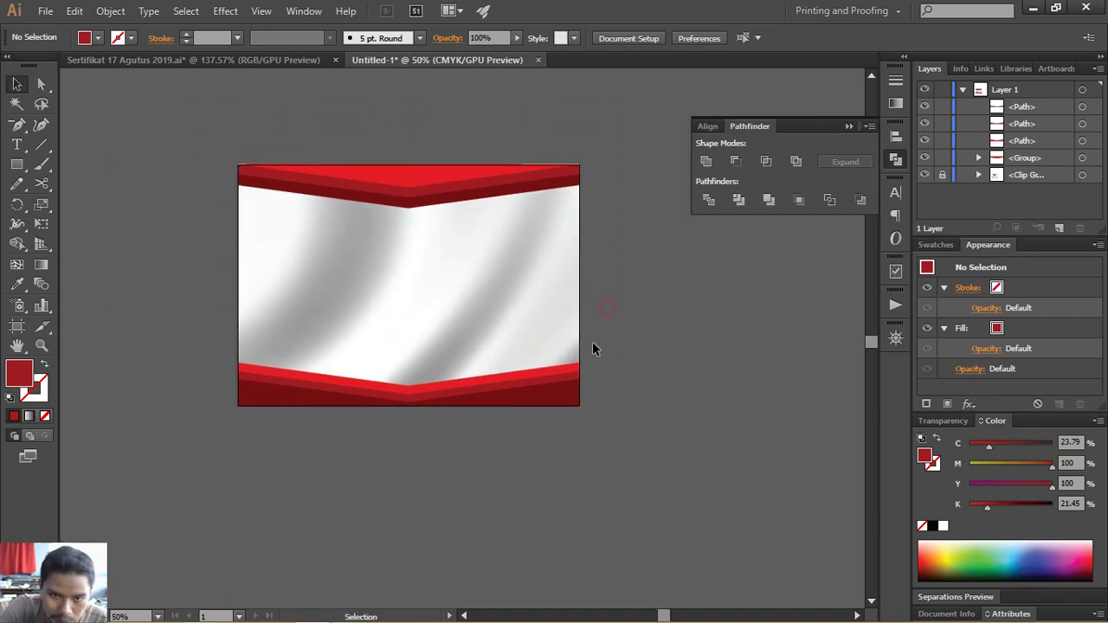
key(z)
drag(403, 280, 513, 306)
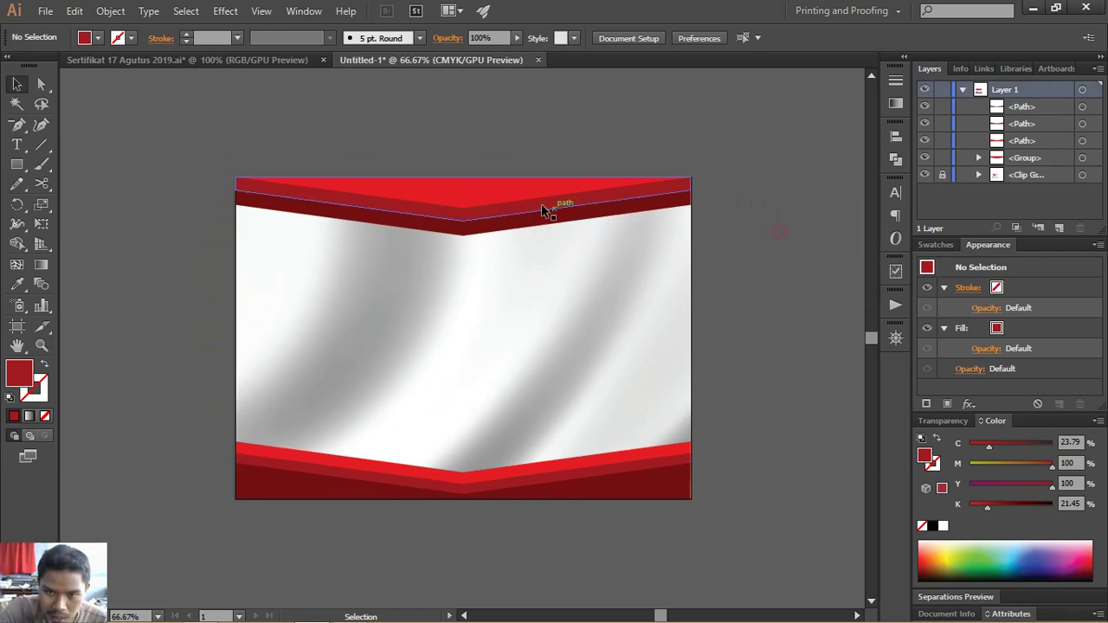
- Ungroup the top red chevron and duplicate its three stripes above the artboard
click(524, 192)
right_click(504, 192)
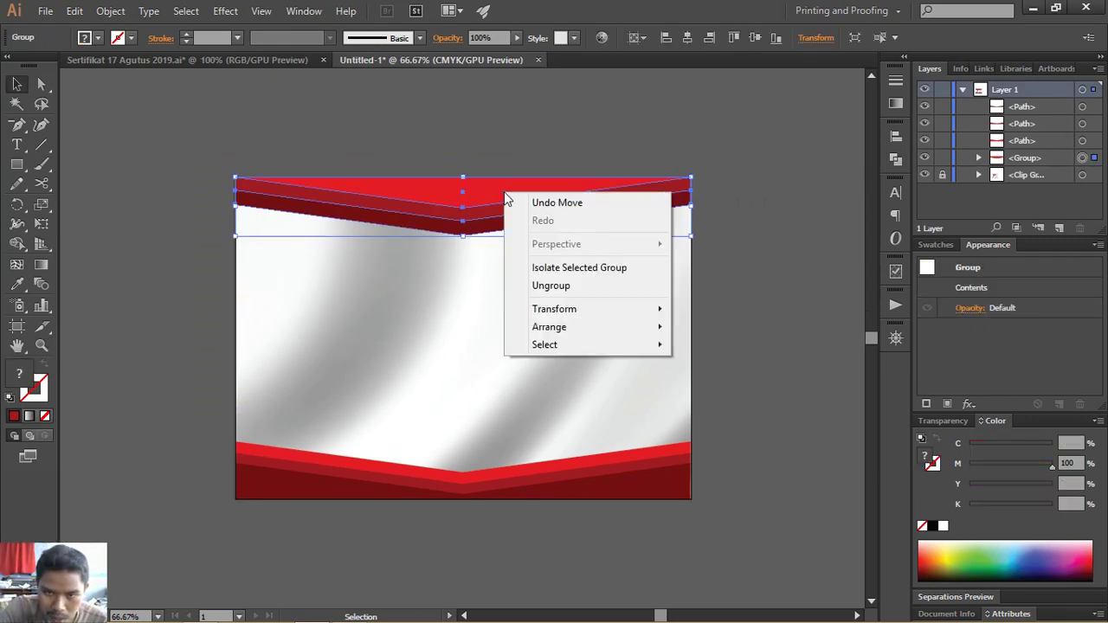
click(562, 286)
click(749, 254)
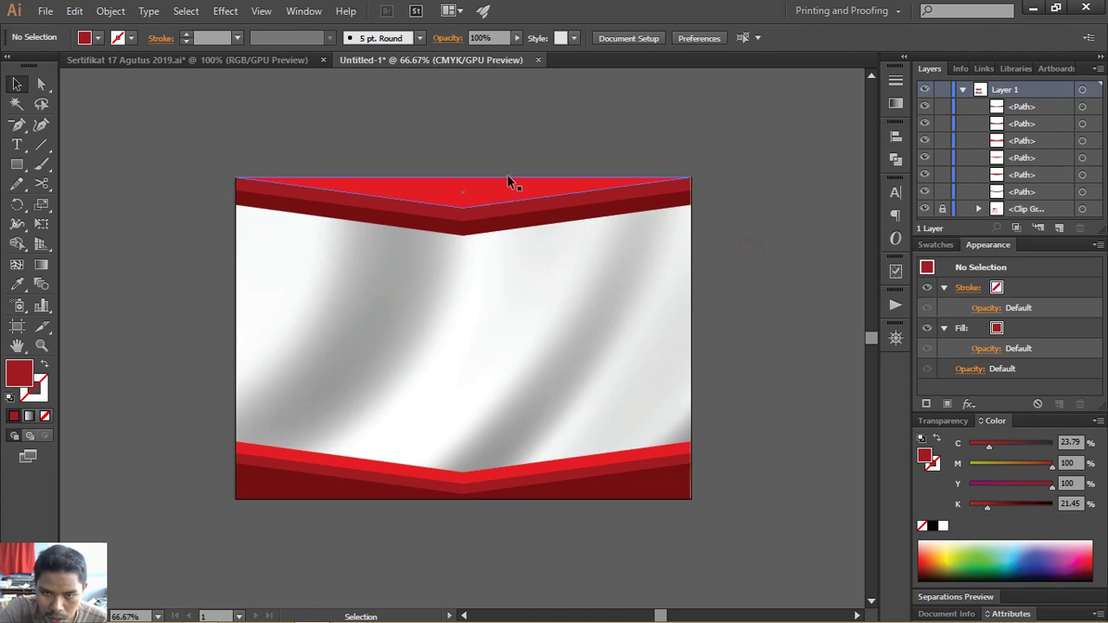
drag(540, 155, 542, 230)
drag(514, 192, 580, 100)
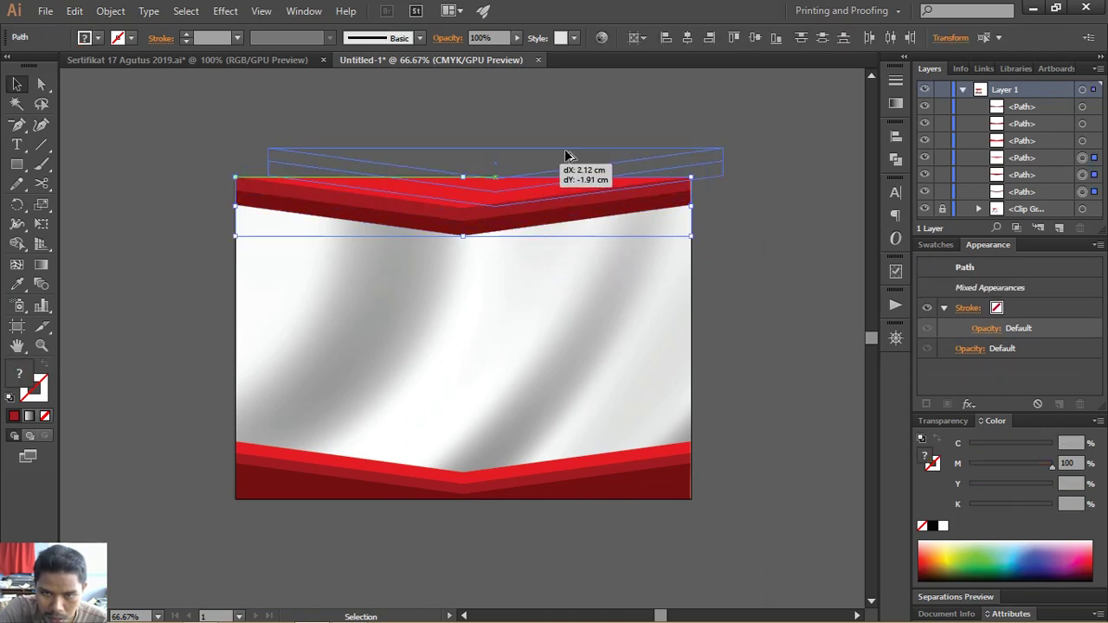
click(772, 257)
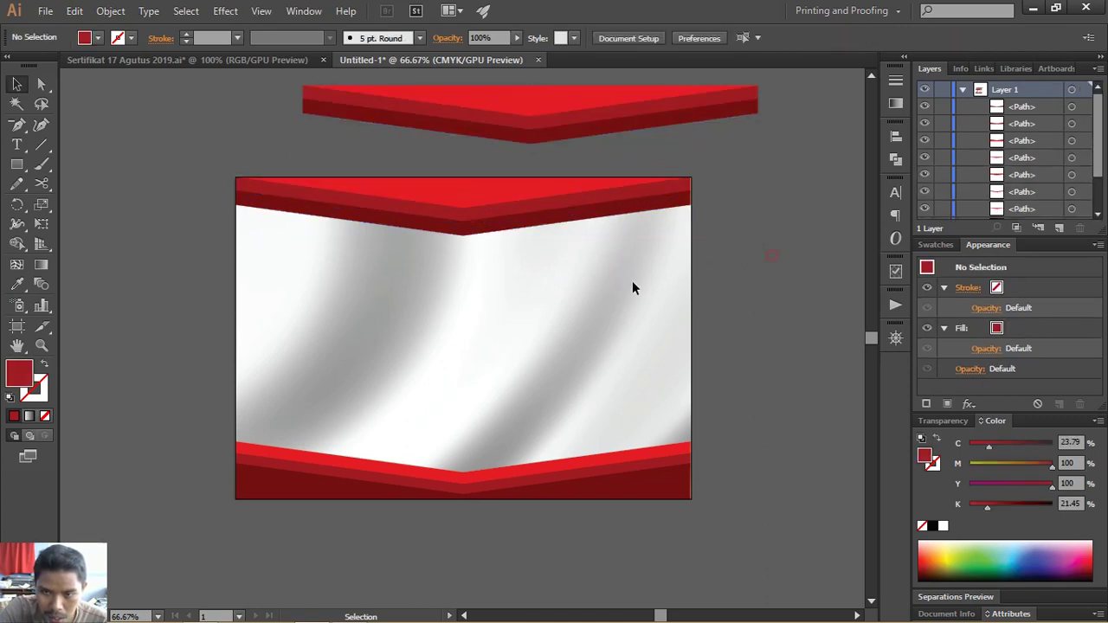
- Move the clipped flag background group and release its clipping mask
scroll(1051, 194, down, 2)
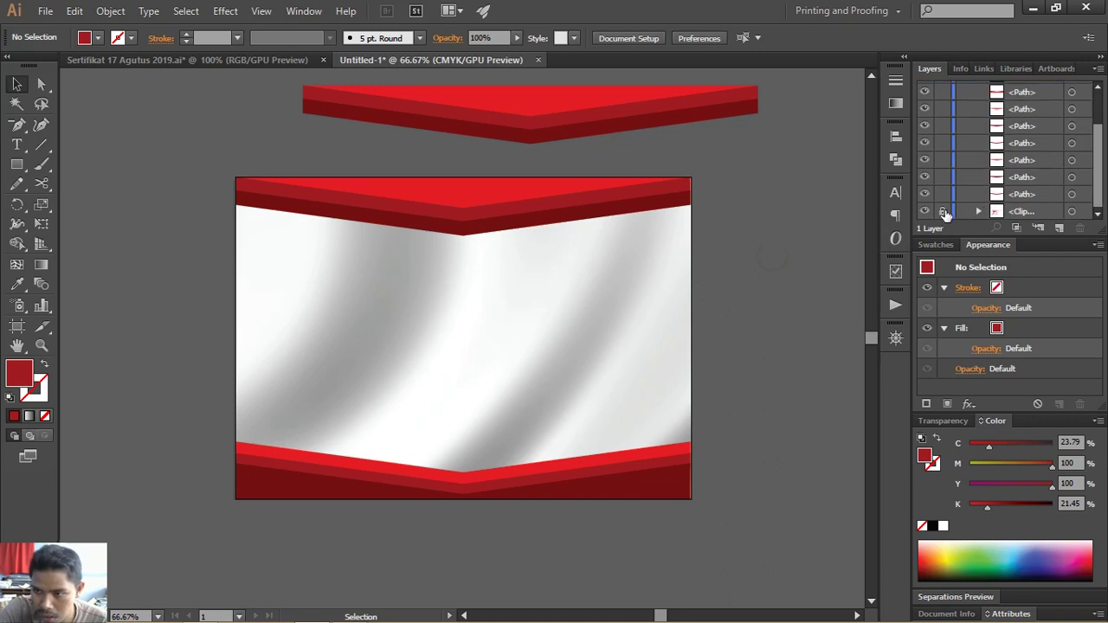
drag(772, 223, 655, 260)
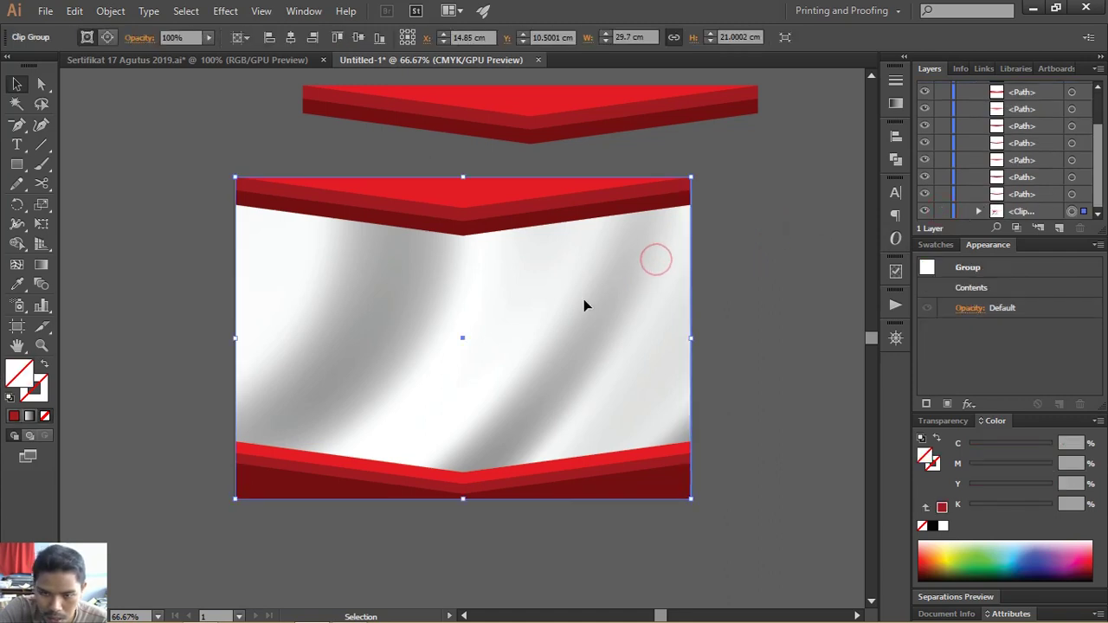
drag(583, 305, 723, 288)
right_click(717, 285)
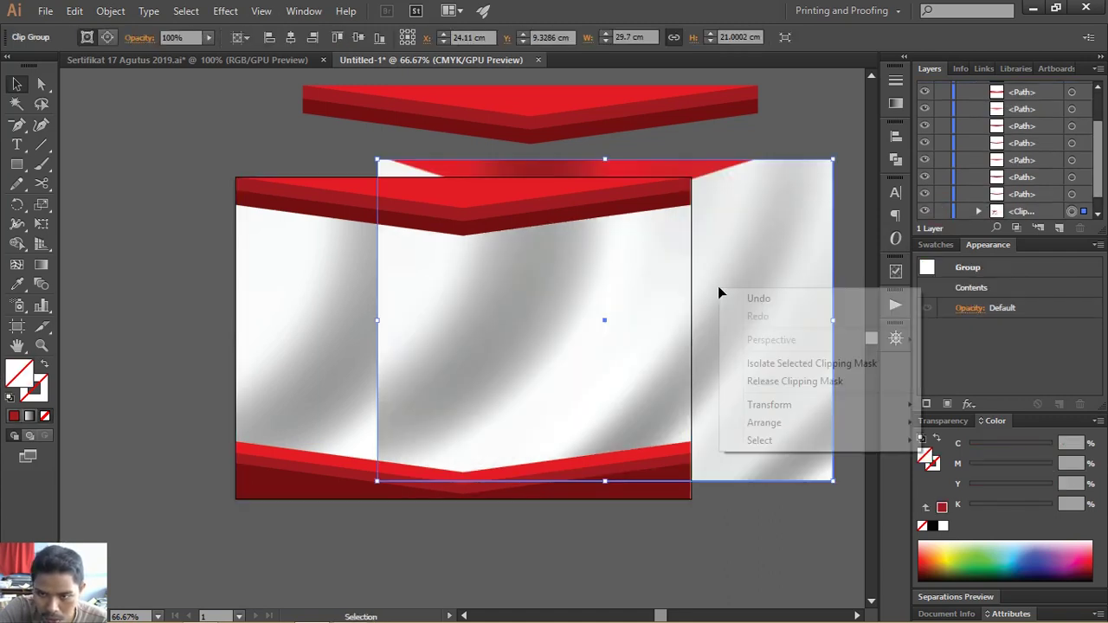
click(768, 380)
- Scale down the Bendera.png flag image and move it over the certificate
drag(731, 476, 625, 491)
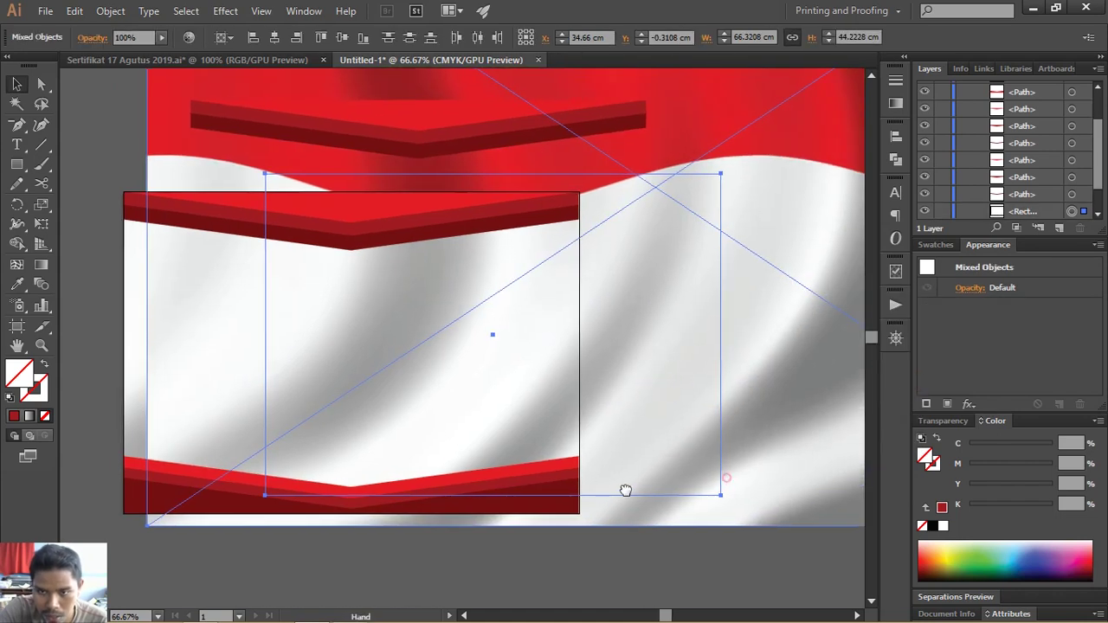
click(680, 541)
key(ctrl+minus)
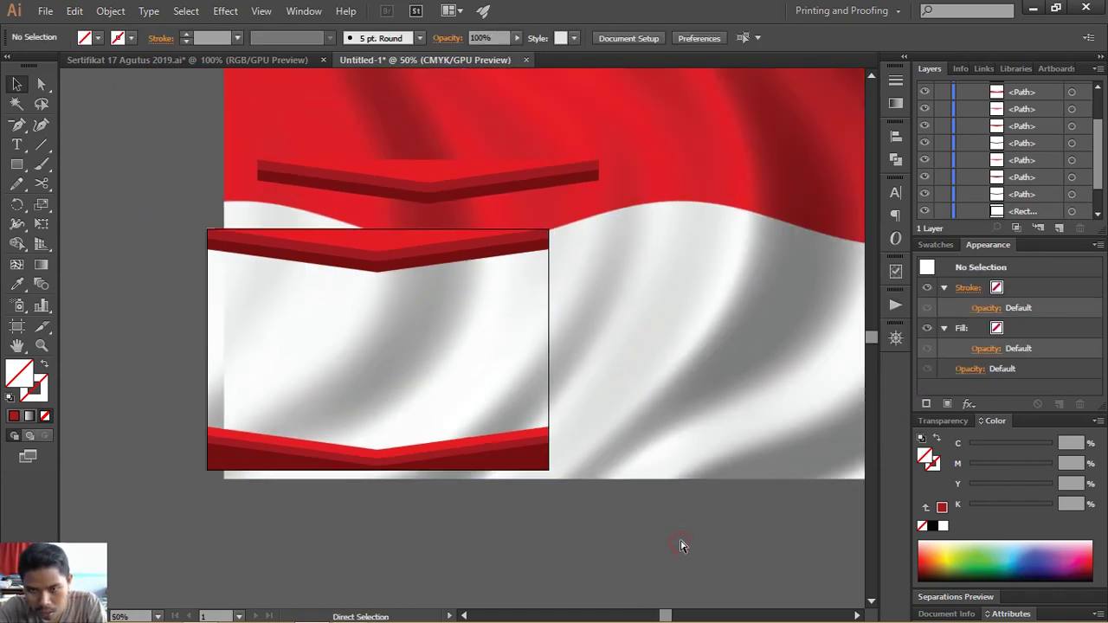
key(ctrl+minus)
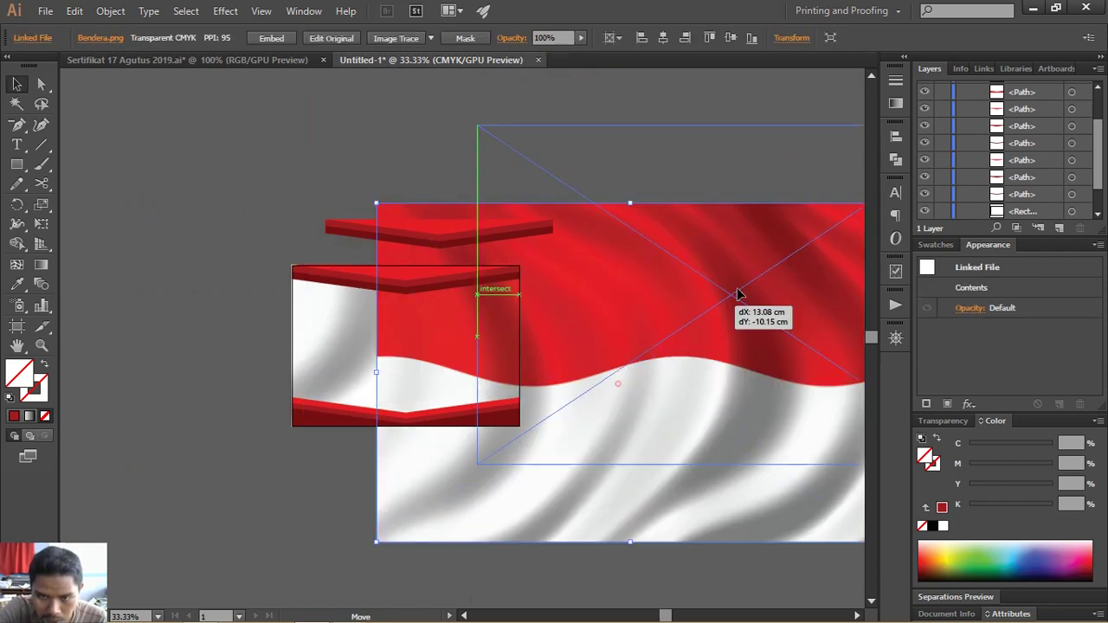
drag(547, 336, 741, 346)
mouse_move(624, 297)
mouse_down()
mouse_move(457, 374)
mouse_move(506, 379)
mouse_up()
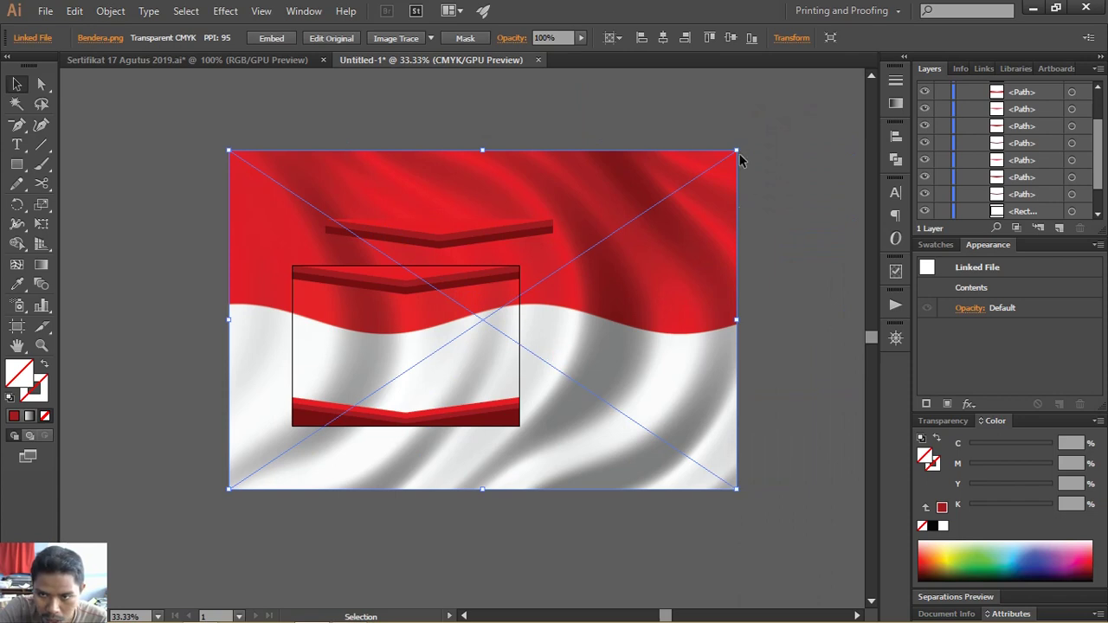
drag(736, 152, 641, 214)
drag(608, 258, 549, 241)
- Shrink the flag further to about 32.7 × 21.81 cm and nudge it left
key(z)
click(322, 186)
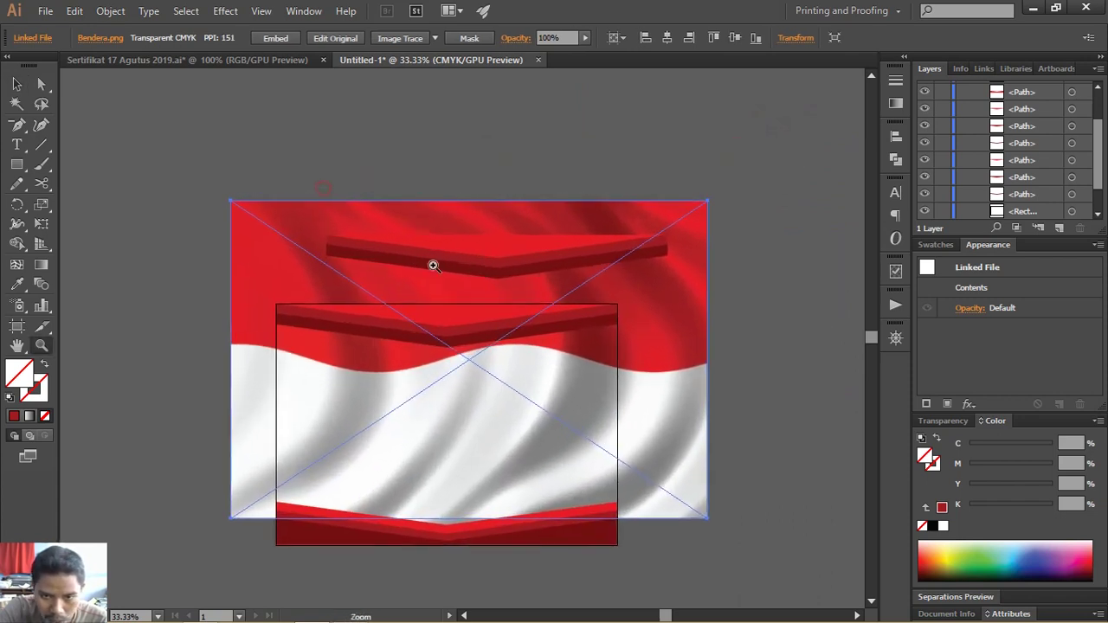
mouse_move(434, 266)
mouse_down()
mouse_move(519, 291)
mouse_move(347, 262)
mouse_move(435, 329)
mouse_move(141, 155)
mouse_up()
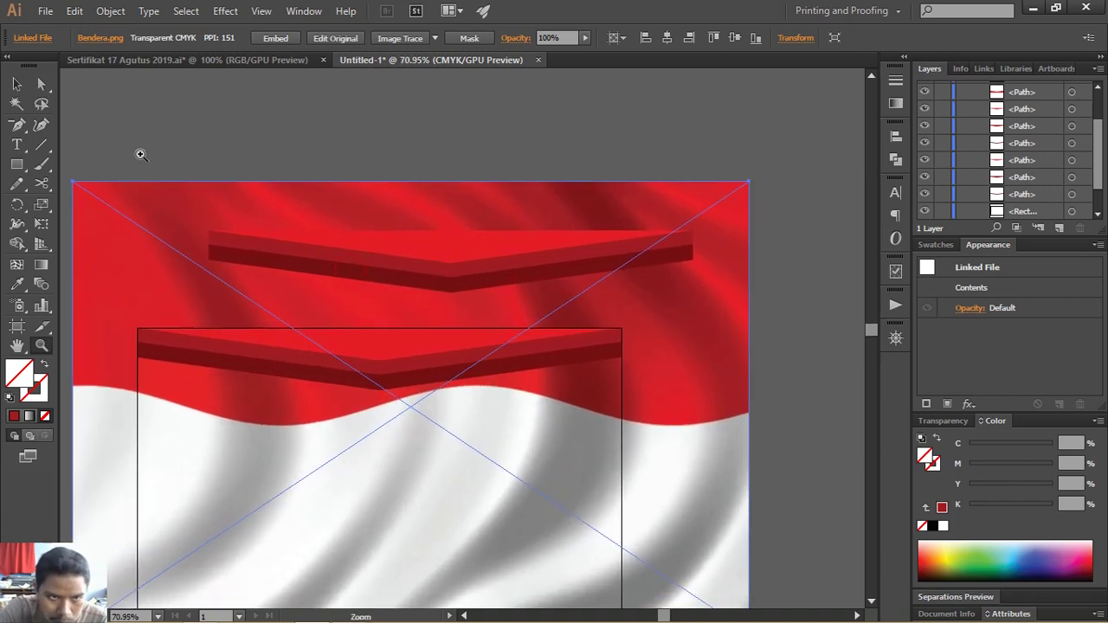
click(17, 85)
click(249, 130)
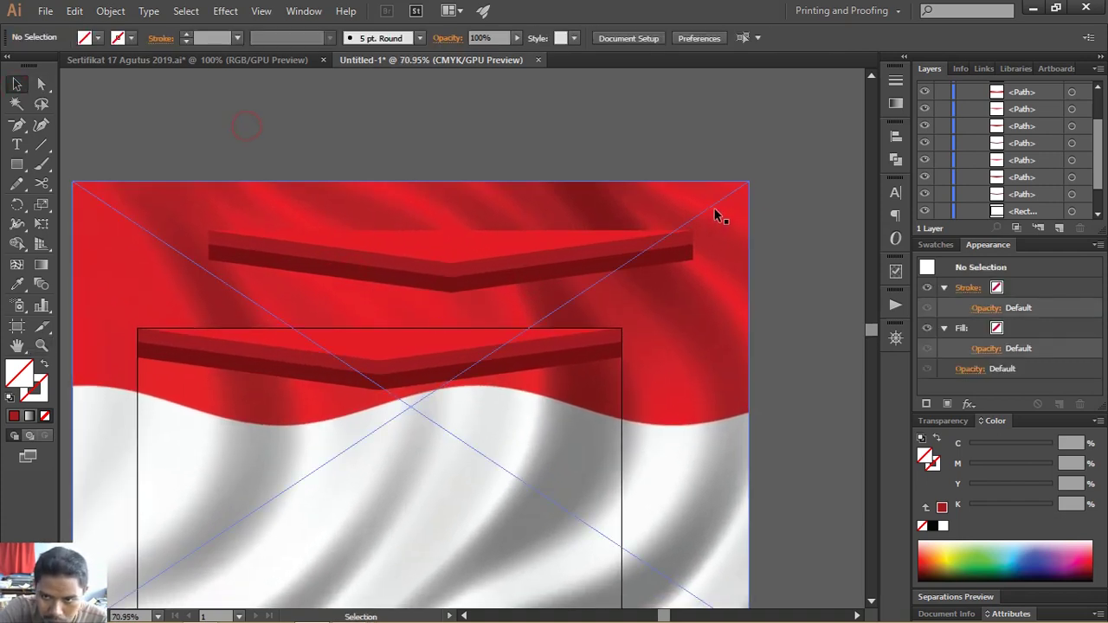
click(717, 215)
drag(749, 180, 676, 229)
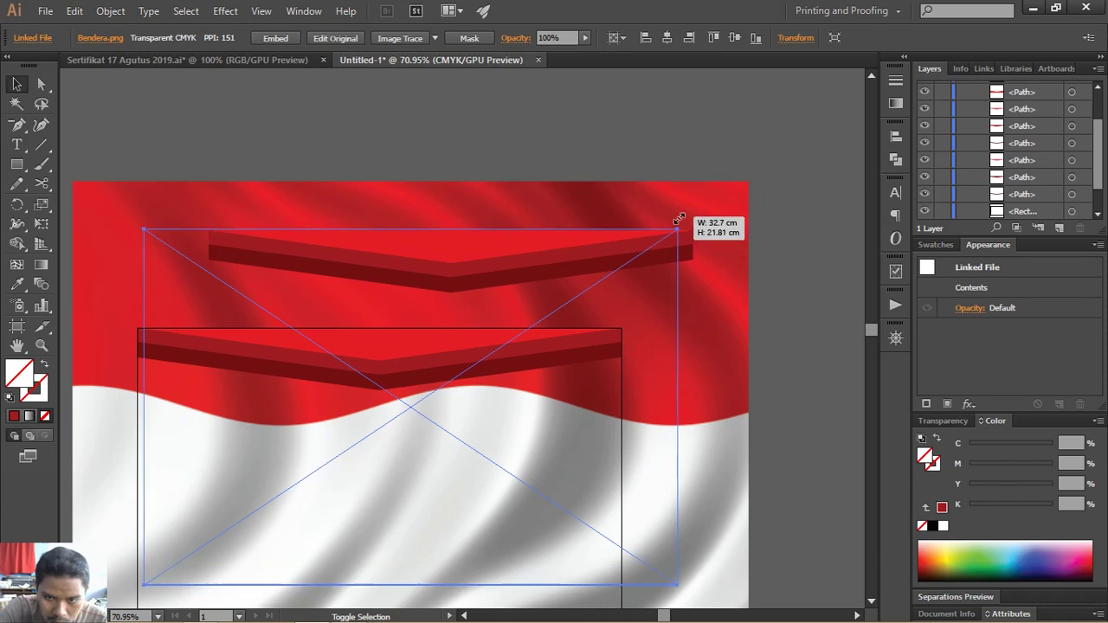
drag(632, 292, 582, 312)
click(758, 292)
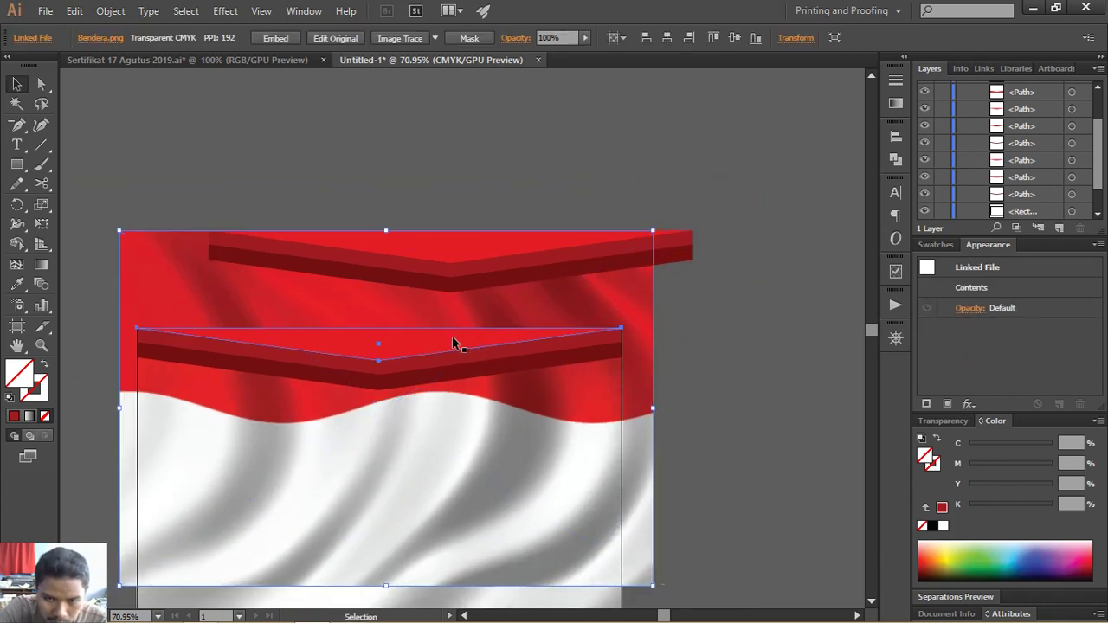
- Select the certificate frame rectangle together with the flag image
click(436, 331)
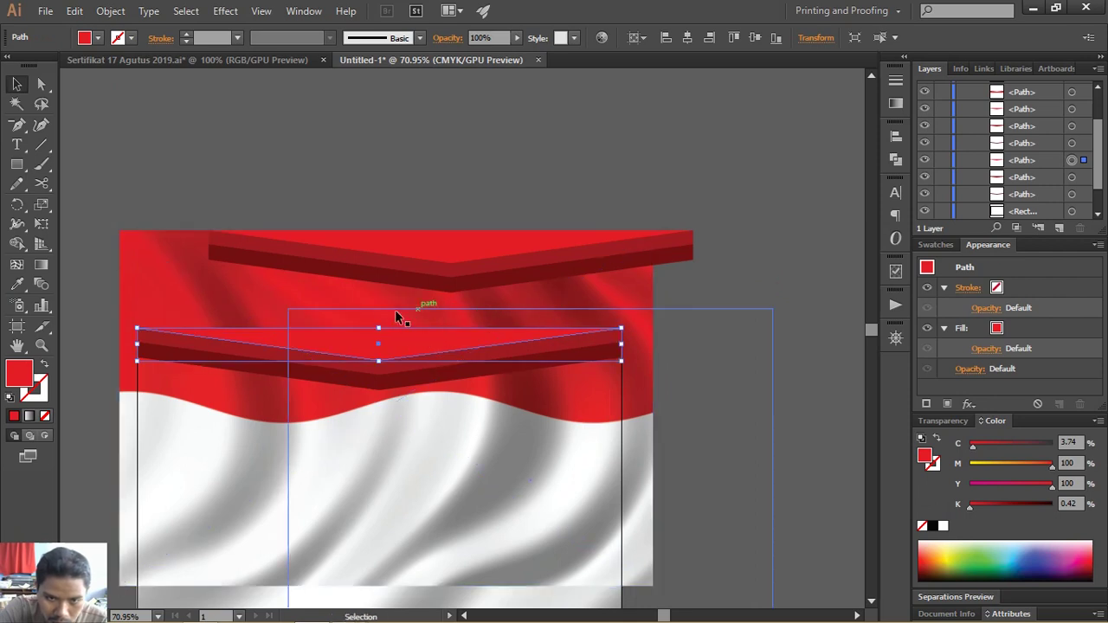
shift+click(362, 297)
right_click(367, 296)
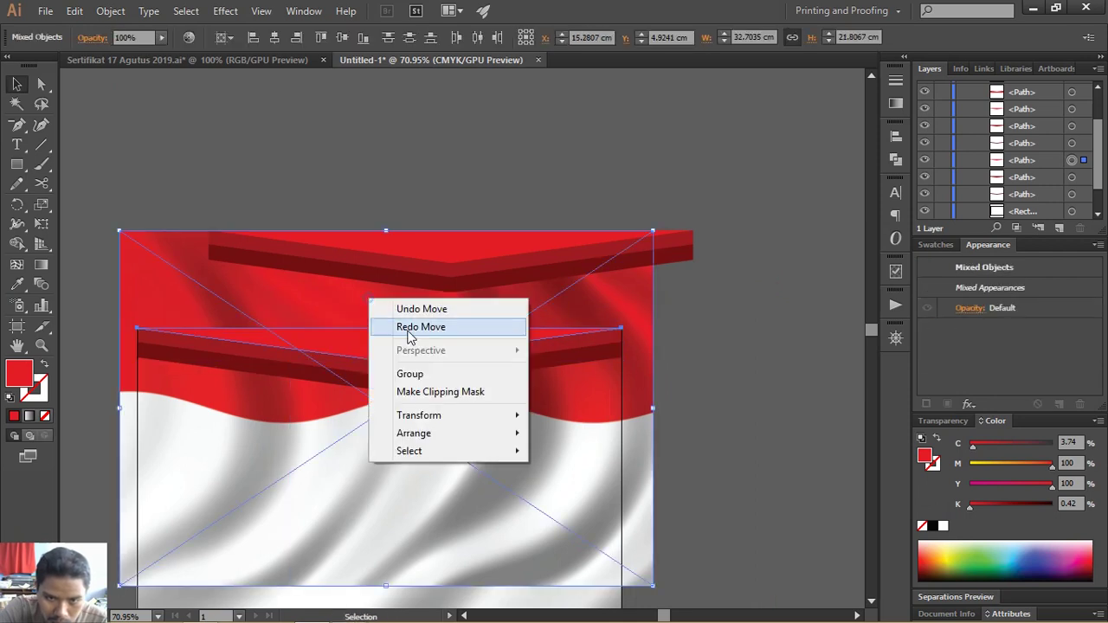
- Clip the flag inside the certificate frame rectangle with a clipping mask
click(428, 392)
click(692, 295)
key(z)
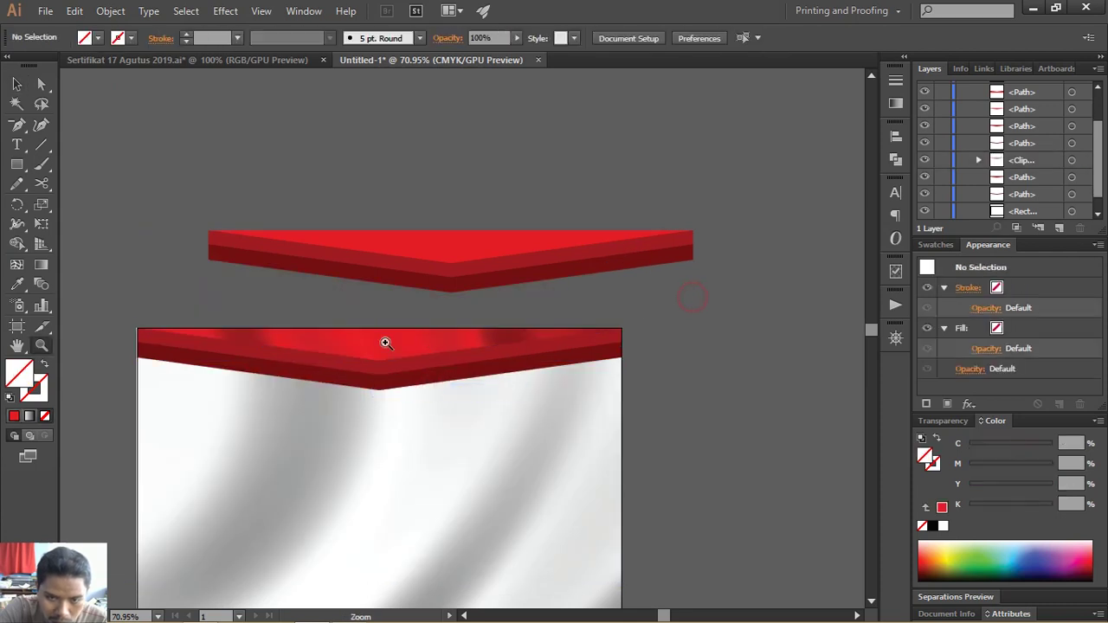
drag(386, 344, 413, 364)
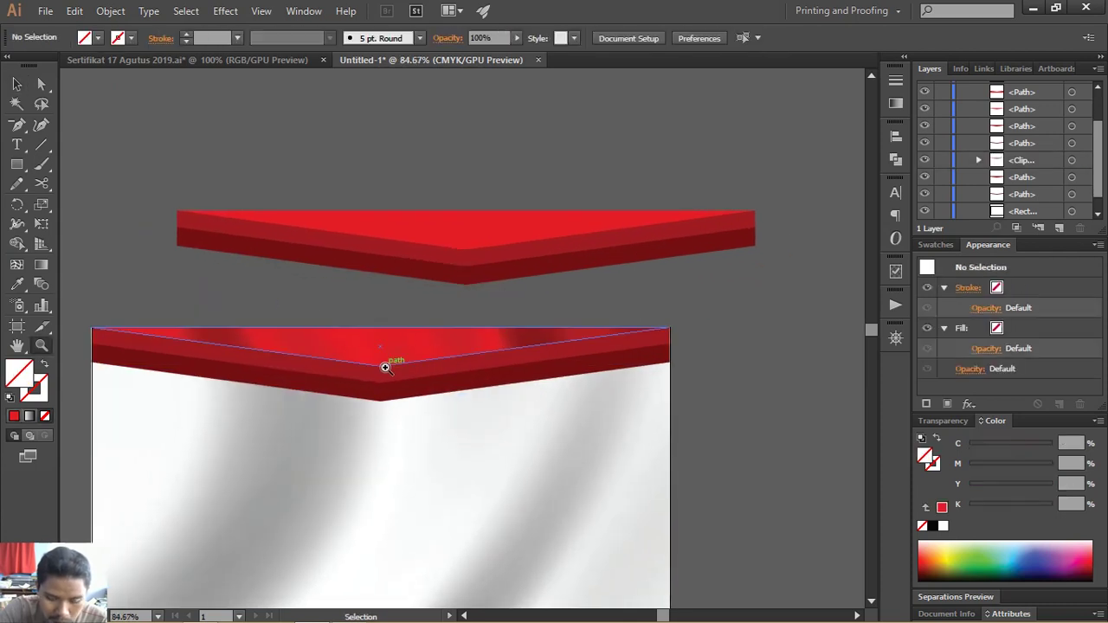
key(ctrl+minus)
key(ctrl+minus)
drag(419, 316, 395, 307)
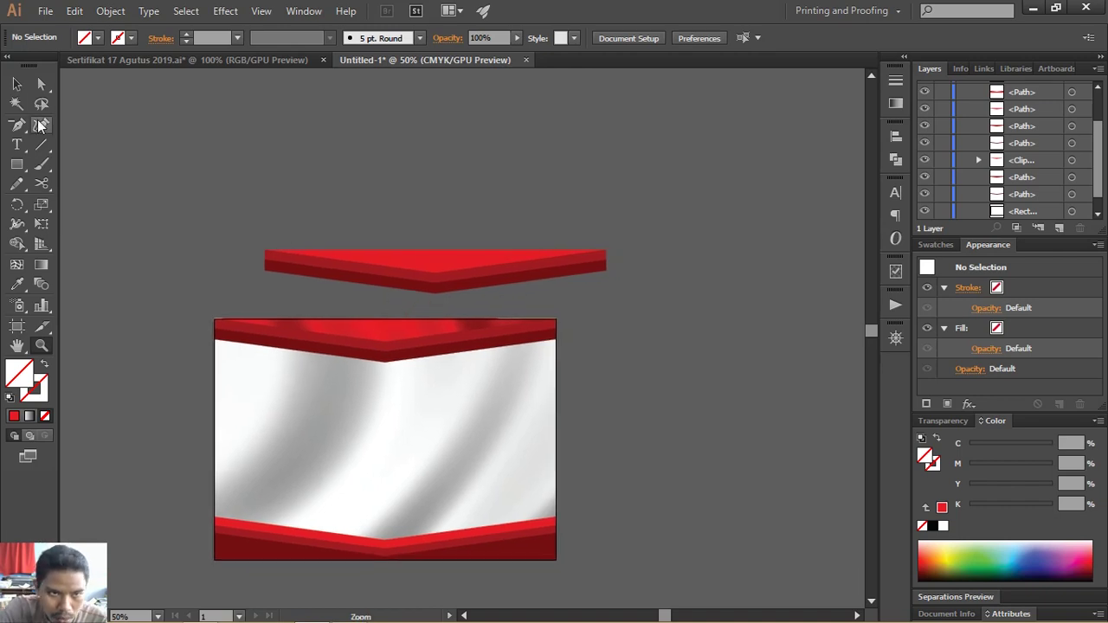
- Shift the top banner and certificate up and to the left
drag(682, 320, 684, 322)
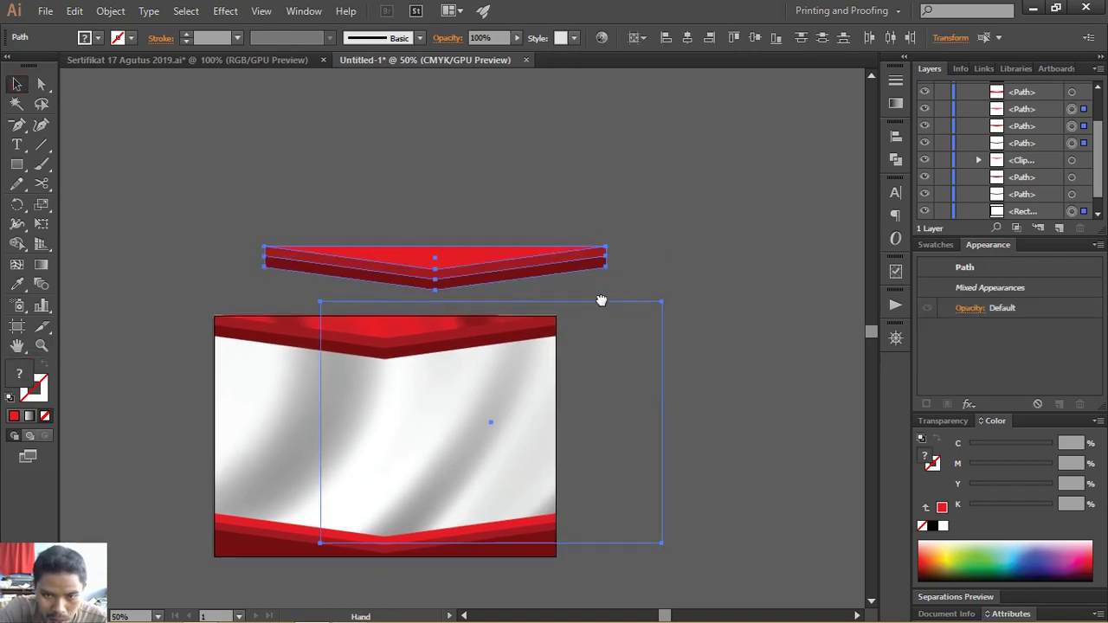
drag(657, 286, 648, 260)
click(710, 257)
drag(626, 330, 626, 329)
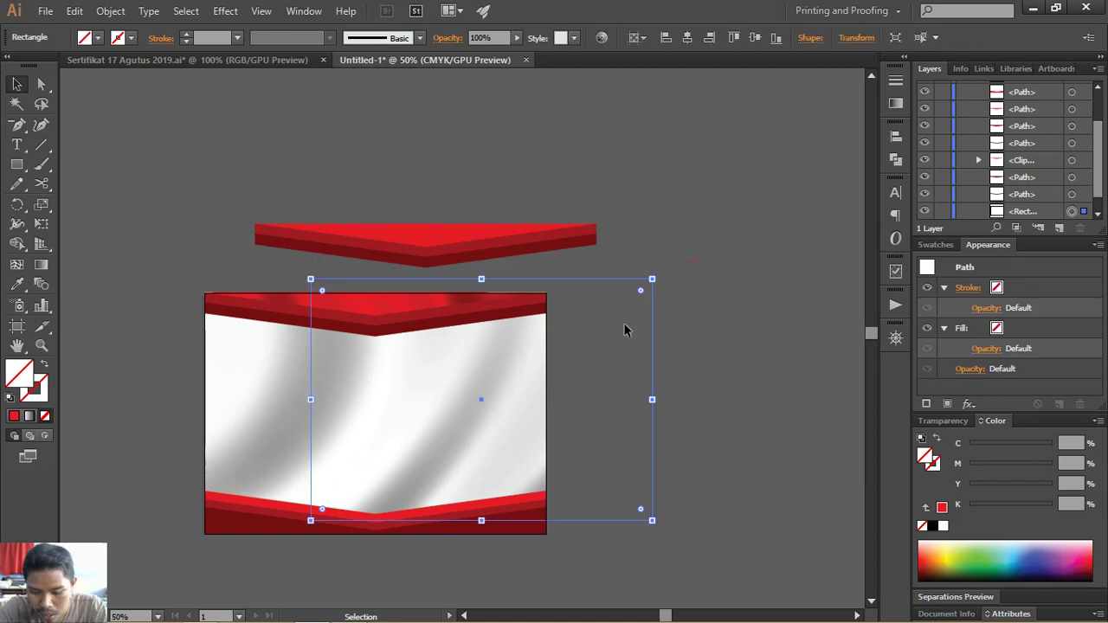
click(625, 329)
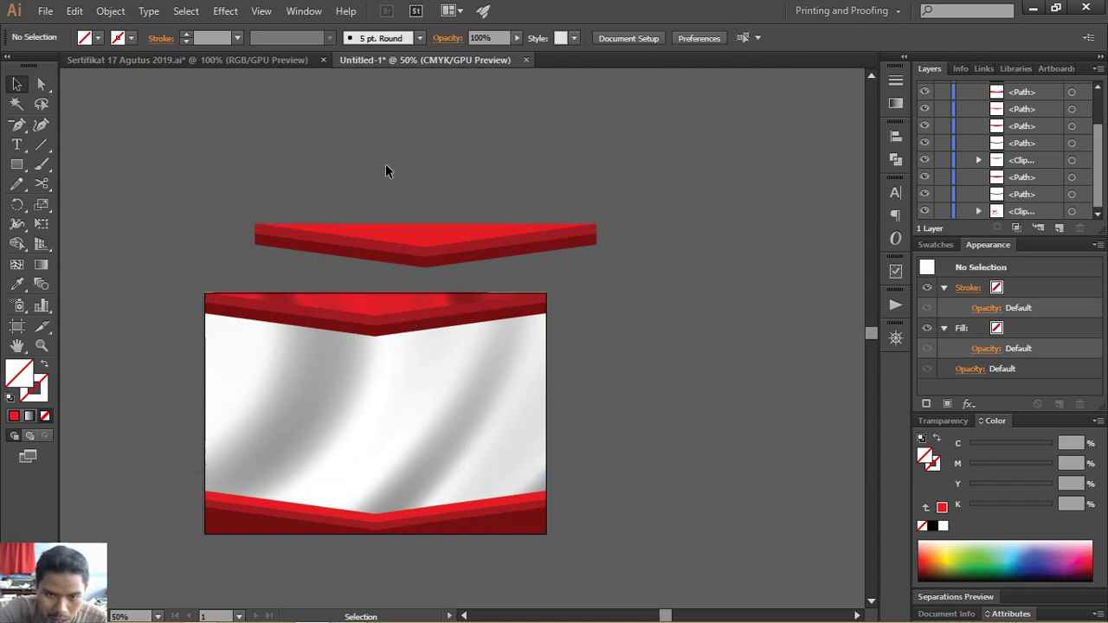
- Unite the top banner's stripes into one red shape and move it up-left
drag(488, 258, 478, 251)
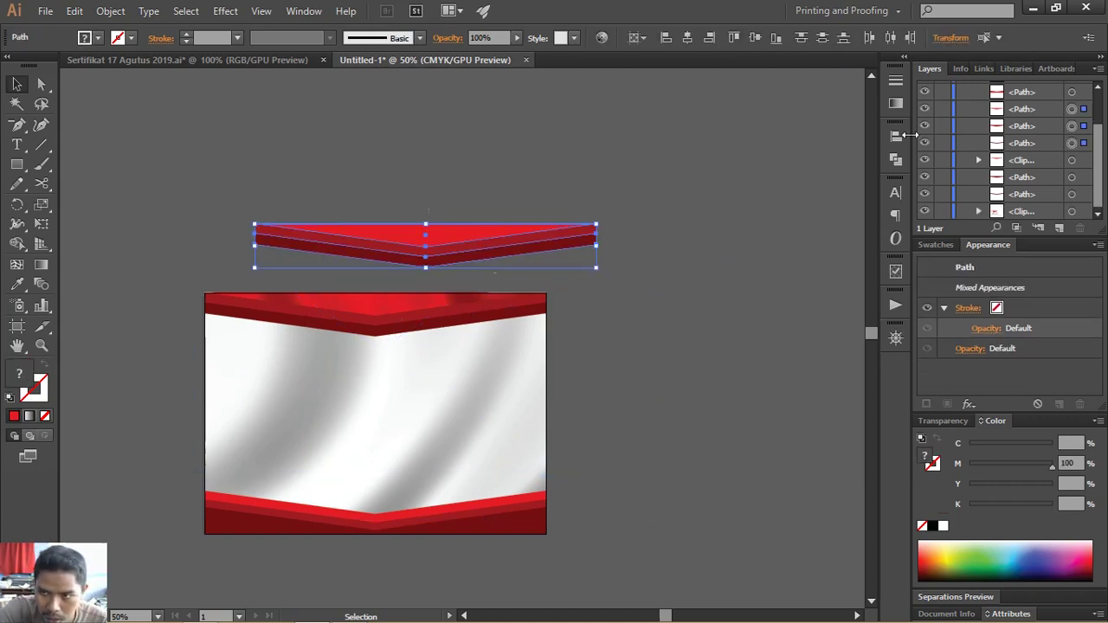
click(896, 159)
click(707, 161)
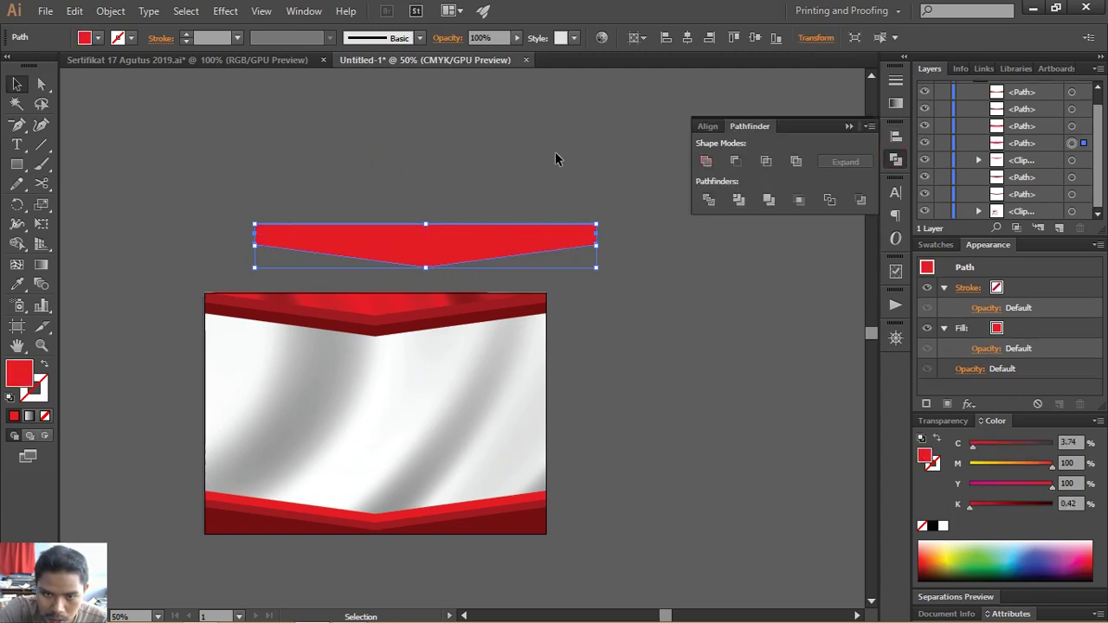
drag(463, 233, 382, 188)
- Divide the red banner along a vertical line centred on it
click(42, 144)
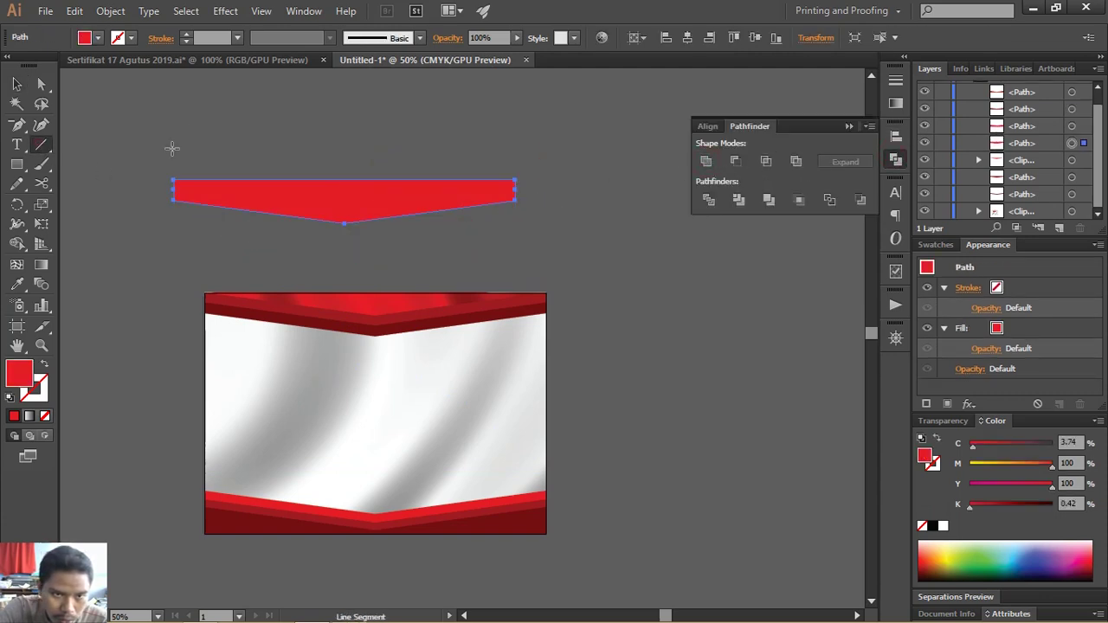
drag(204, 124, 204, 257)
click(16, 84)
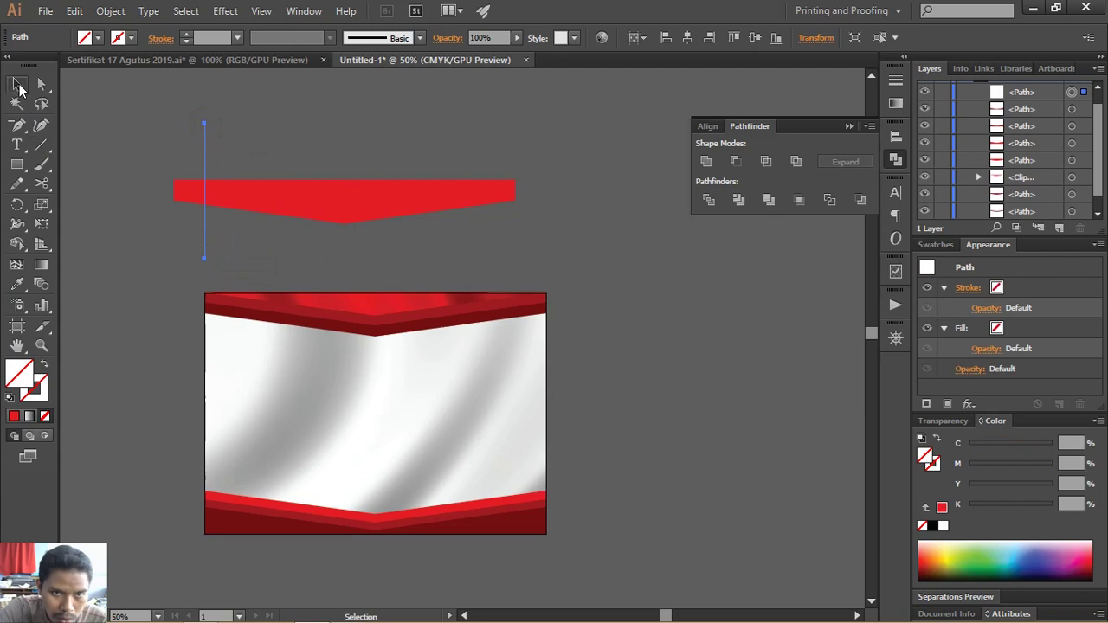
shift+click(303, 201)
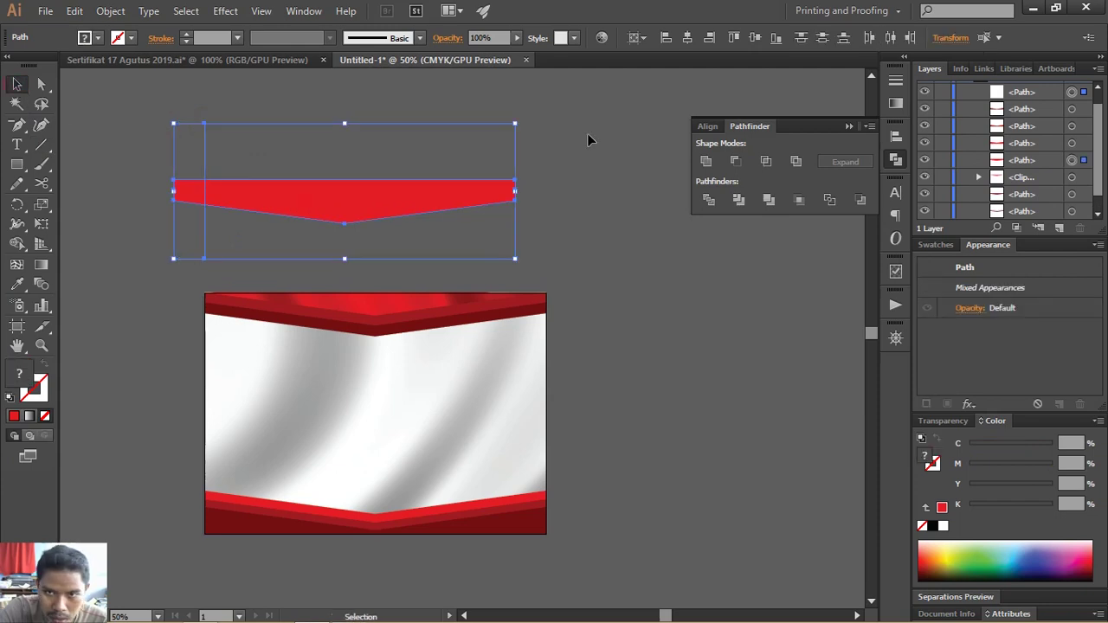
click(687, 38)
click(707, 201)
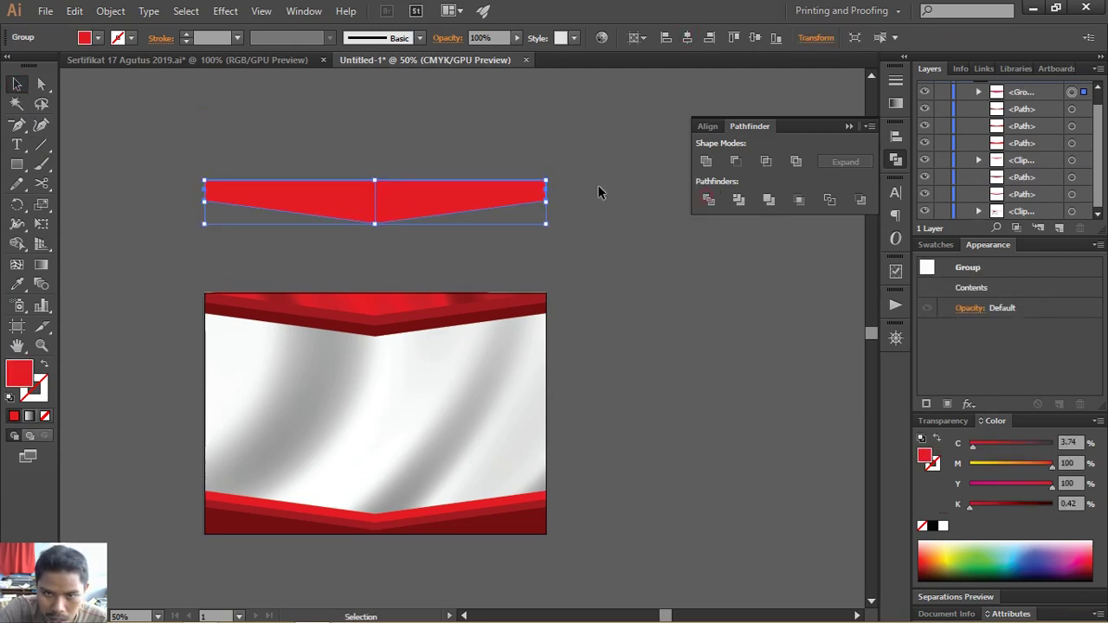
- Ungroup the banner halves and align the right half to the artboard top
click(597, 185)
right_click(476, 189)
click(533, 284)
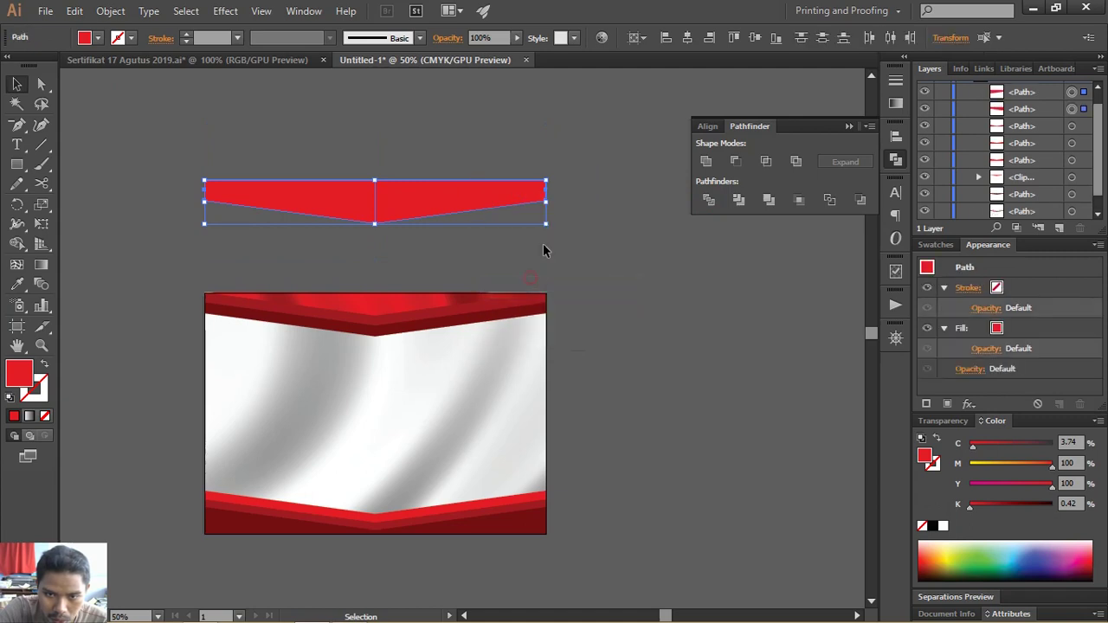
click(544, 248)
click(476, 199)
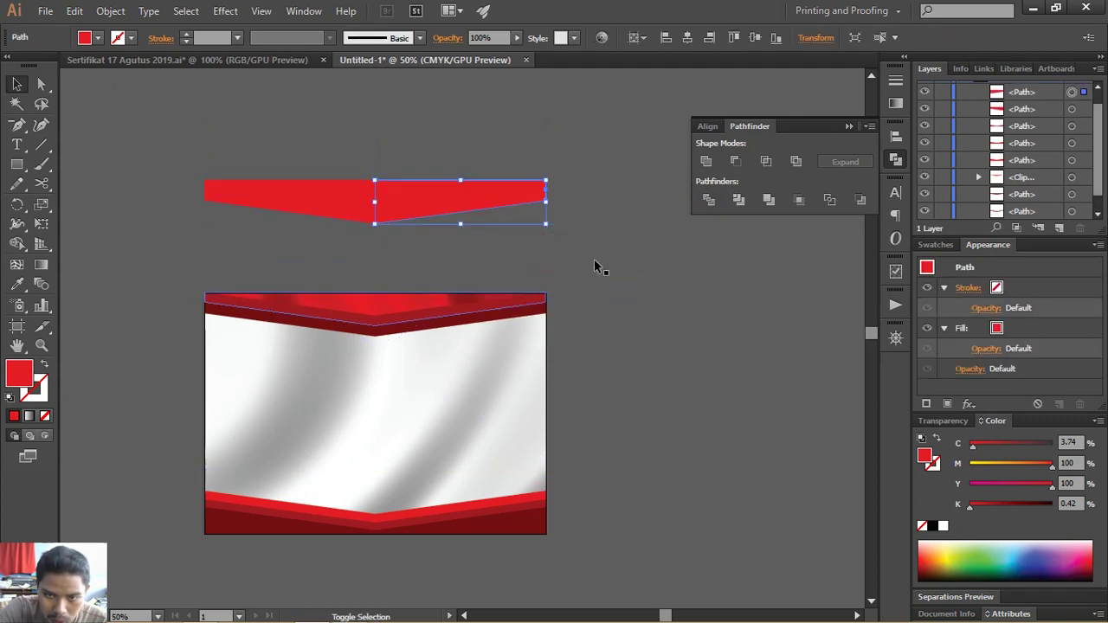
click(634, 37)
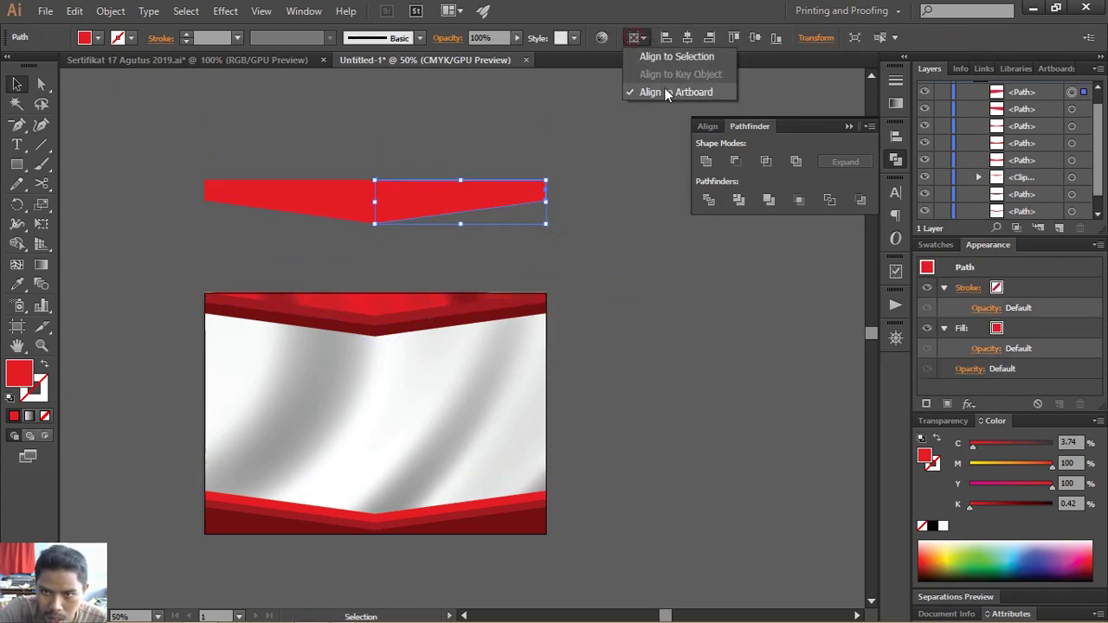
click(710, 34)
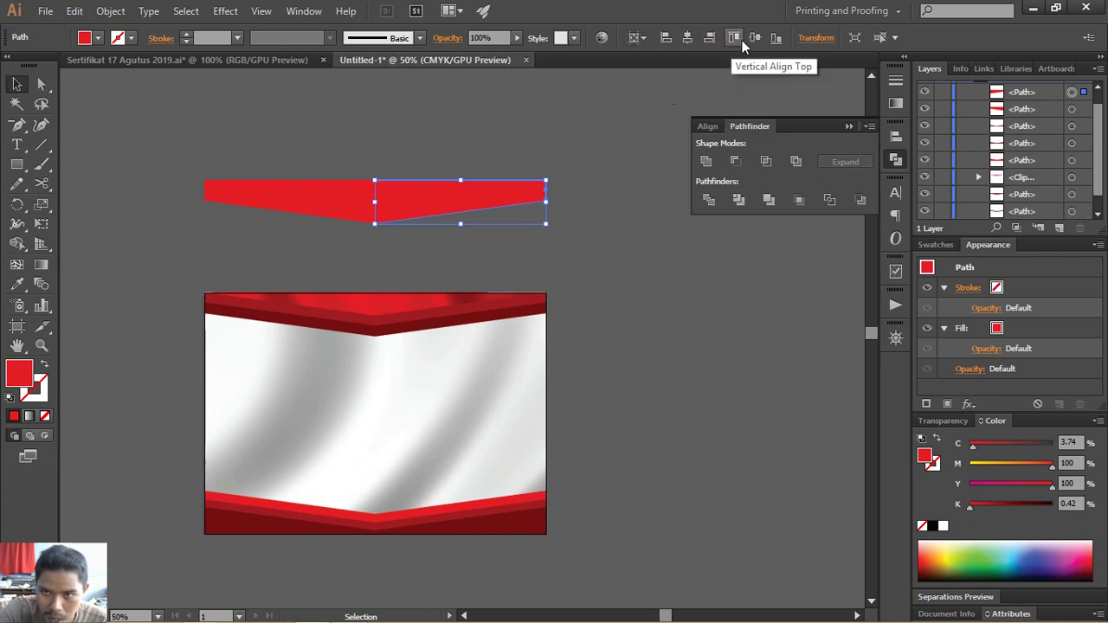
- Align the right piece to the artboard top and fill it with dark red 82000A
click(734, 37)
click(486, 197)
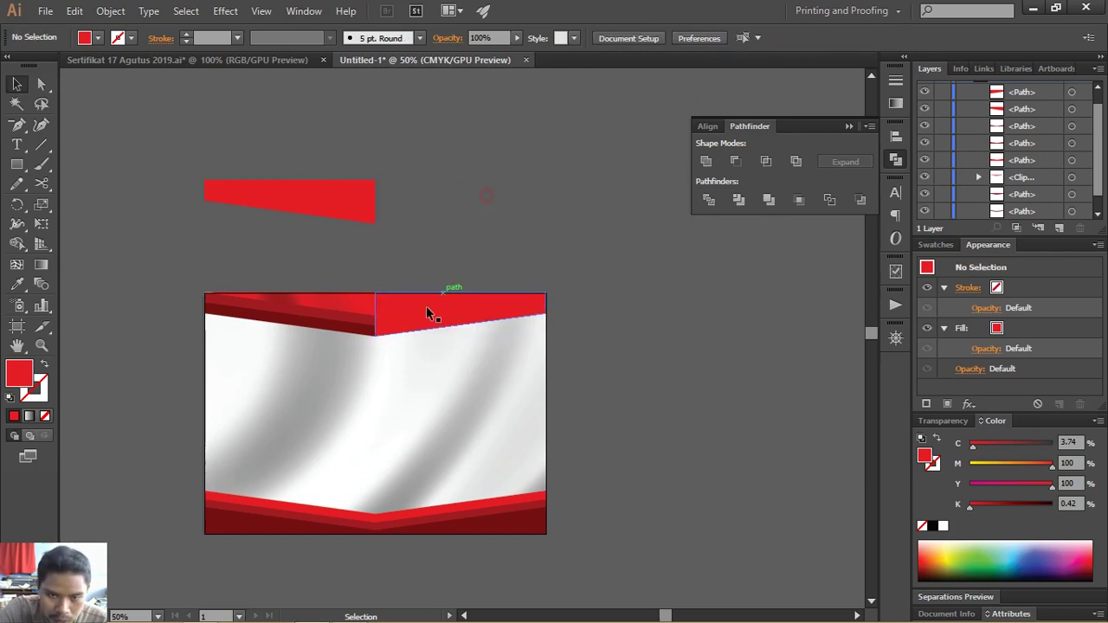
click(426, 305)
double_click(26, 374)
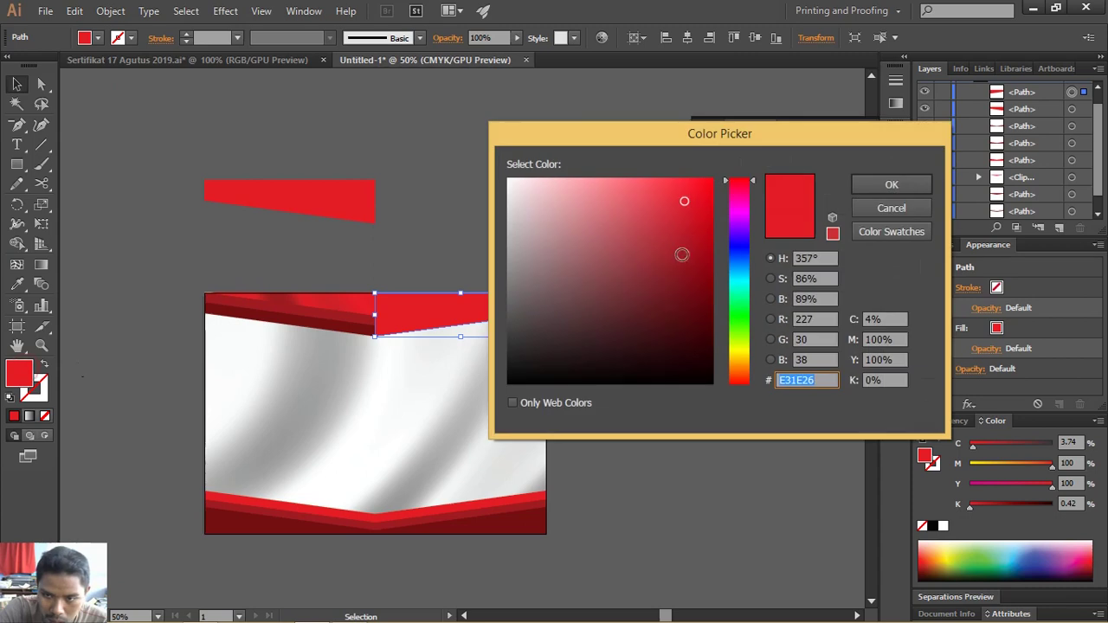
drag(702, 257, 717, 276)
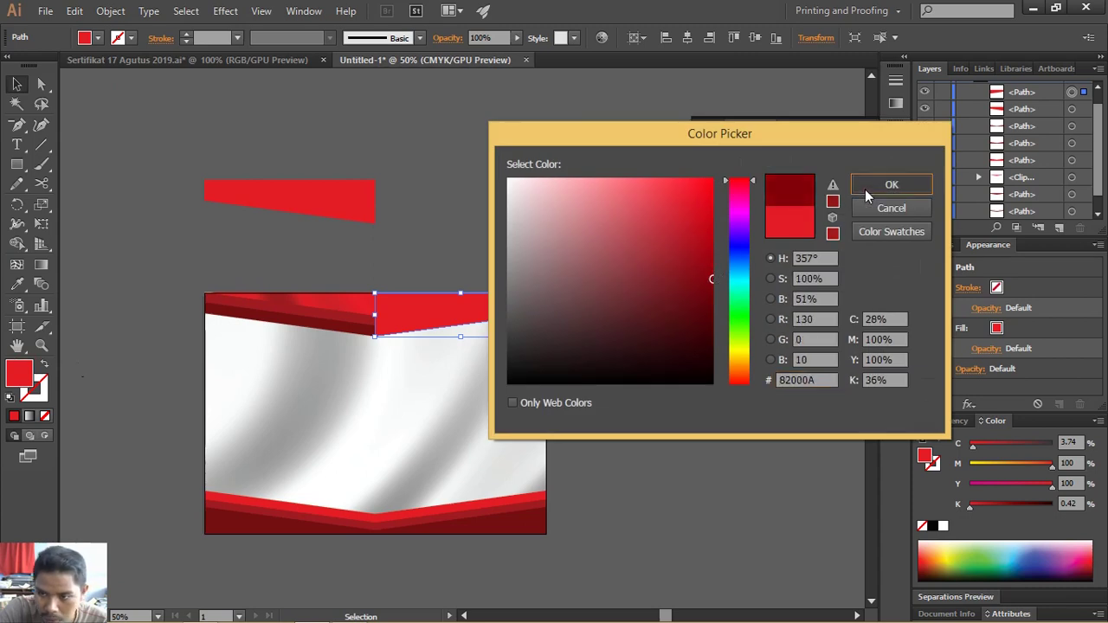
click(870, 186)
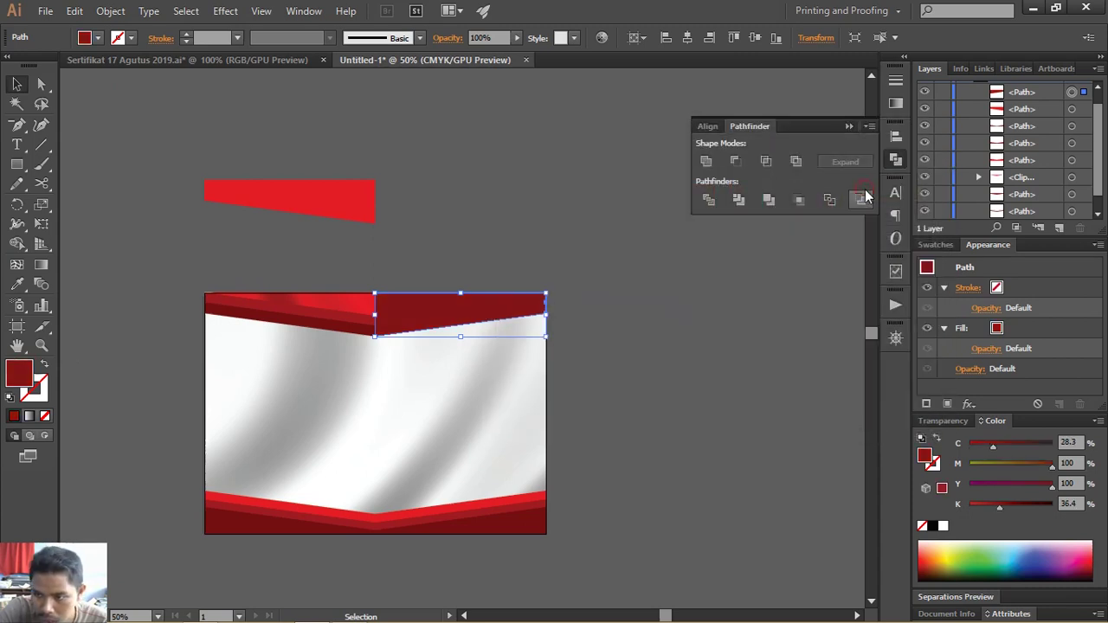
- Set the piece's fill to Multiply blending at 33% opacity
click(986, 349)
click(870, 379)
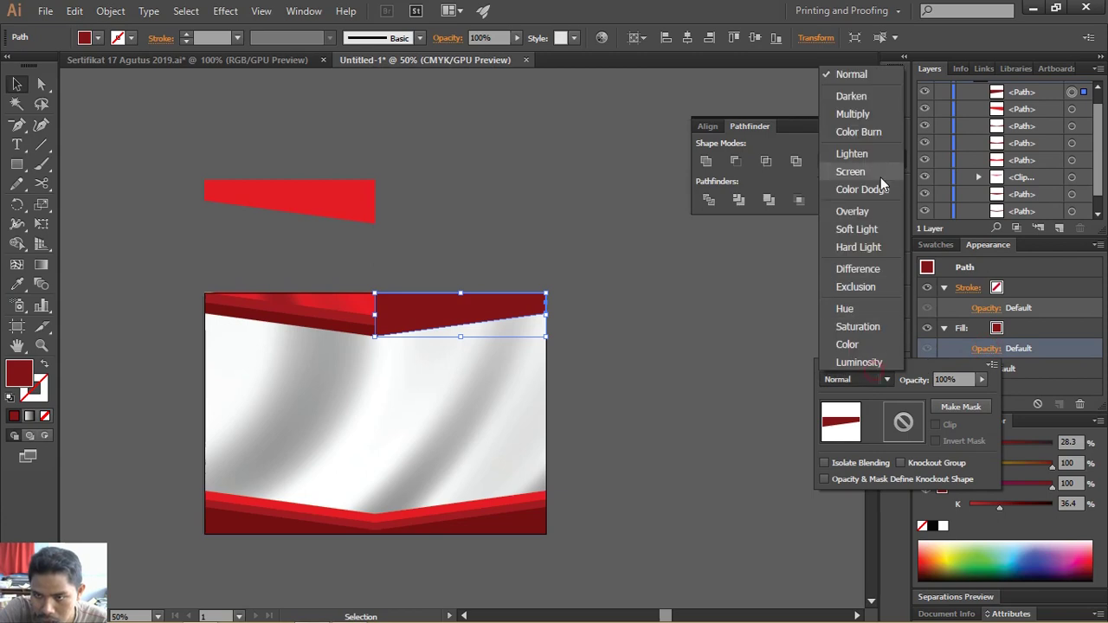
click(870, 117)
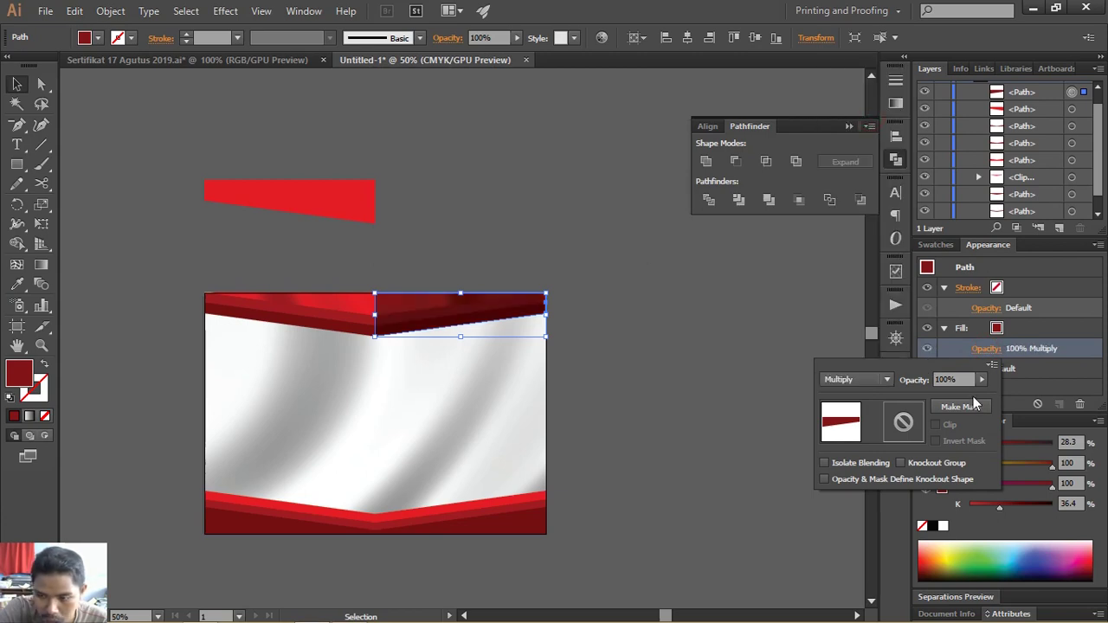
click(981, 379)
drag(984, 389, 934, 395)
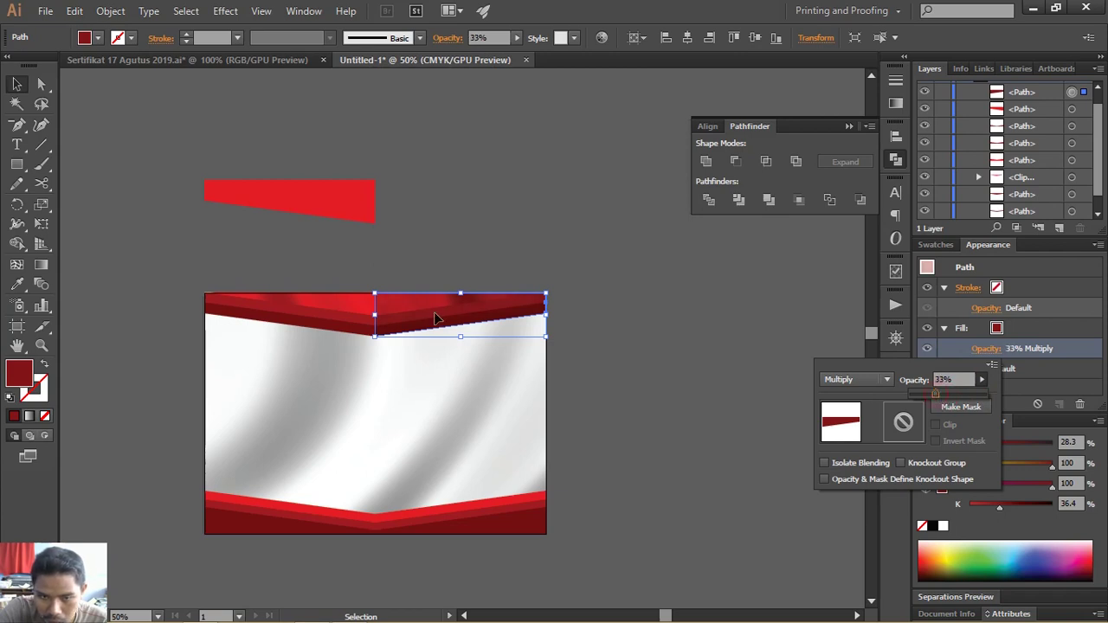
click(16, 84)
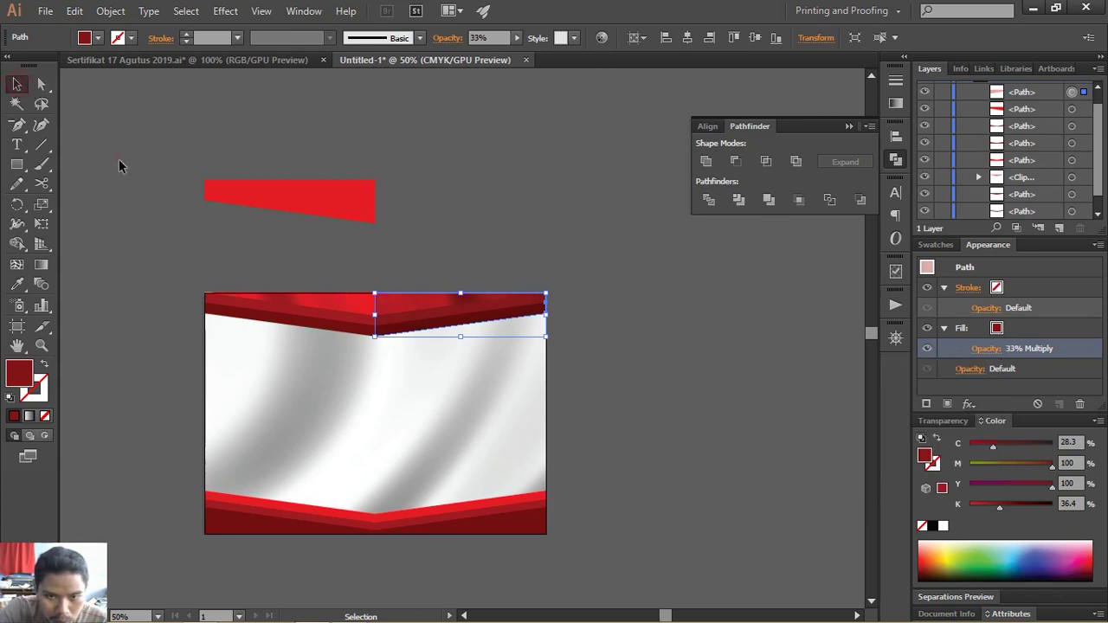
click(119, 158)
key(z)
mouse_move(355, 306)
mouse_down()
mouse_move(637, 408)
mouse_move(430, 302)
mouse_move(453, 339)
mouse_up()
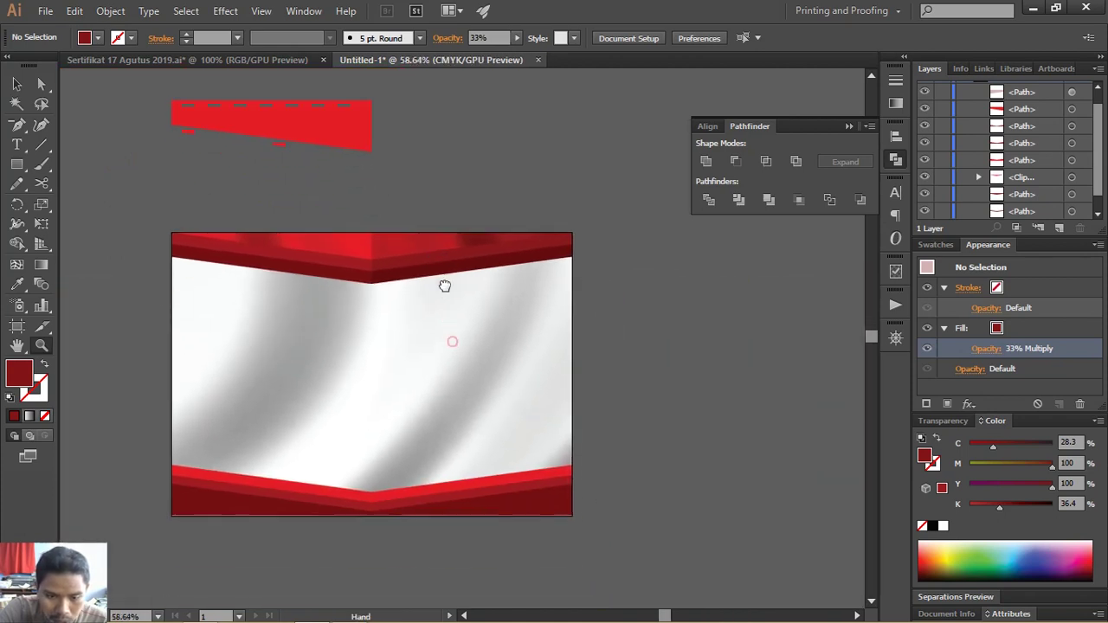
- Duplicate the two bottom red paths below the artboard and unite them into one shape
click(18, 84)
drag(675, 404, 633, 300)
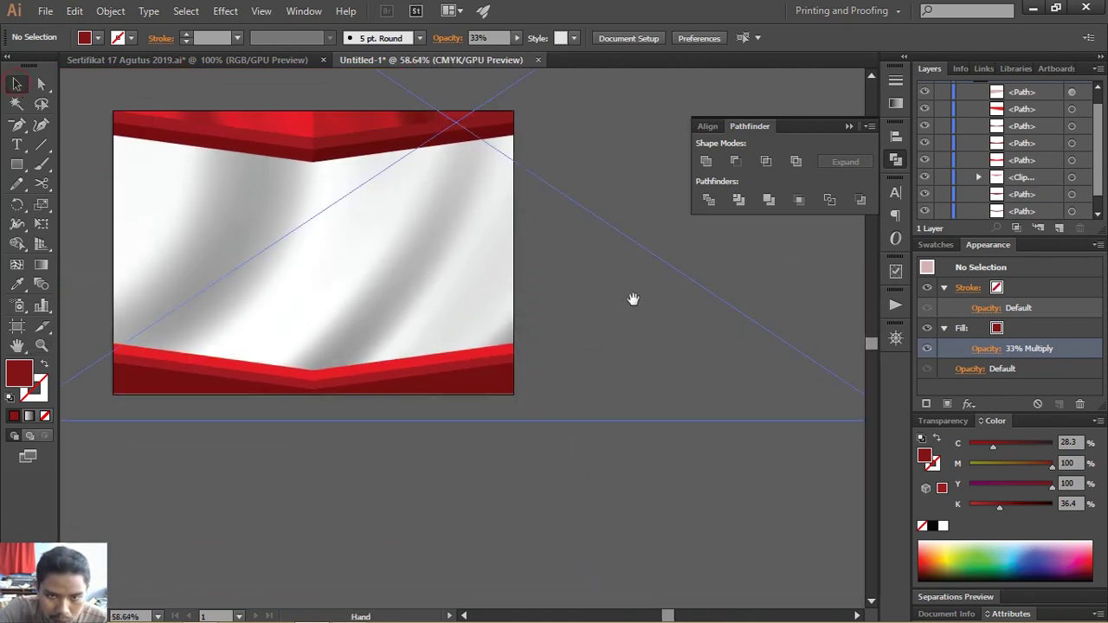
click(464, 386)
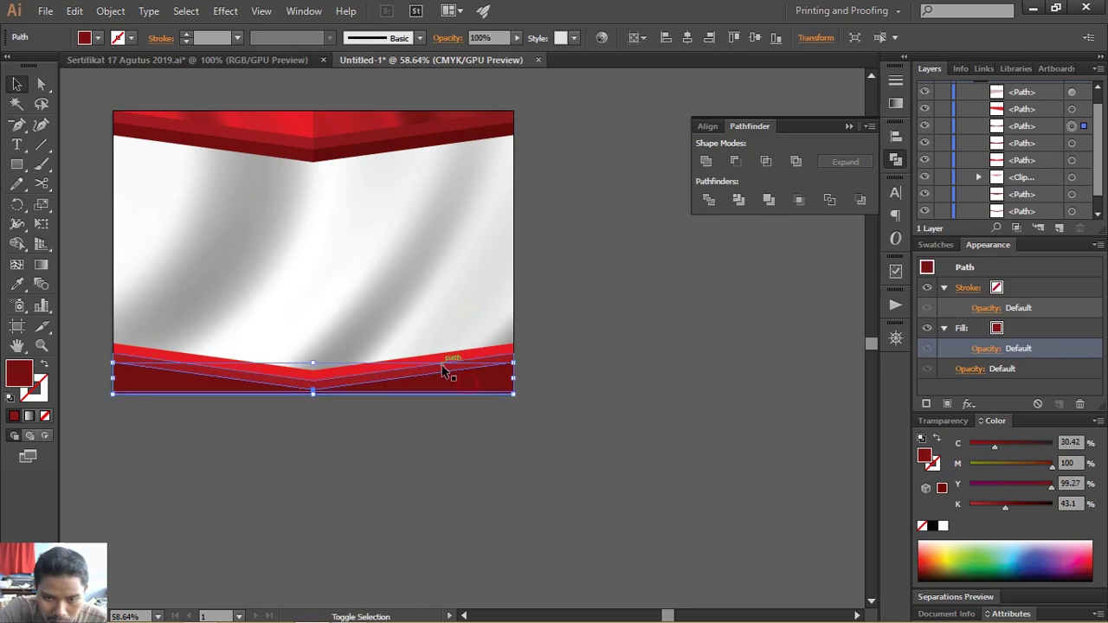
shift+click(468, 367)
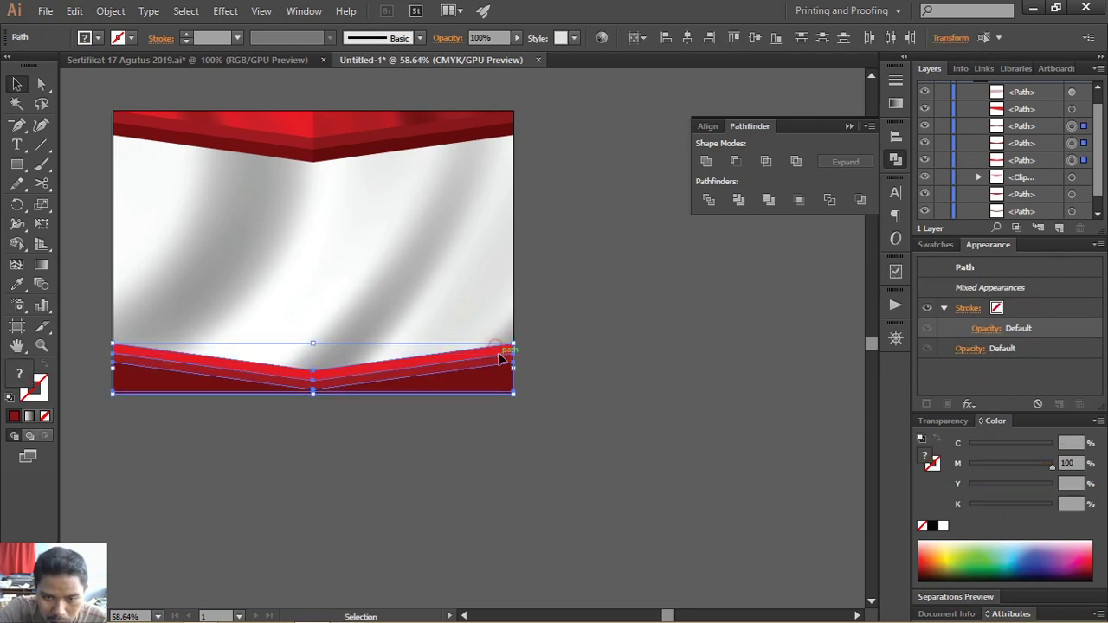
drag(498, 350, 497, 437)
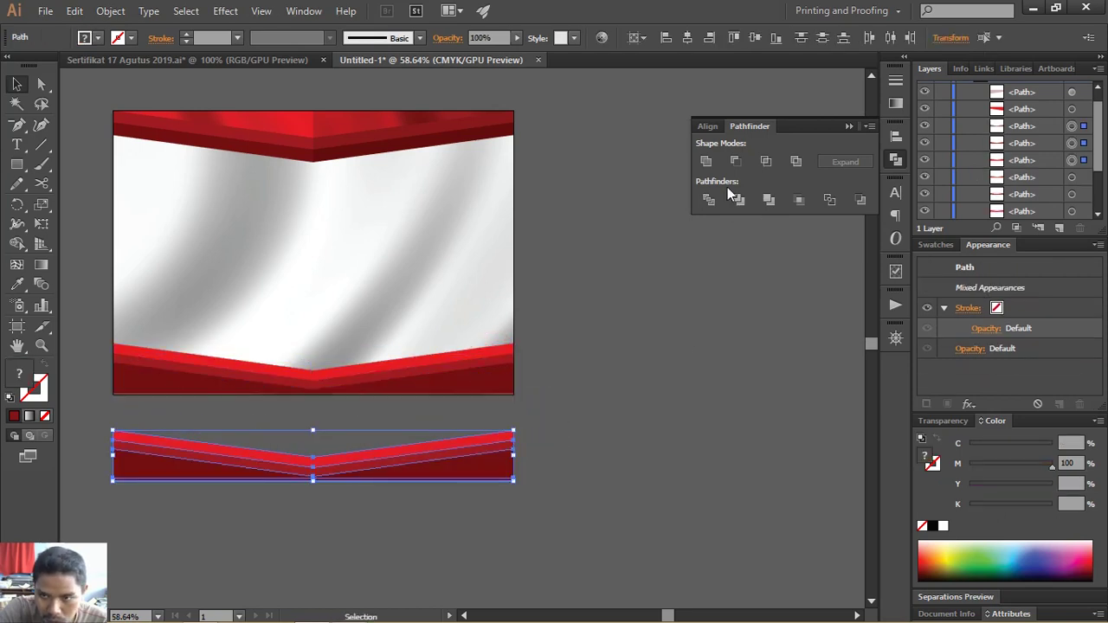
click(705, 161)
- Draw a vertical line beside the copied shape with default stroke and no fill
drag(640, 376, 673, 420)
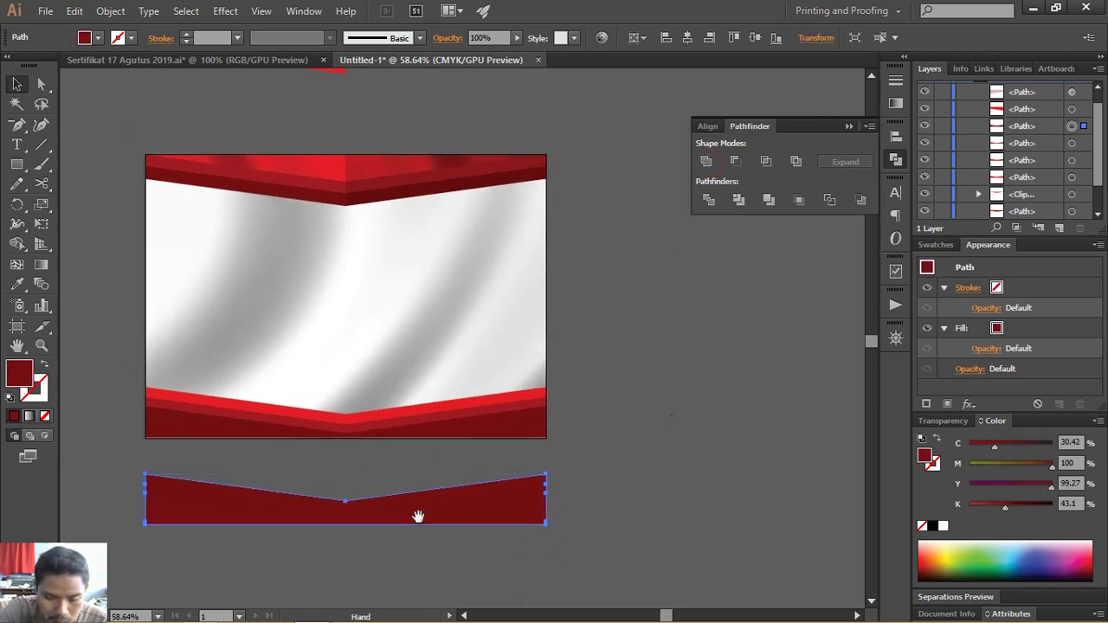
drag(418, 517, 417, 446)
click(40, 145)
drag(115, 374, 115, 520)
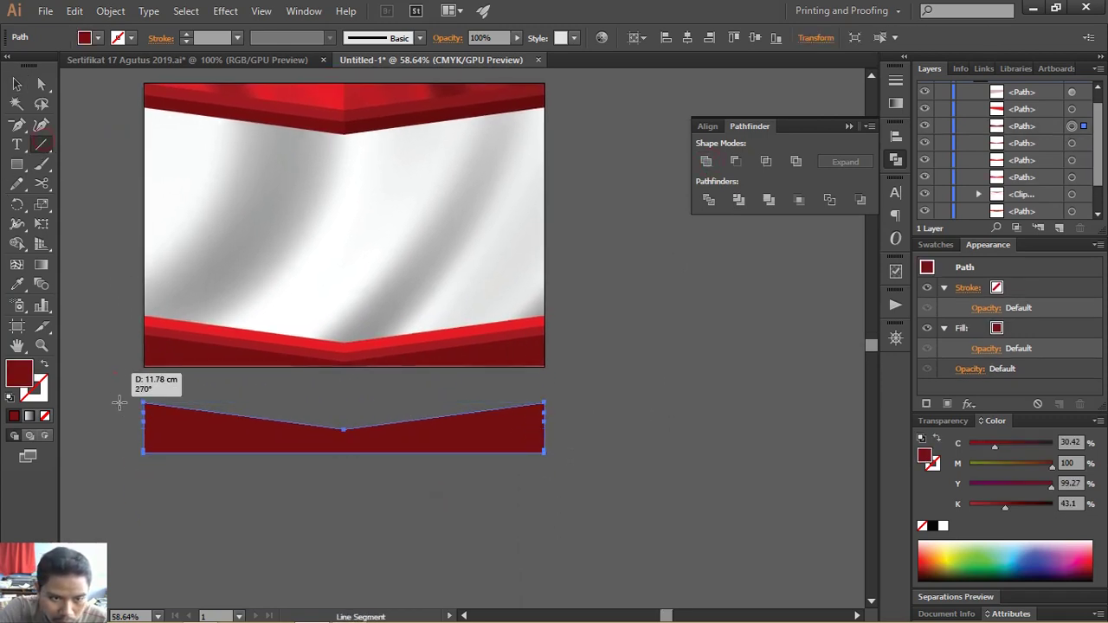
key(v)
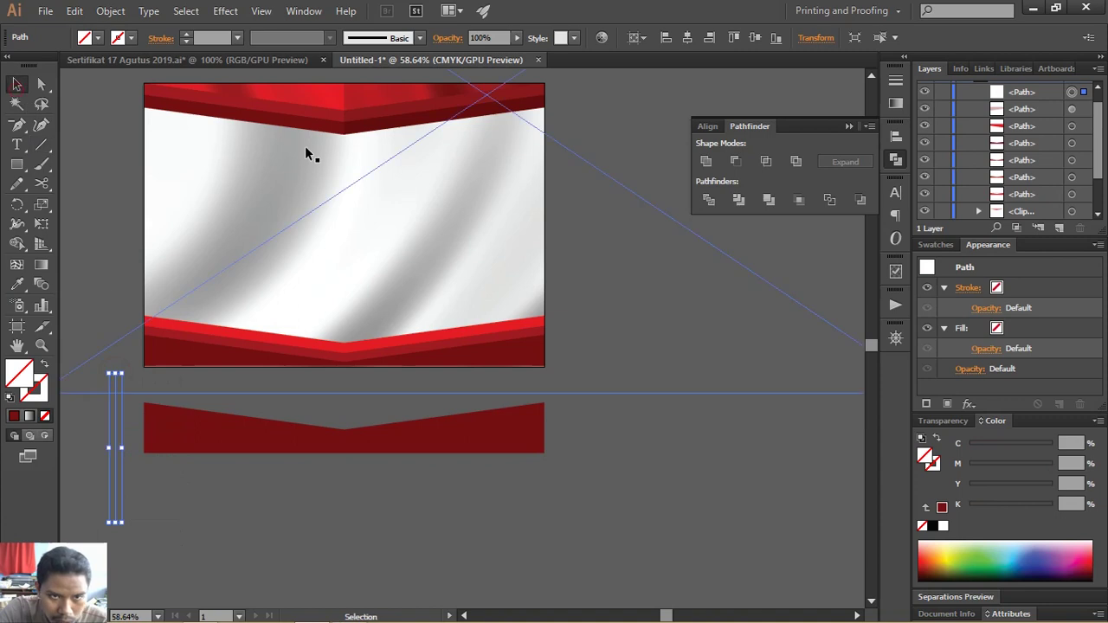
key(d)
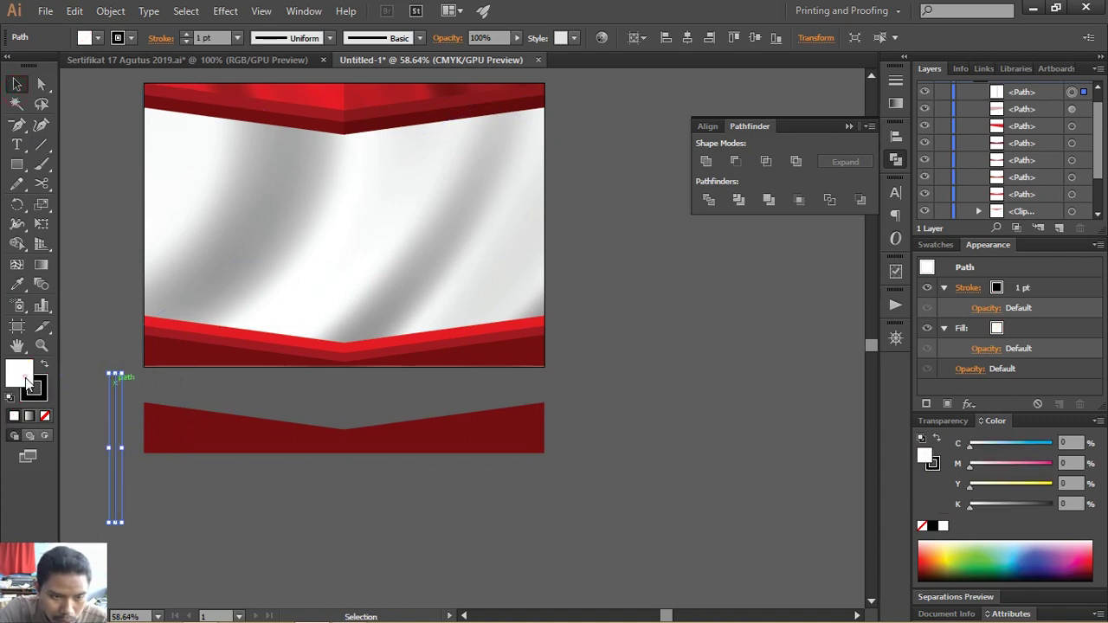
click(42, 413)
- Centre the line on the red shape, divide the shape along it, and ungroup the halves
shift+click(179, 431)
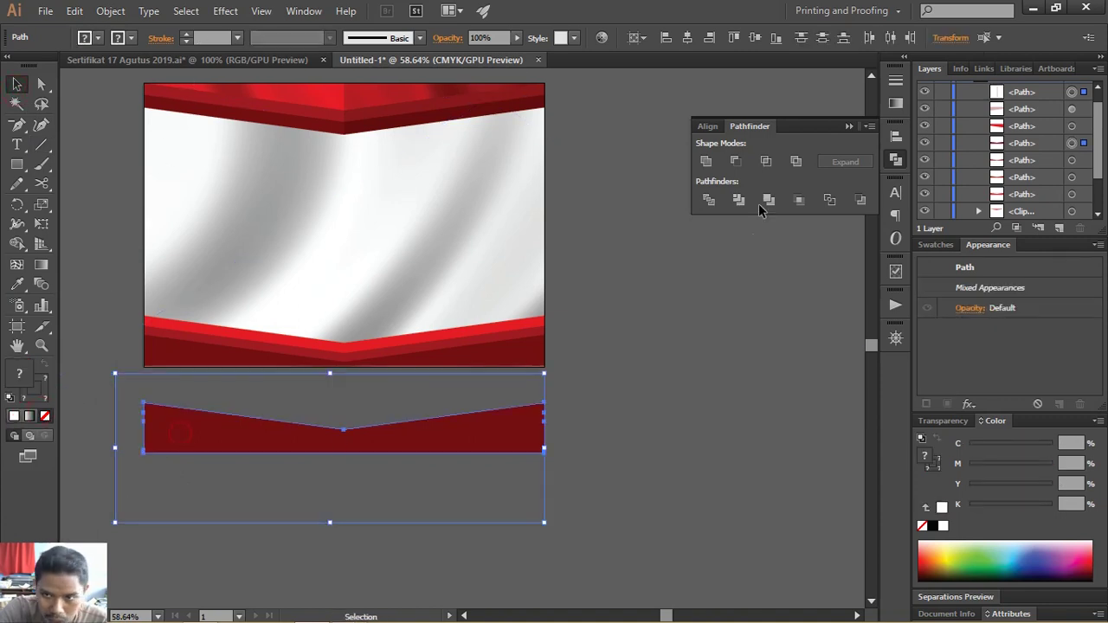
click(686, 39)
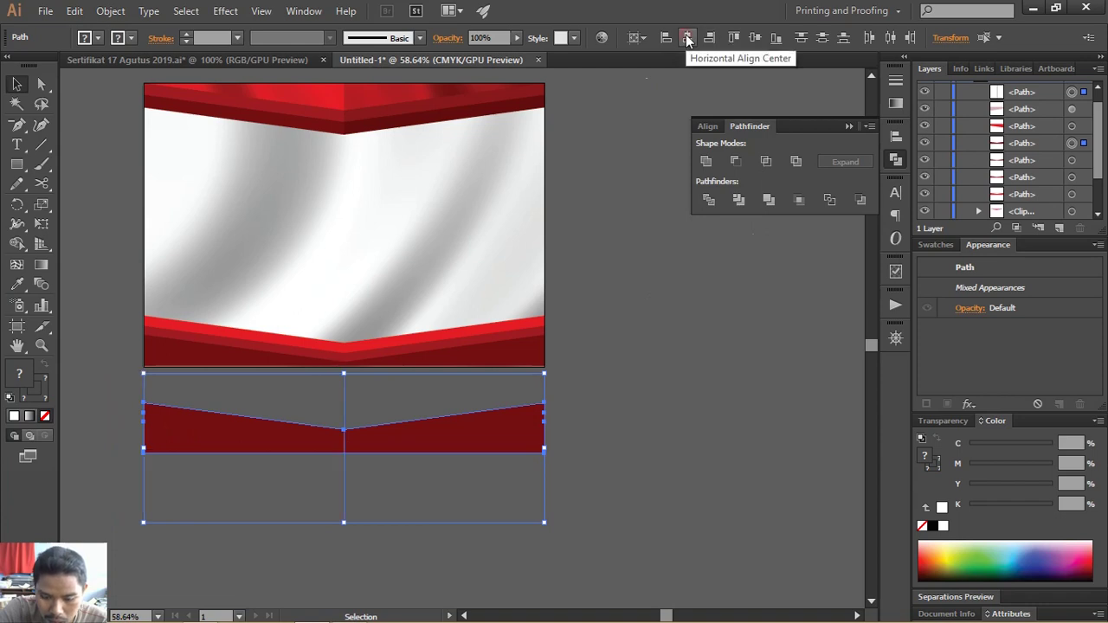
click(709, 200)
right_click(504, 422)
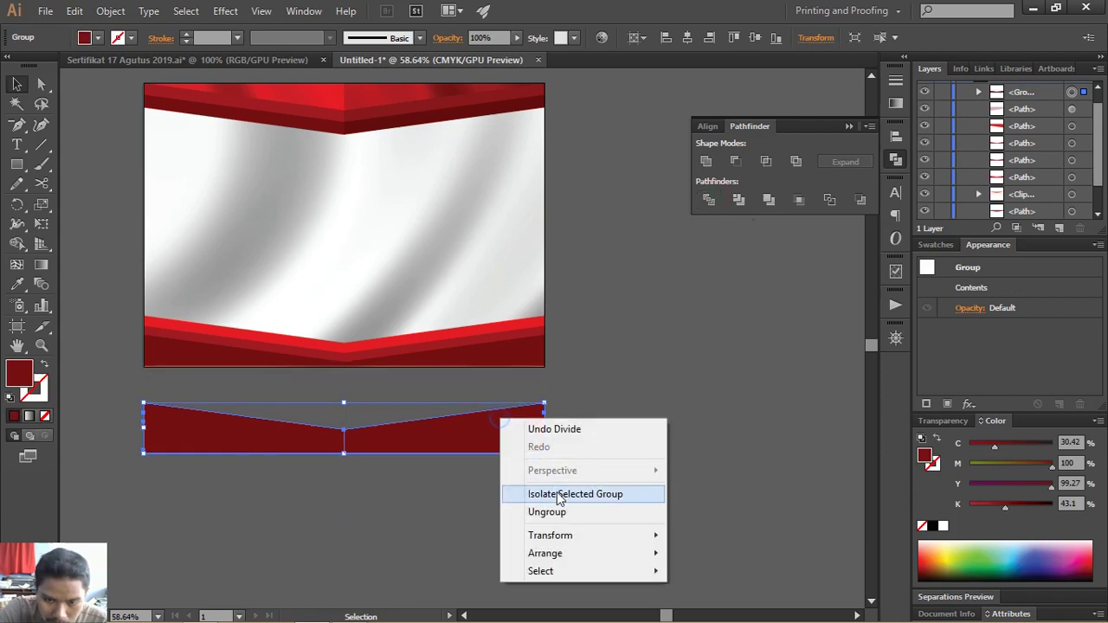
click(559, 512)
- Align the right half to the artboard bottom and delete the left half
click(594, 431)
click(520, 437)
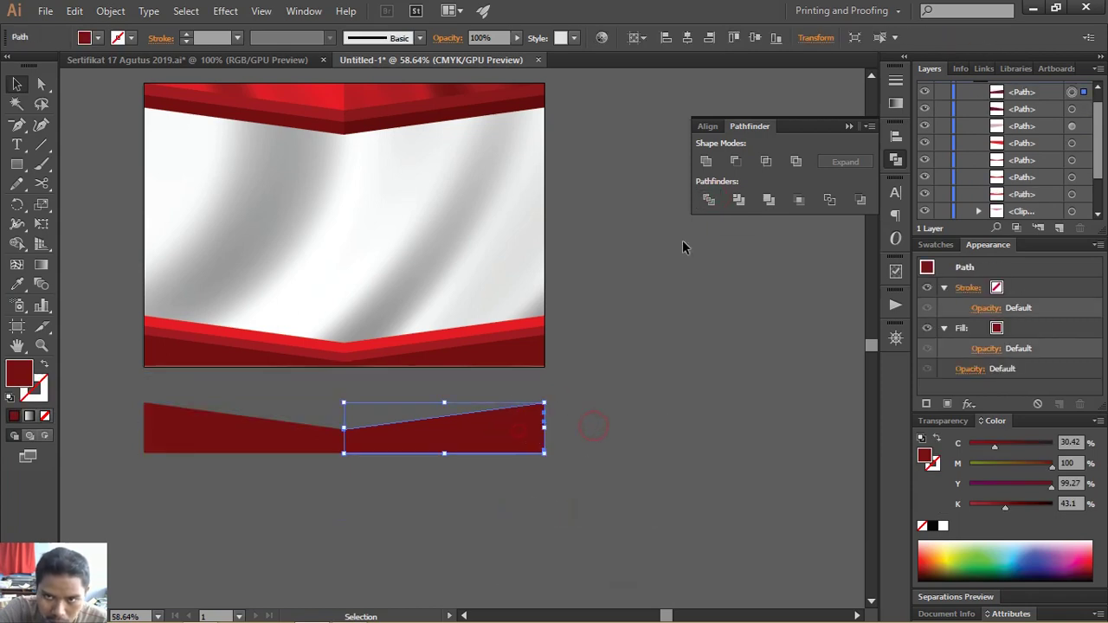
click(777, 39)
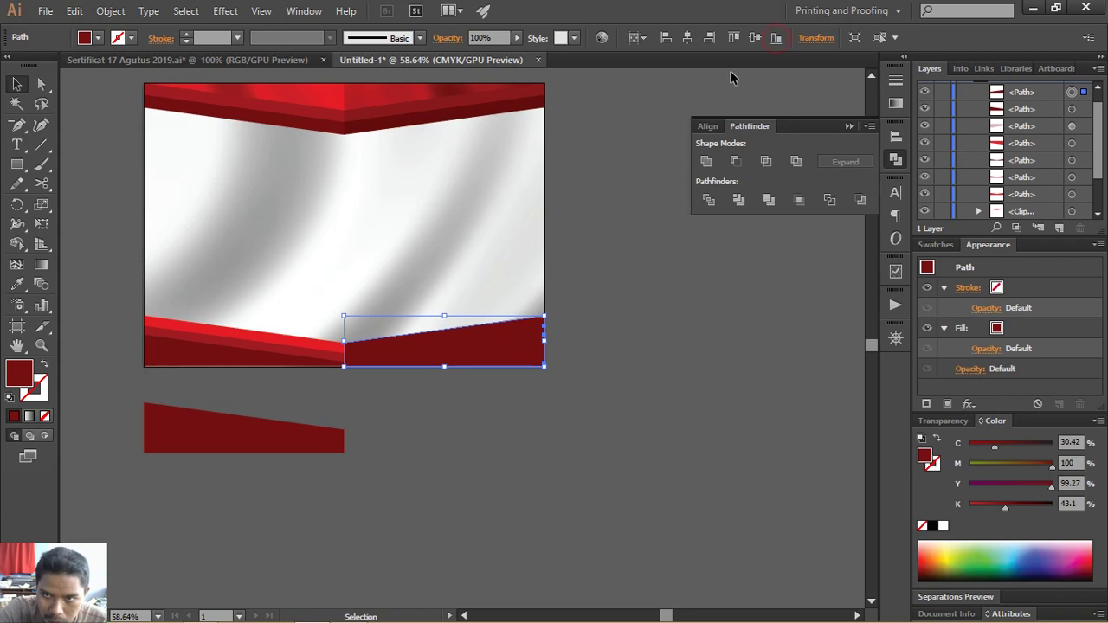
click(300, 436)
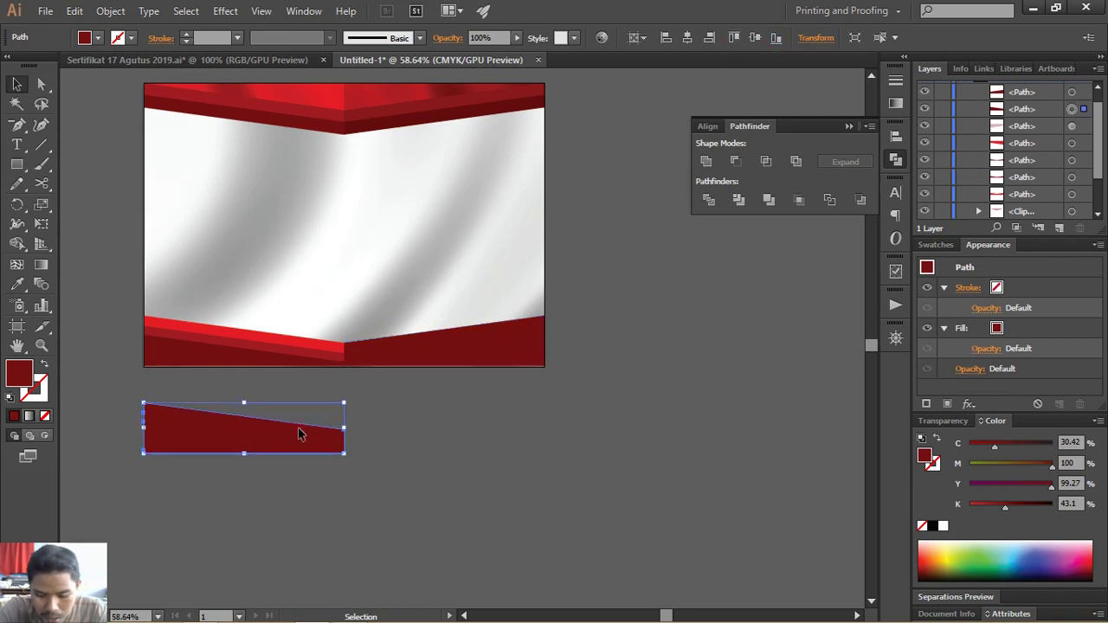
key(Delete)
click(481, 357)
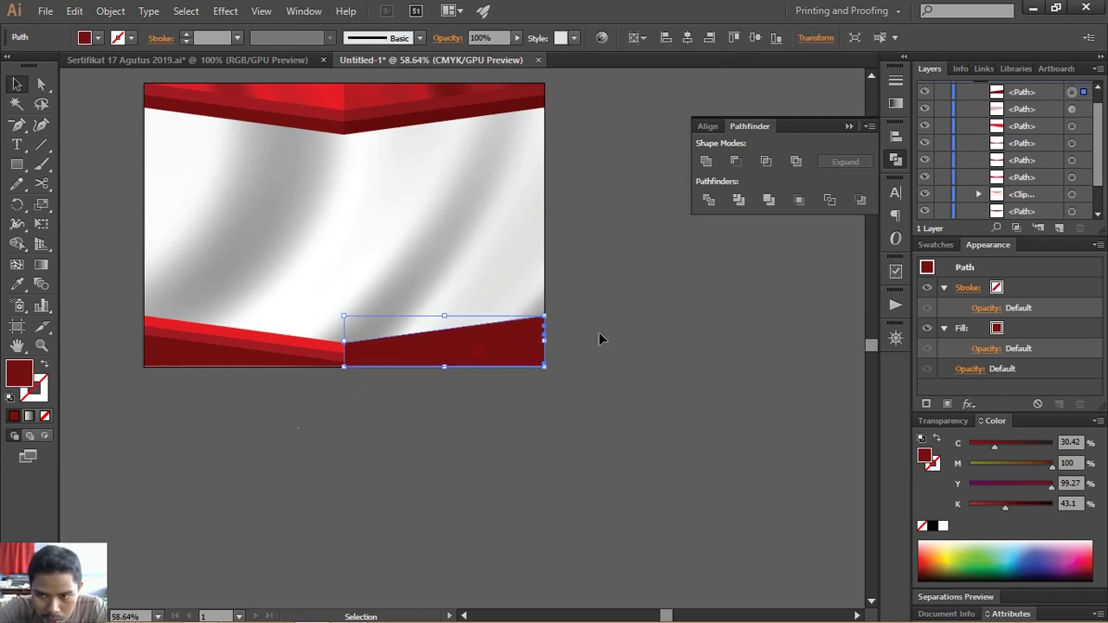
- Give the bottom-right wedge's fill Multiply blending at 44% opacity
click(985, 349)
click(887, 380)
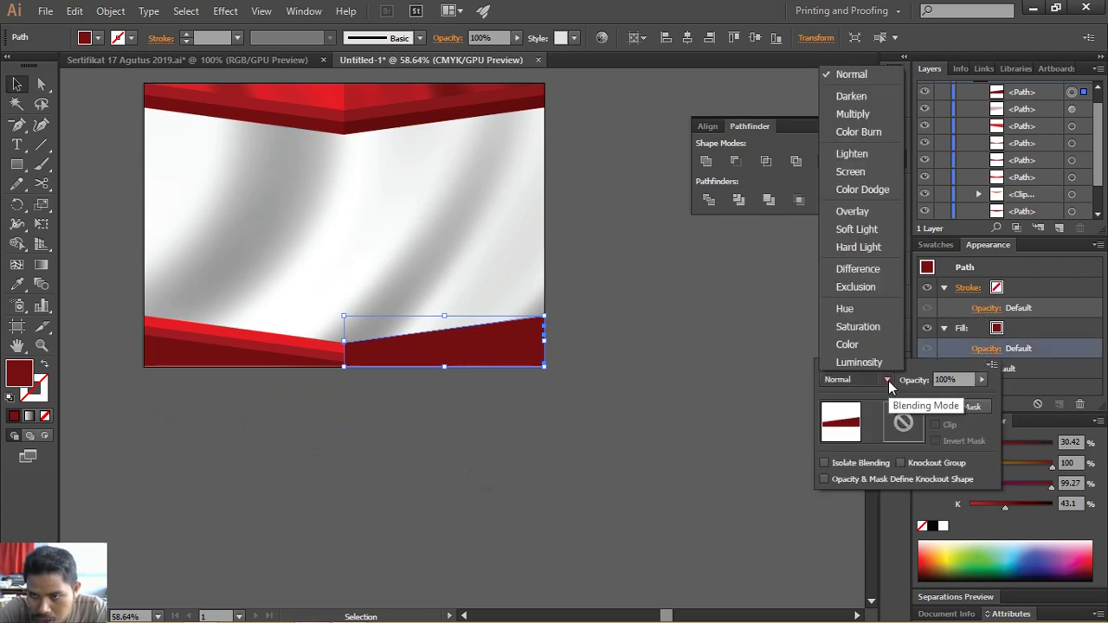
click(854, 114)
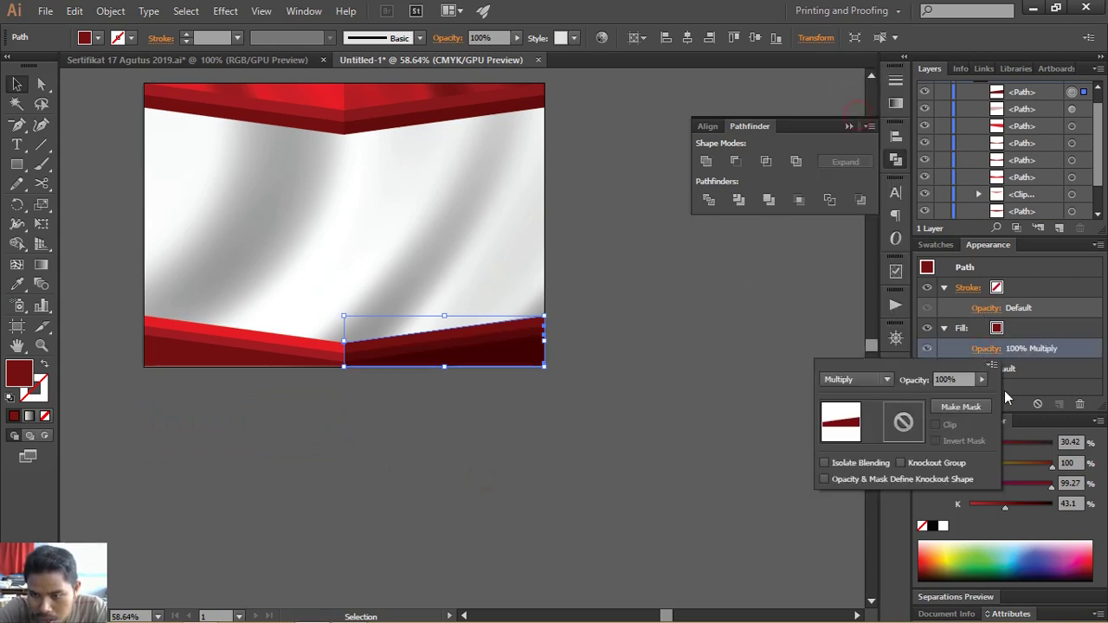
drag(959, 395, 945, 397)
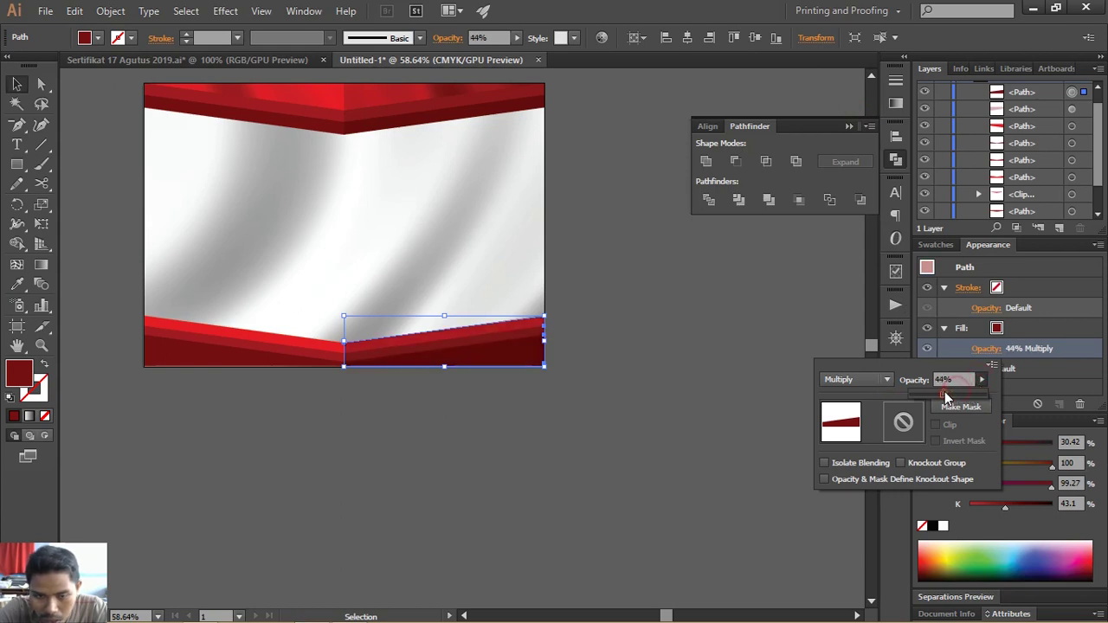
click(636, 384)
- Zoom to the bottom band, then to the upper certificate, and deselect everything
key(z)
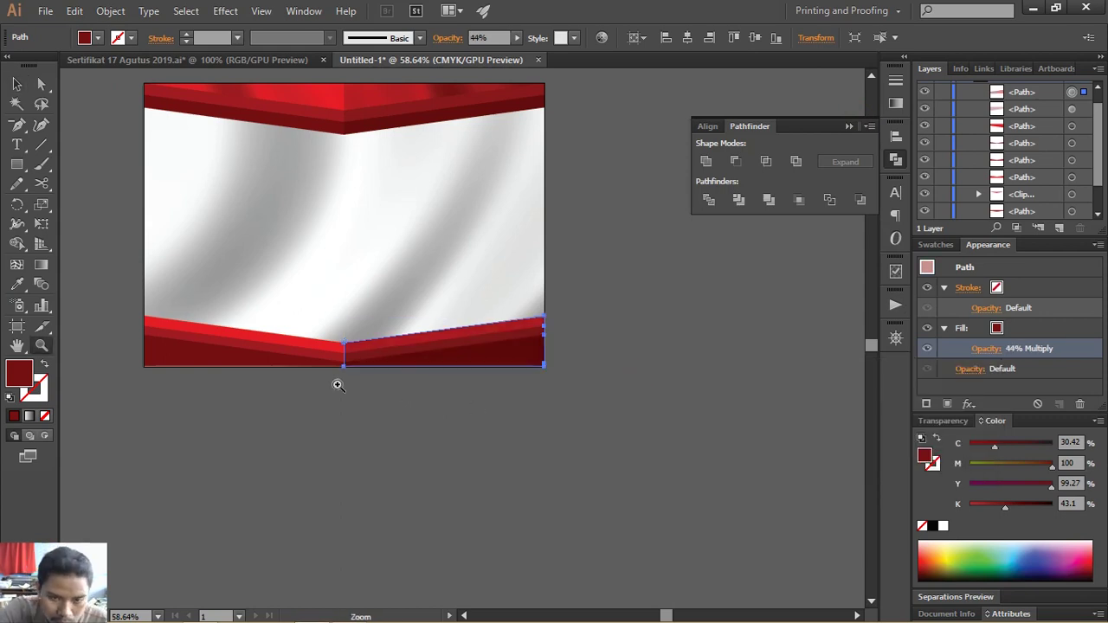
drag(334, 379, 546, 433)
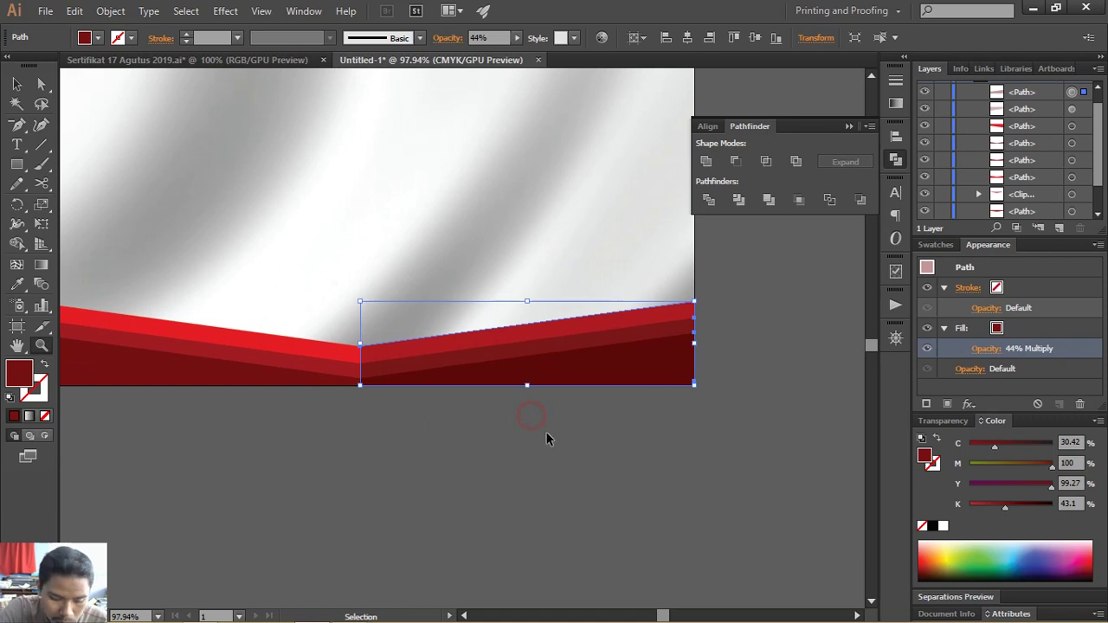
click(16, 83)
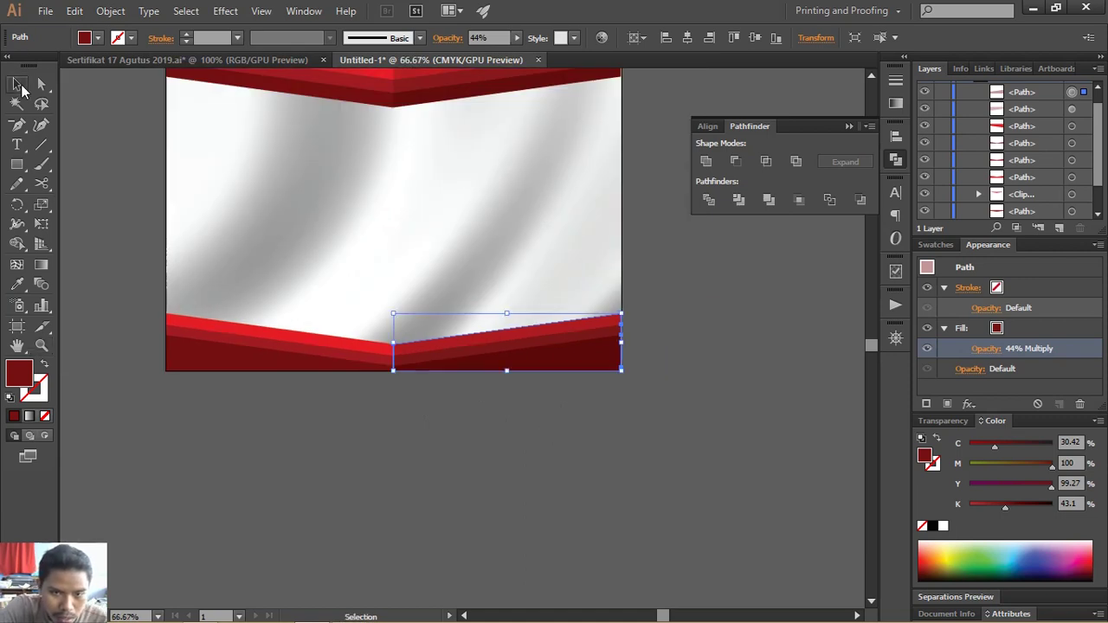
click(161, 161)
drag(492, 300, 516, 451)
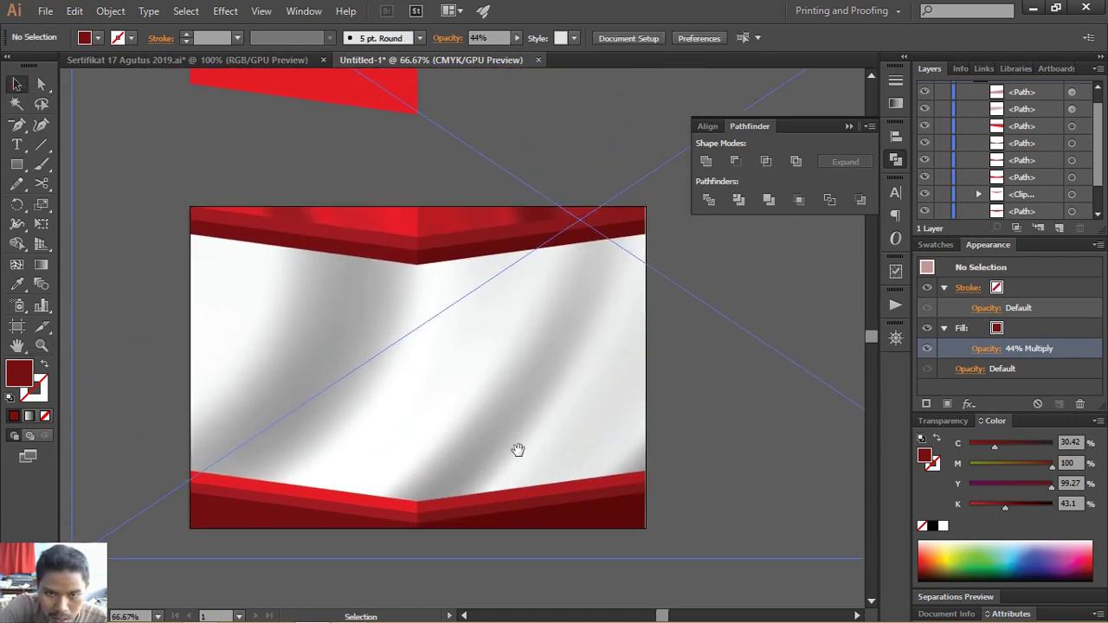
key(z)
mouse_move(403, 331)
mouse_down()
mouse_move(525, 393)
mouse_move(515, 393)
mouse_up()
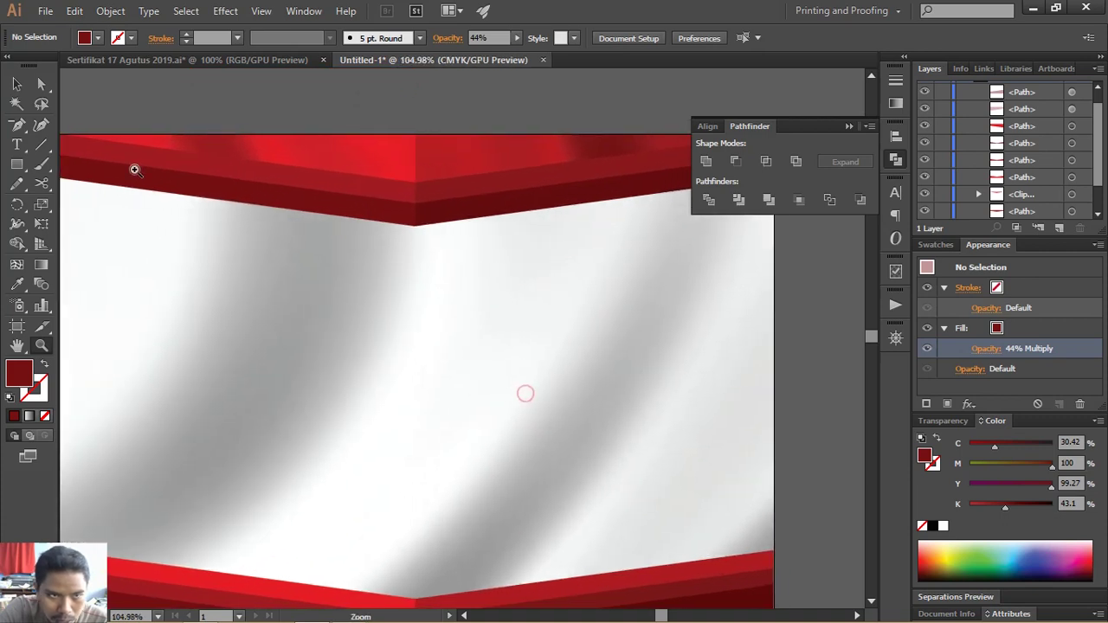
click(17, 83)
click(468, 355)
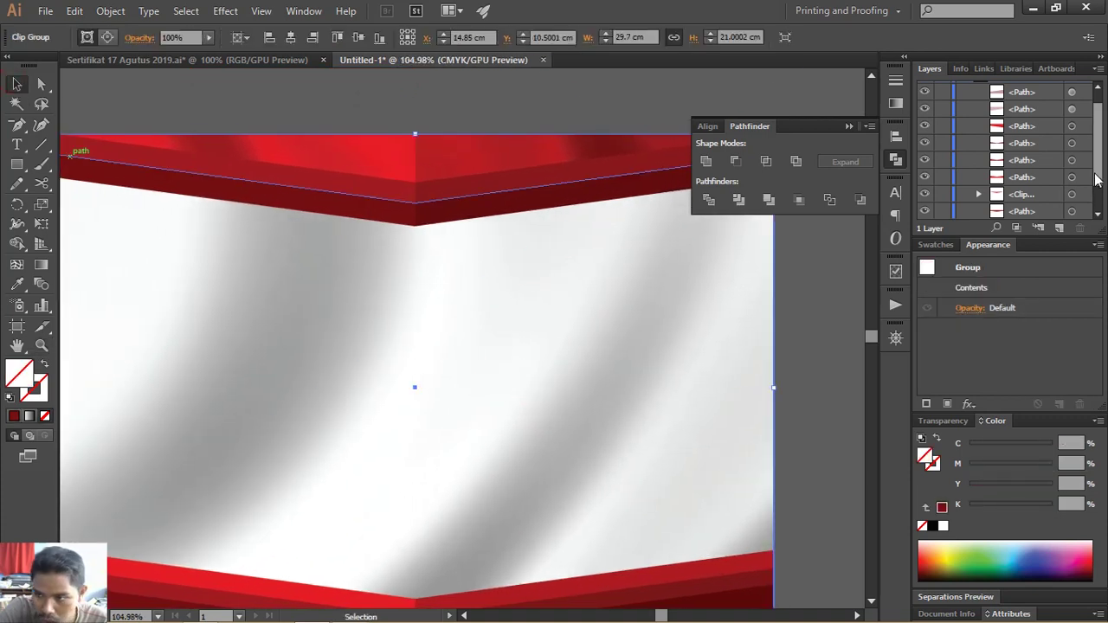
scroll(1021, 173, down, 2)
key(ctrl+shift+a)
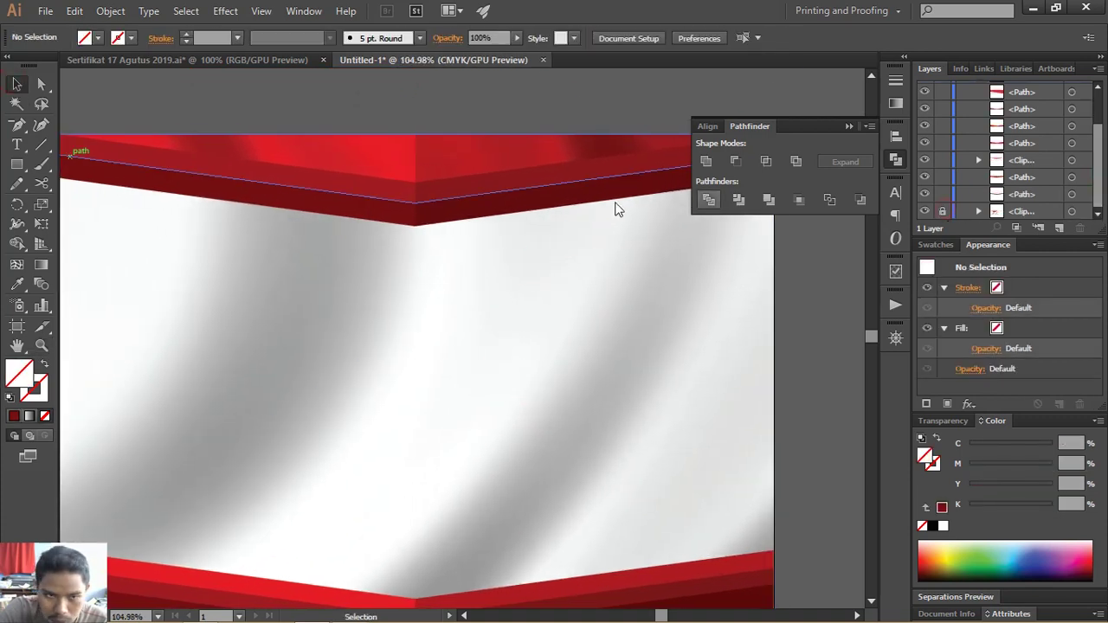
scroll(1082, 153, up, 2)
- Collapse Layer 1 and create a new Layer 2 for the ribbon
click(962, 90)
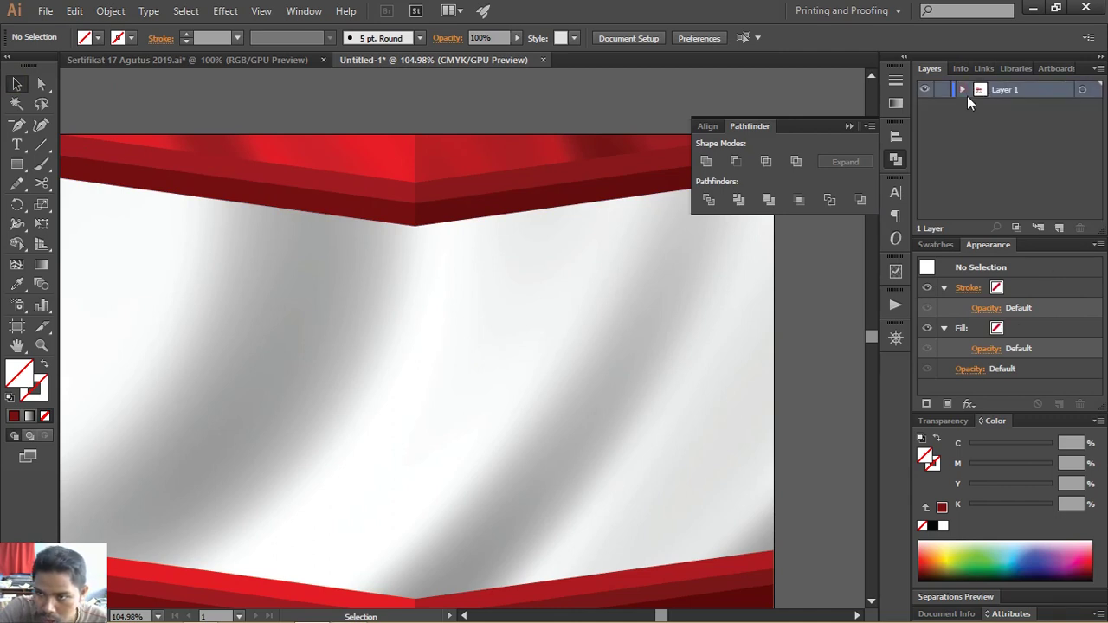
click(1057, 228)
mouse_move(430, 300)
mouse_down()
mouse_move(470, 281)
mouse_move(403, 300)
mouse_up()
- Draw a long thin bar below the top band, filled with the bottom band's dark red
key(m)
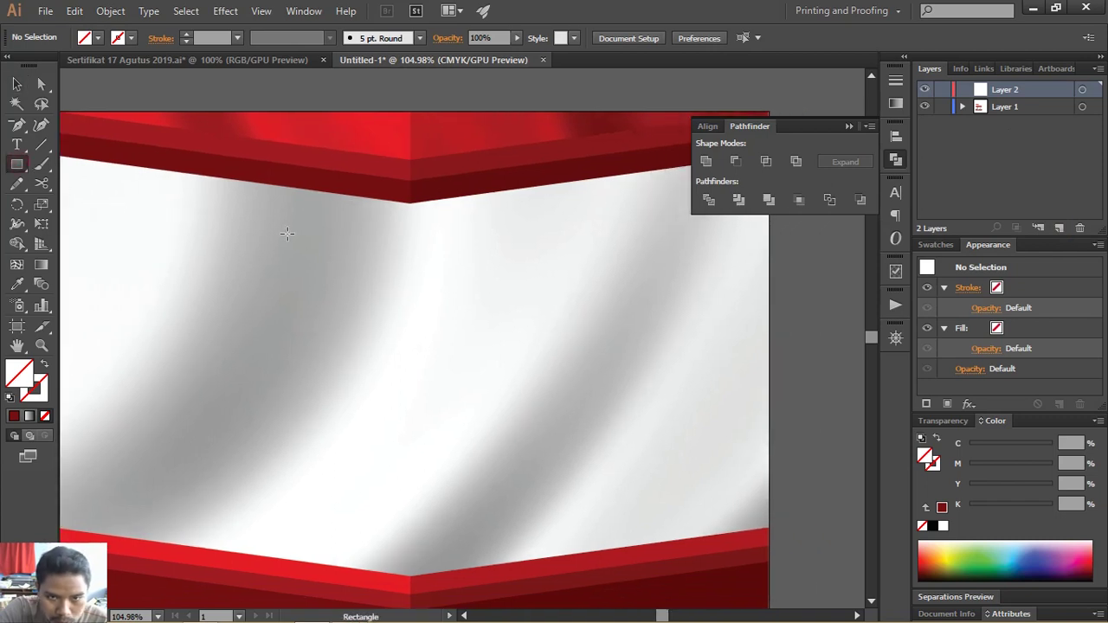
drag(288, 233, 608, 268)
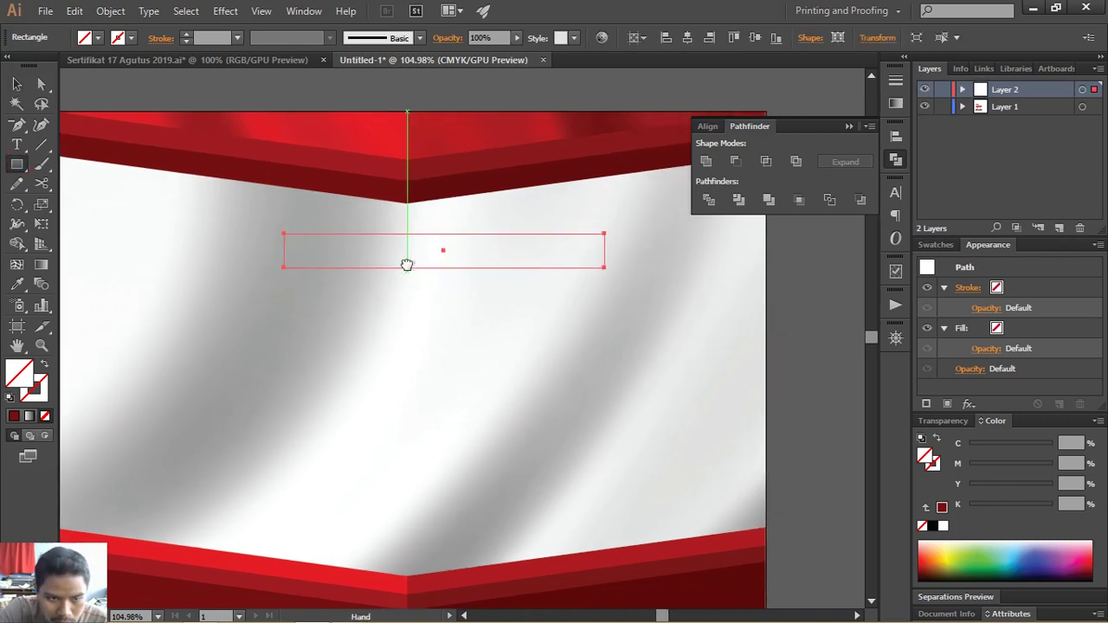
drag(407, 264, 402, 265)
key(i)
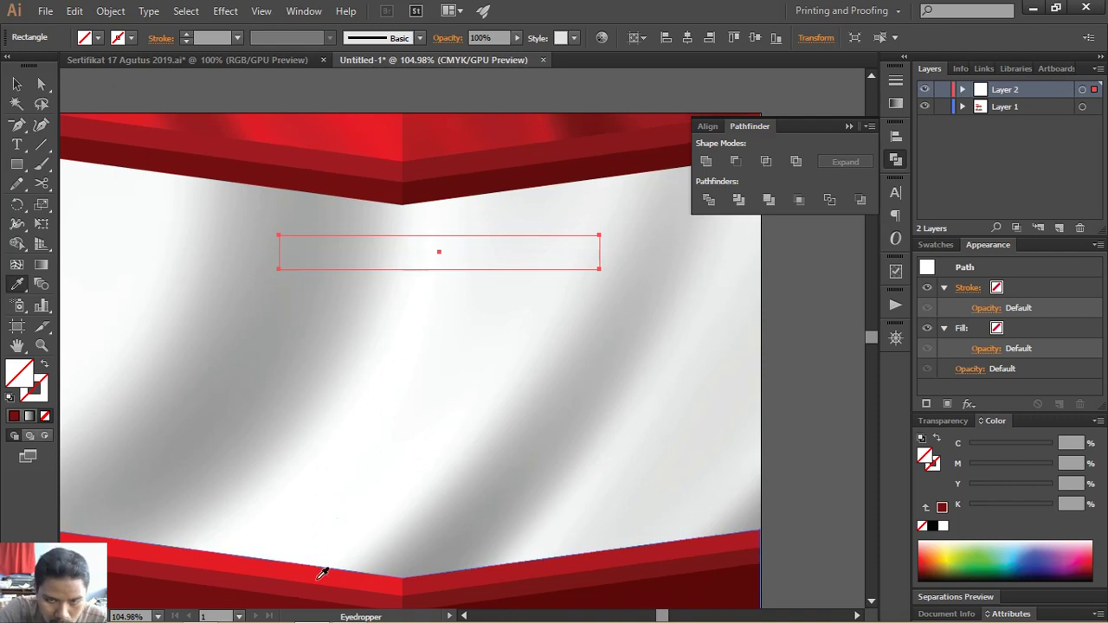
click(336, 566)
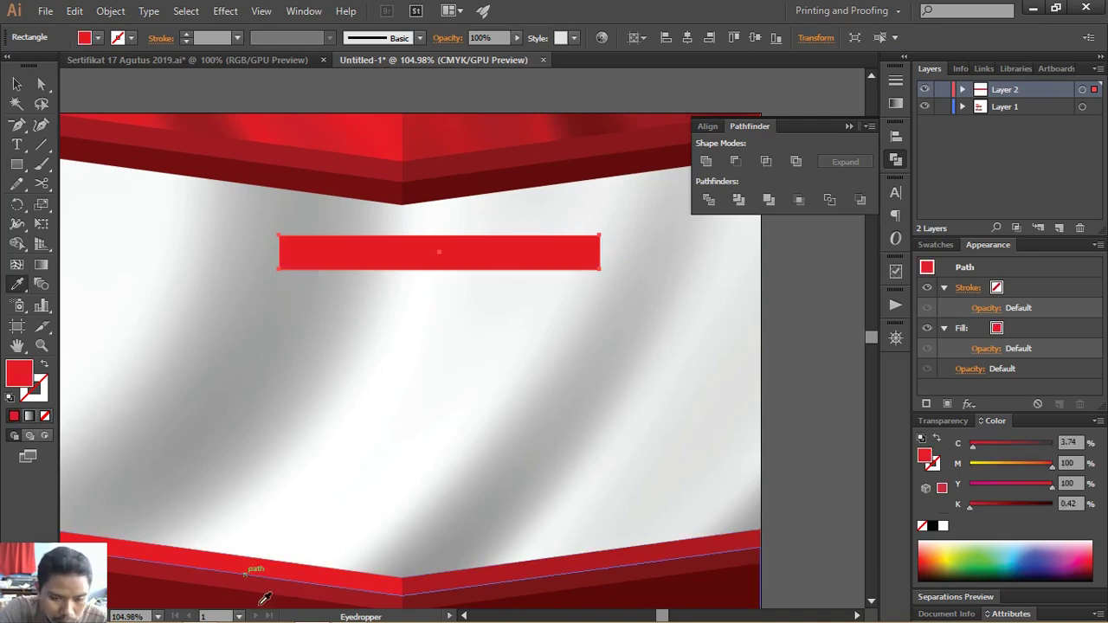
click(234, 572)
click(21, 90)
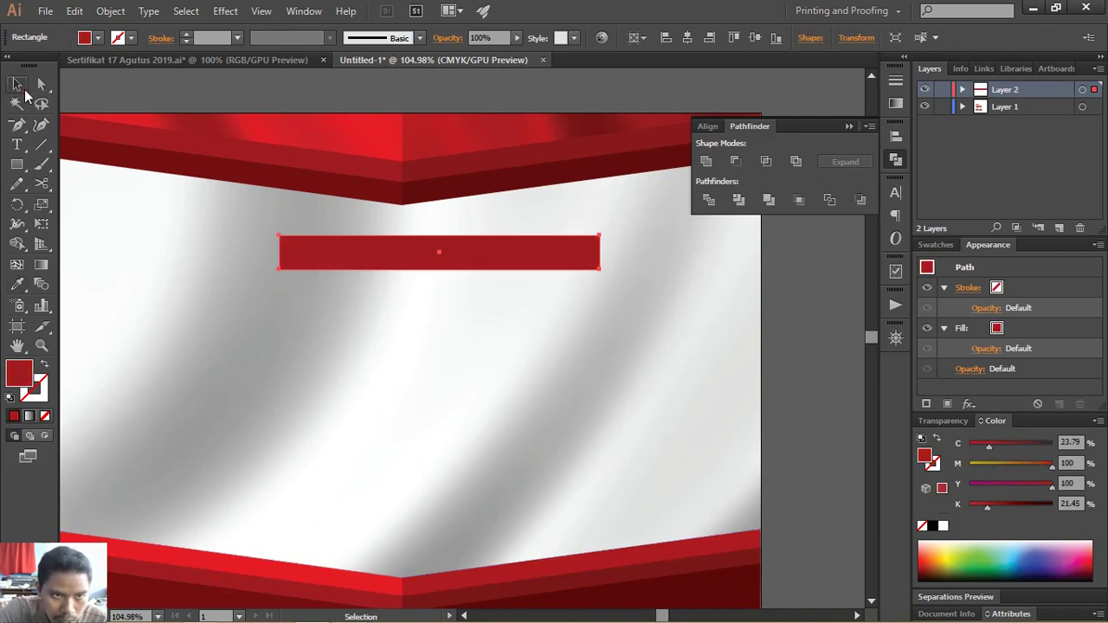
drag(346, 258, 326, 258)
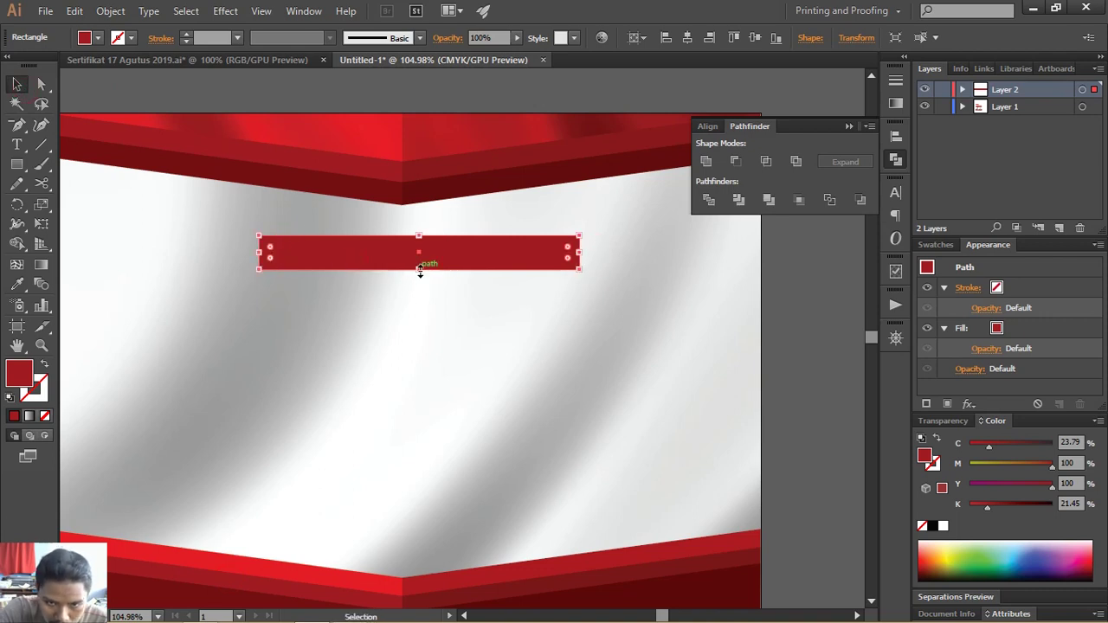
- Duplicate the bar below and shorten the copy into a small block
mouse_move(419, 270)
mouse_down()
mouse_move(447, 256)
mouse_move(456, 296)
mouse_move(497, 312)
mouse_up()
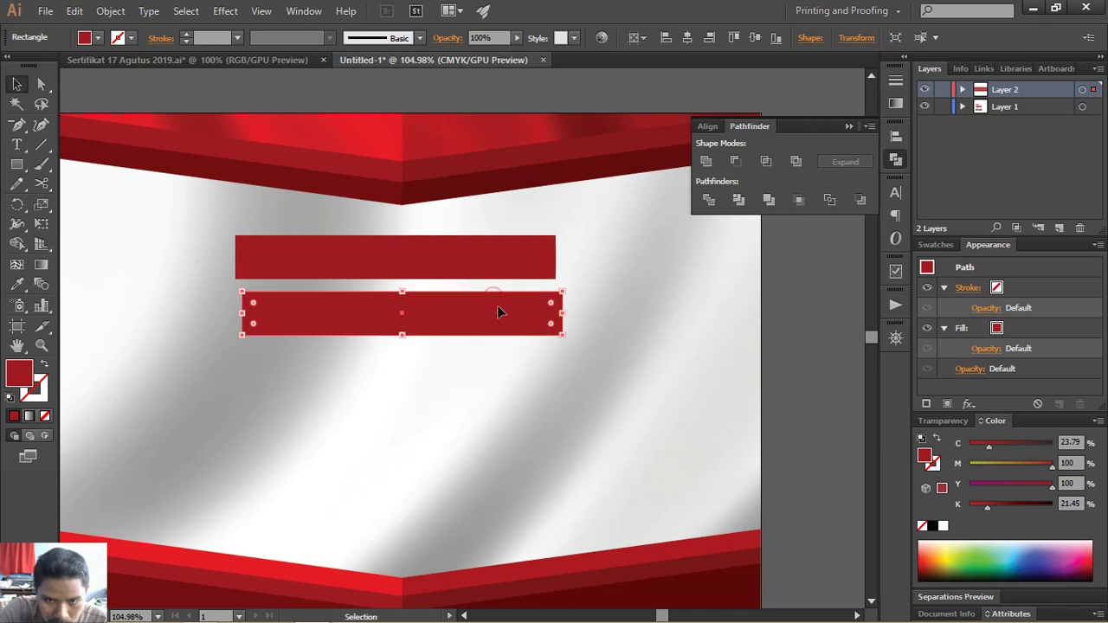
drag(242, 322, 541, 326)
key(z)
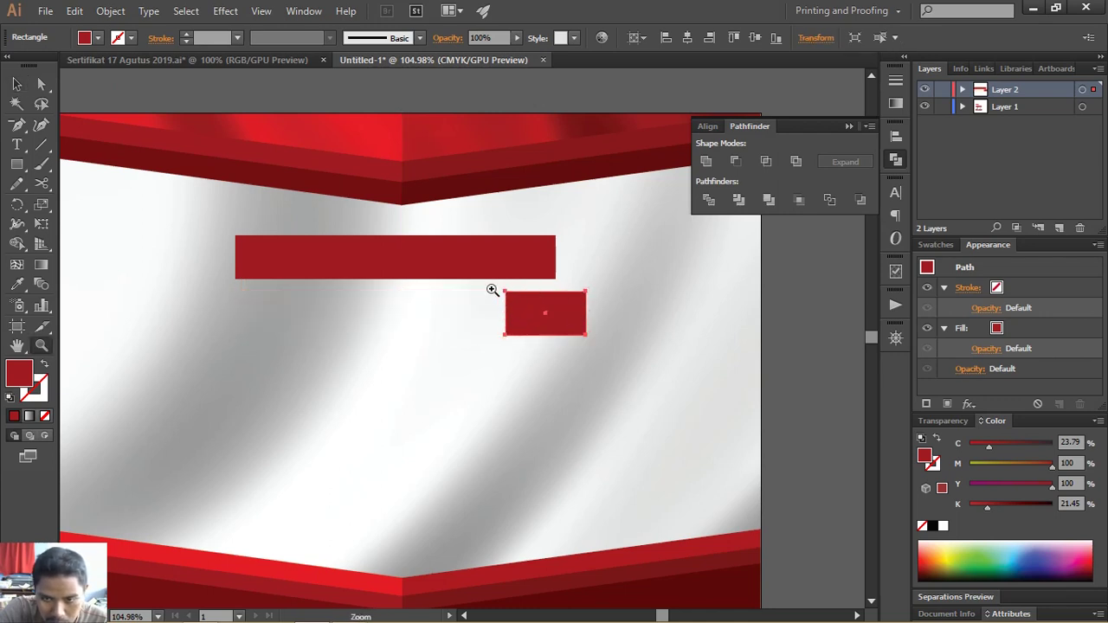
drag(490, 289, 600, 346)
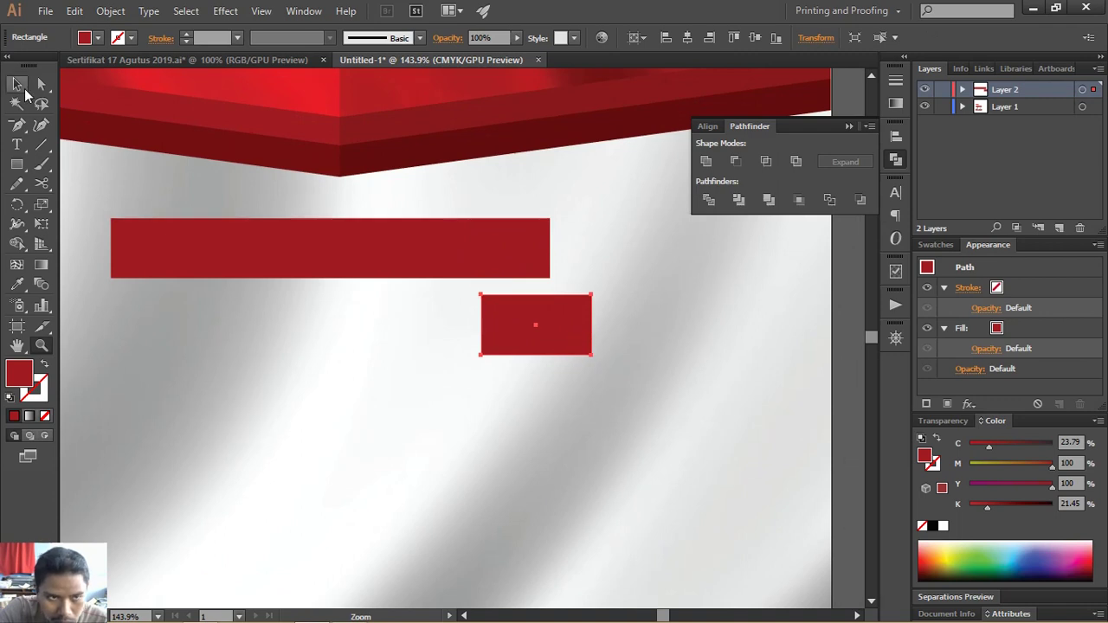
click(25, 90)
drag(490, 325, 504, 325)
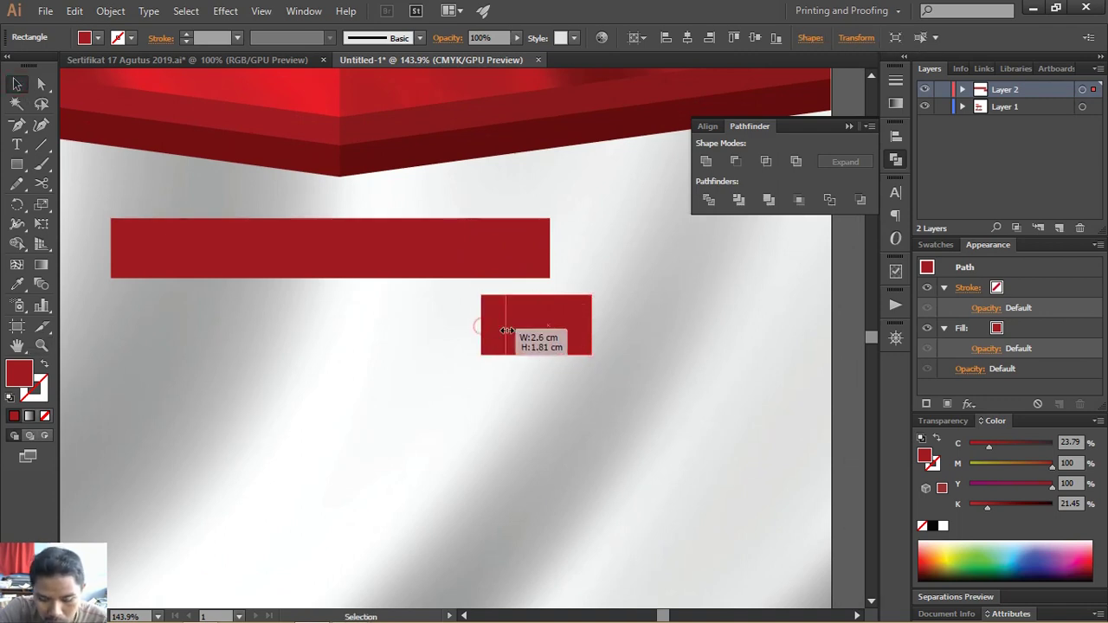
- Notch the block's right end with an inward anchor and move the tail under the bar's right end
key(plus)
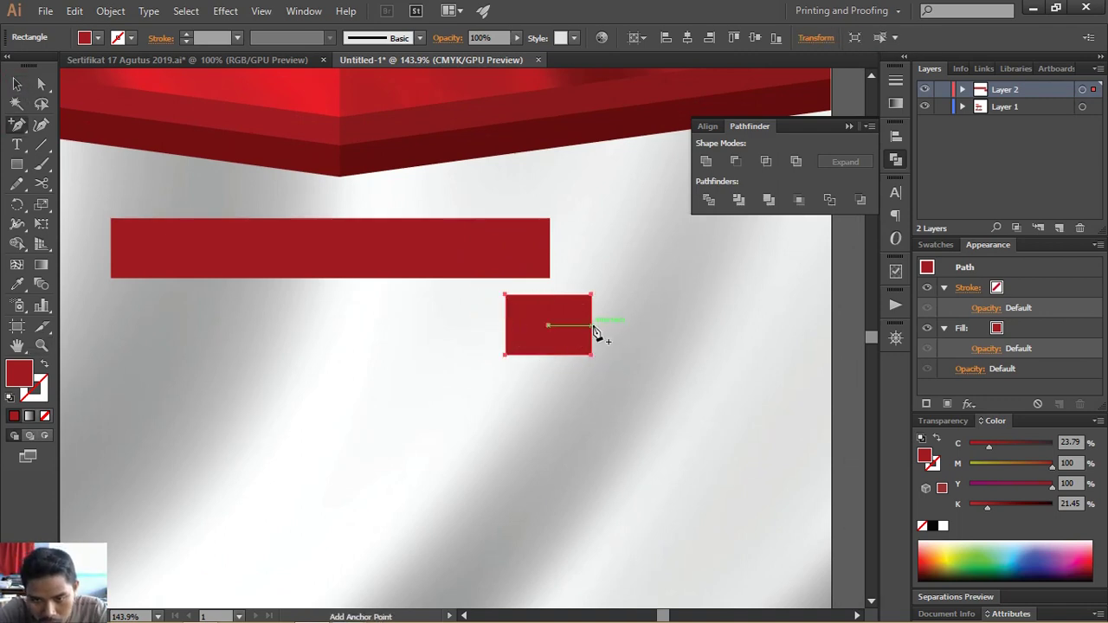
click(592, 327)
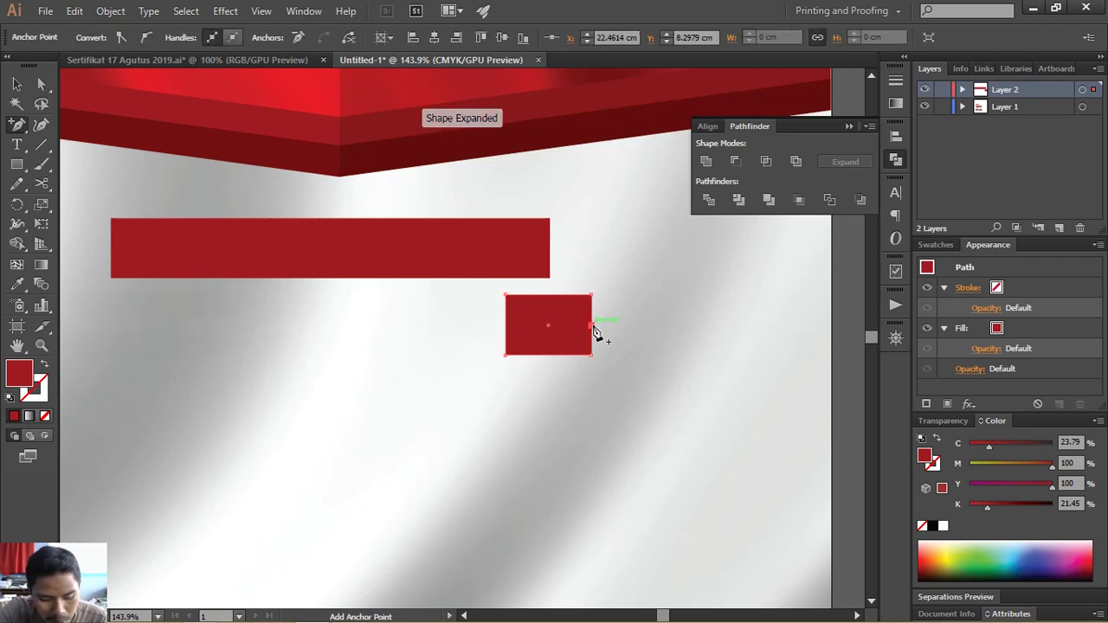
key(a)
drag(592, 326, 569, 325)
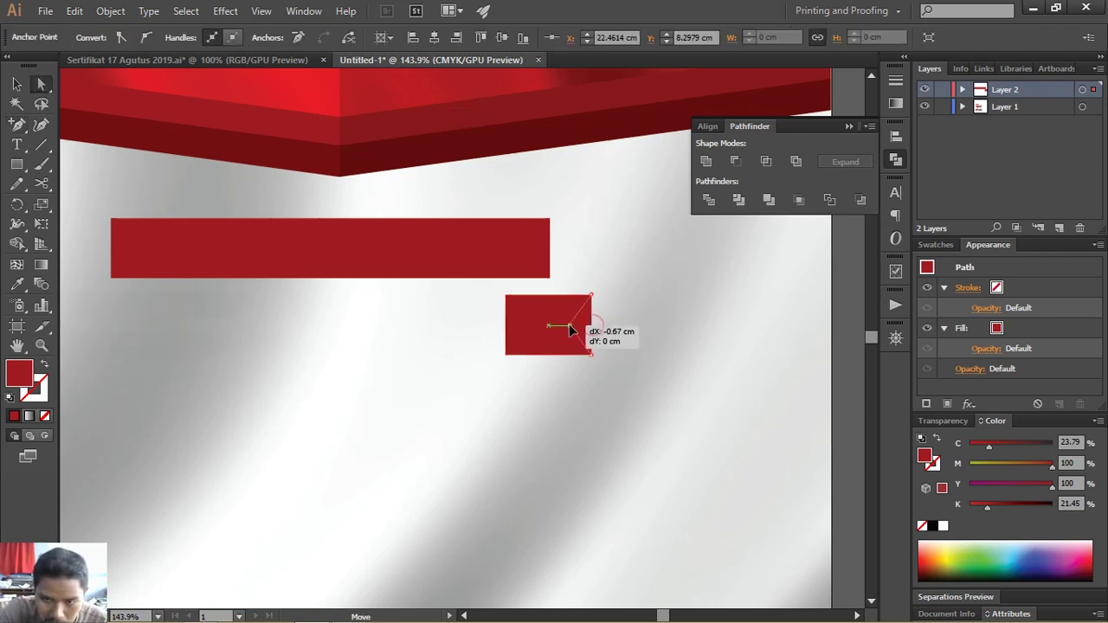
click(17, 84)
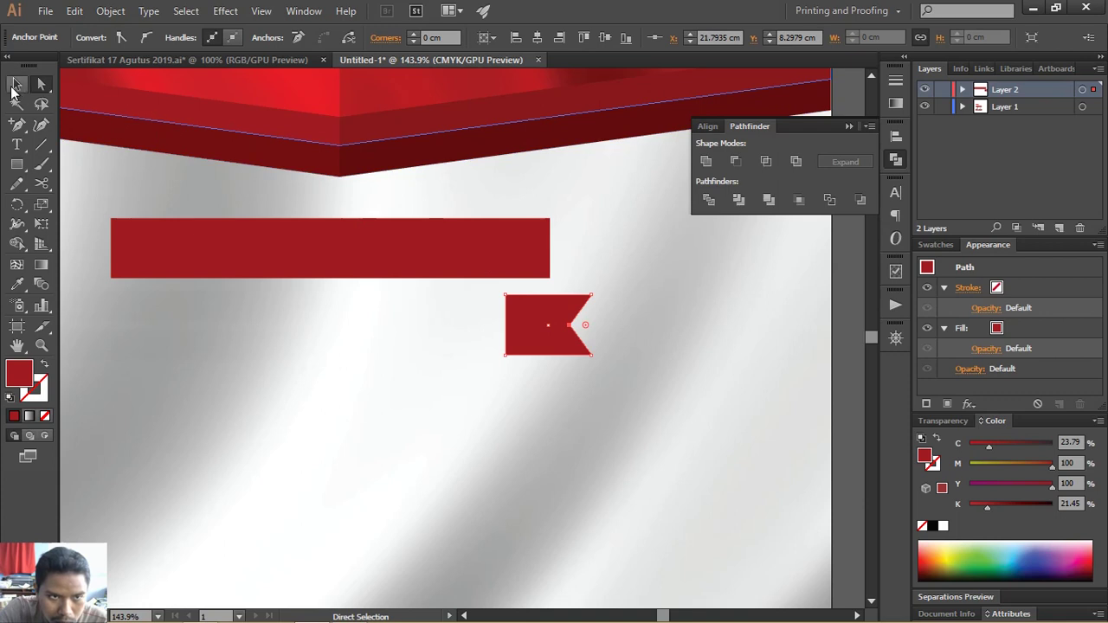
drag(545, 341, 581, 292)
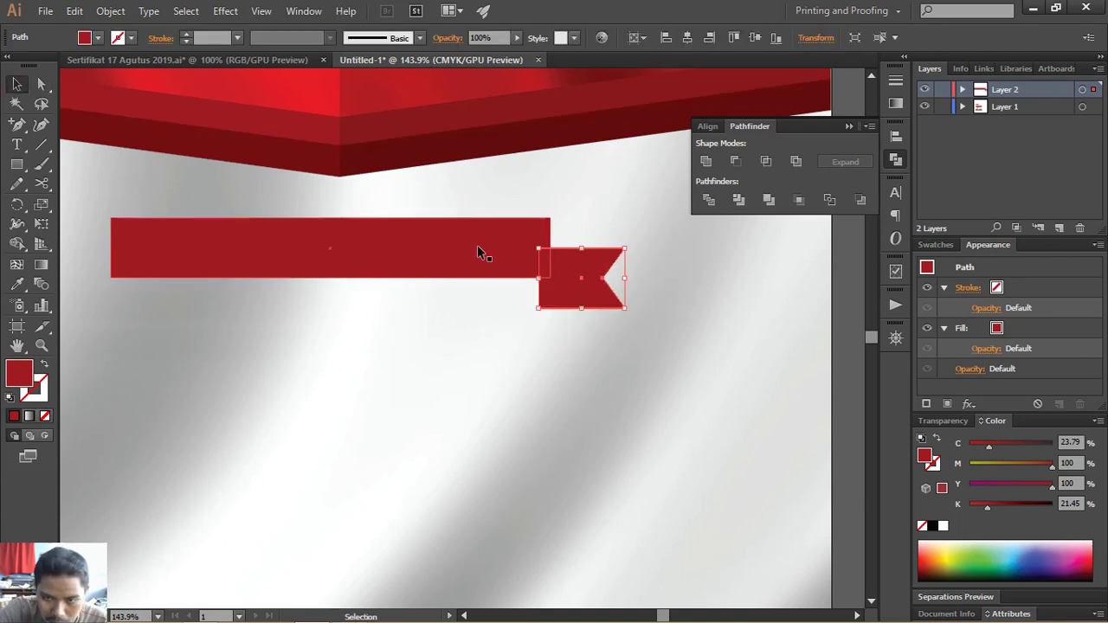
click(477, 245)
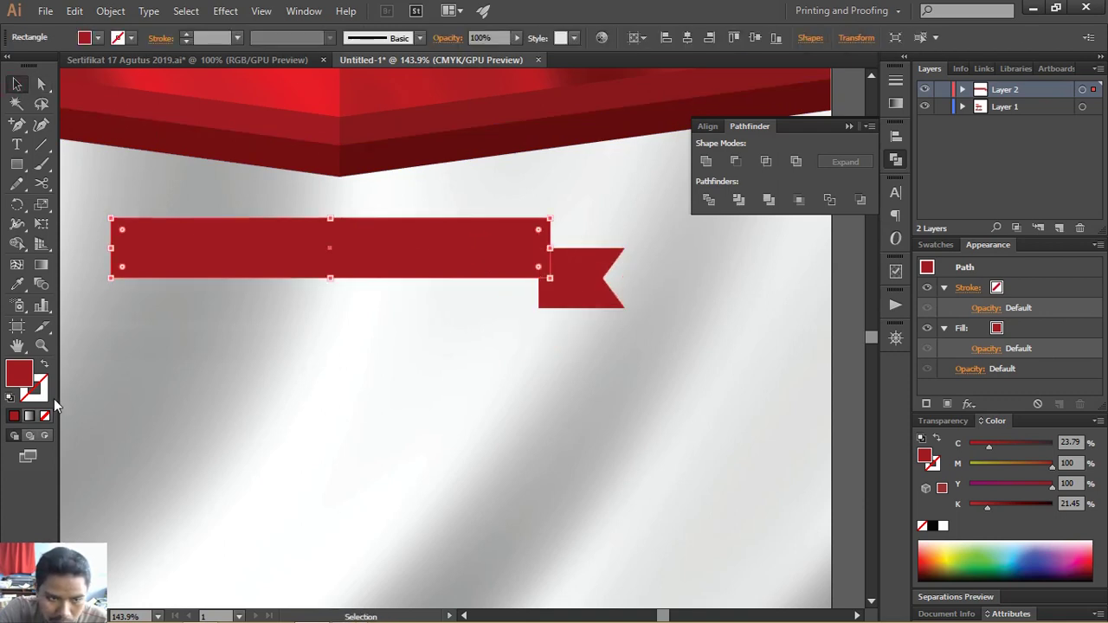
- Change the long ribbon bar's fill to the brighter red C9000A
double_click(25, 374)
drag(702, 260, 730, 221)
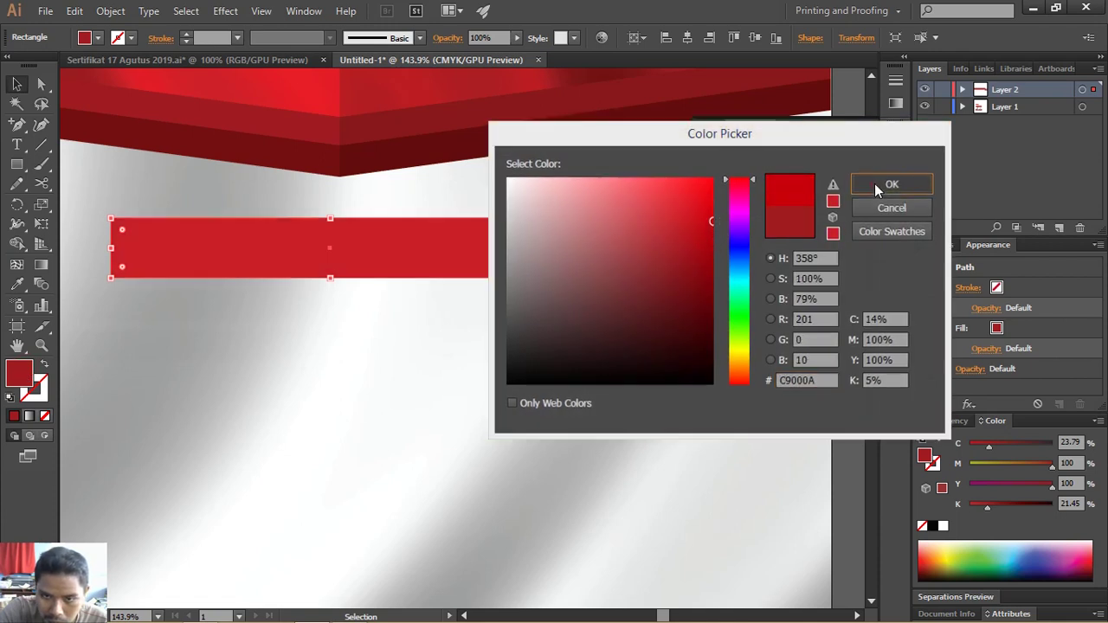
click(874, 184)
- Stack the bar above the notched flag tail in Layer 2 and tuck the tail beneath it
click(669, 304)
drag(589, 287, 579, 270)
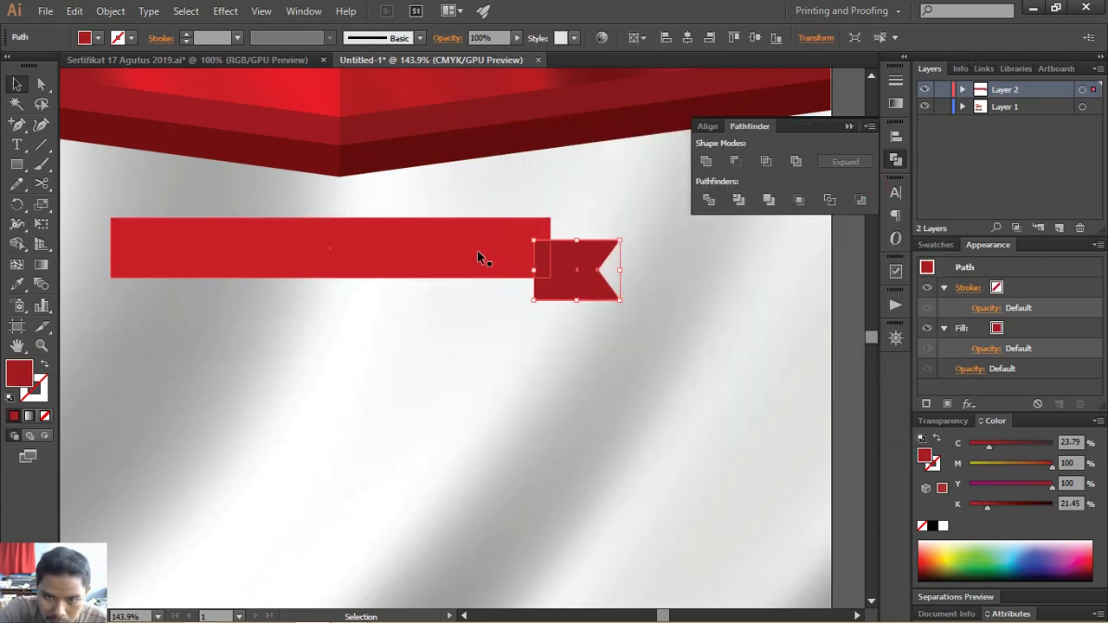
click(477, 250)
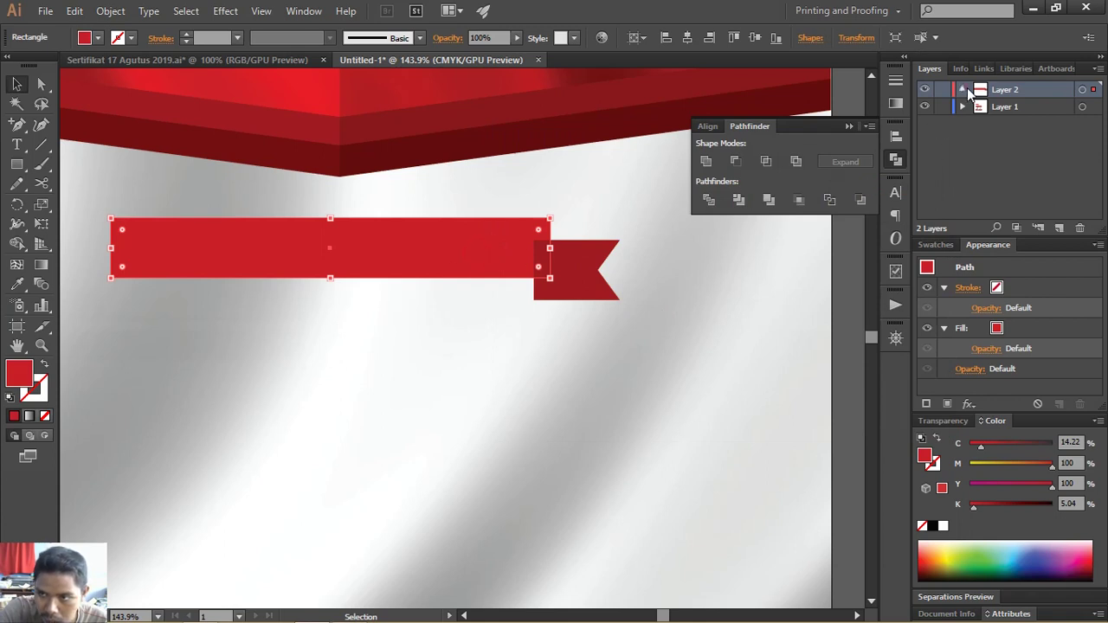
click(961, 89)
drag(1033, 127, 1045, 100)
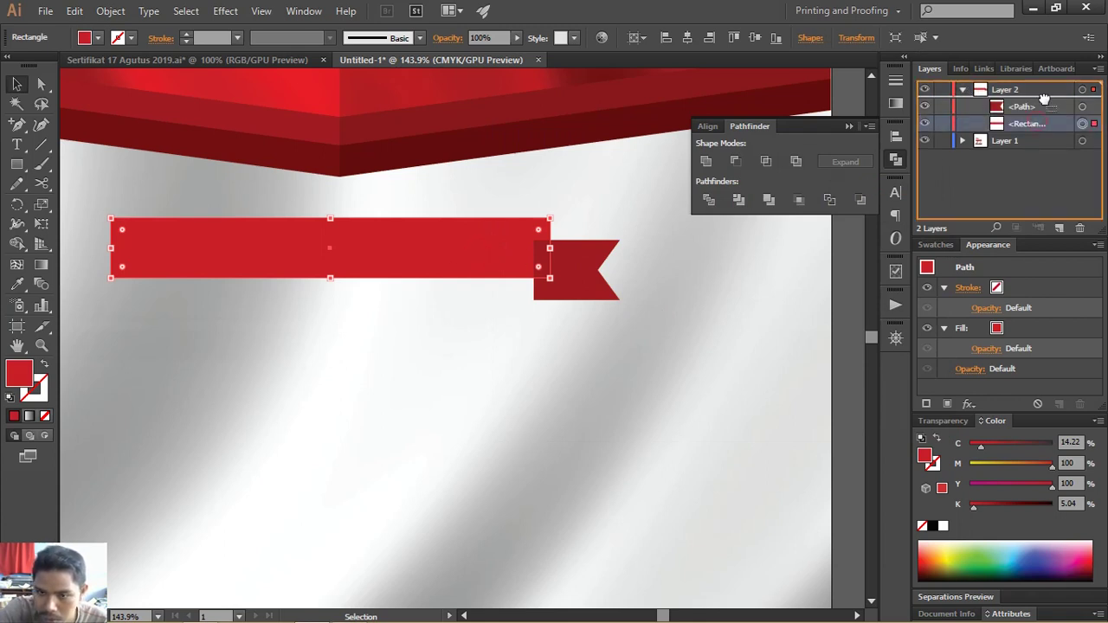
click(643, 268)
mouse_move(579, 276)
mouse_down()
mouse_move(564, 262)
mouse_move(572, 270)
mouse_up()
click(627, 279)
- Zoom in on the ribbon's end and lower the flag tail slightly below the bar
key(z)
click(531, 295)
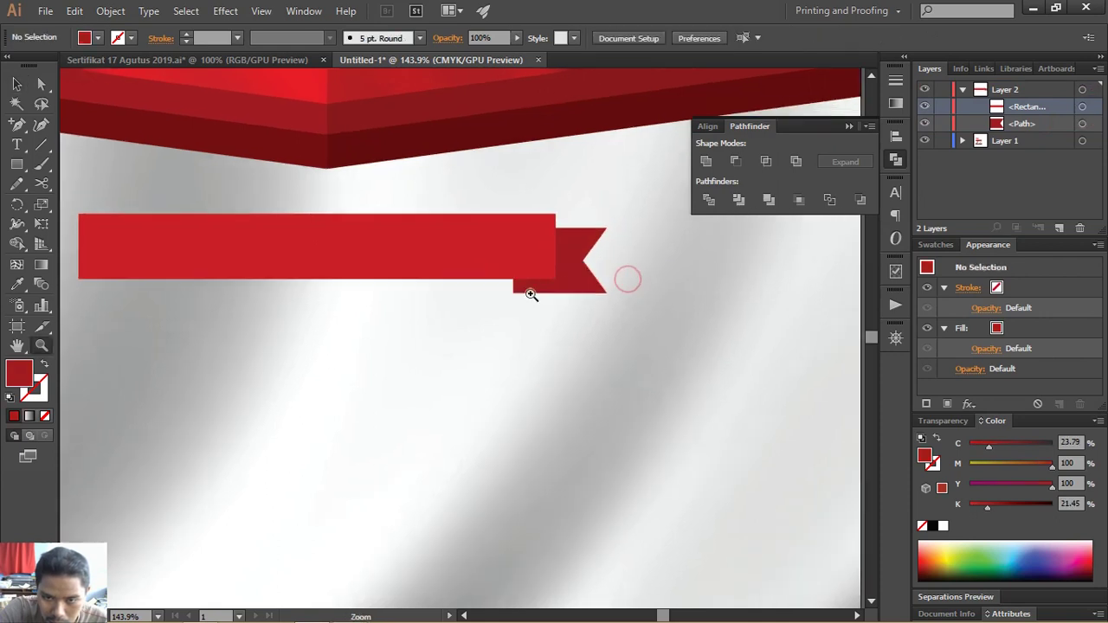
click(530, 294)
click(494, 286)
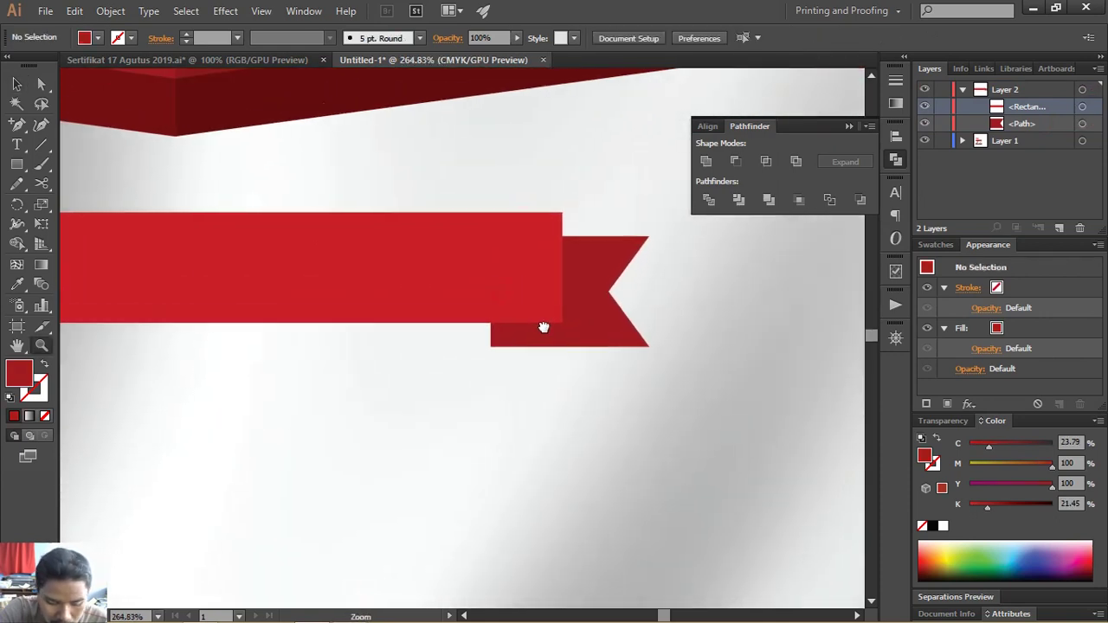
key(v)
drag(588, 338, 588, 346)
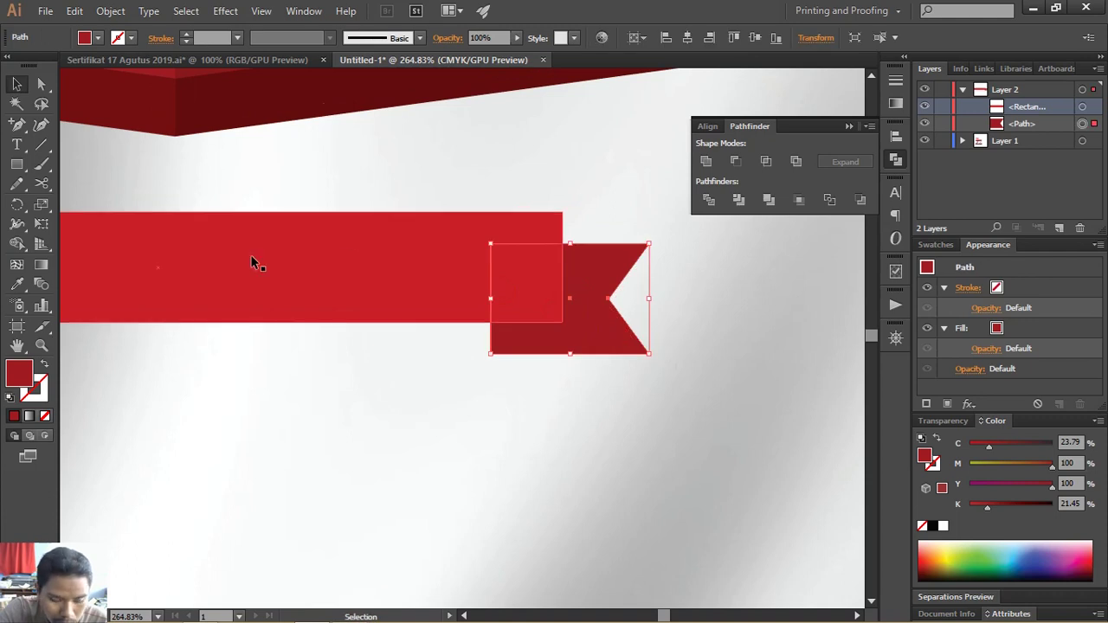
key(p)
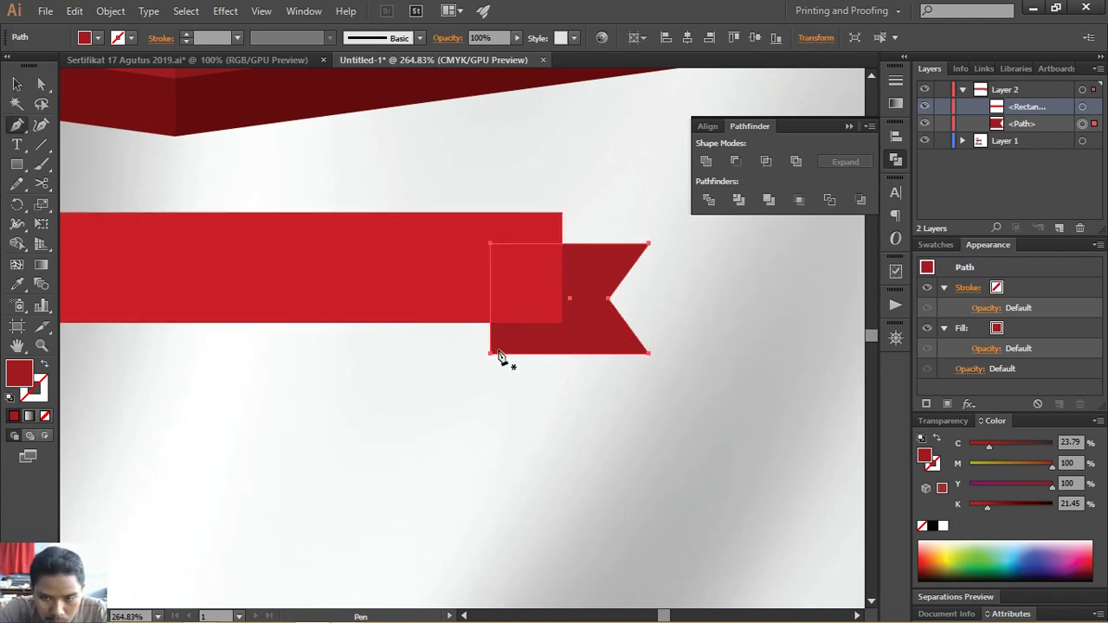
- Draw a closed fold shape with the Pen where the banner meets its right tail
click(556, 335)
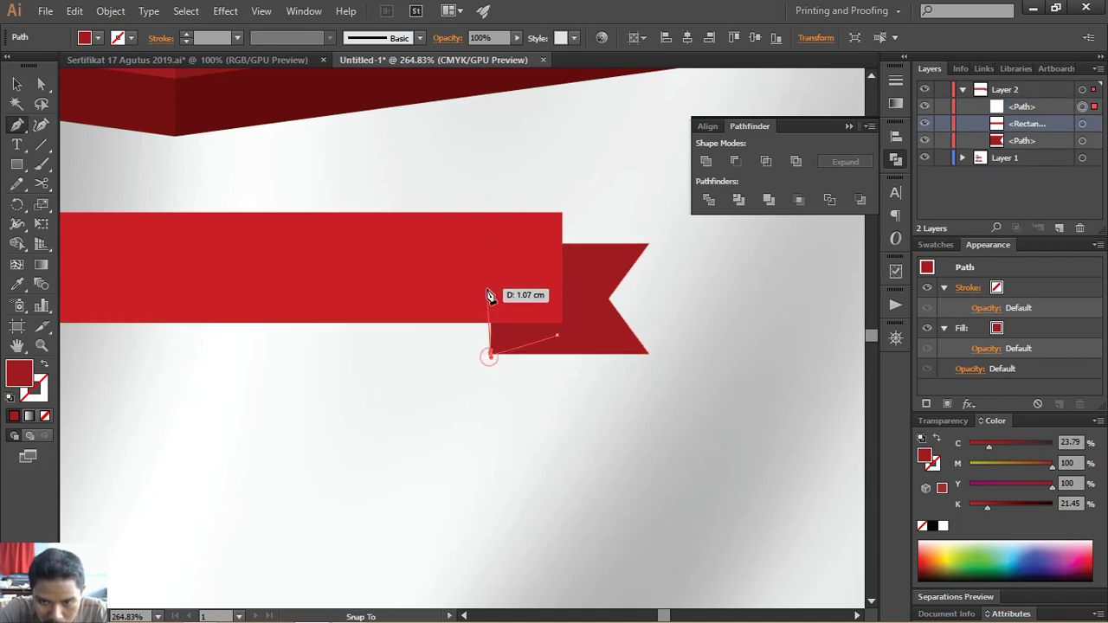
click(489, 352)
click(486, 289)
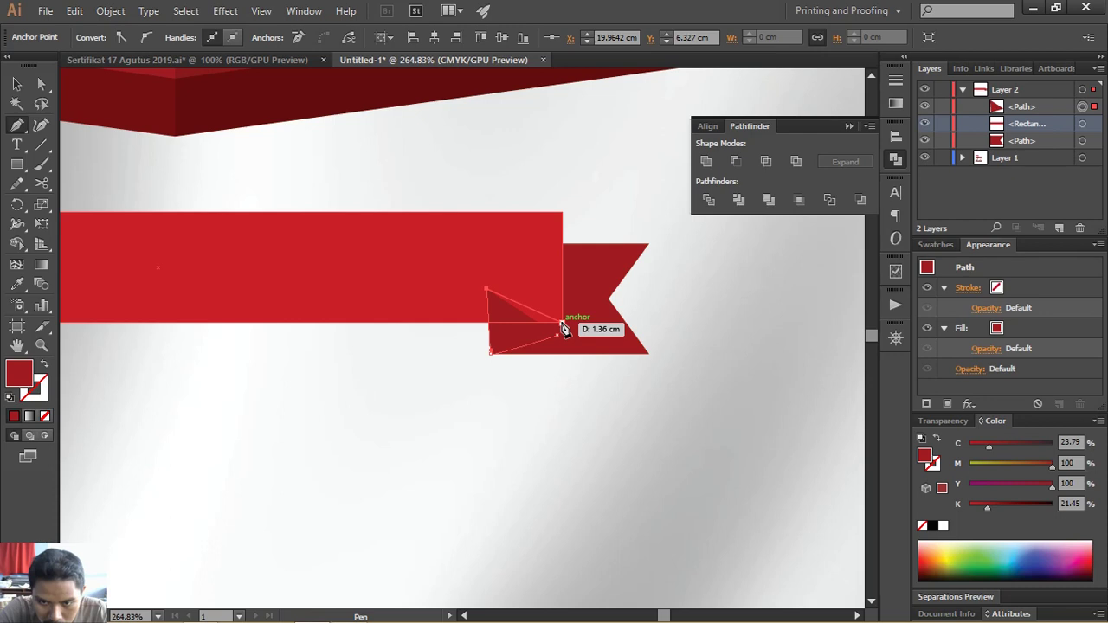
click(562, 323)
click(556, 335)
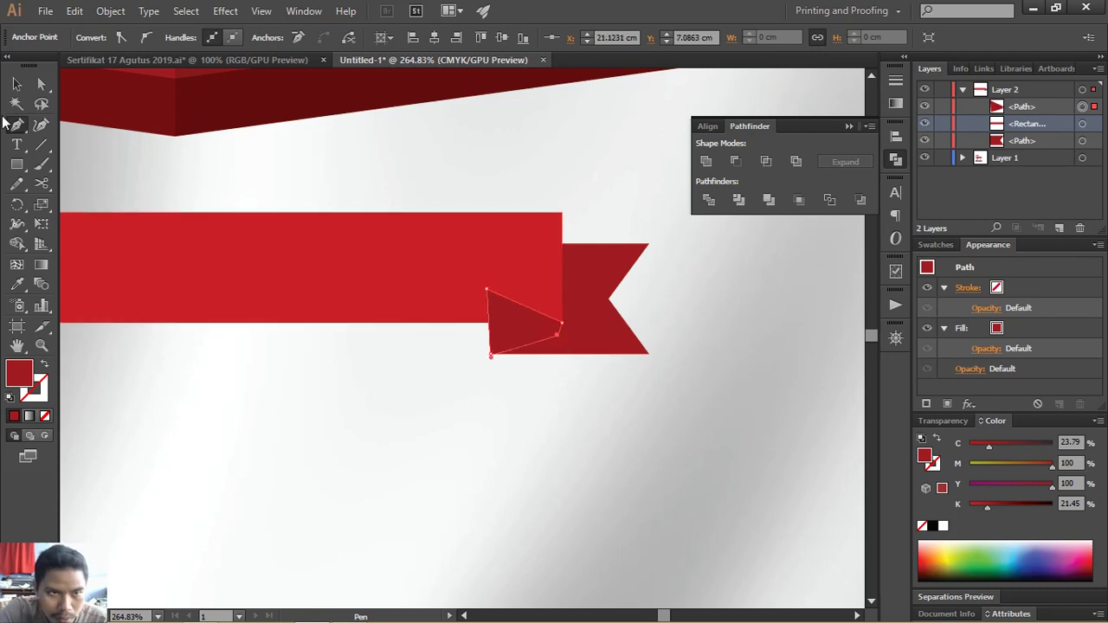
- Fill the fold shape with dark red #630005
click(16, 84)
double_click(23, 373)
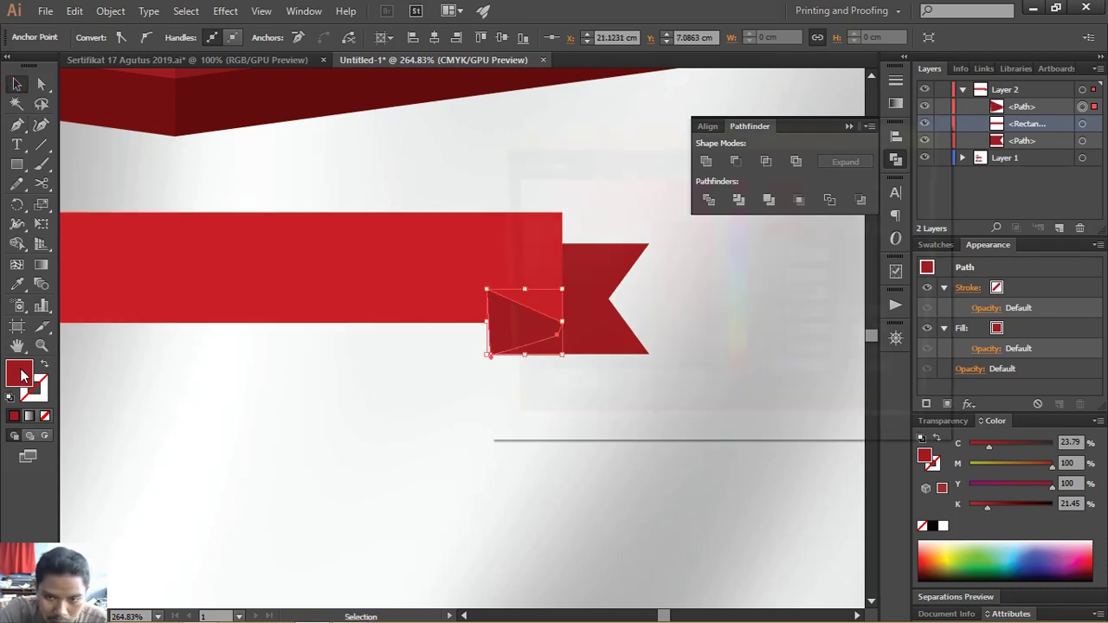
drag(668, 291, 711, 304)
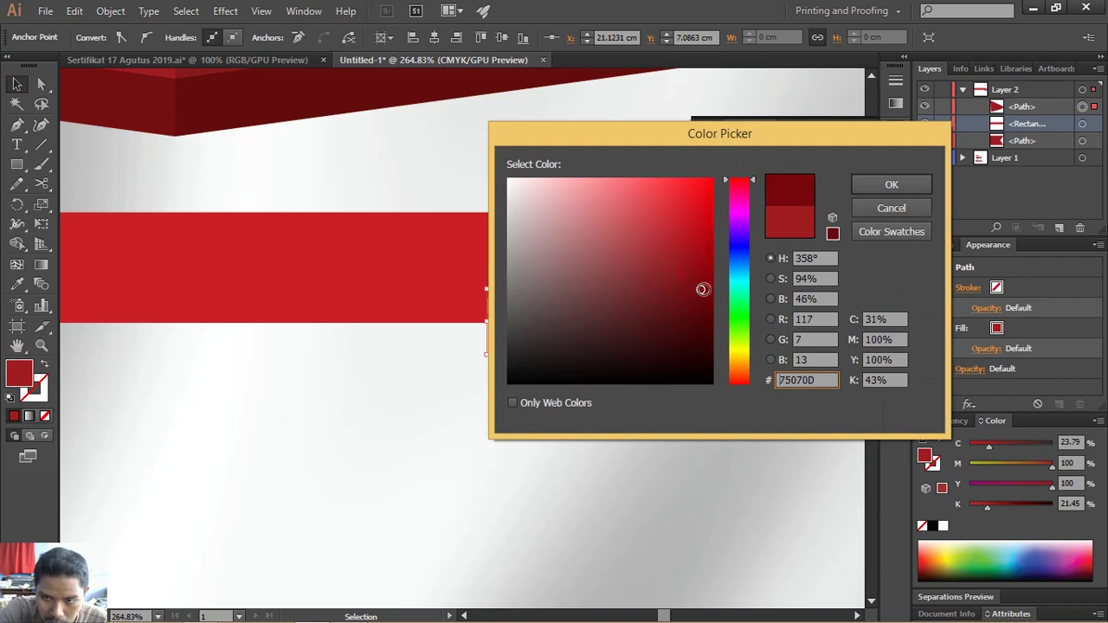
click(864, 186)
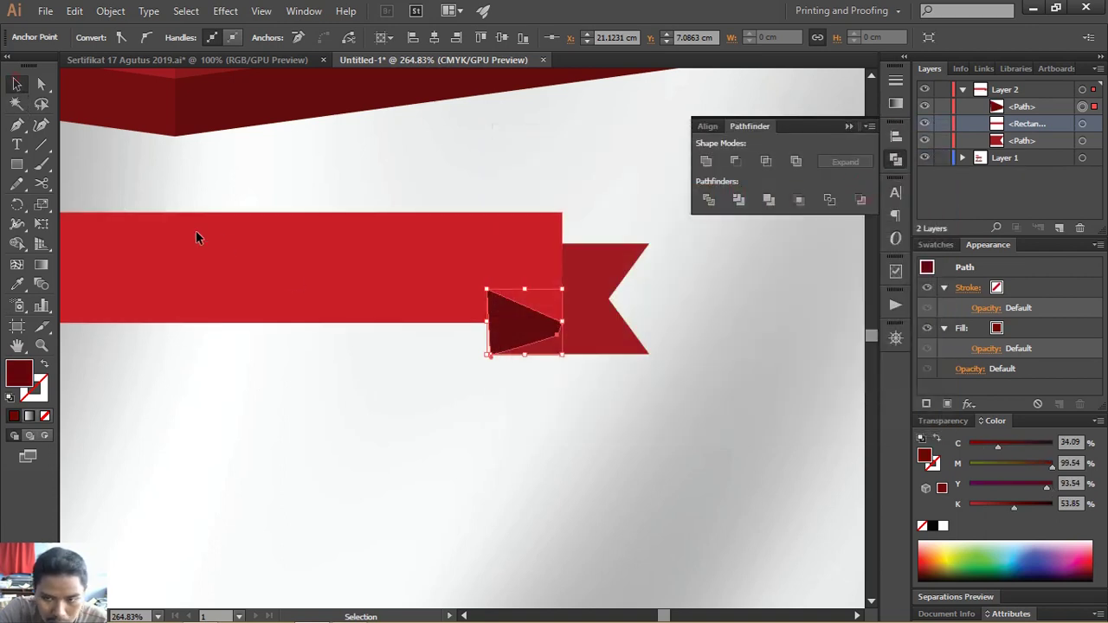
- Bring the red banner rectangle in front of the fold
click(240, 261)
key(ctrl+shift+bracketright)
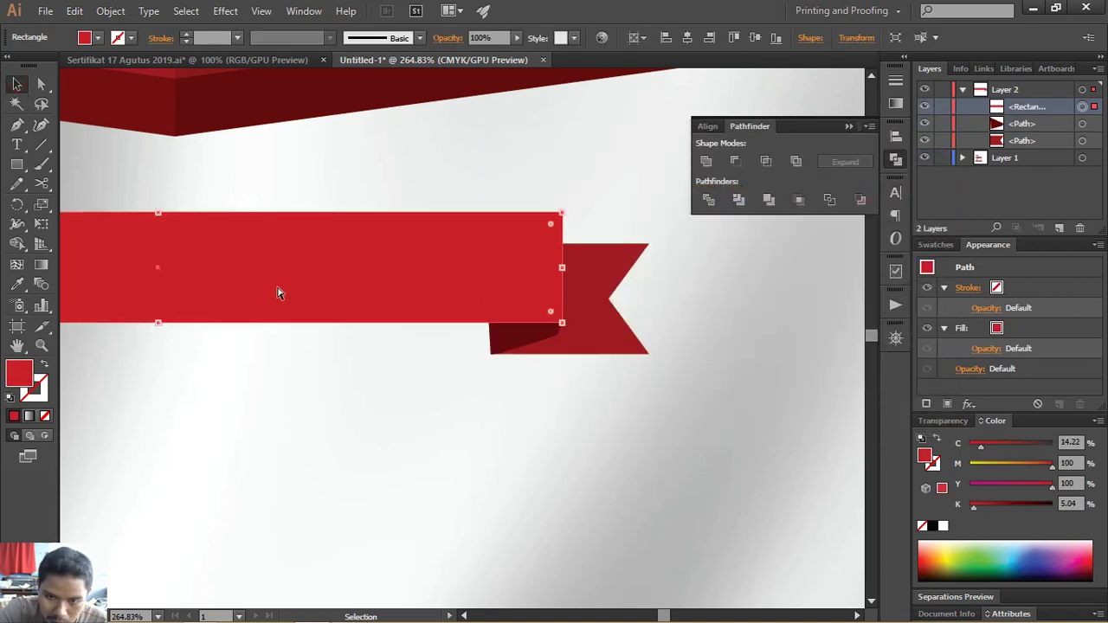
click(528, 397)
scroll(529, 398, up, 2)
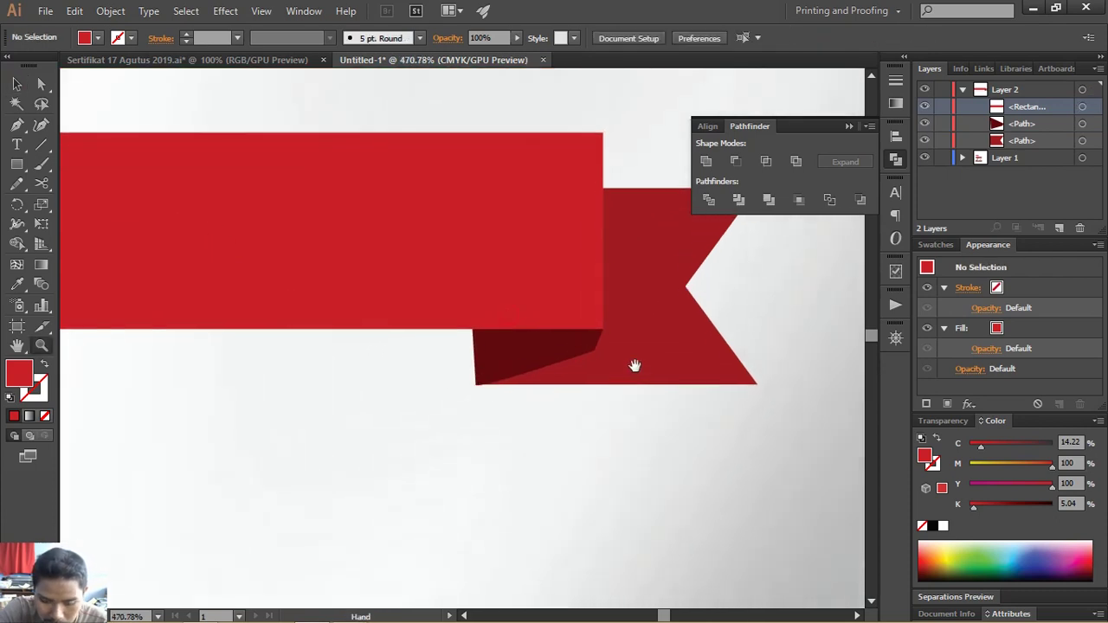
- Remove the extra corner anchor so the fold becomes a triangle
key(a)
click(582, 358)
key(p)
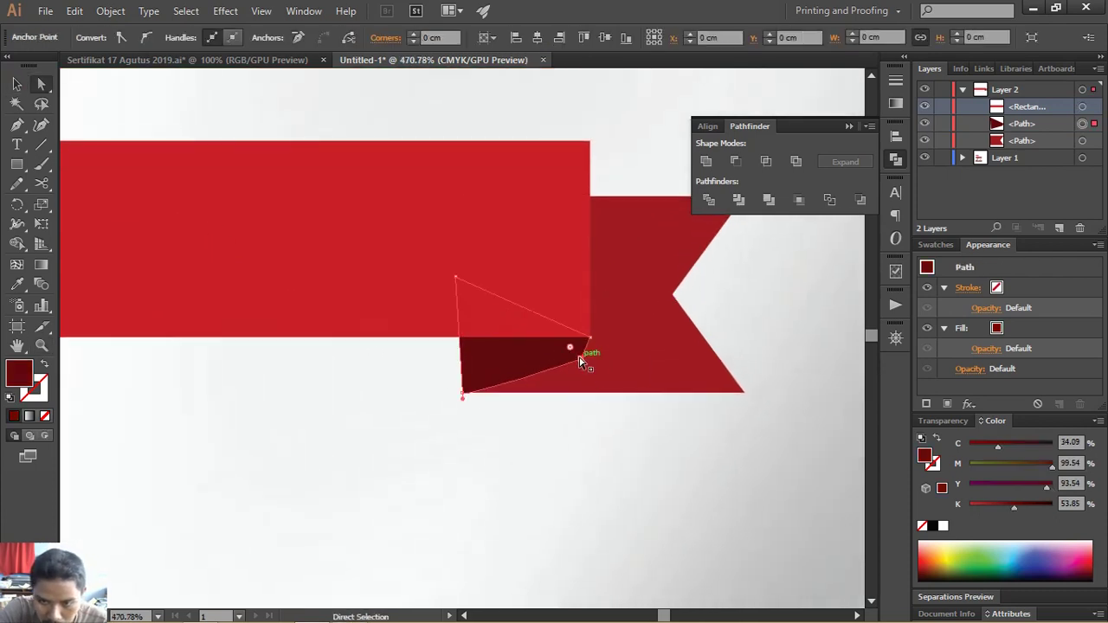
click(581, 360)
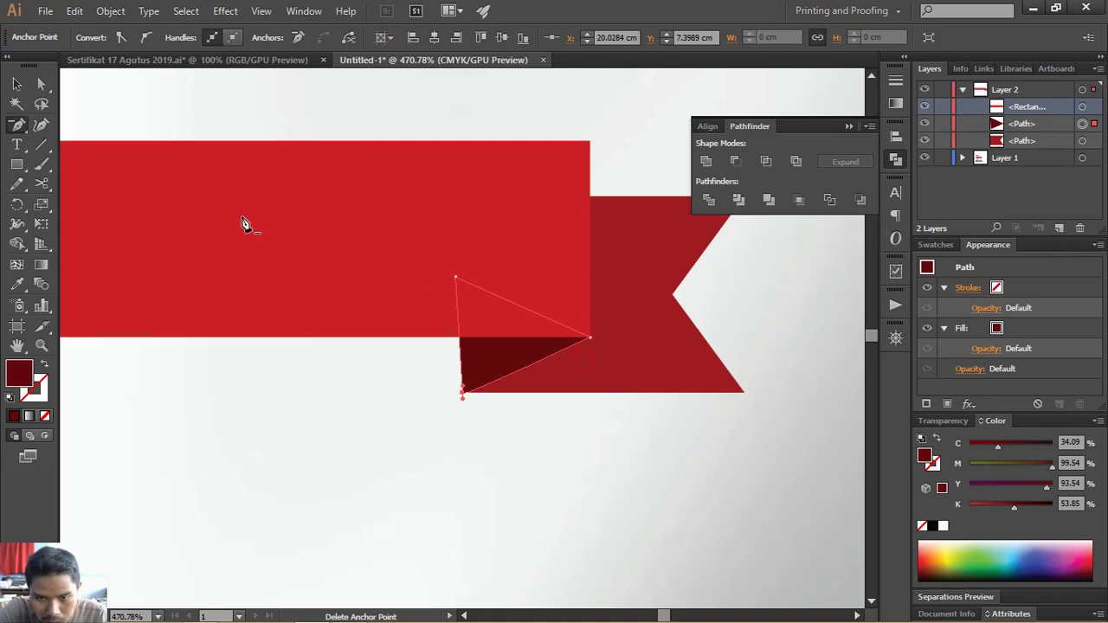
click(16, 84)
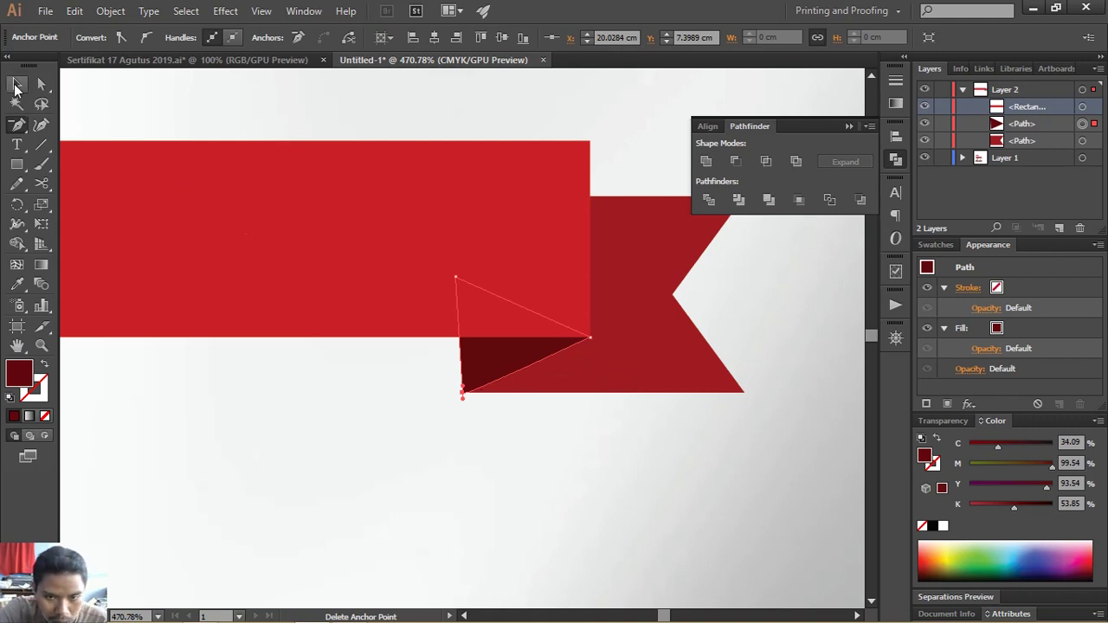
click(489, 431)
- Adjust the fold triangle's top, bottom and right corners to meet the banner's corner
click(475, 367)
key(a)
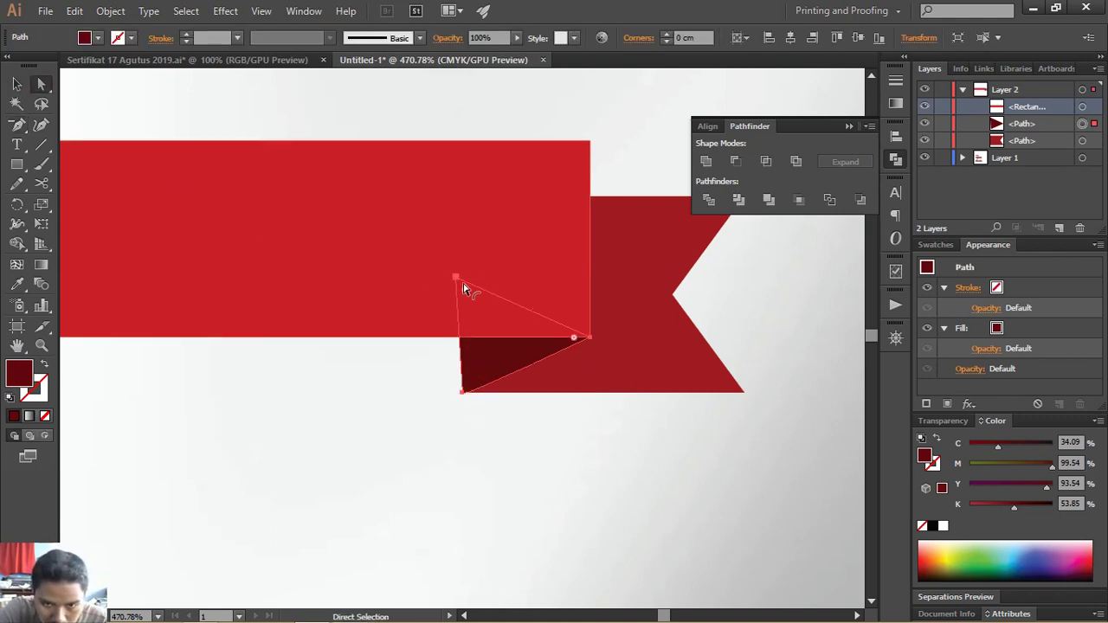
drag(456, 277, 462, 277)
drag(467, 391, 463, 392)
drag(596, 337, 591, 337)
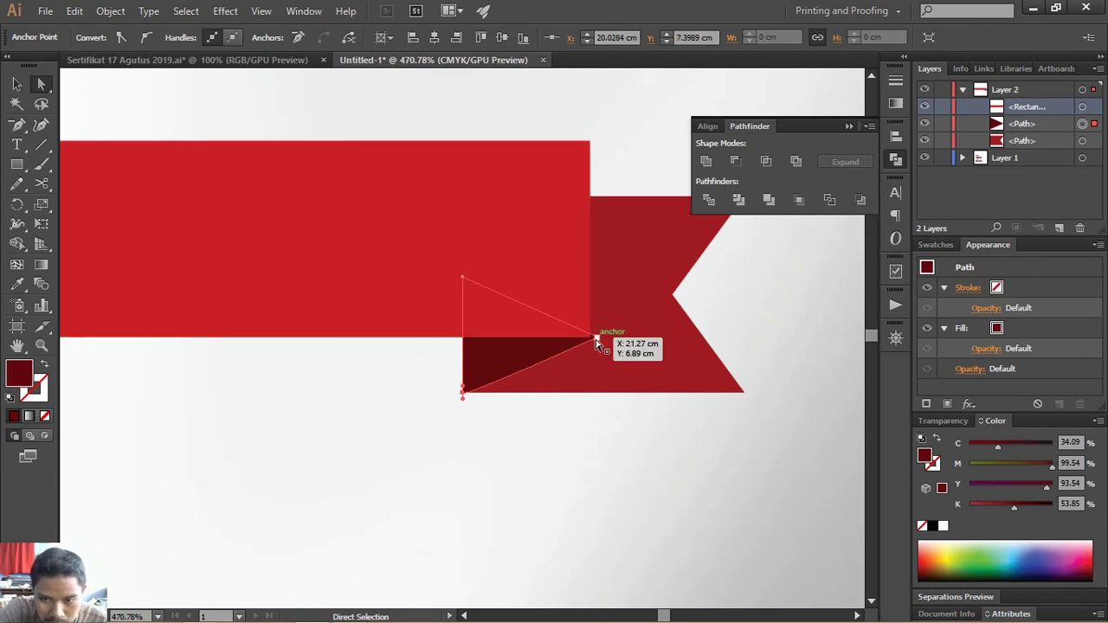
key(v)
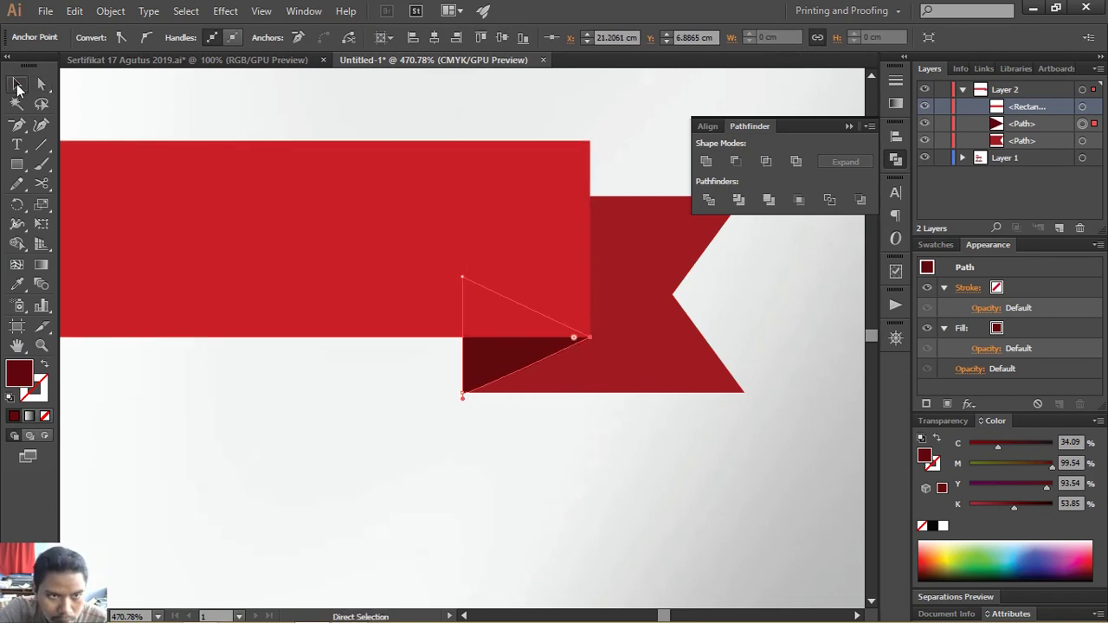
key(ctrl+shift+a)
key(ctrl+minus)
key(ctrl+minus)
- Shorten the red banner rectangle from its left end
key(ctrl+minus)
key(ctrl+minus)
key(ctrl+minus)
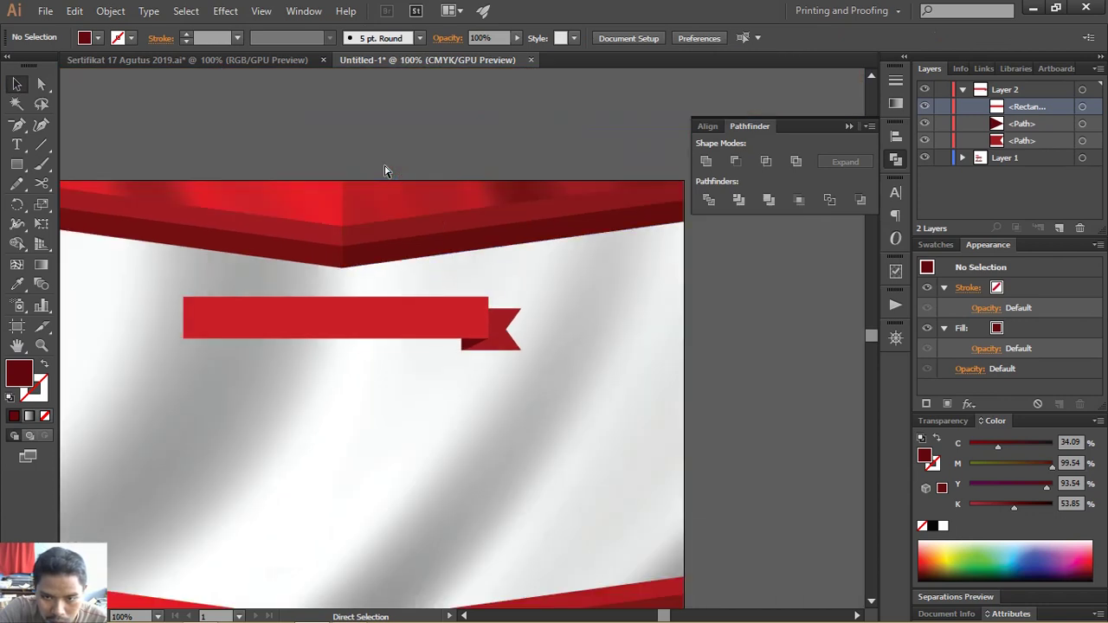
key(ctrl+minus)
drag(459, 304, 475, 334)
click(404, 362)
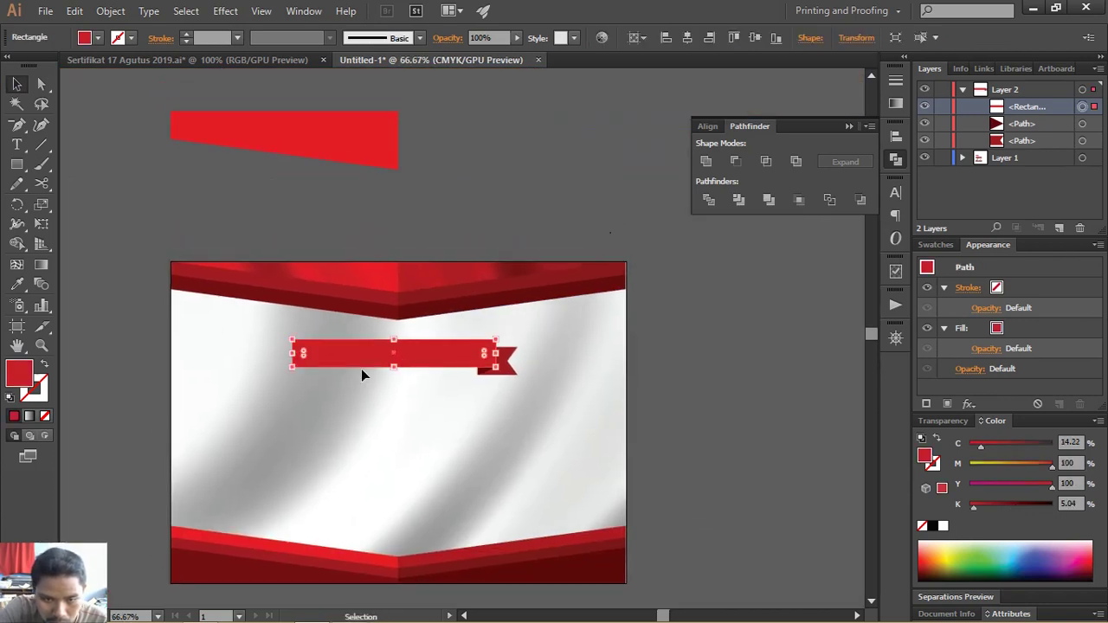
drag(295, 353, 318, 355)
click(528, 411)
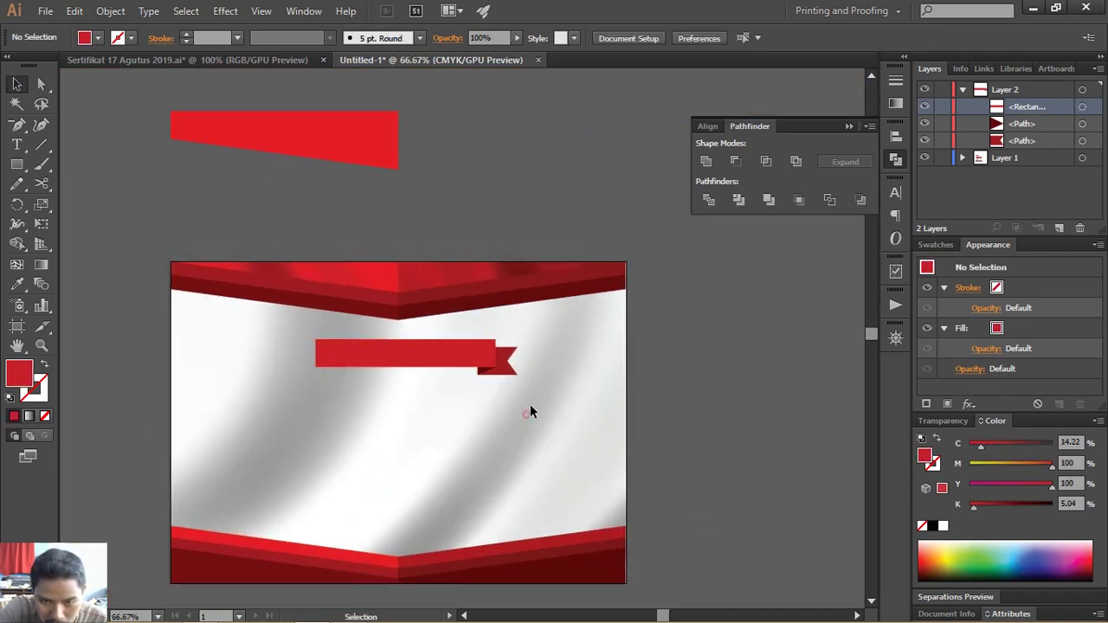
- Copy the tail and fold pieces to the banner's left end, group them and reflect vertically
drag(532, 397, 455, 321)
shift+click(421, 359)
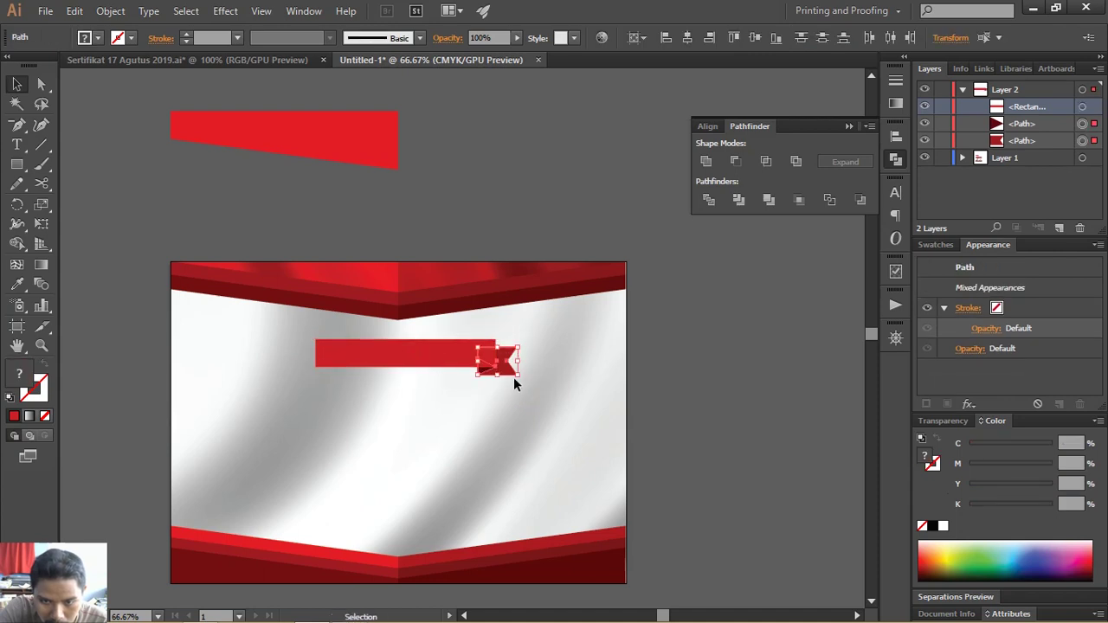
drag(508, 376, 308, 365)
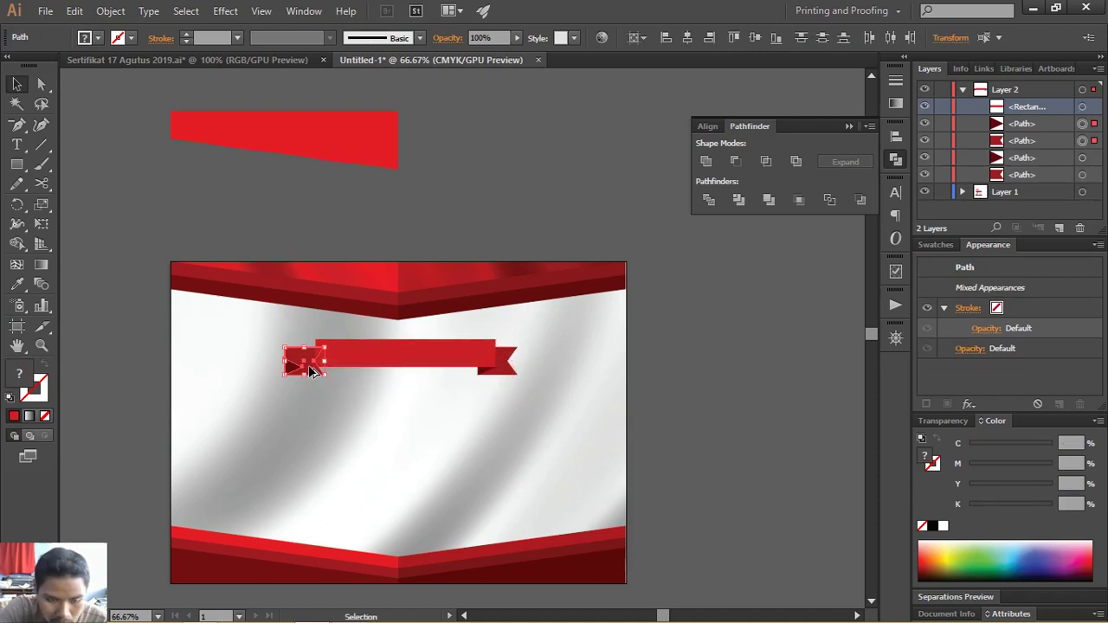
key(ctrl+g)
key(v)
right_click(309, 364)
mouse_move(359, 481)
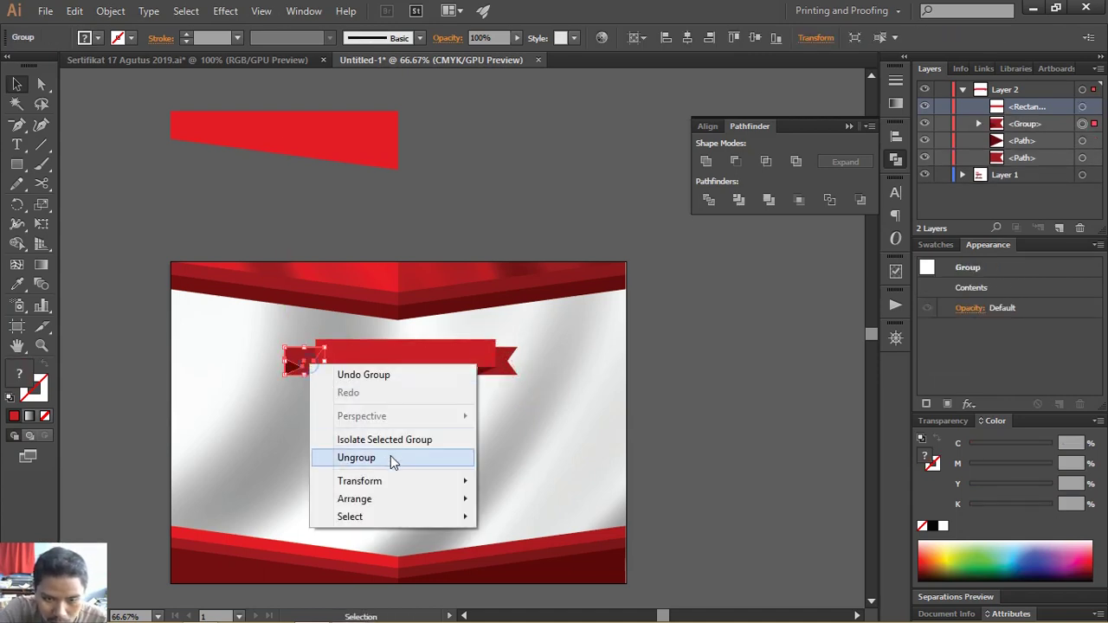
click(550, 398)
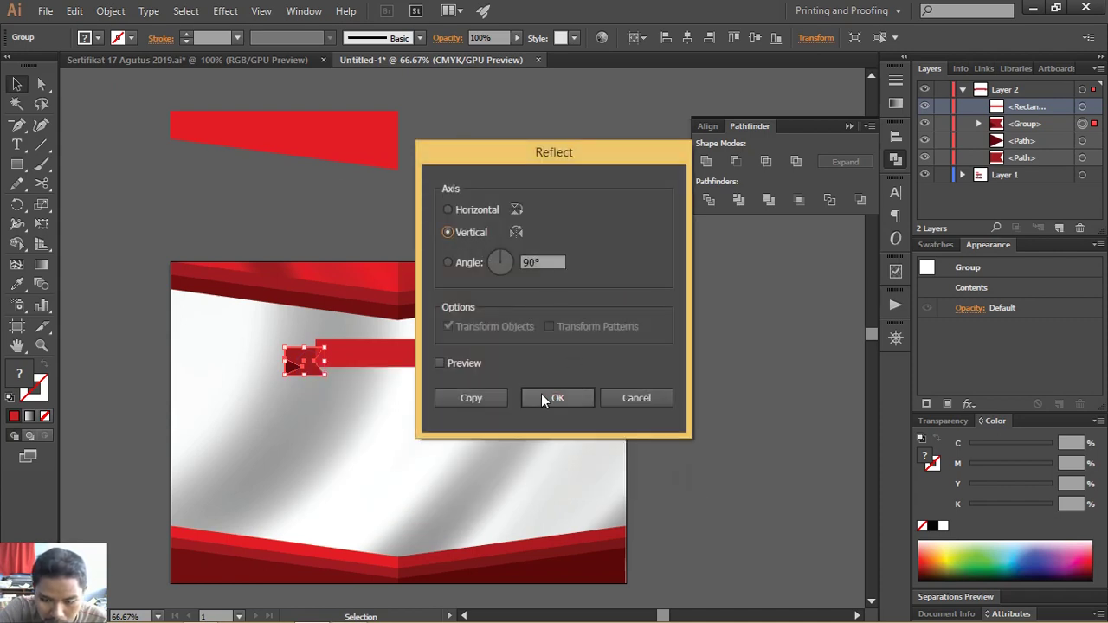
click(554, 398)
- Nudge the mirrored left tail about 0.59 cm right so it meets the banner
key(z)
drag(334, 384, 365, 402)
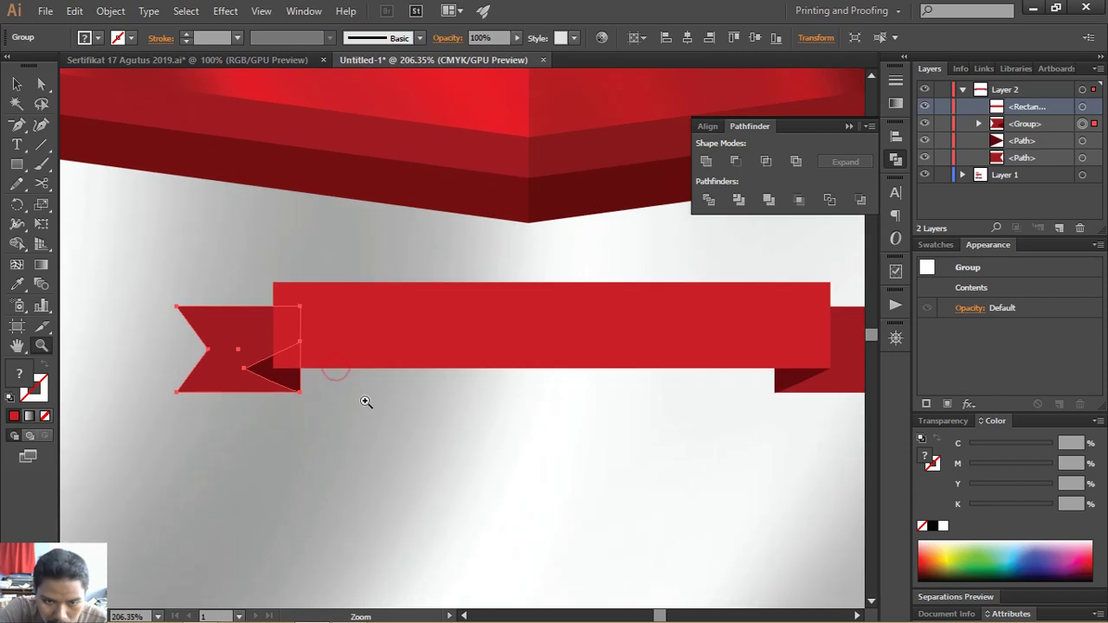
click(366, 401)
key(v)
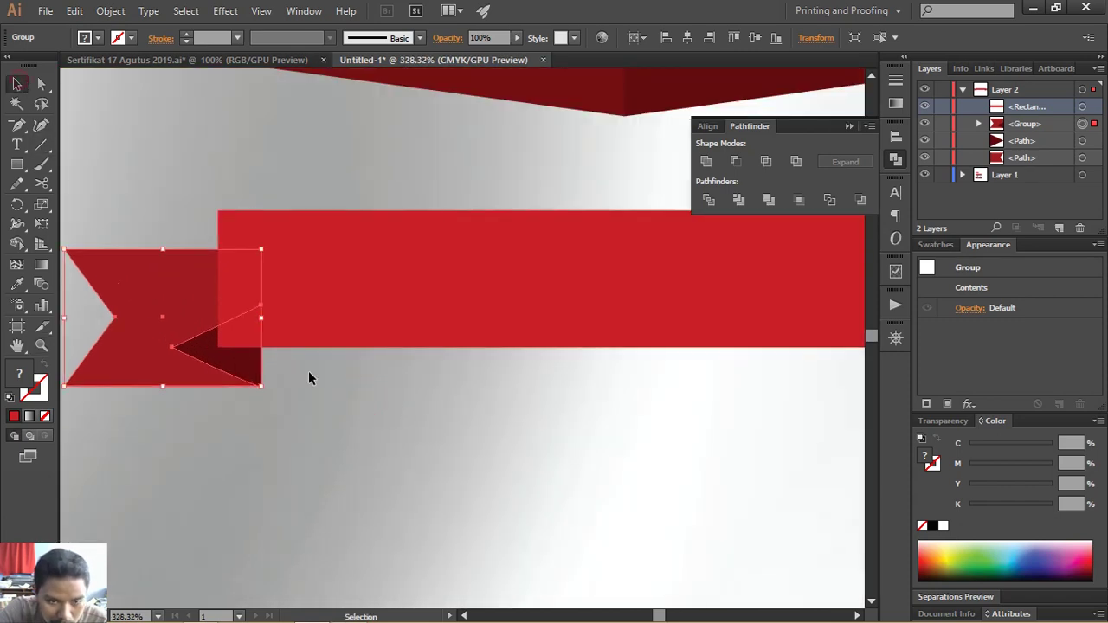
click(308, 378)
drag(239, 374, 280, 373)
click(378, 387)
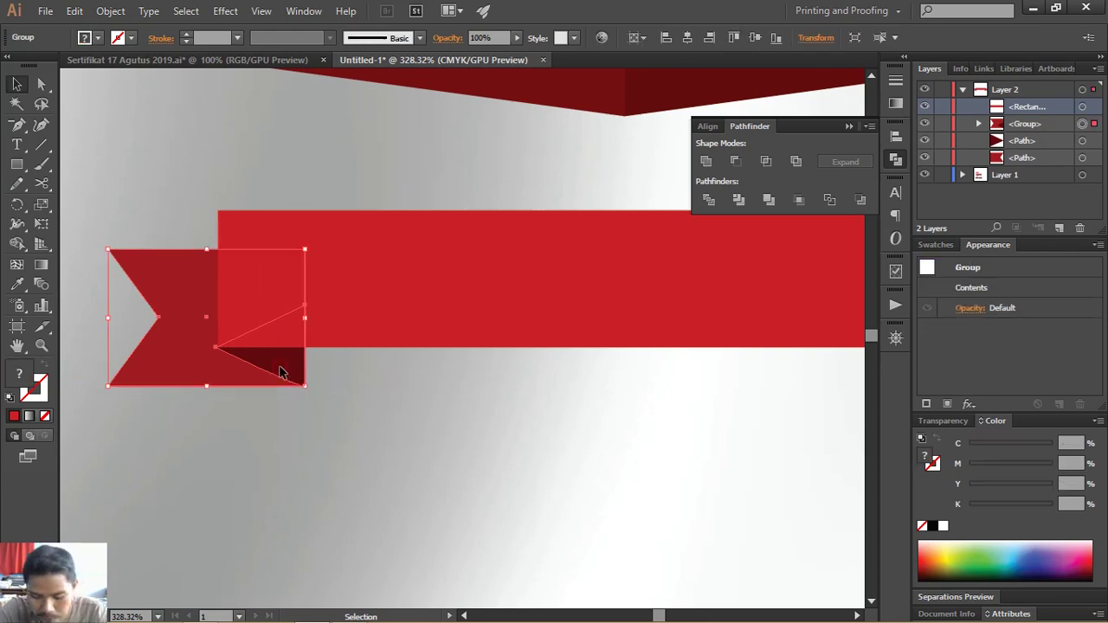
key(ctrl+1)
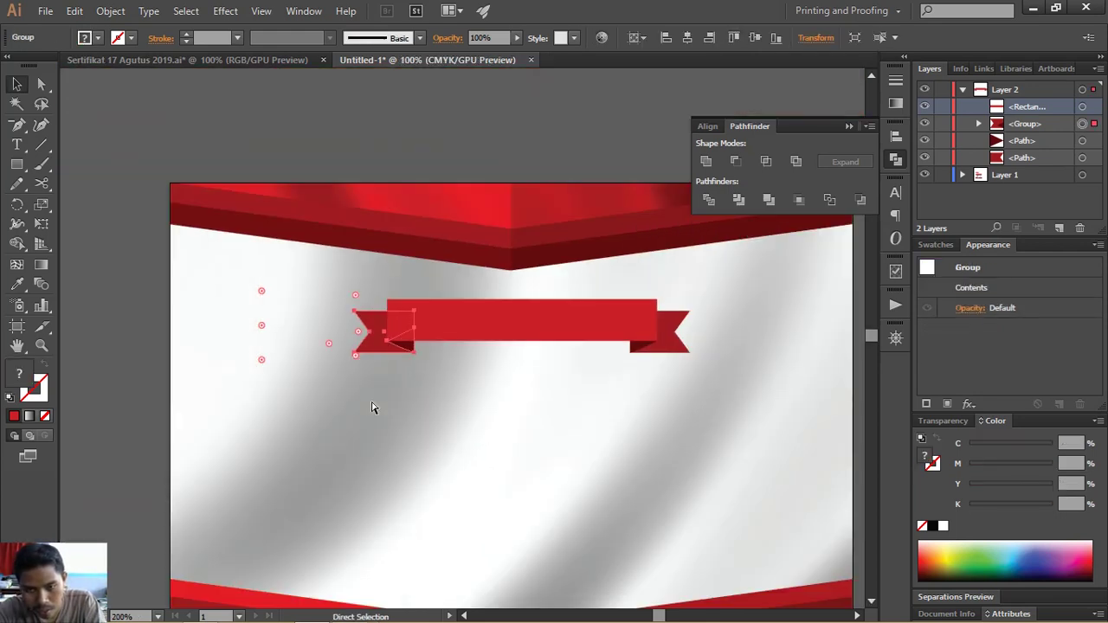
click(576, 440)
- Group all ribbon pieces, shift the group slightly up-left, and start a text line below it
drag(682, 421, 304, 328)
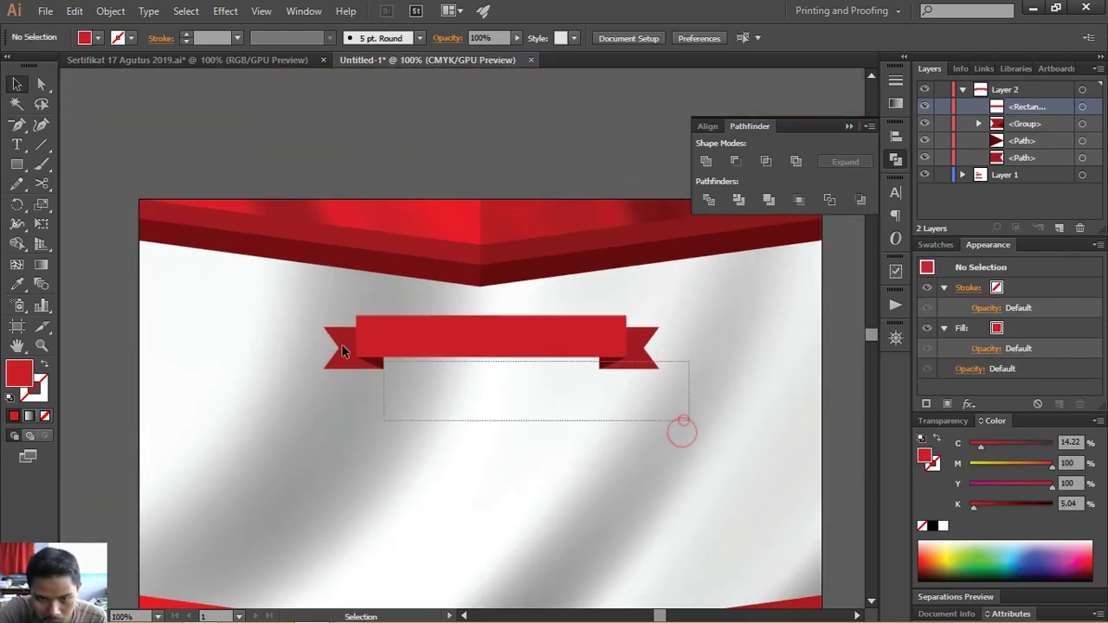
key(ctrl+g)
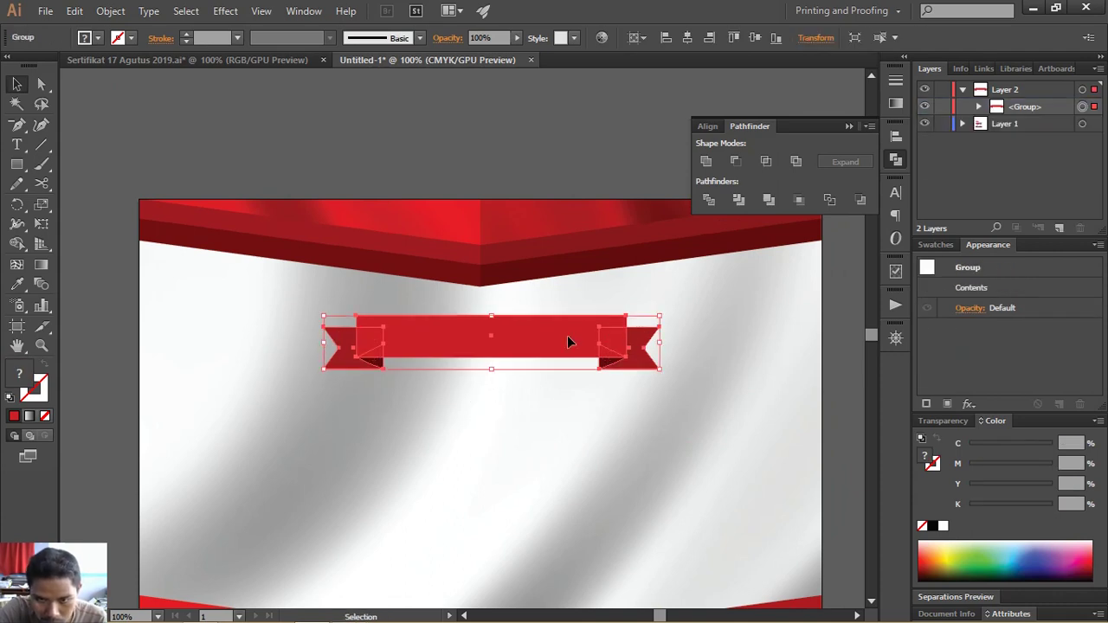
drag(567, 335, 555, 326)
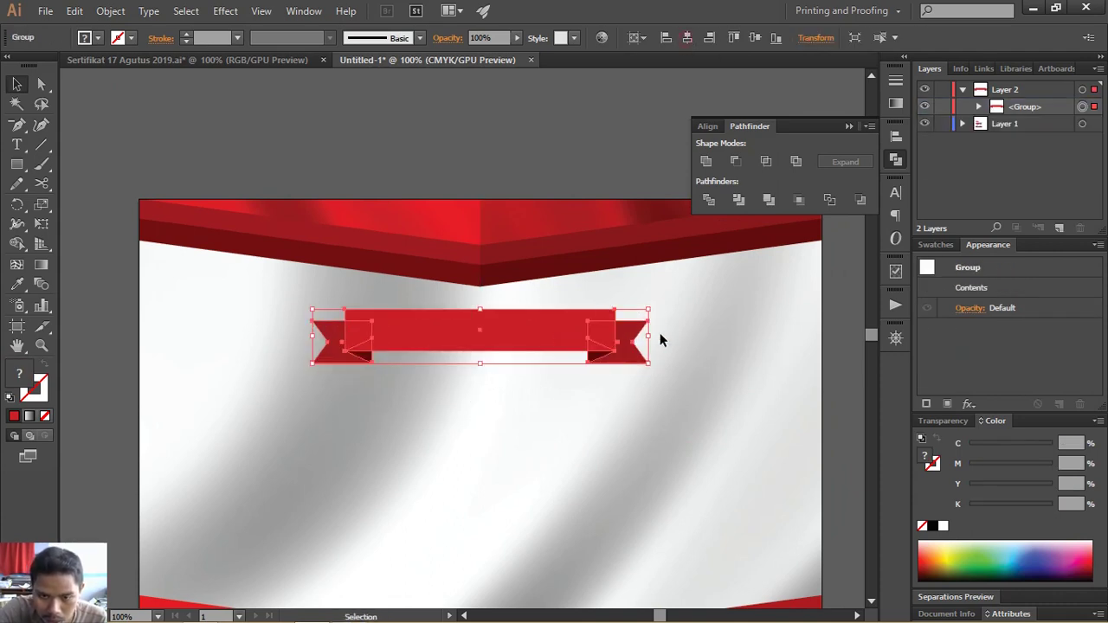
click(18, 146)
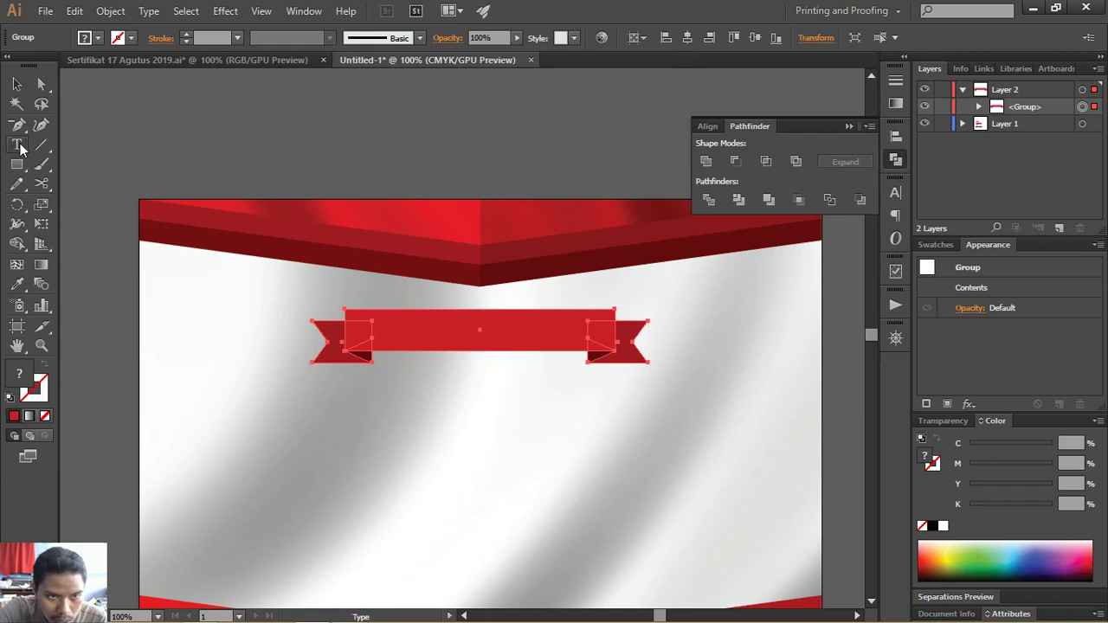
click(261, 381)
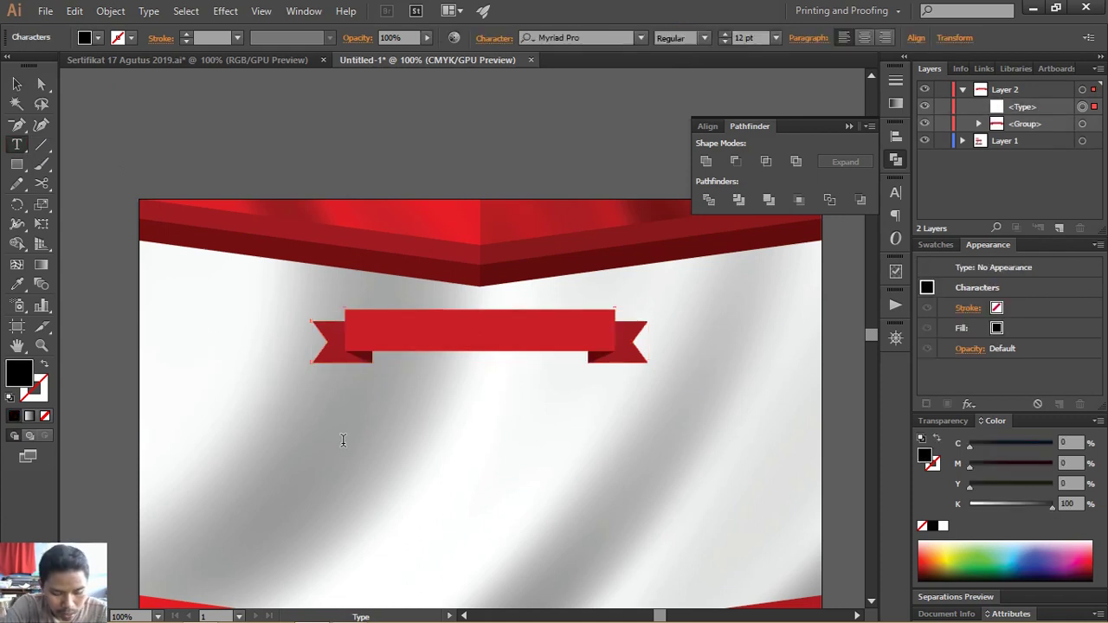
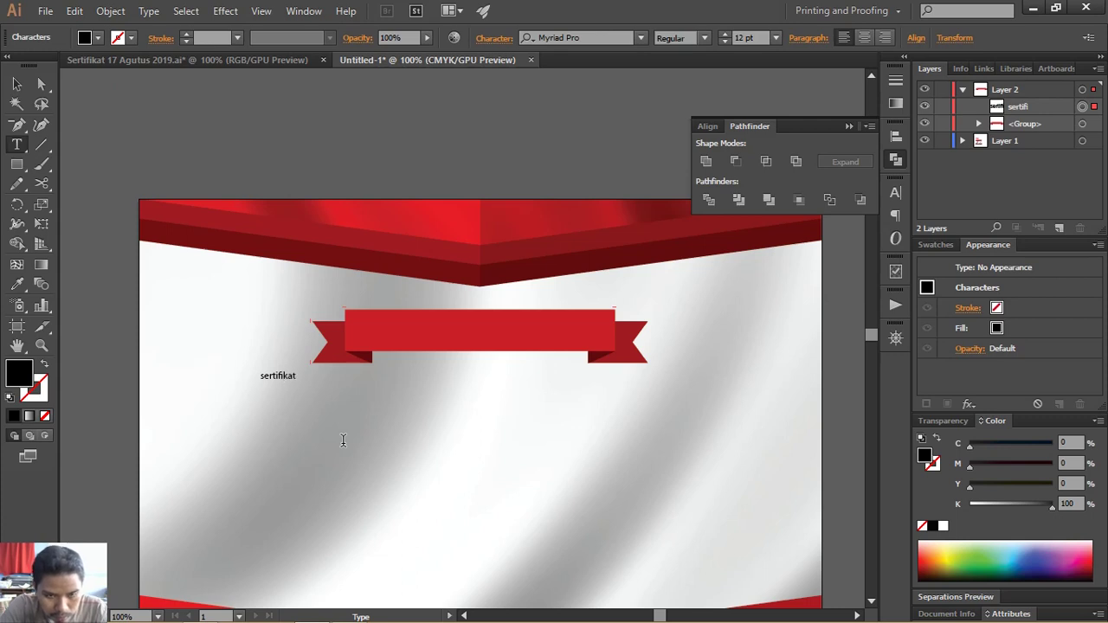
- Enlarge the sertifikat text onto the red ribbon with white fill and no stroke
click(16, 84)
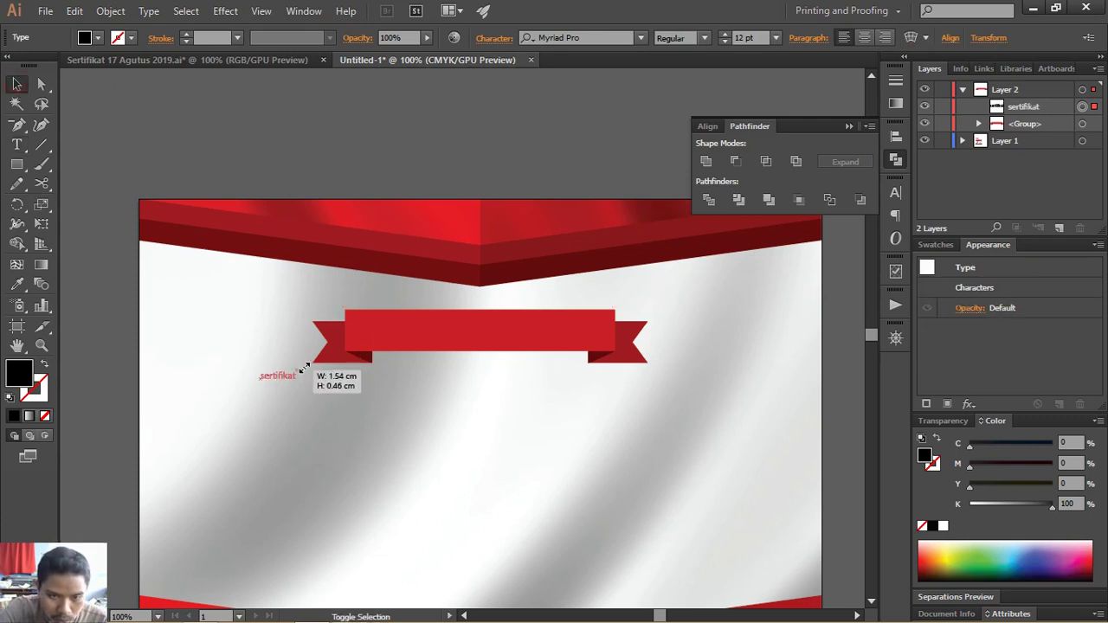
drag(301, 375, 522, 343)
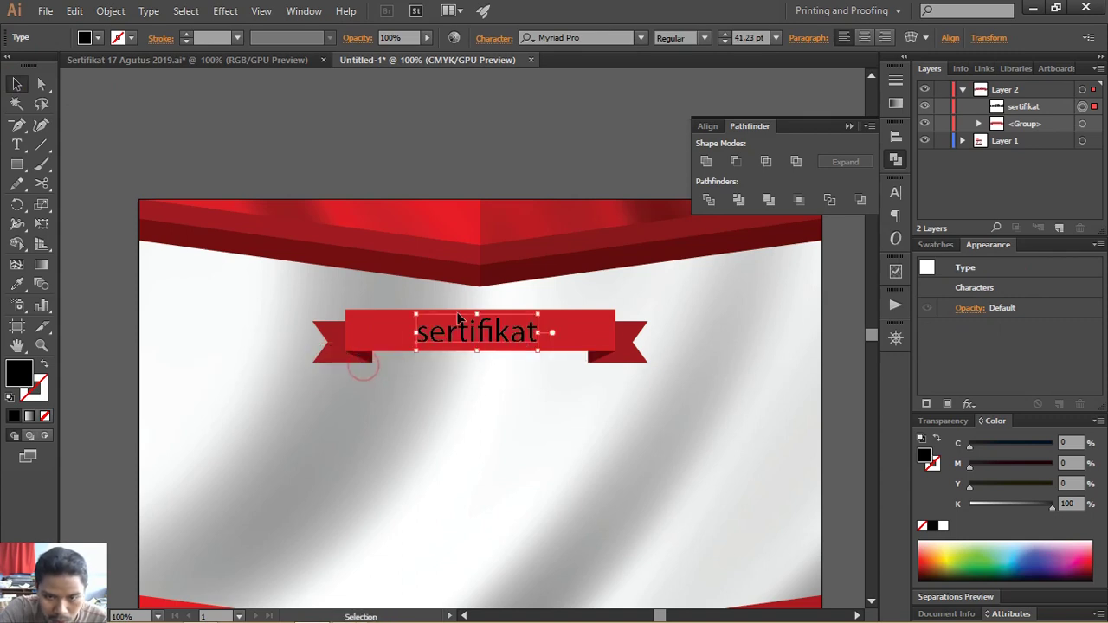
key(d)
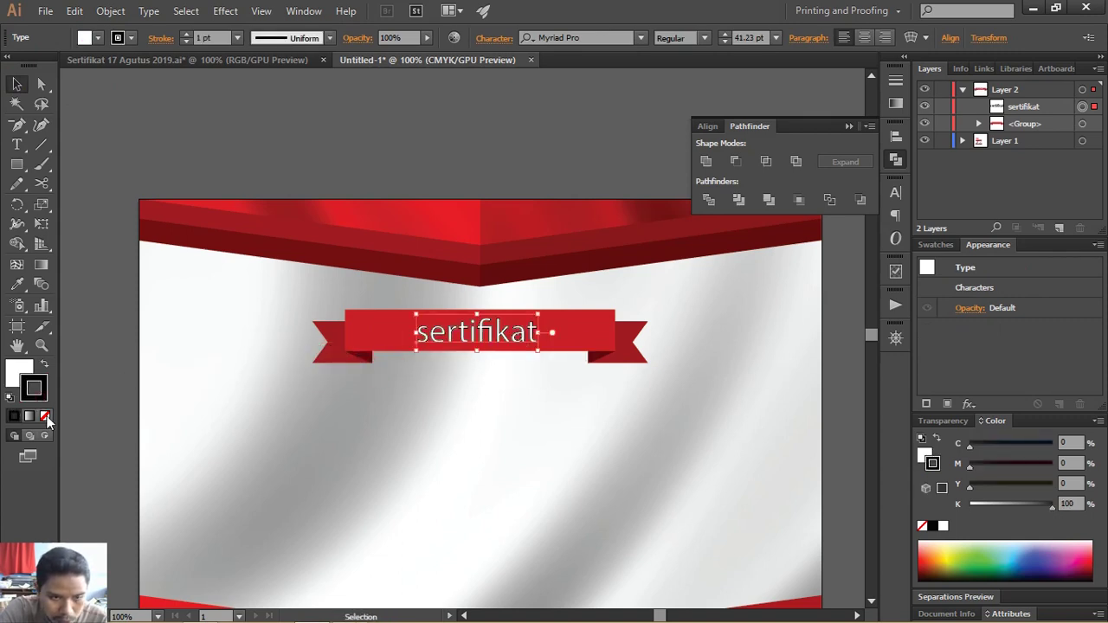
click(45, 415)
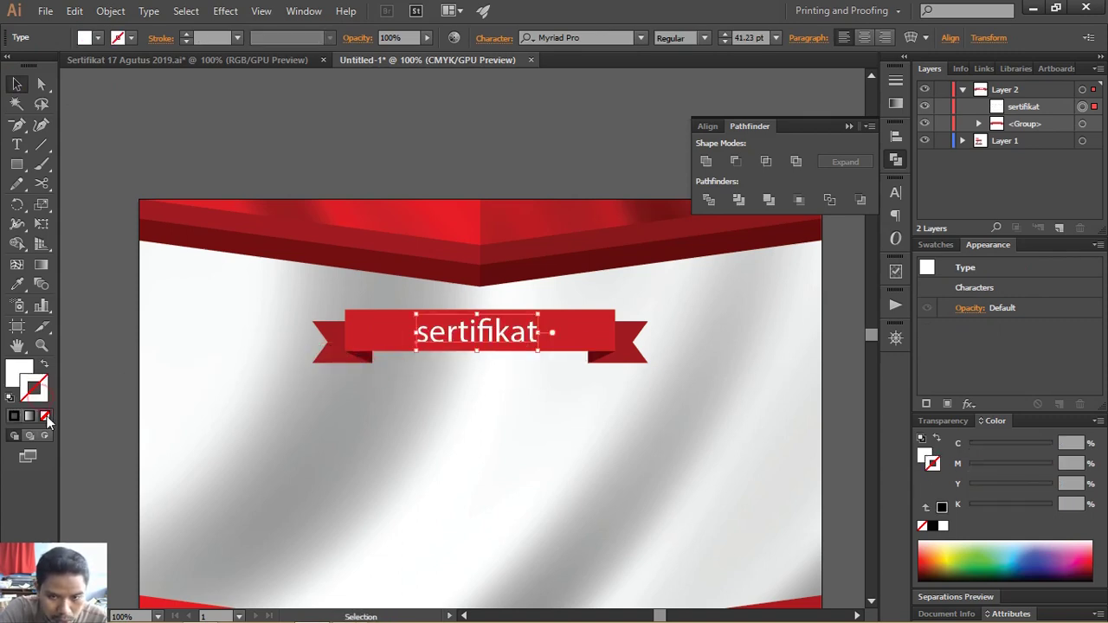
- Change the text to UPPERCASE SERTIFIKAT and enlarge it to about 48.66 pt
click(149, 10)
click(254, 262)
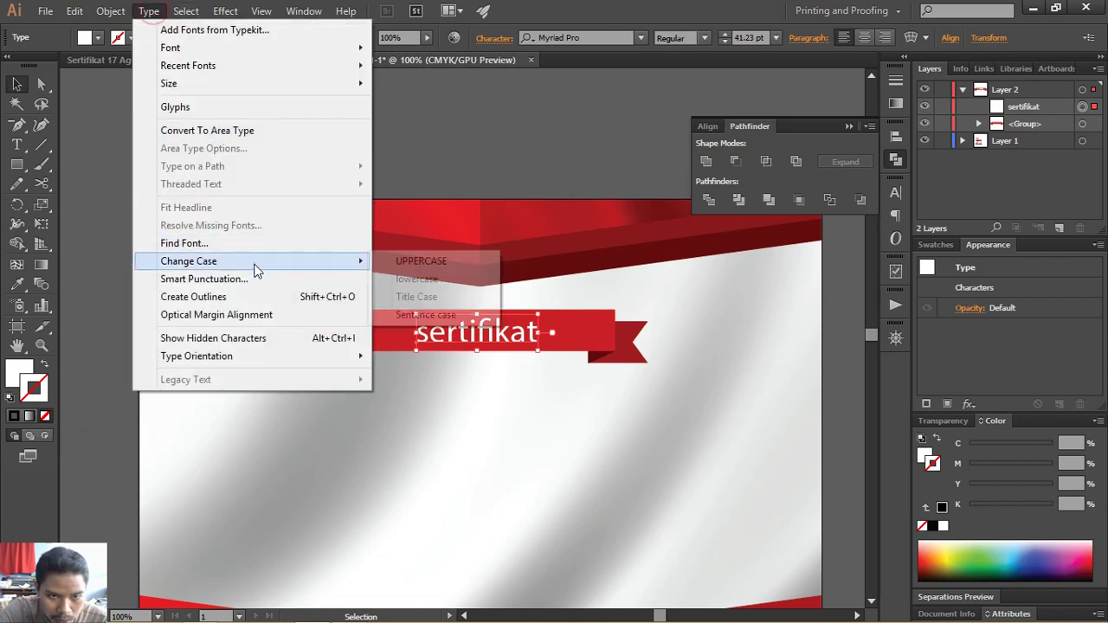
click(421, 260)
drag(568, 315, 584, 311)
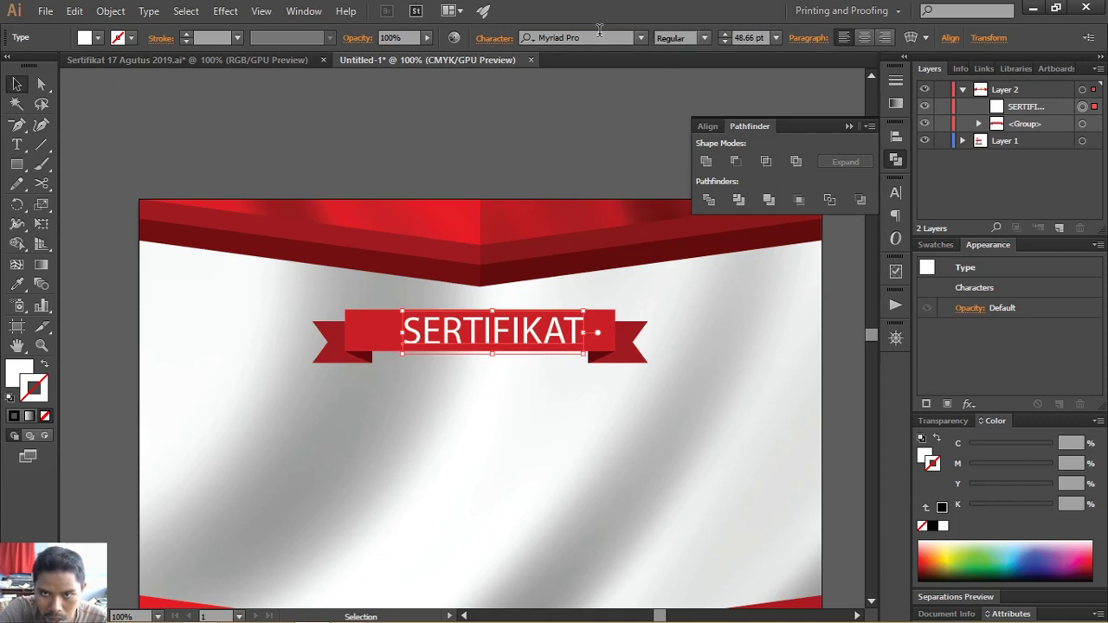
- Set SERTIFIKAT in Calibri Bold and shift it slightly left on the ribbon
click(599, 32)
text(cali)
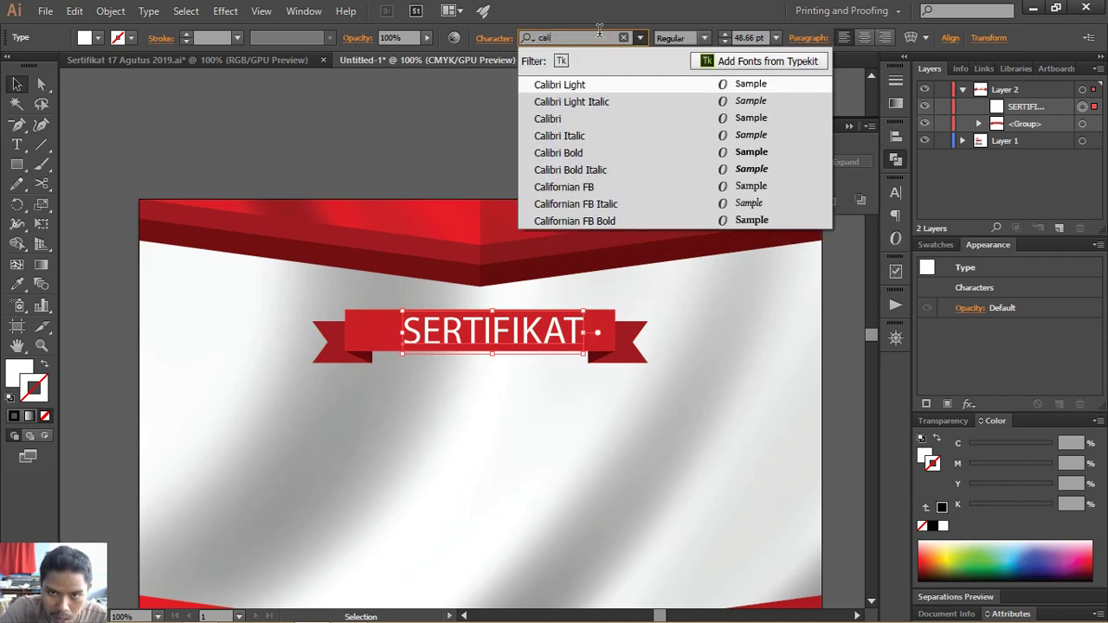
key(Return)
click(704, 38)
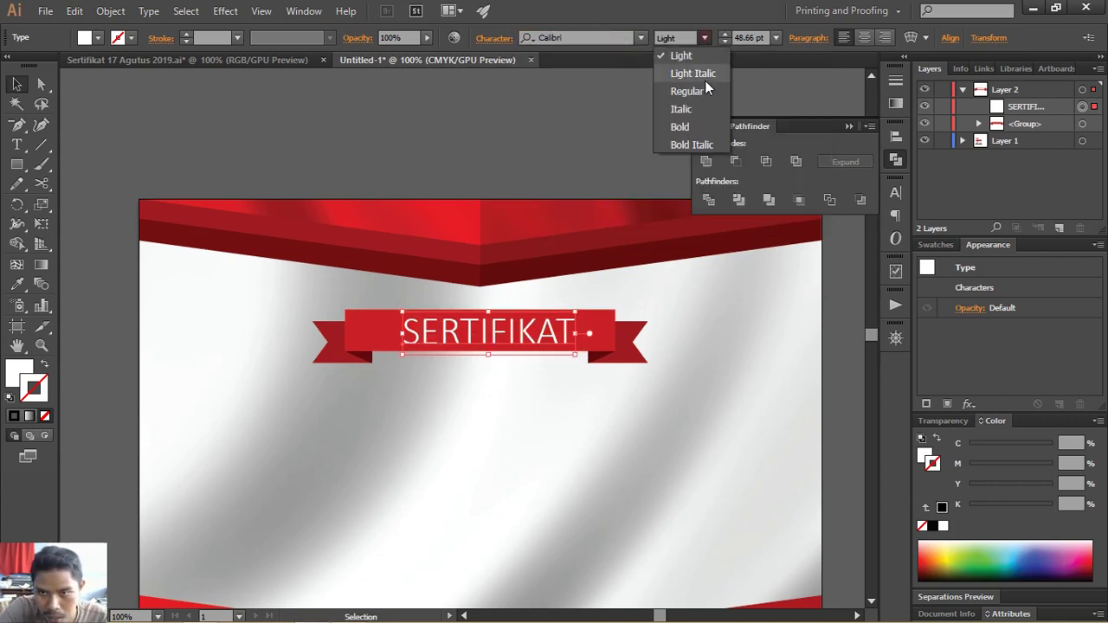
click(680, 126)
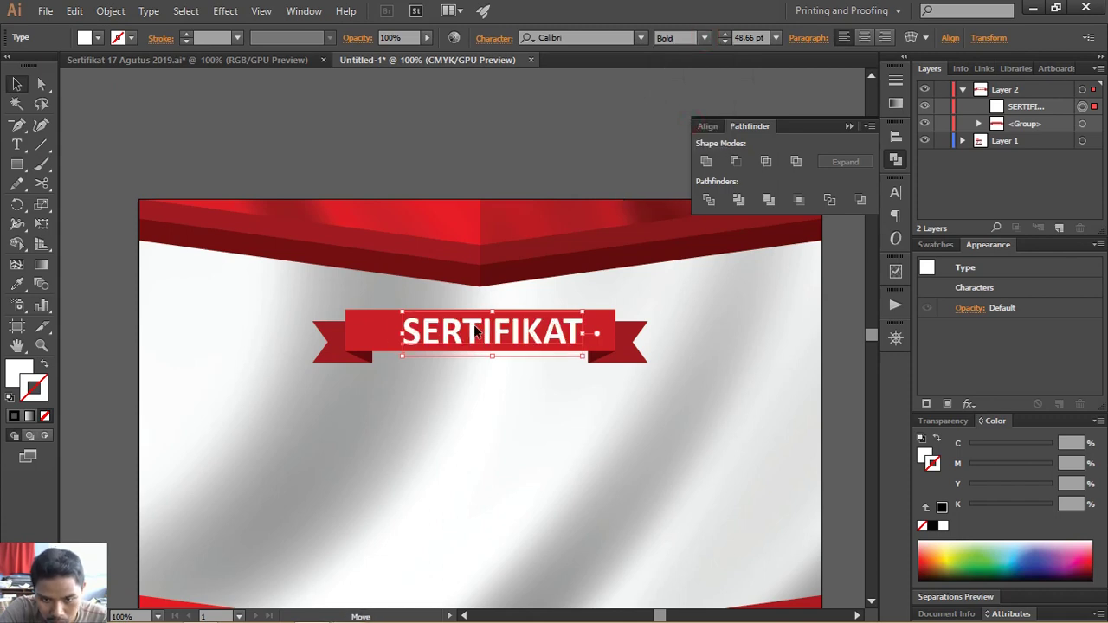
drag(474, 332, 461, 331)
- Widen the SERTIFIKAT letter tracking to 47 in the Character panel
click(506, 39)
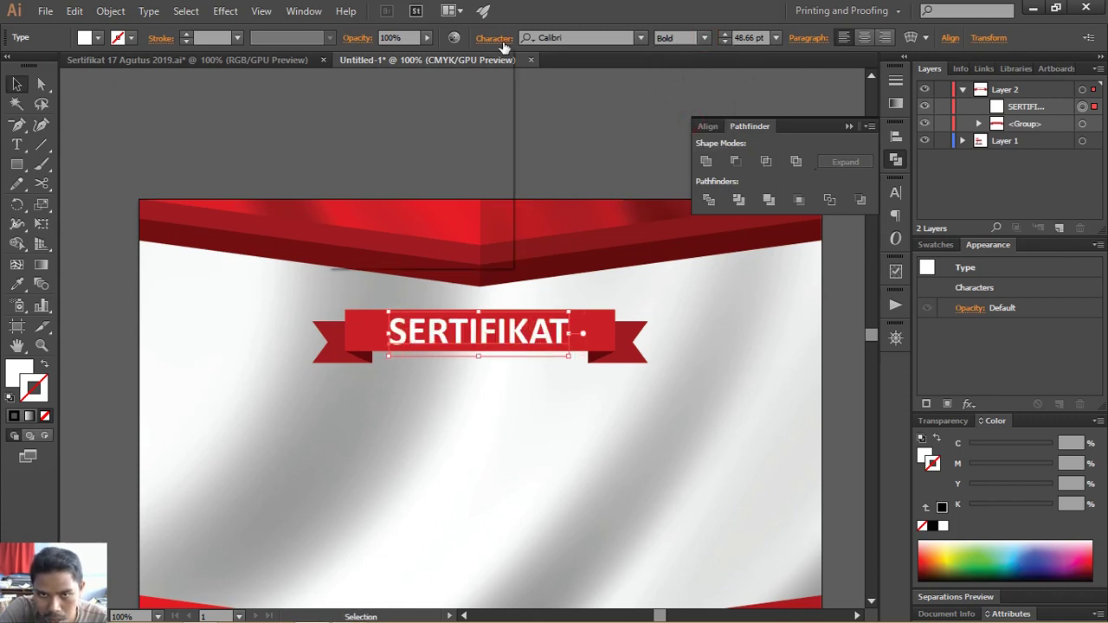
click(450, 154)
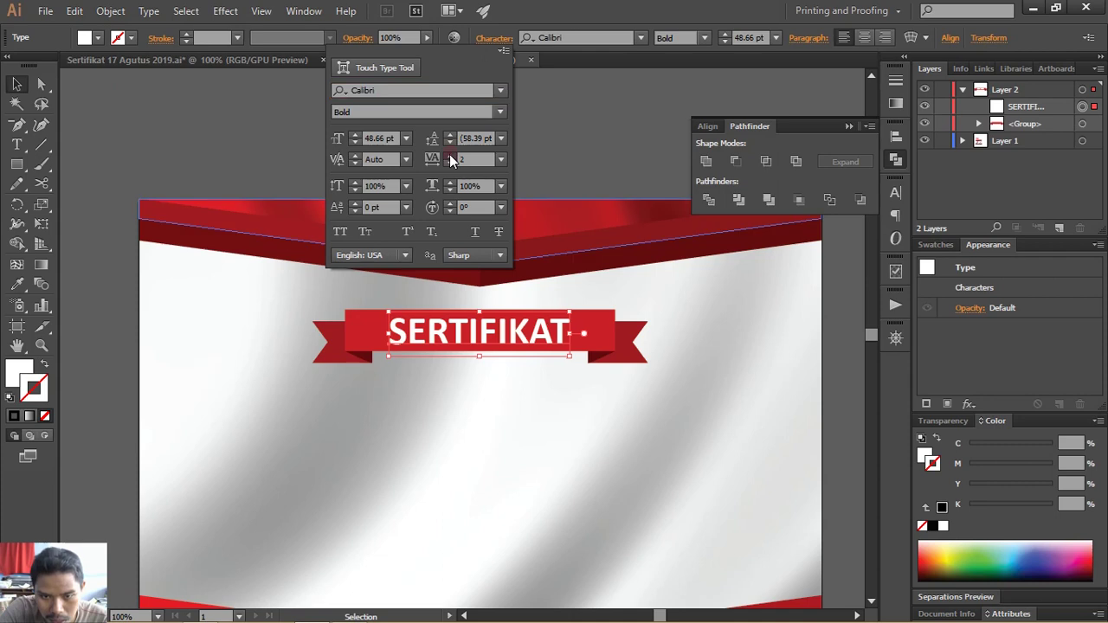
click(449, 154)
click(449, 154)
click(449, 154)
click(449, 154)
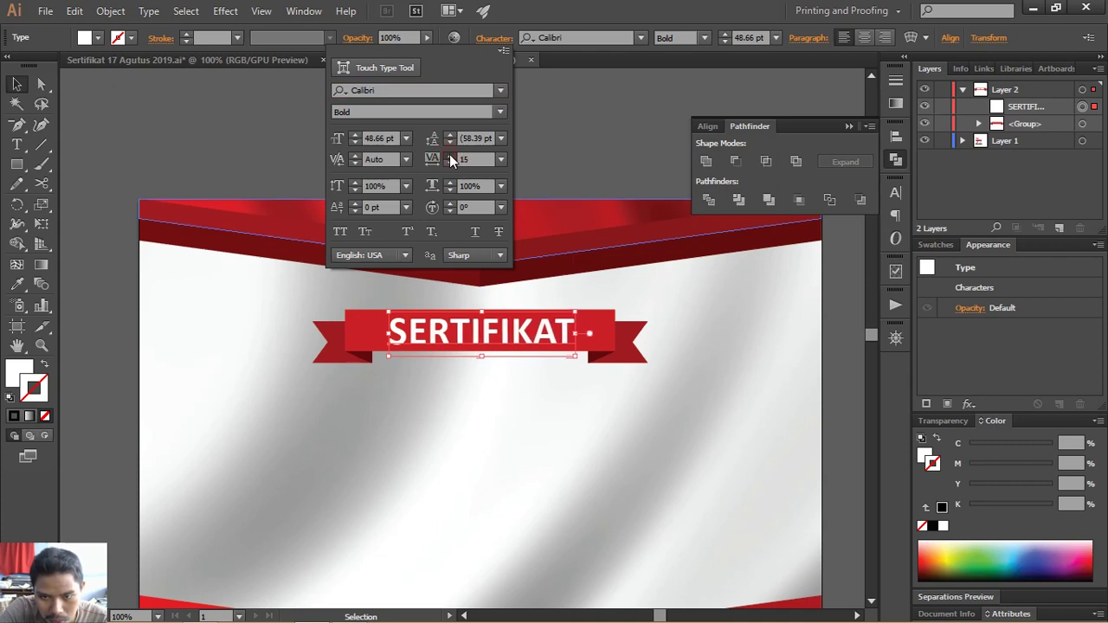
click(449, 154)
click(449, 154)
click(449, 154)
click(449, 154)
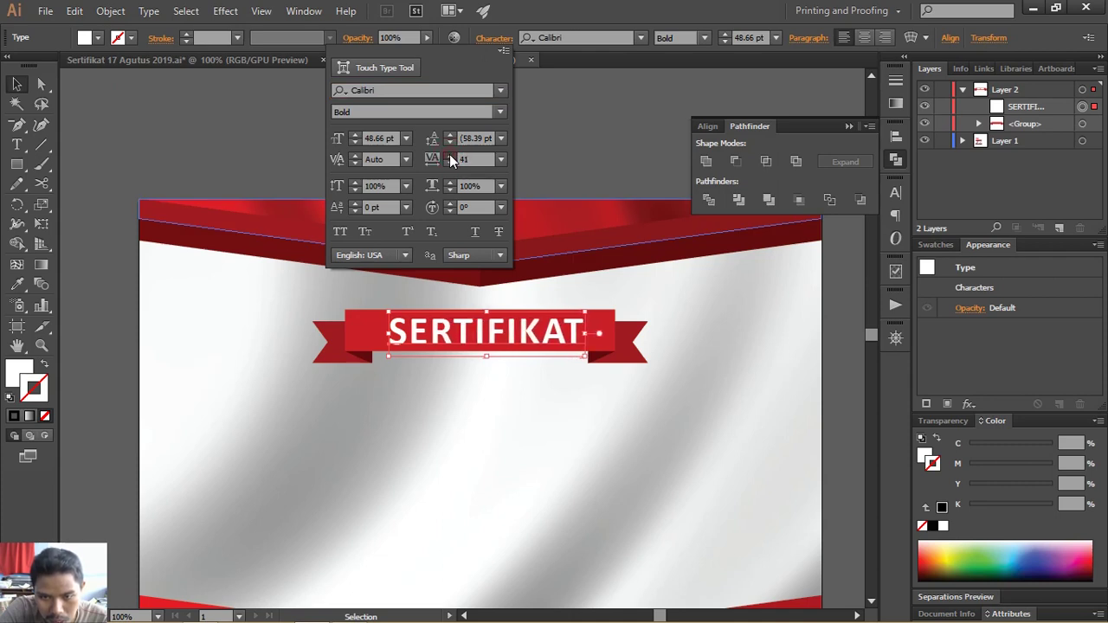
click(449, 154)
click(449, 154)
click(449, 154)
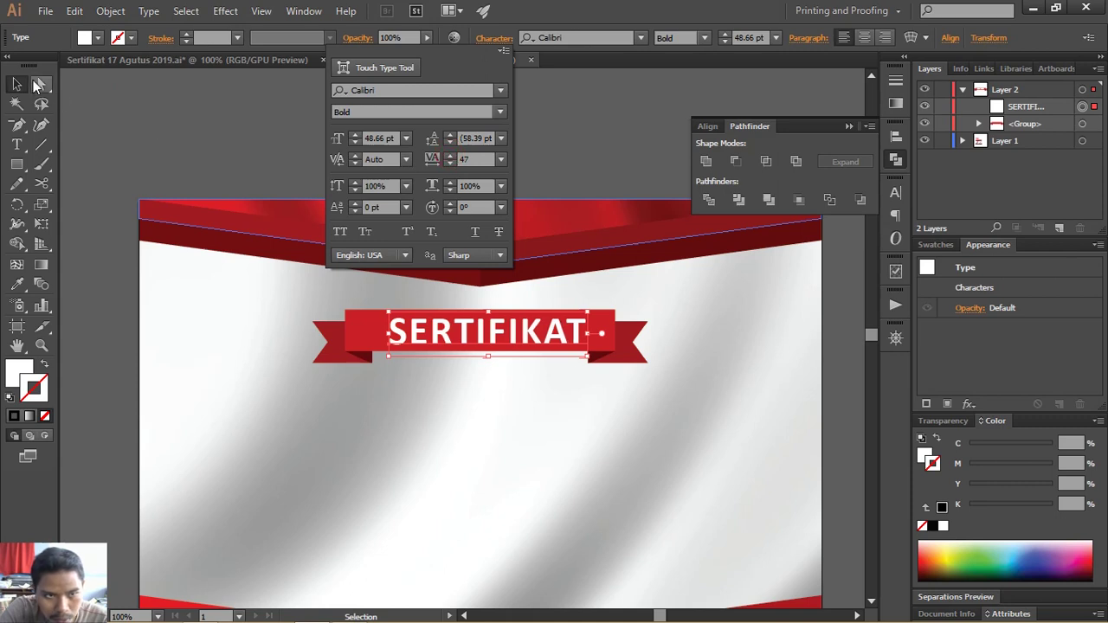
- Align SERTIFIKAT to the horizontal centre of the red ribbon
click(17, 84)
click(365, 326)
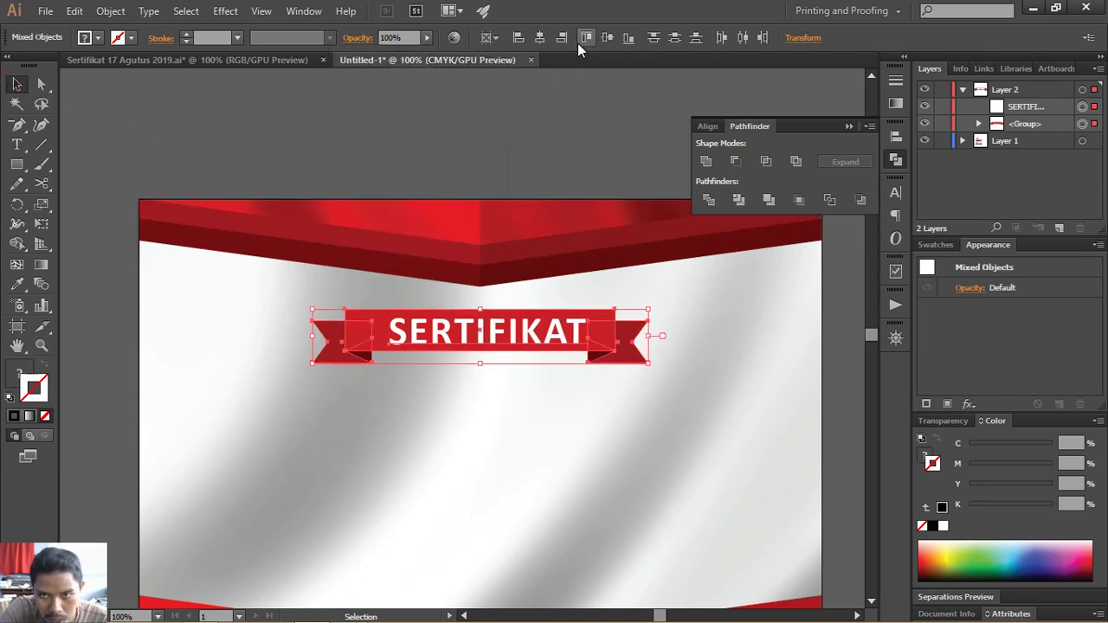
click(539, 37)
click(752, 301)
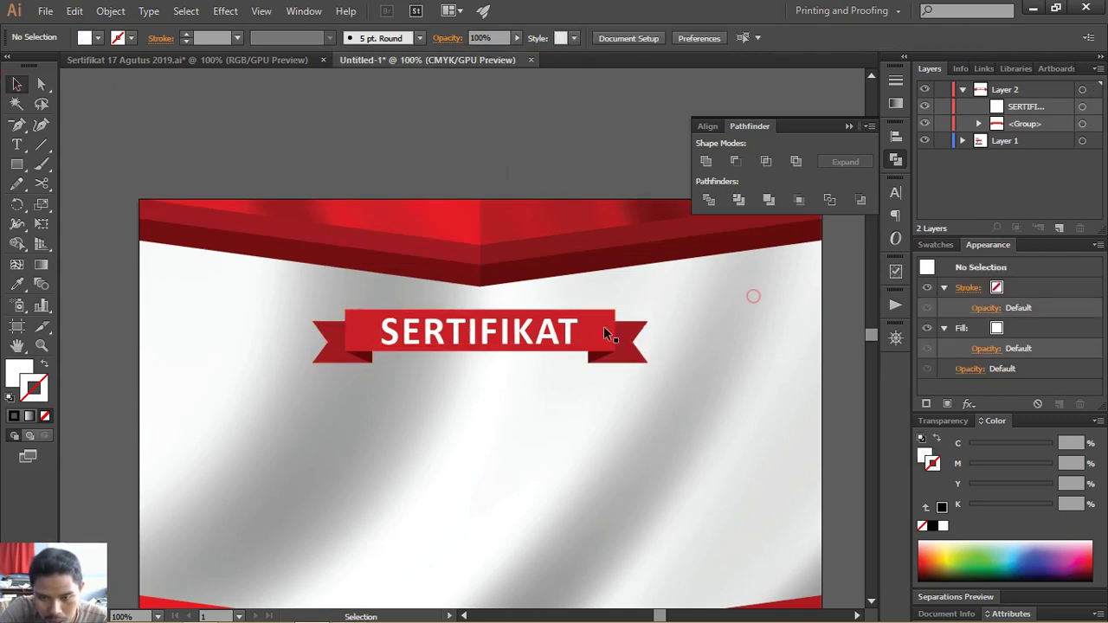
- Duplicate the title below the ribbon and make the copy solid black with no stroke
drag(524, 338, 522, 379)
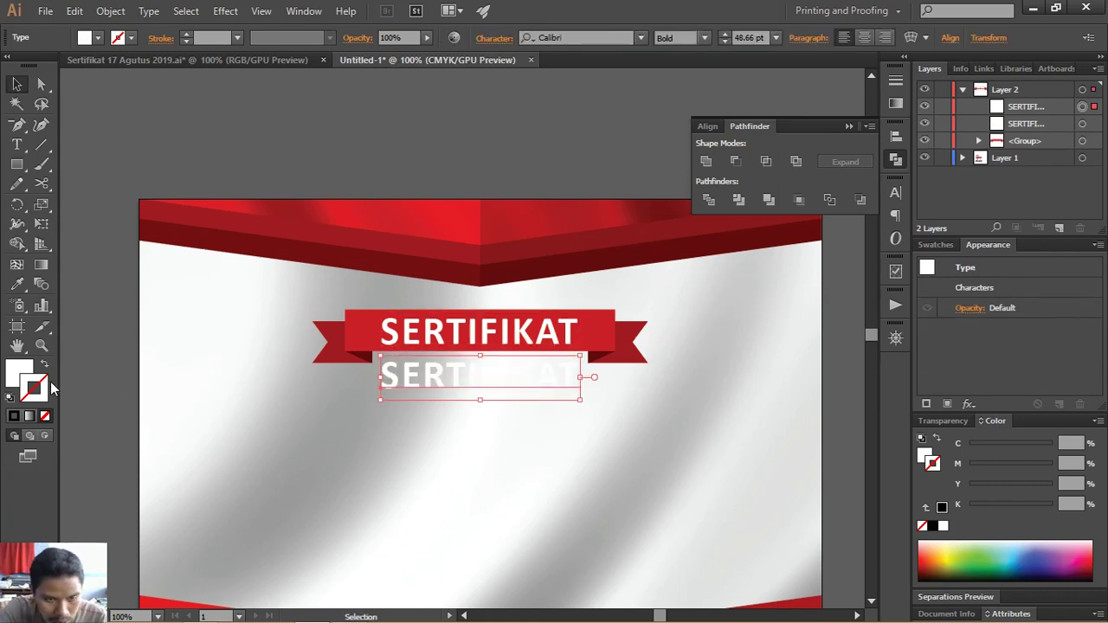
key(d)
click(26, 372)
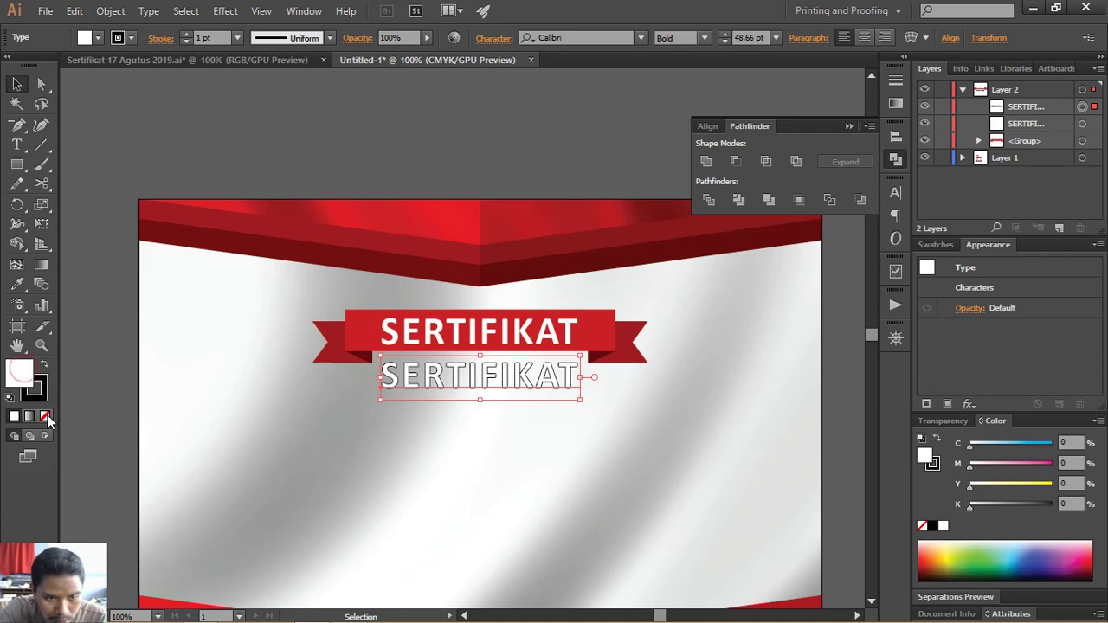
click(46, 416)
click(44, 366)
- Retype the copied title as PENGHARGAAN
click(444, 403)
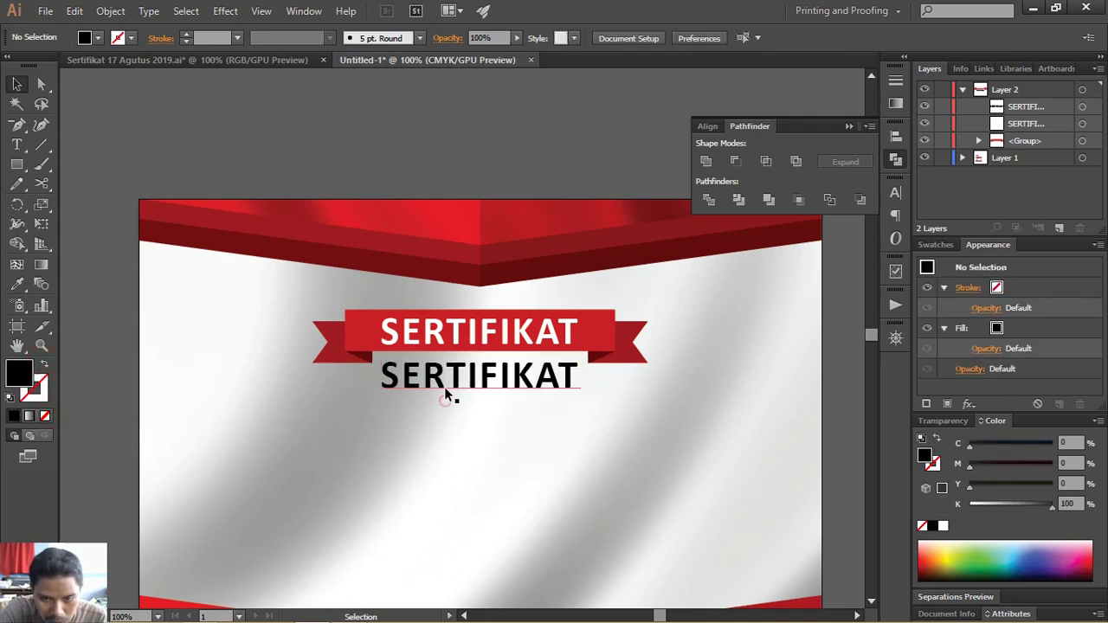
double_click(450, 381)
double_click(455, 374)
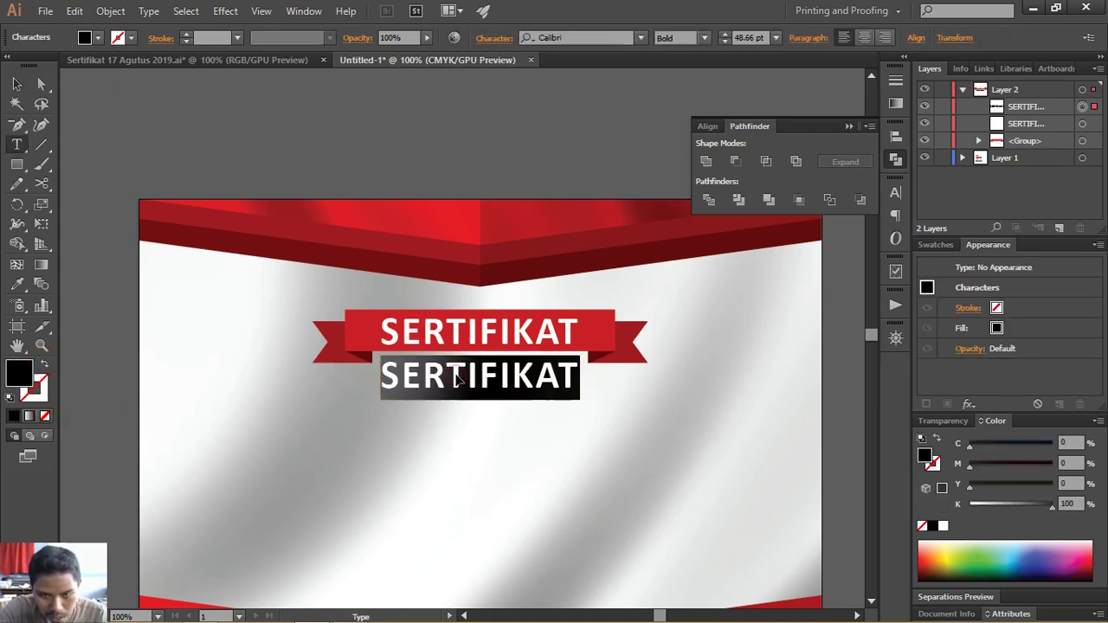
text(p)
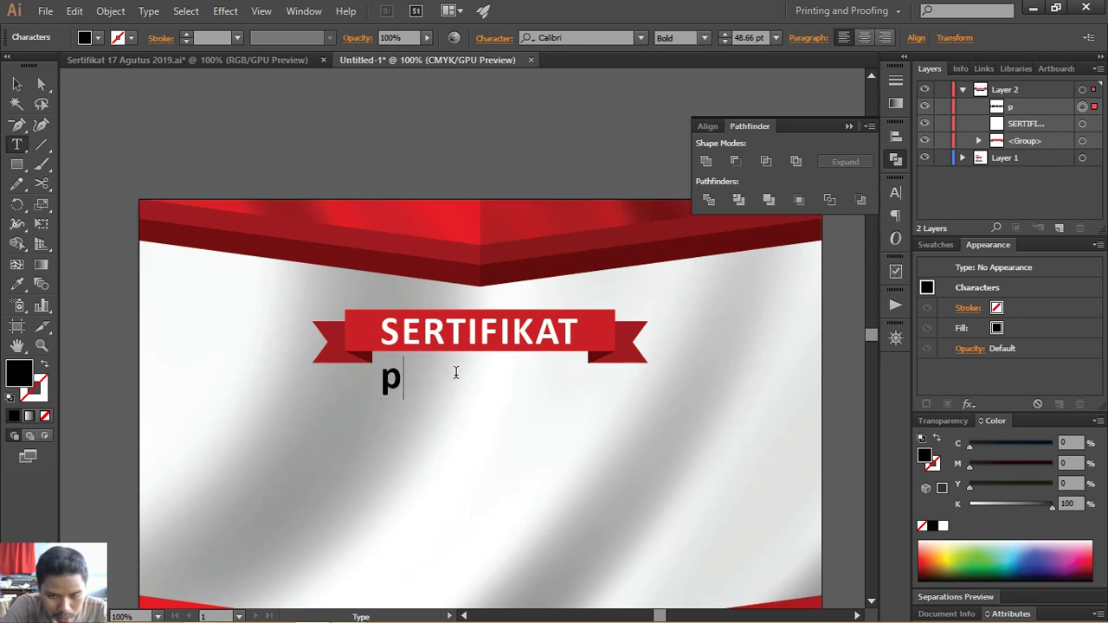
text(en)
key(BackSpace)
key(BackSpace)
key(BackSpace)
text(ENGA)
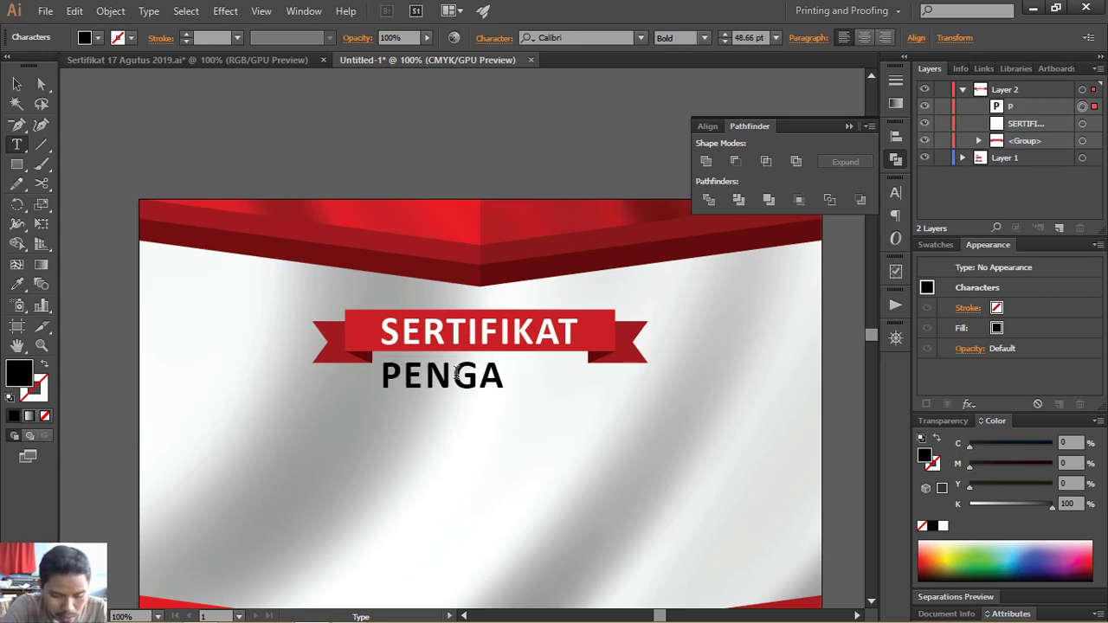
key(BackSpace)
text(HARG)
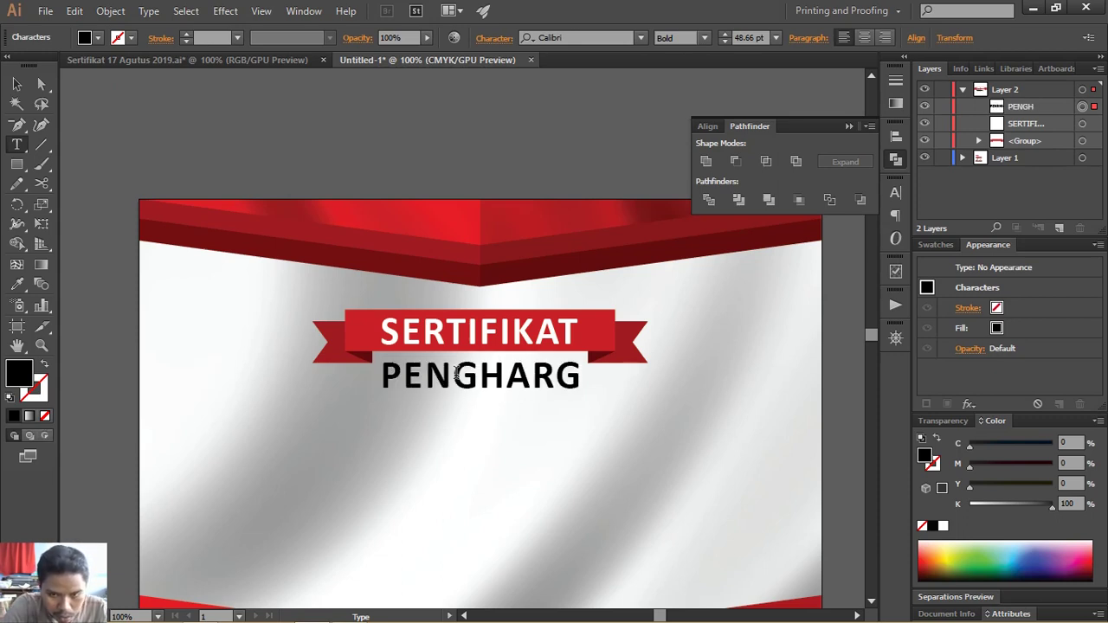
text(AAN)
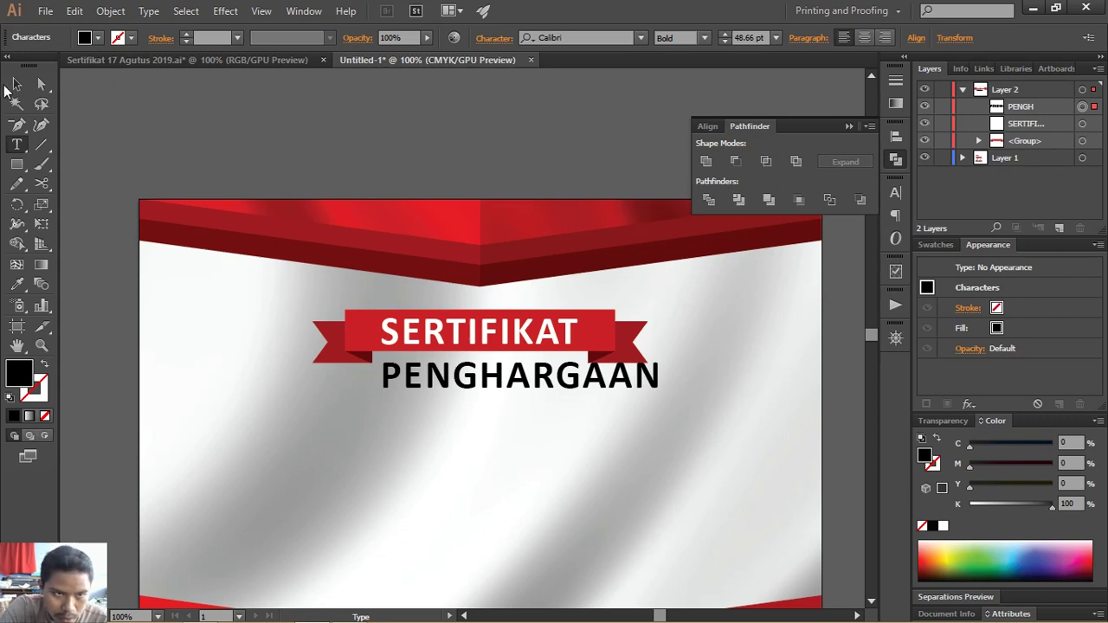
- Shrink PENGHARGAAN to about 25 pt and position it under the ribbon
click(16, 84)
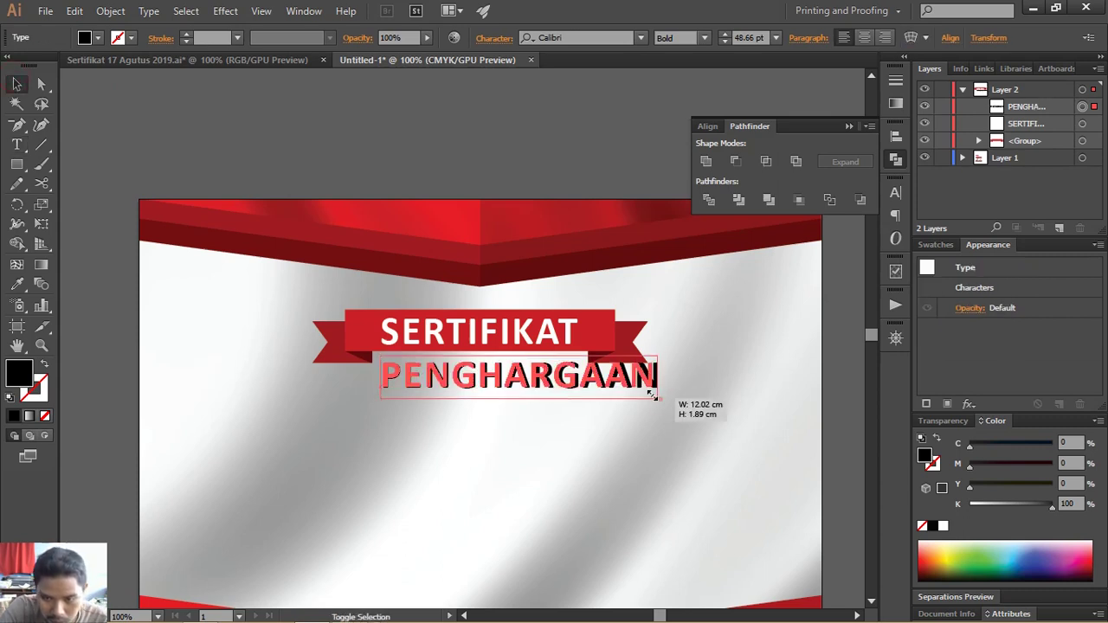
mouse_move(663, 400)
mouse_down()
mouse_move(509, 376)
mouse_move(527, 376)
mouse_up()
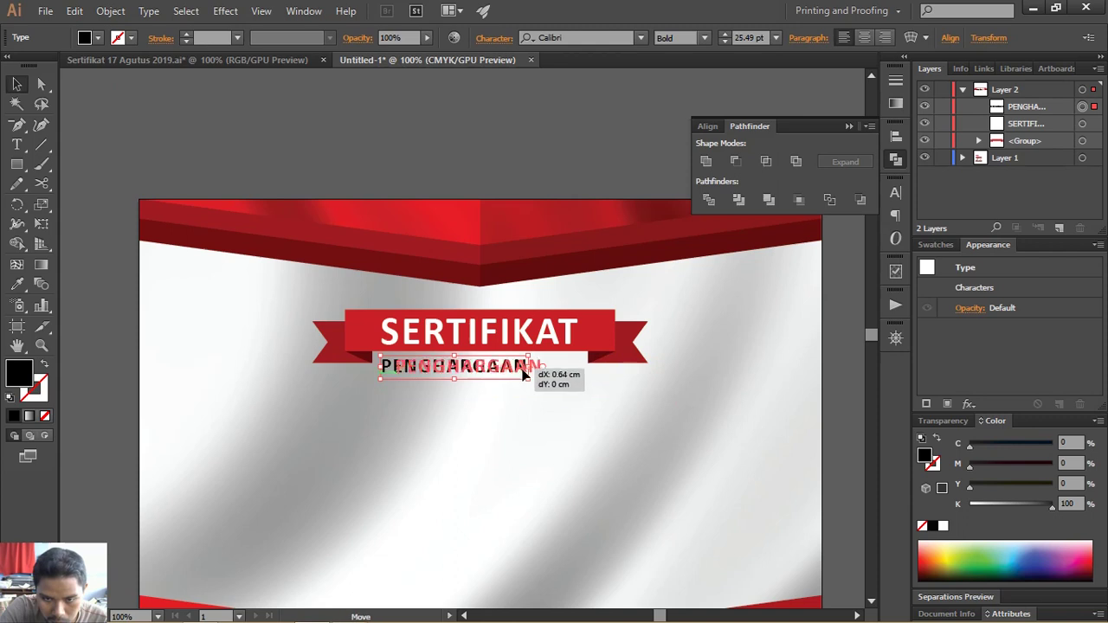
click(574, 430)
drag(567, 429, 582, 381)
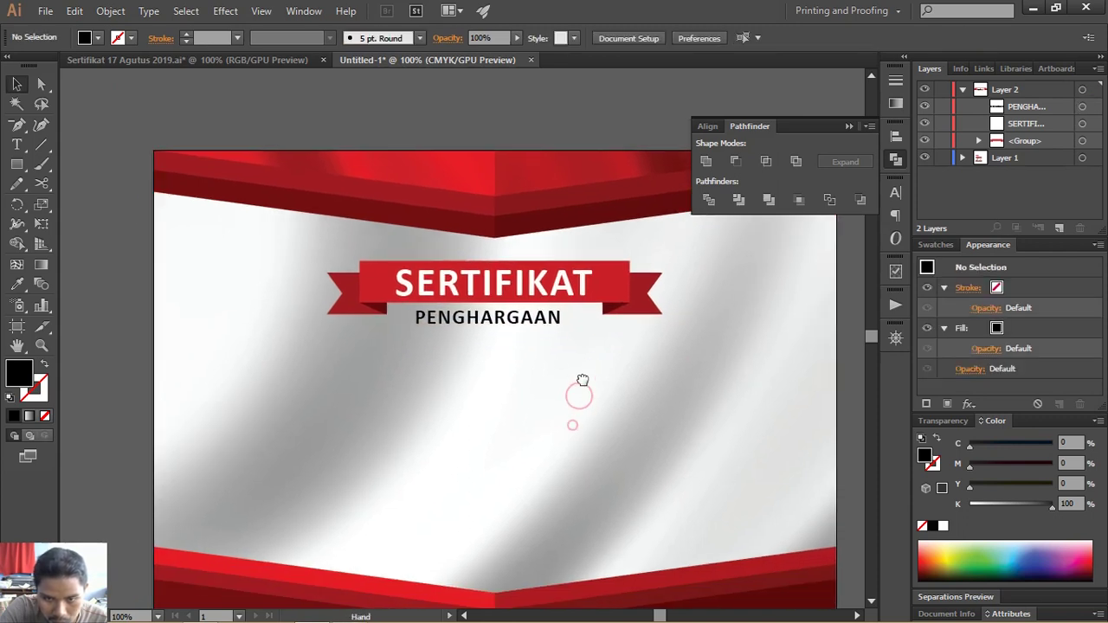
click(534, 321)
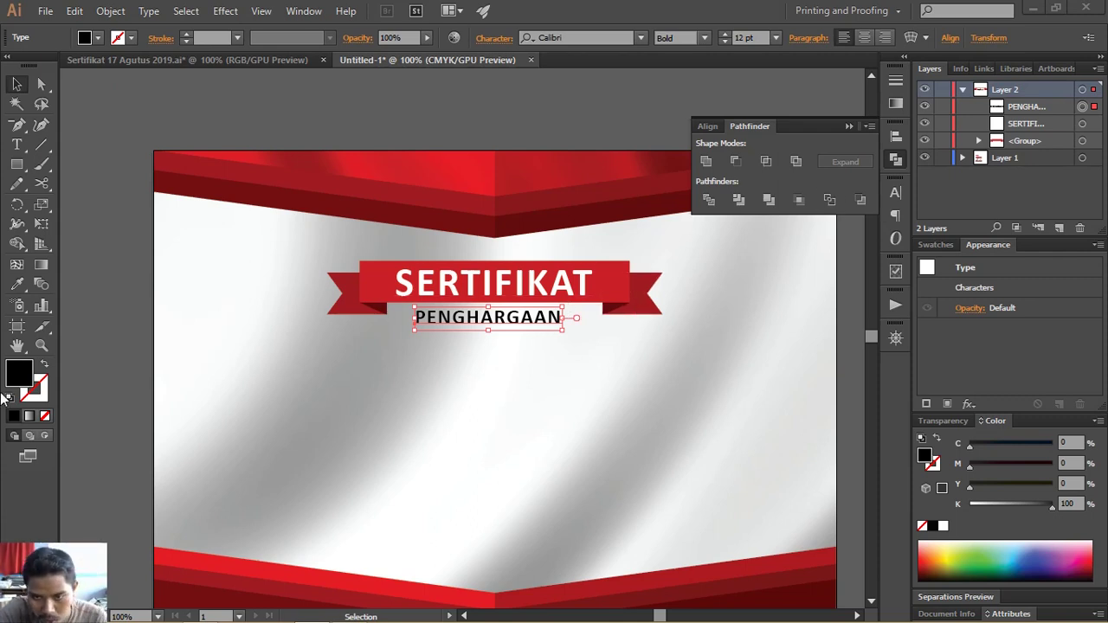
- Eyedrop the dark red bottom band onto PENGHARGAAN, then zoom into the heading
click(16, 284)
click(187, 593)
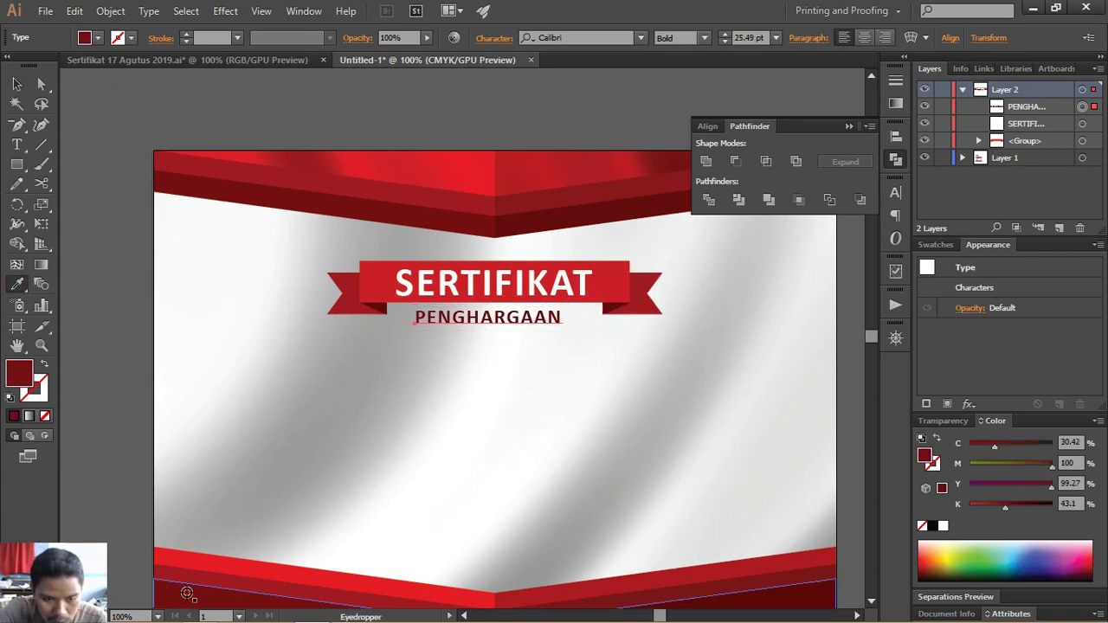
click(268, 580)
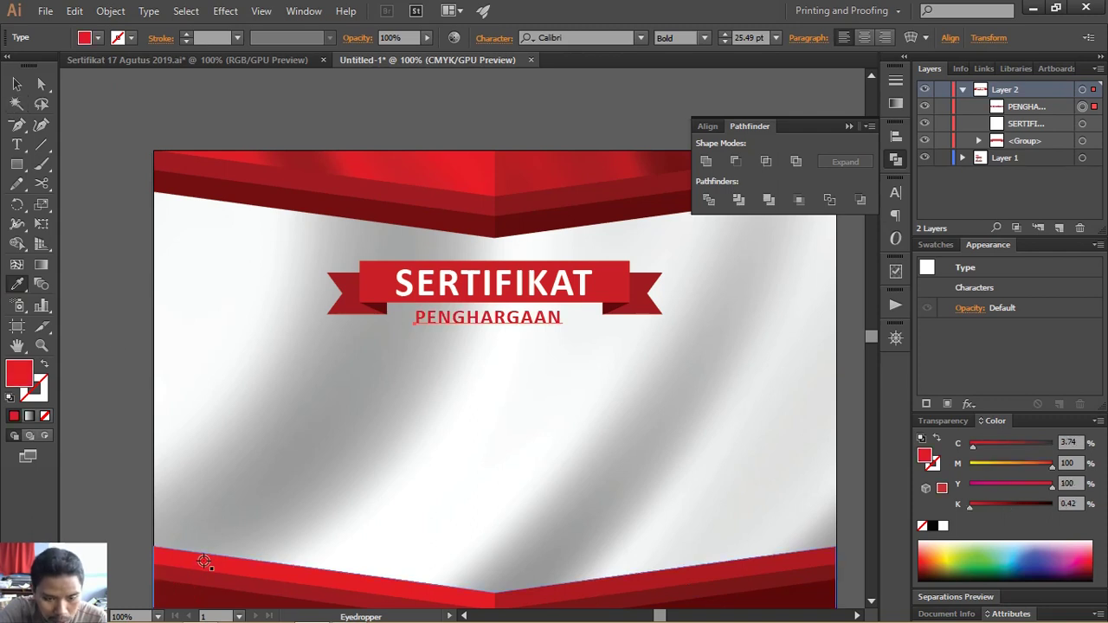
click(210, 581)
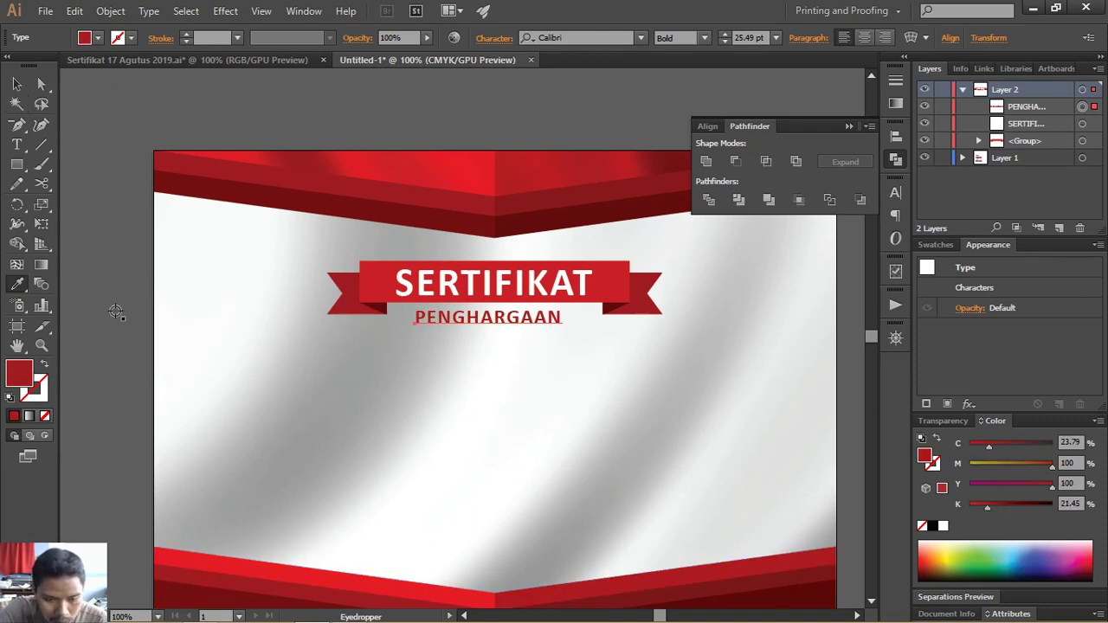
click(16, 84)
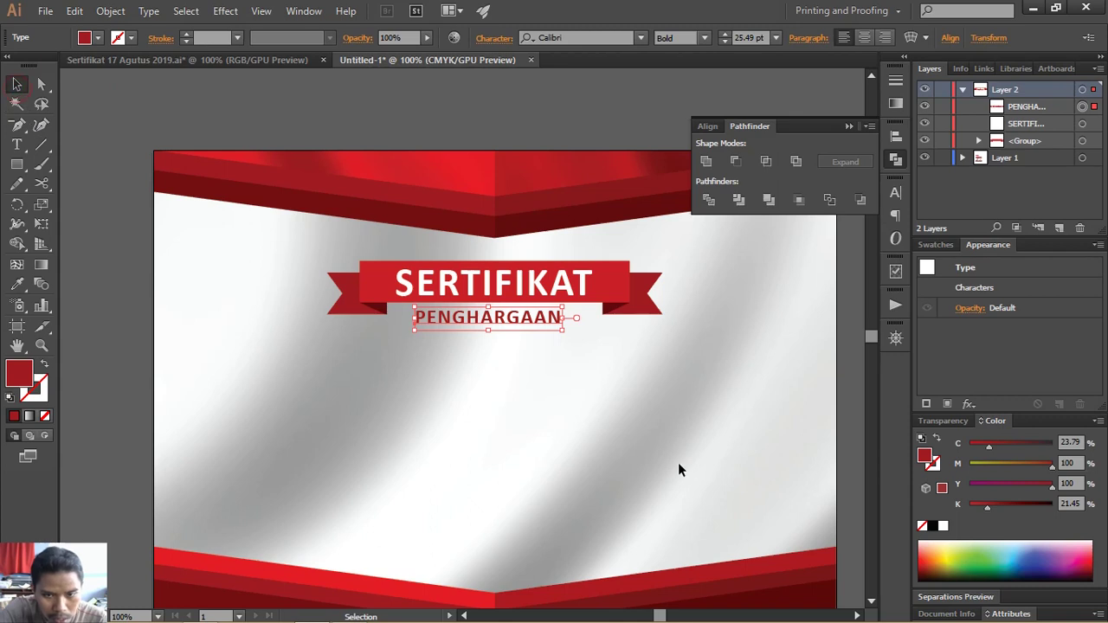
key(z)
drag(511, 348, 551, 372)
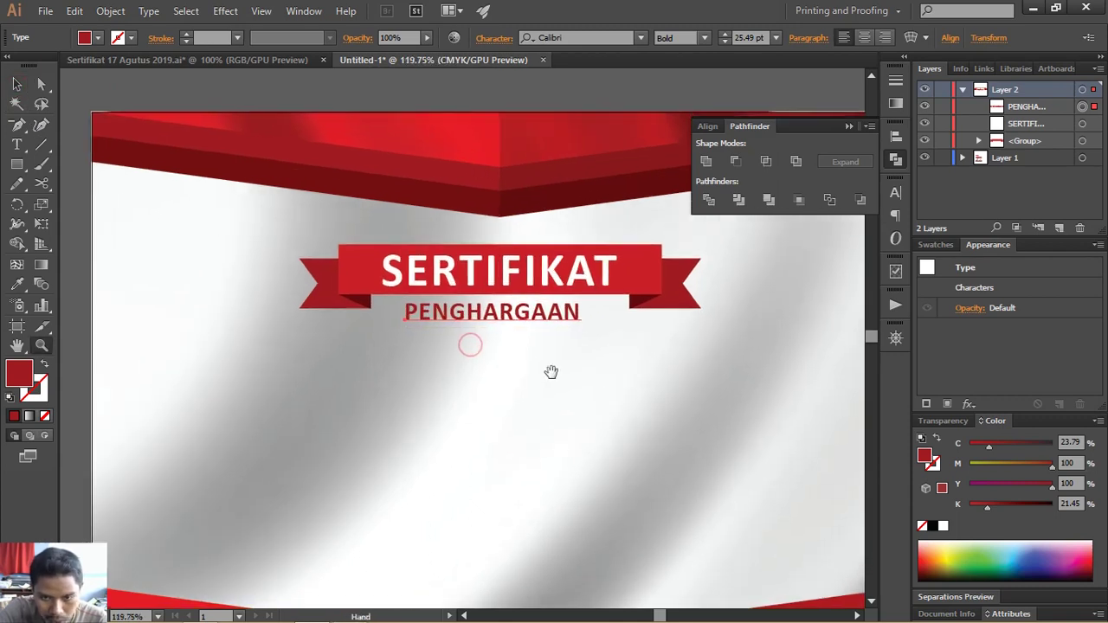
- Ungroup the red ribbon into separate shapes
key(v)
click(620, 431)
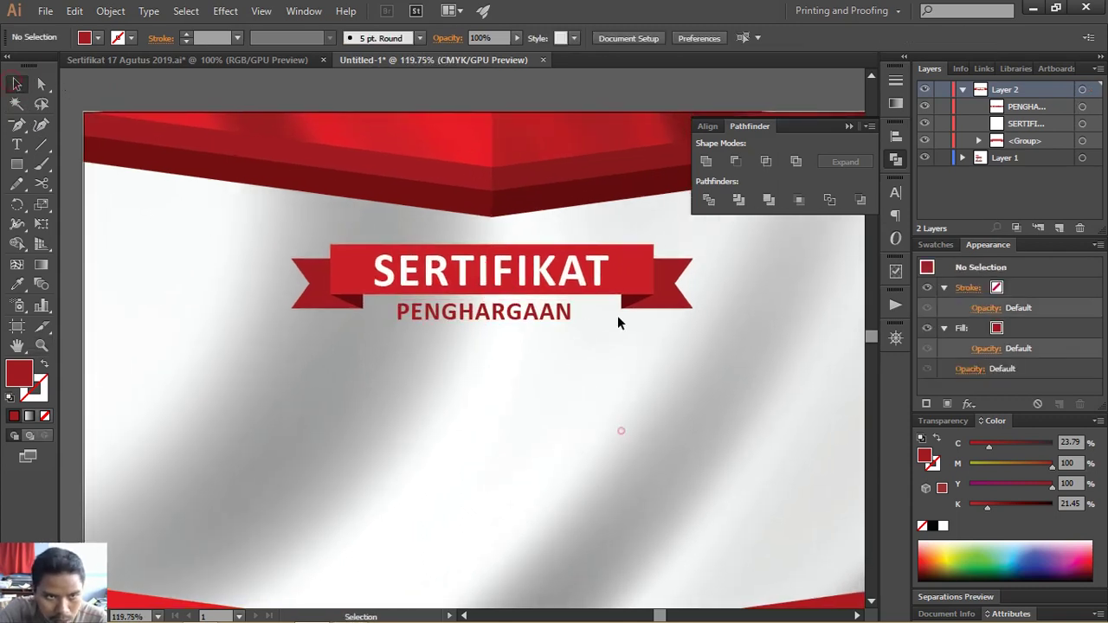
click(634, 294)
right_click(634, 294)
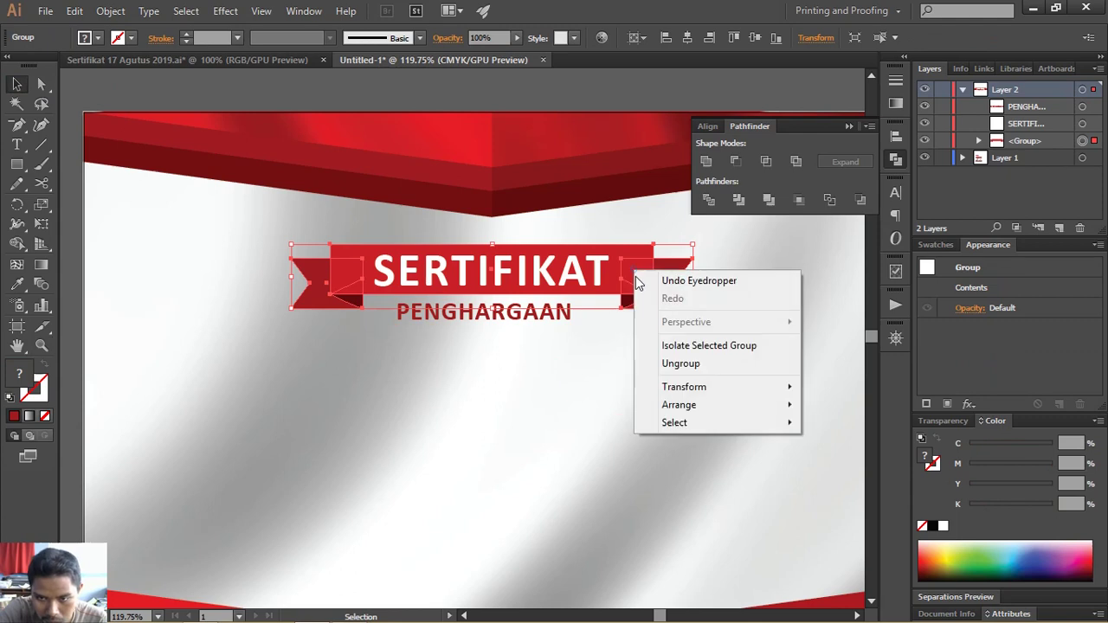
click(662, 373)
drag(615, 278, 595, 381)
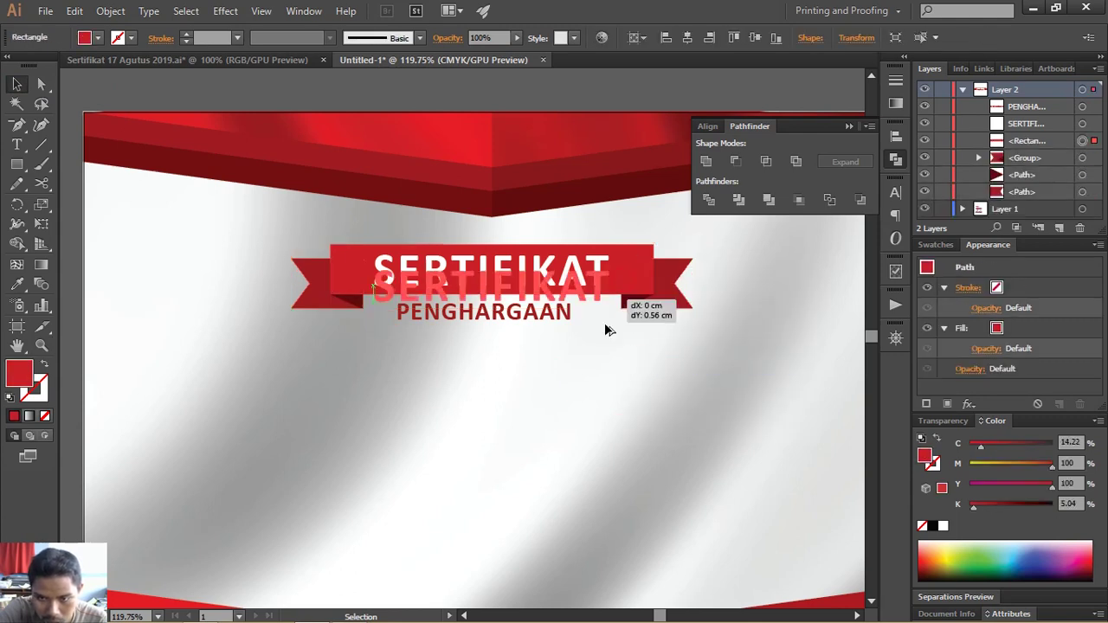
key(ctrl+z)
click(687, 389)
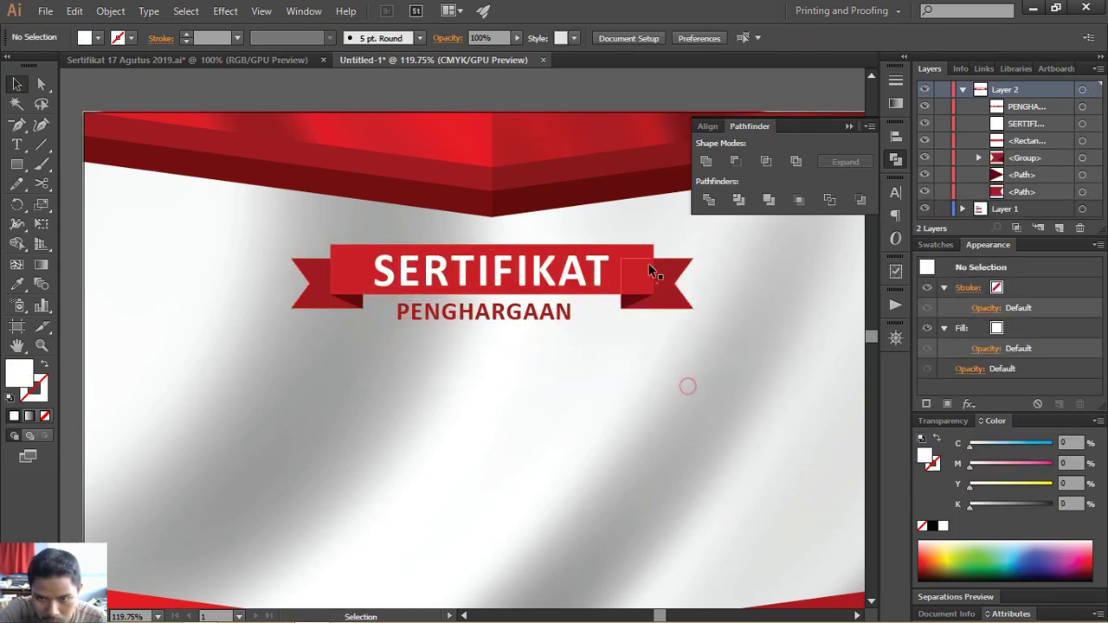
- Duplicate the ribbon's red centre rectangle below PENGHARGAAN and resize it into a thin, shorter bar
click(651, 268)
drag(647, 278, 647, 370)
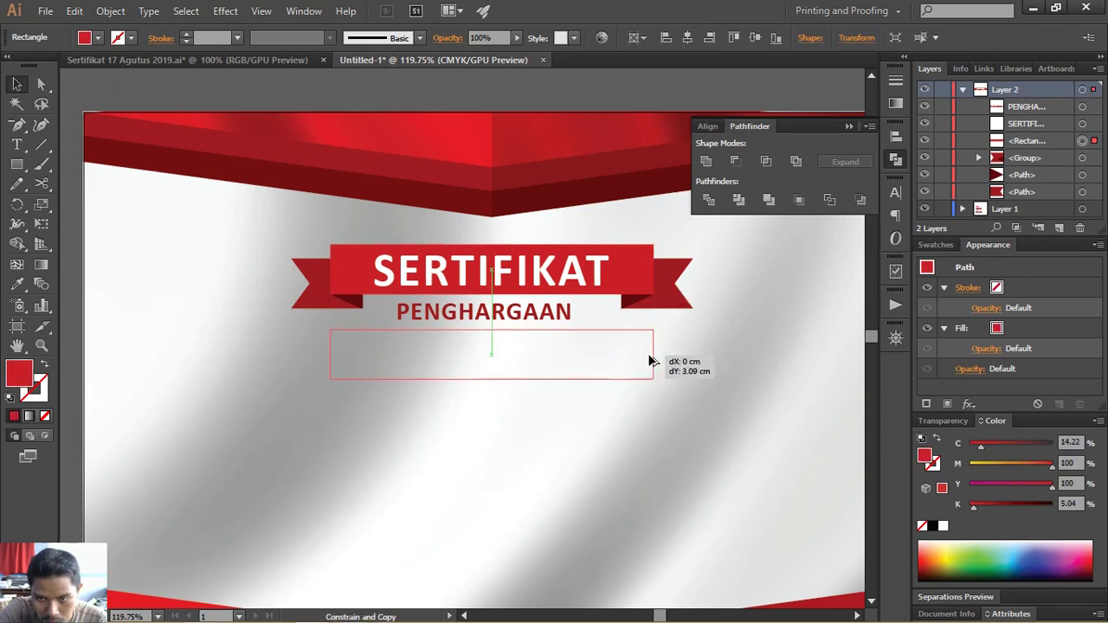
drag(492, 387, 491, 361)
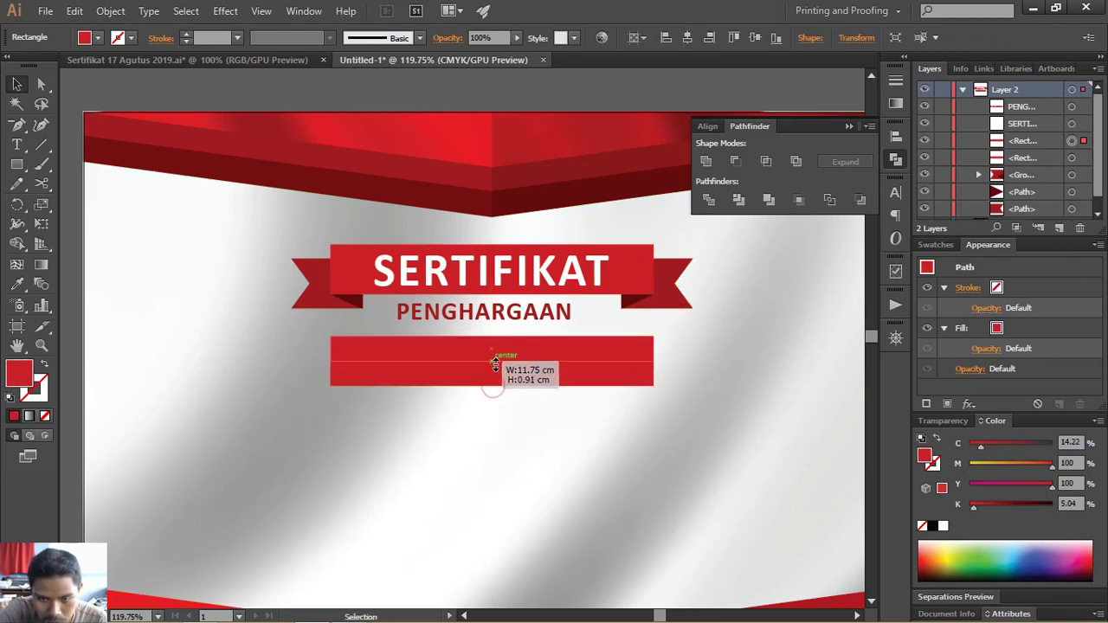
drag(655, 348, 608, 348)
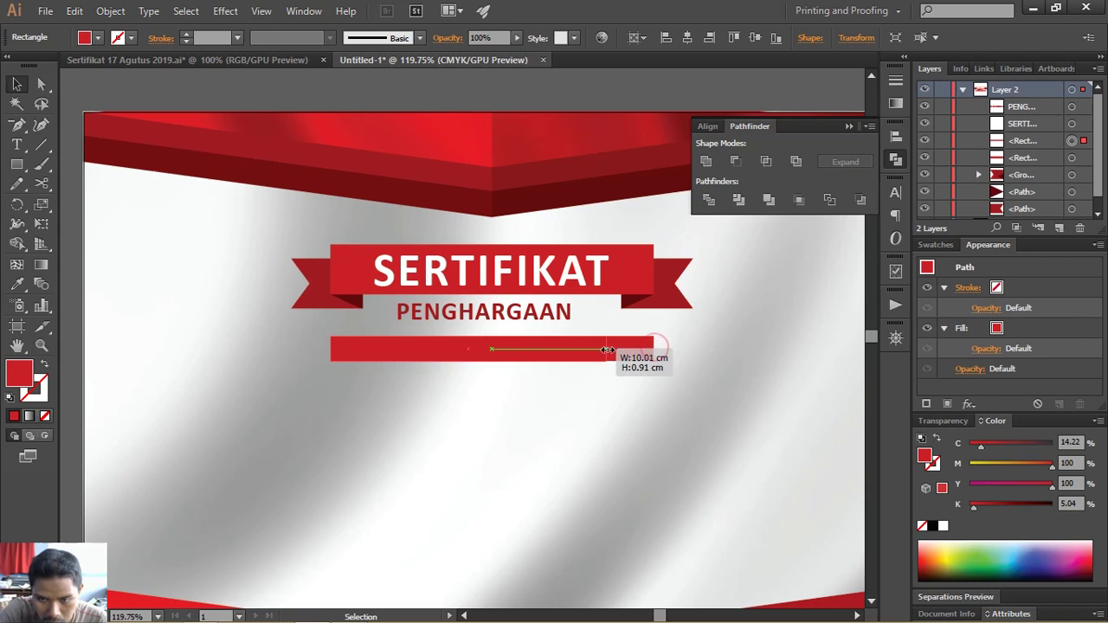
drag(334, 350, 353, 350)
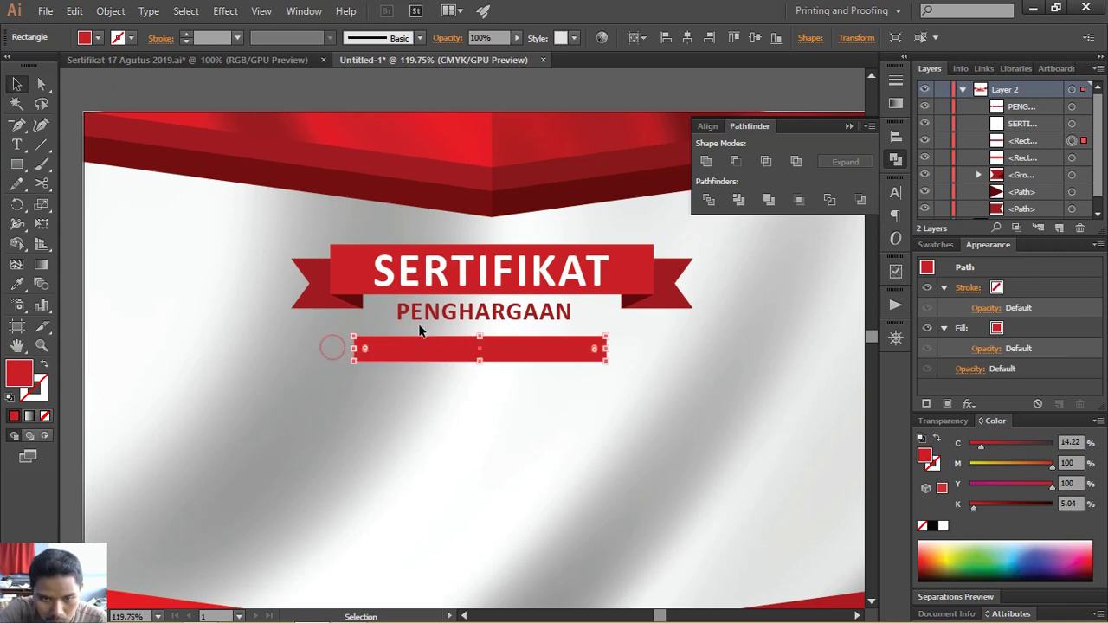
- Copy PENGHARGAAN onto the bar and start replacing it with DIBERIKAN KEPADA
drag(421, 318, 412, 345)
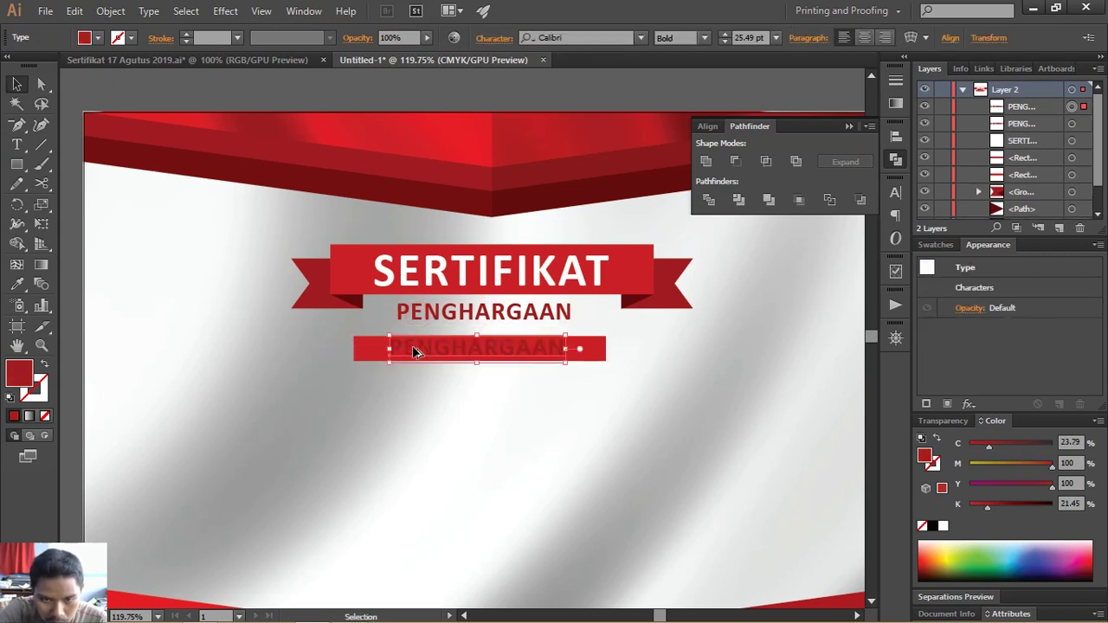
double_click(412, 345)
double_click(412, 345)
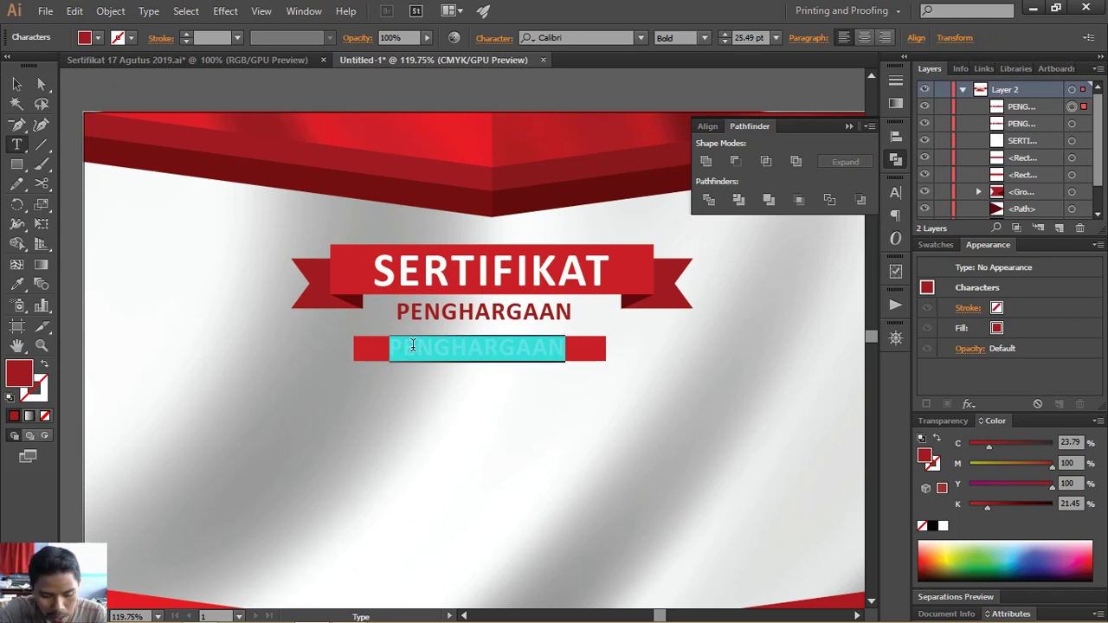
text(DIBERIKAN KEPADA)
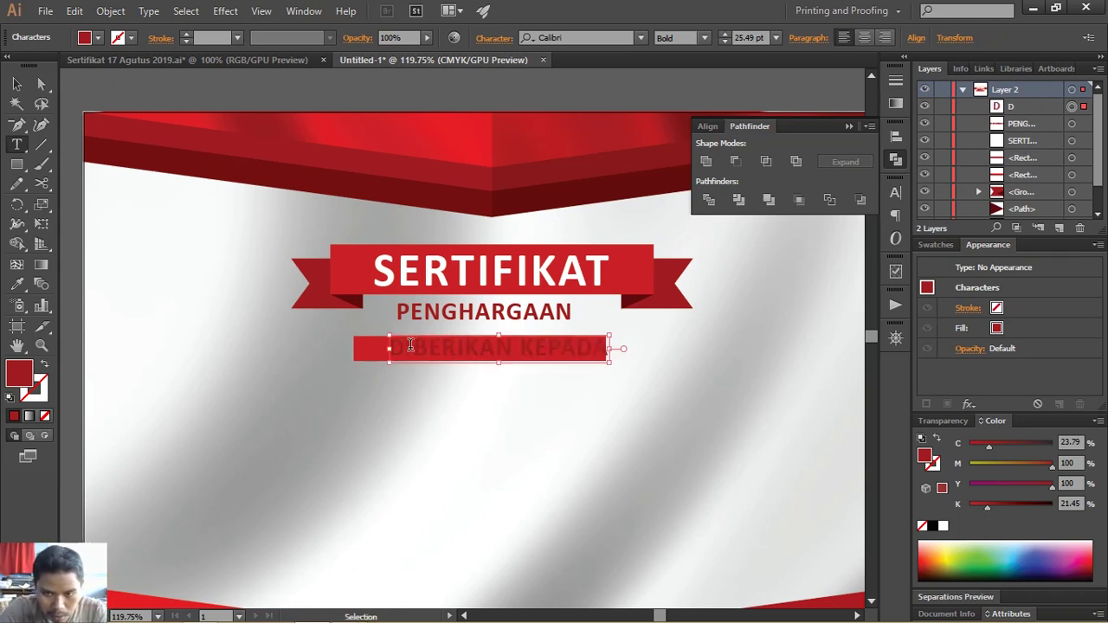
- Convert the DIBERIKAN KEPADA text to Title Case
drag(609, 348, 389, 347)
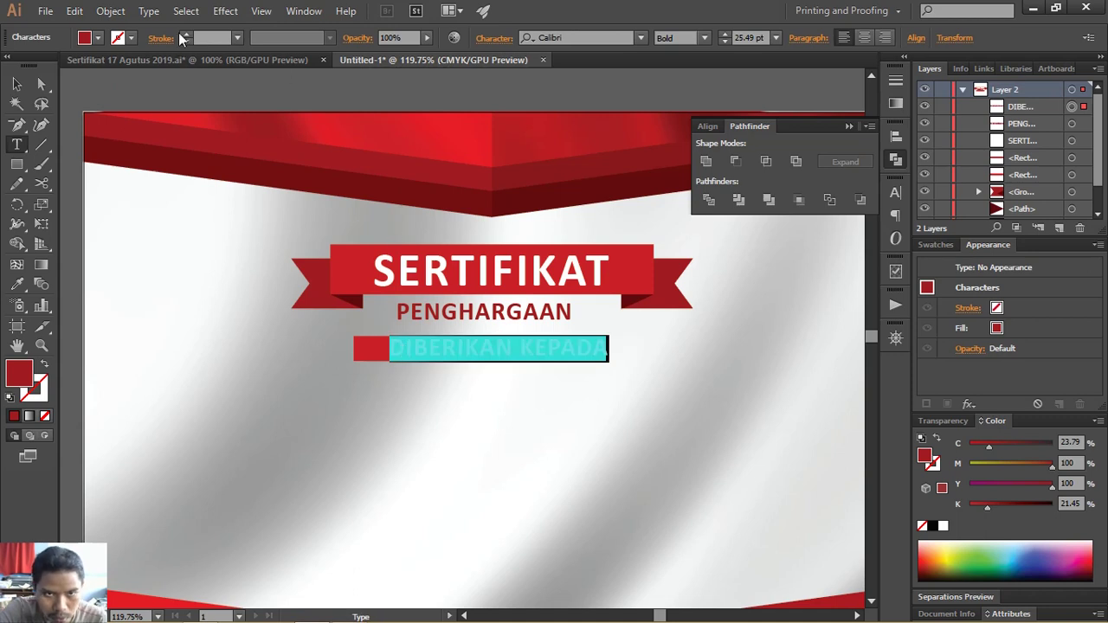
click(149, 11)
click(272, 260)
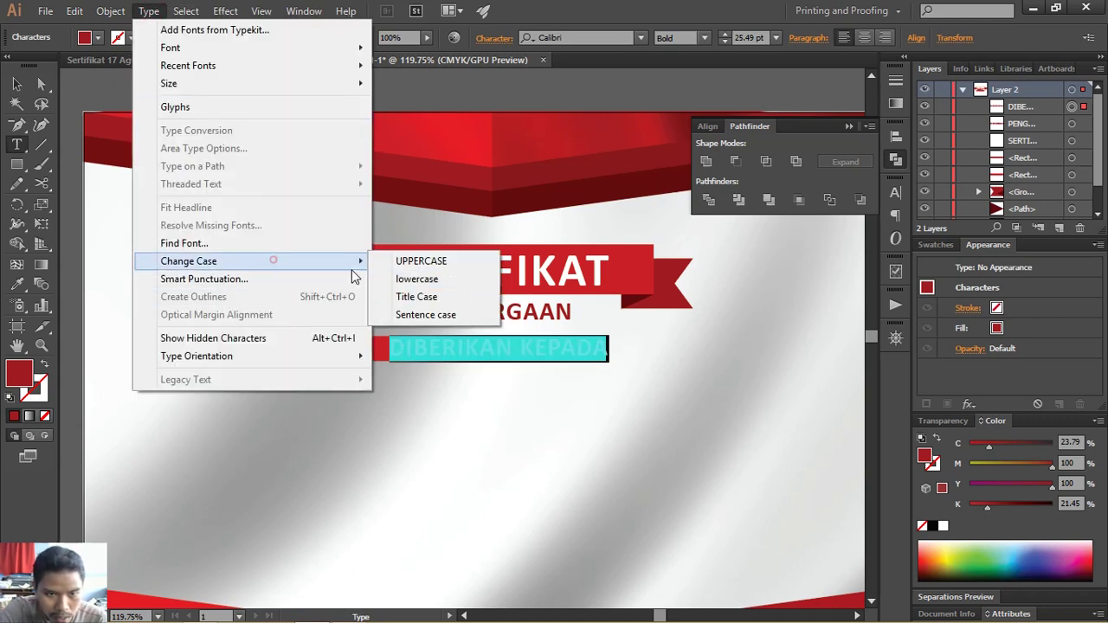
click(447, 308)
click(19, 85)
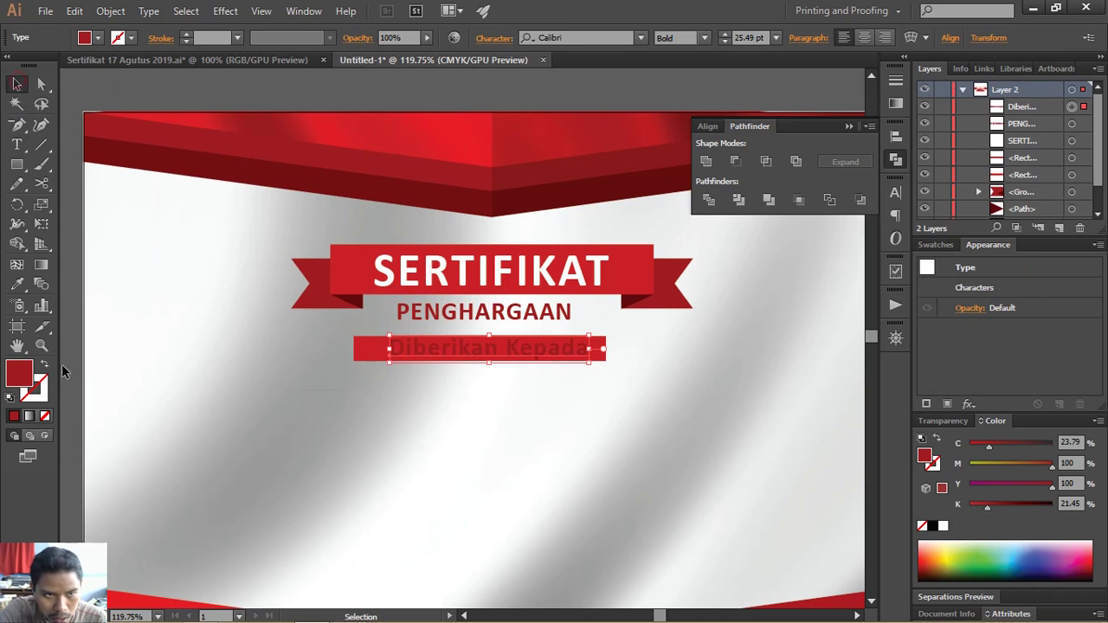
click(613, 346)
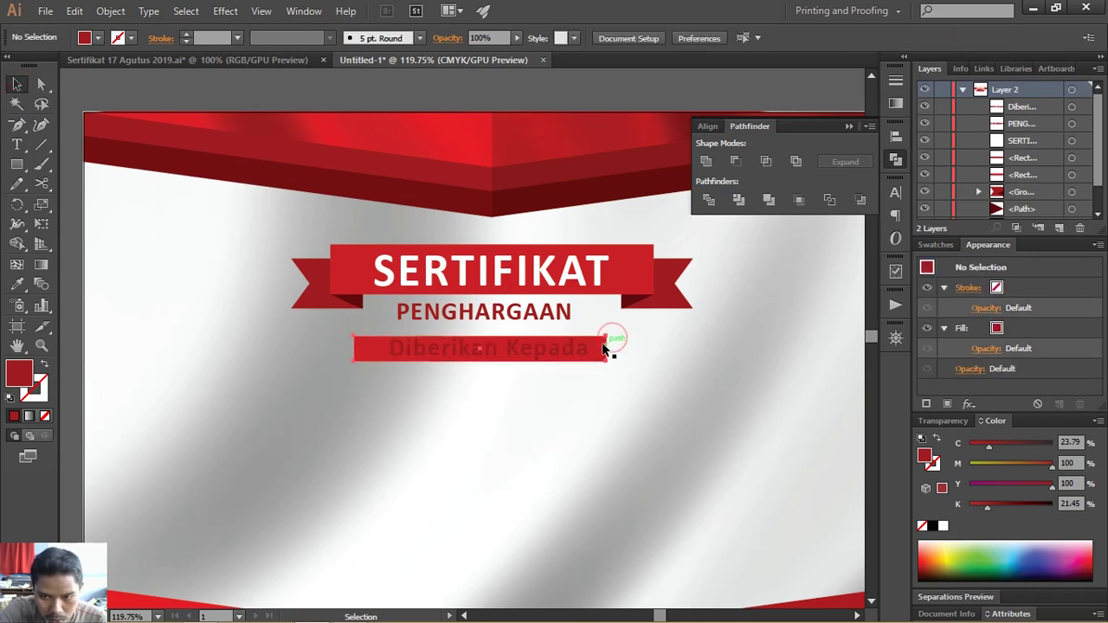
- Fill the bar behind the text with grey #666666
click(602, 347)
double_click(26, 373)
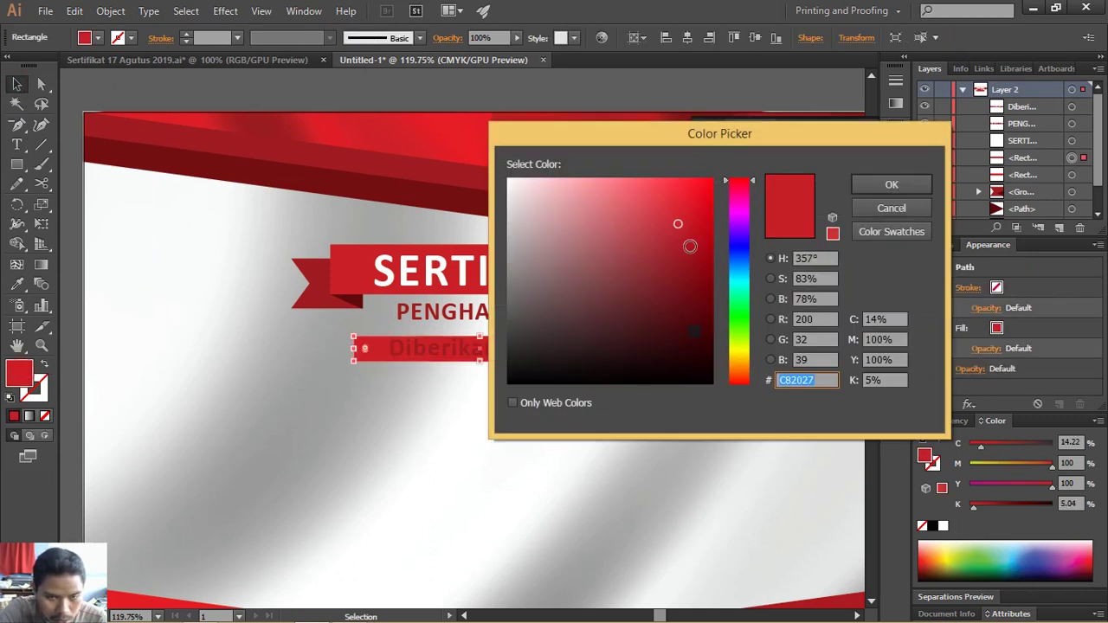
drag(603, 276, 490, 284)
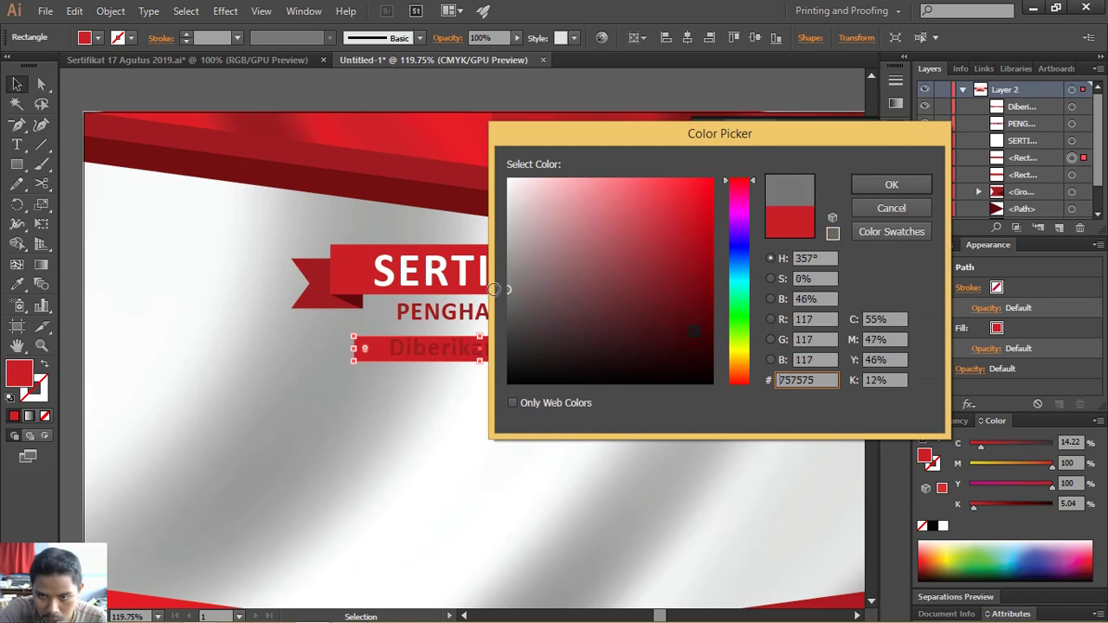
click(869, 186)
click(663, 403)
key(z)
click(652, 403)
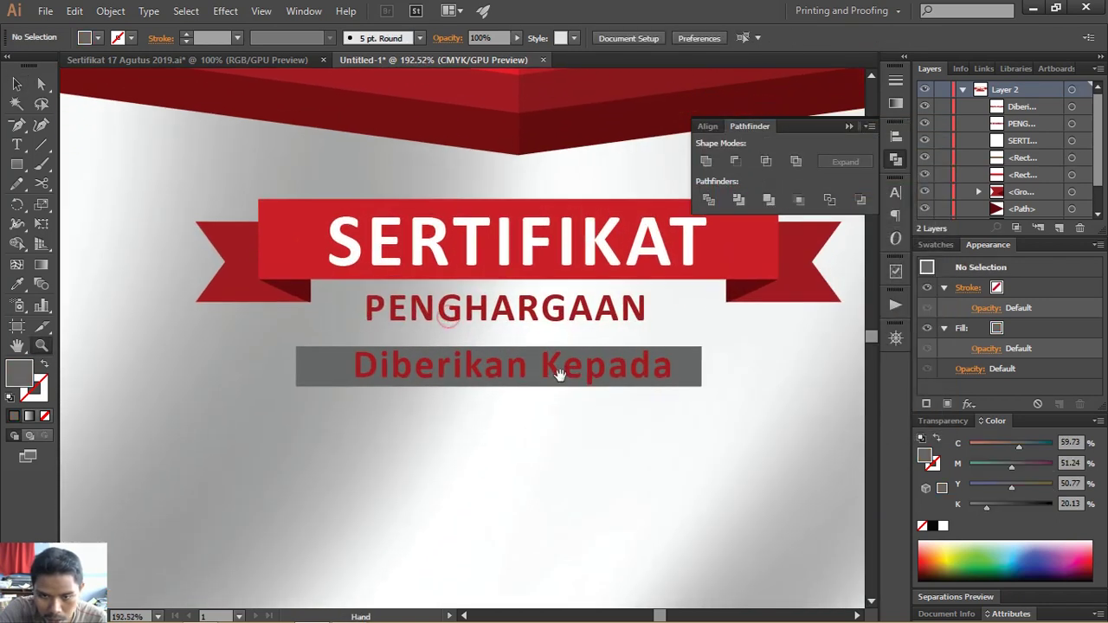
- Make the Diberikan Kepada text white with no stroke
click(16, 84)
click(386, 369)
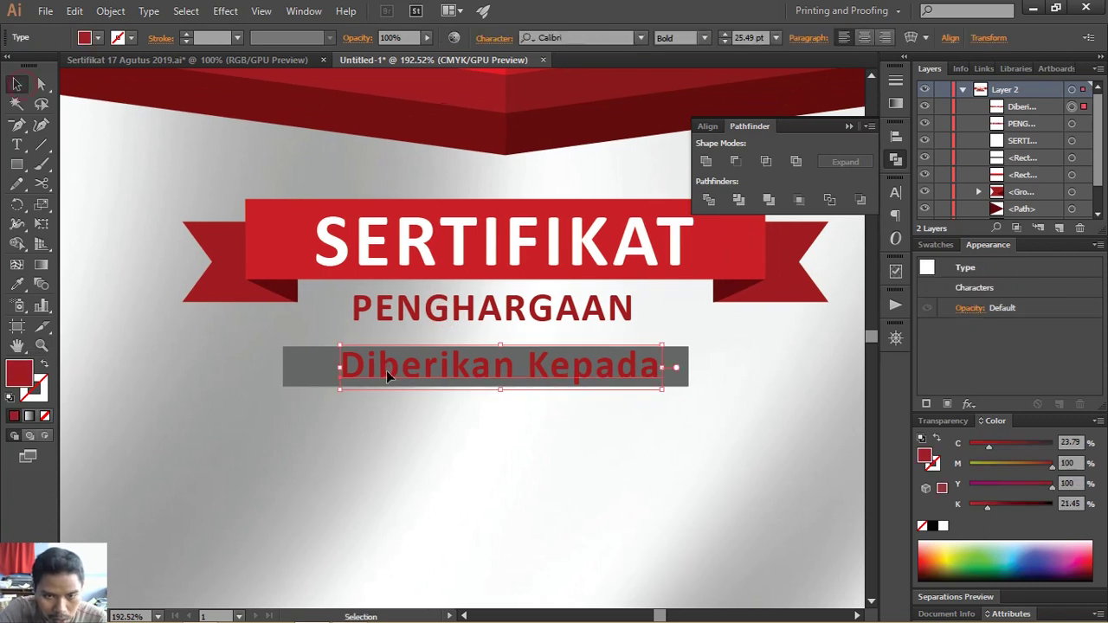
key(d)
click(46, 415)
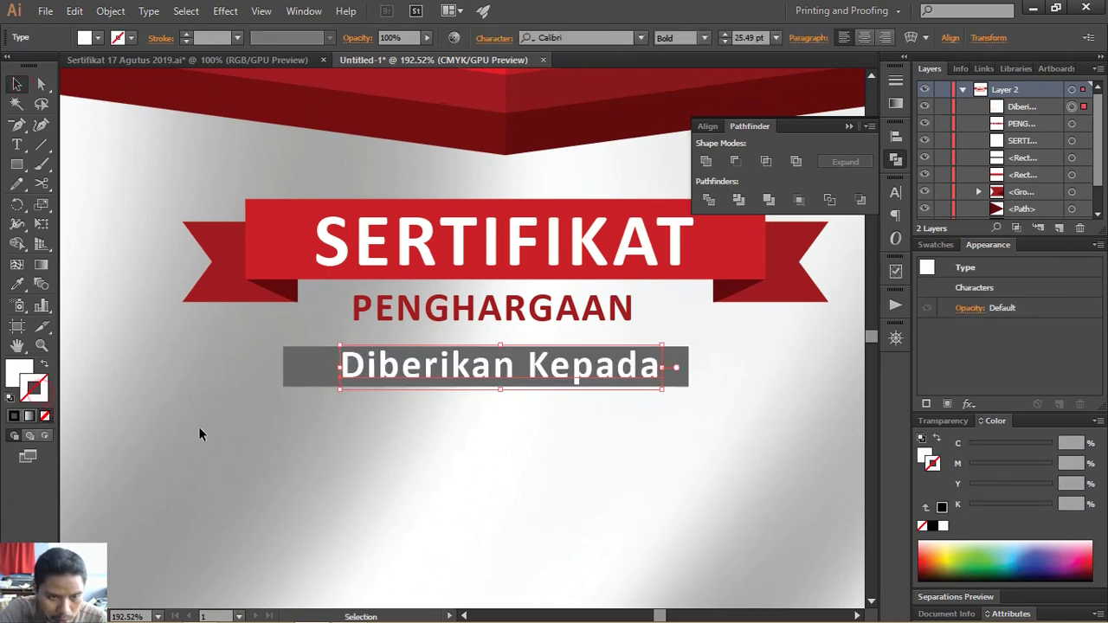
click(201, 427)
click(295, 386)
- Notch the grey bar's left end by adding a midpoint and pushing it inward
key(z)
click(264, 330)
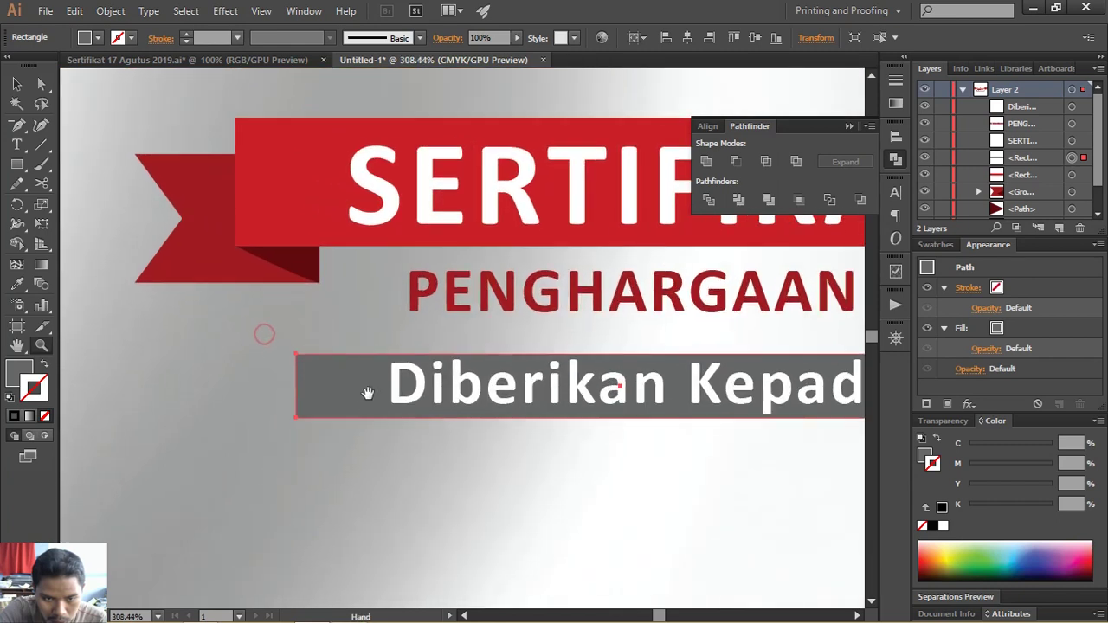
key(plus)
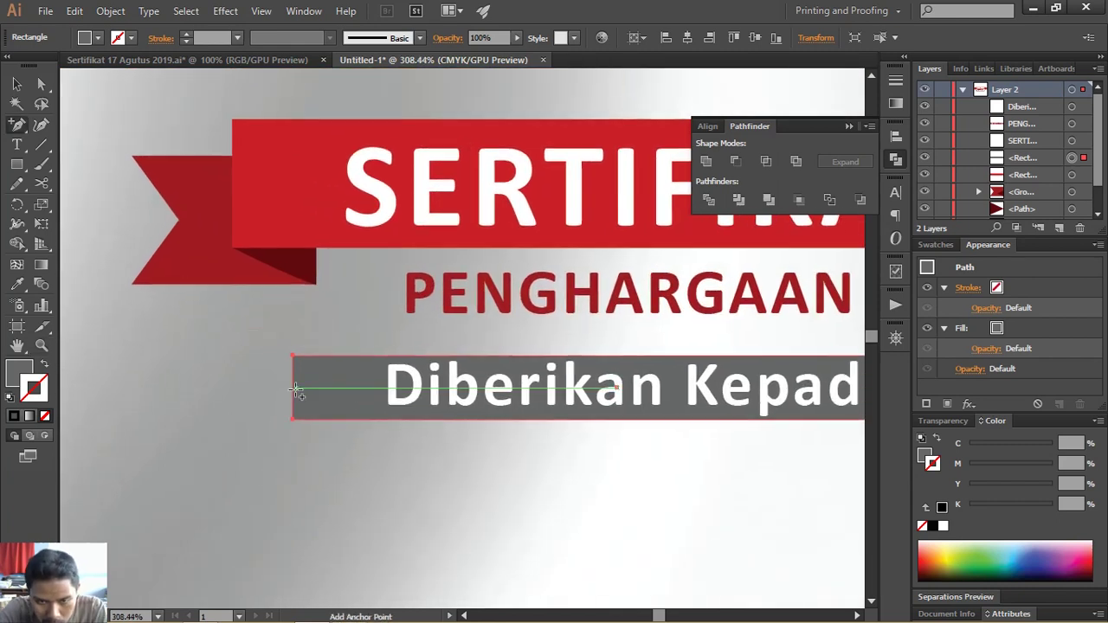
click(296, 388)
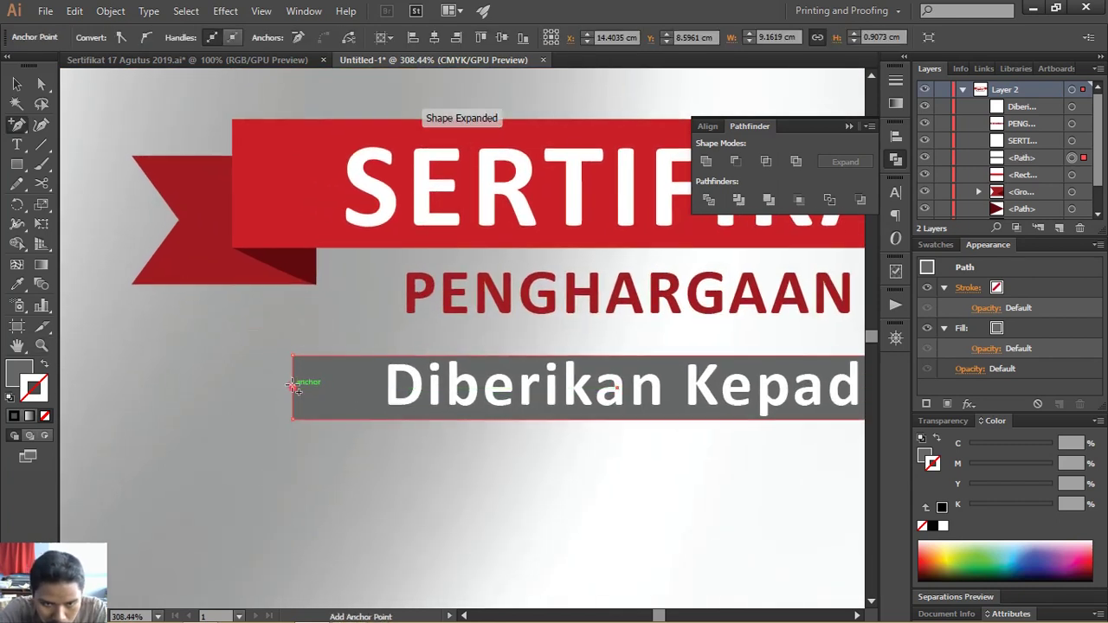
key(a)
drag(295, 387, 315, 387)
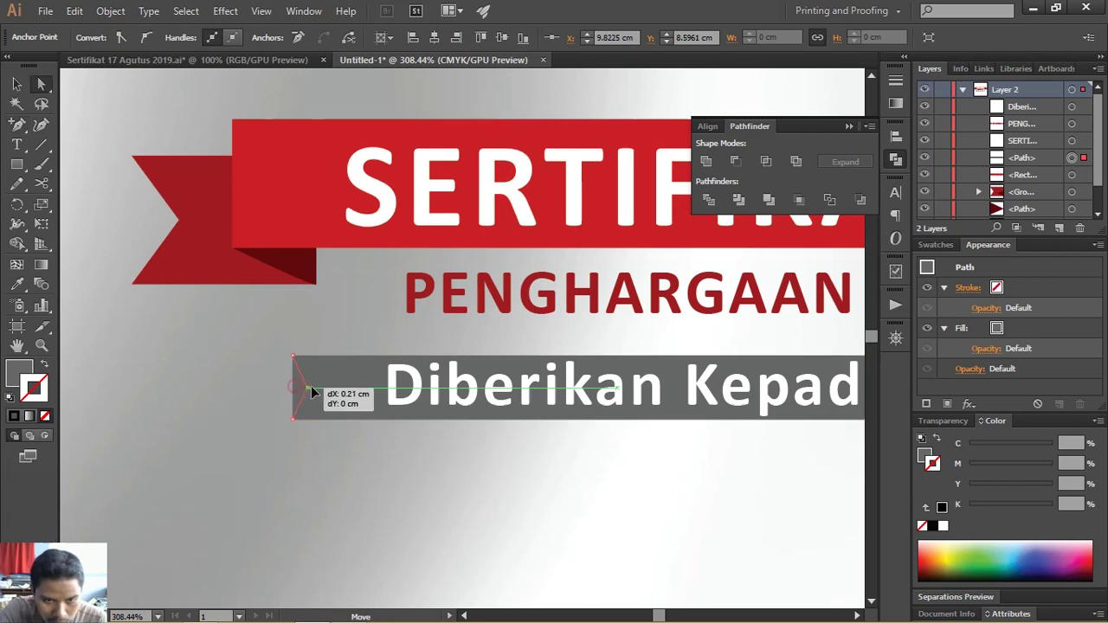
click(18, 83)
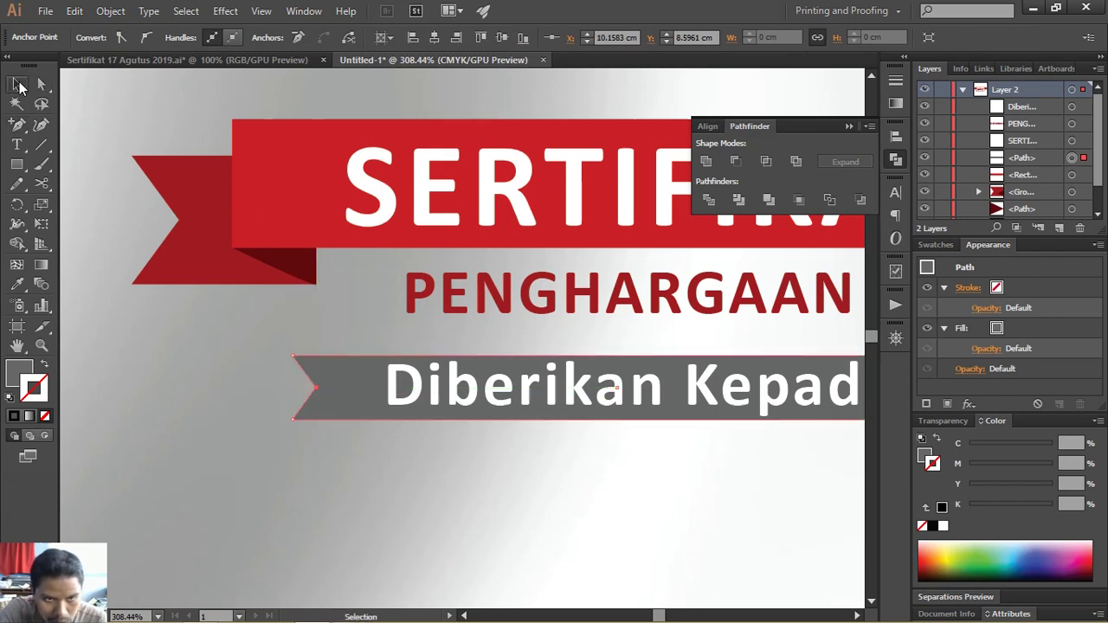
click(360, 472)
- Scale the Diberikan Kepada text narrower
key(ctrl+minus)
key(ctrl+minus)
key(ctrl+minus)
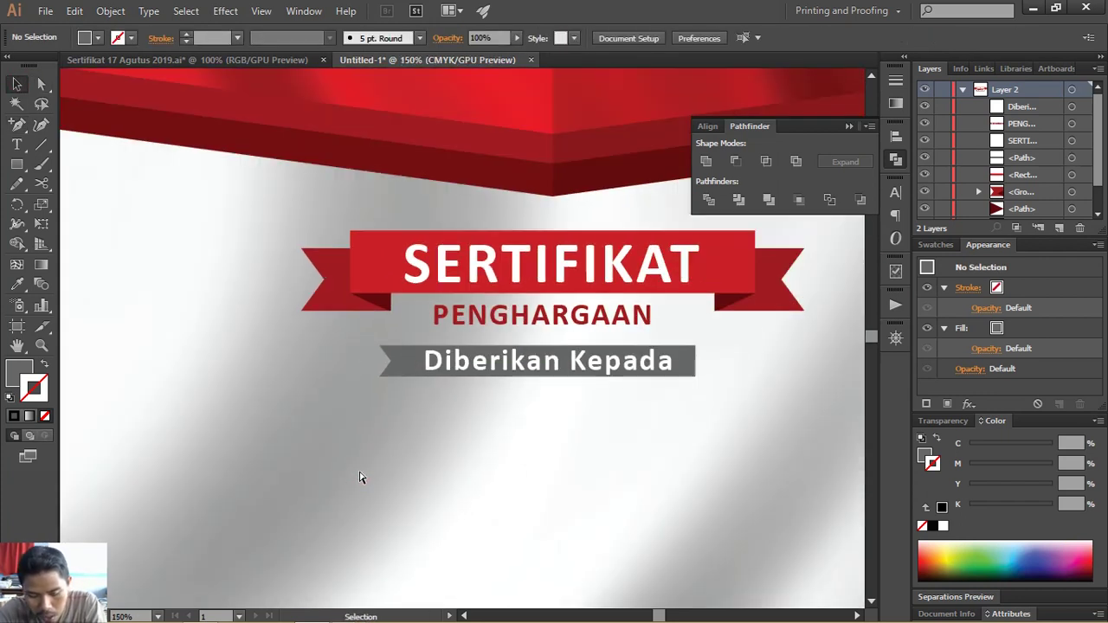
drag(478, 439, 450, 445)
click(413, 372)
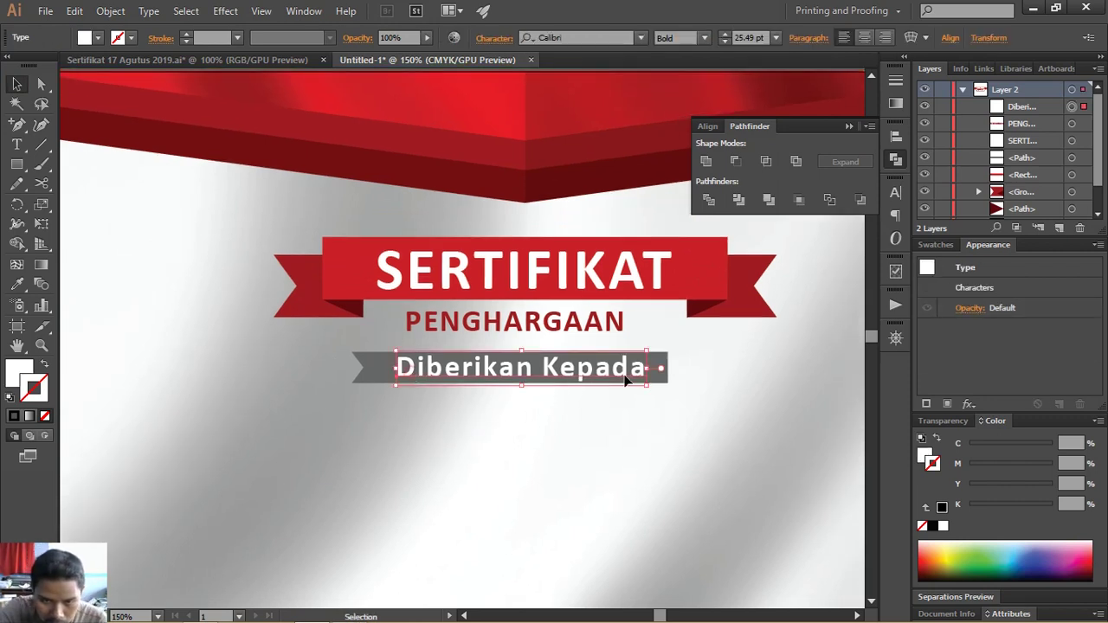
drag(651, 354, 619, 356)
click(627, 404)
- Paste a copy of the banner in front, move it right, and reflect it vertically
click(650, 367)
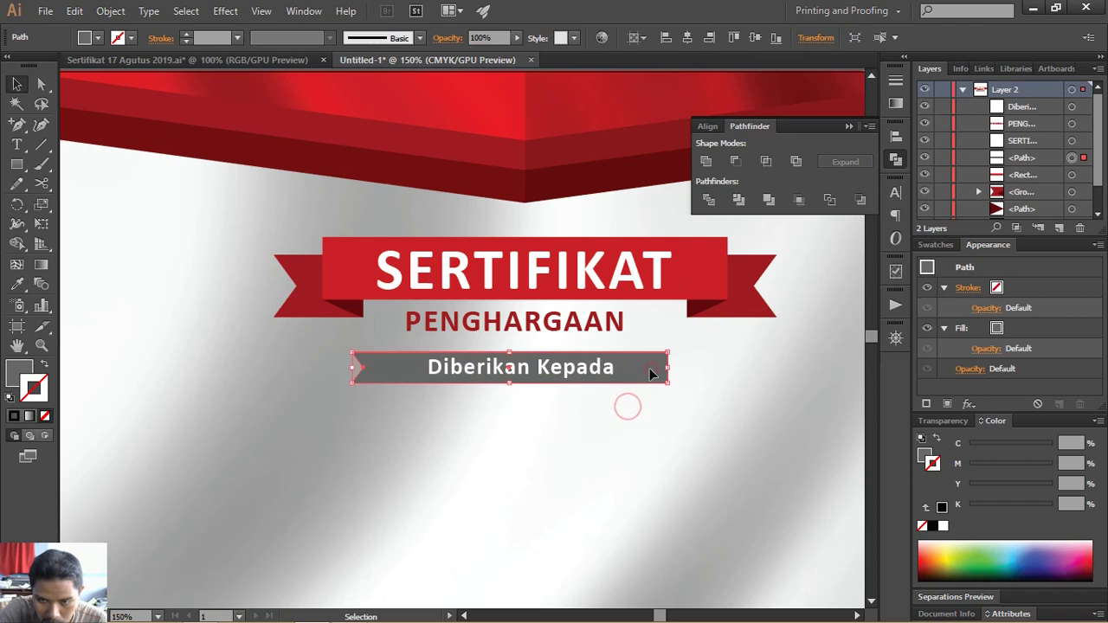
key(ctrl+c)
key(ctrl+f)
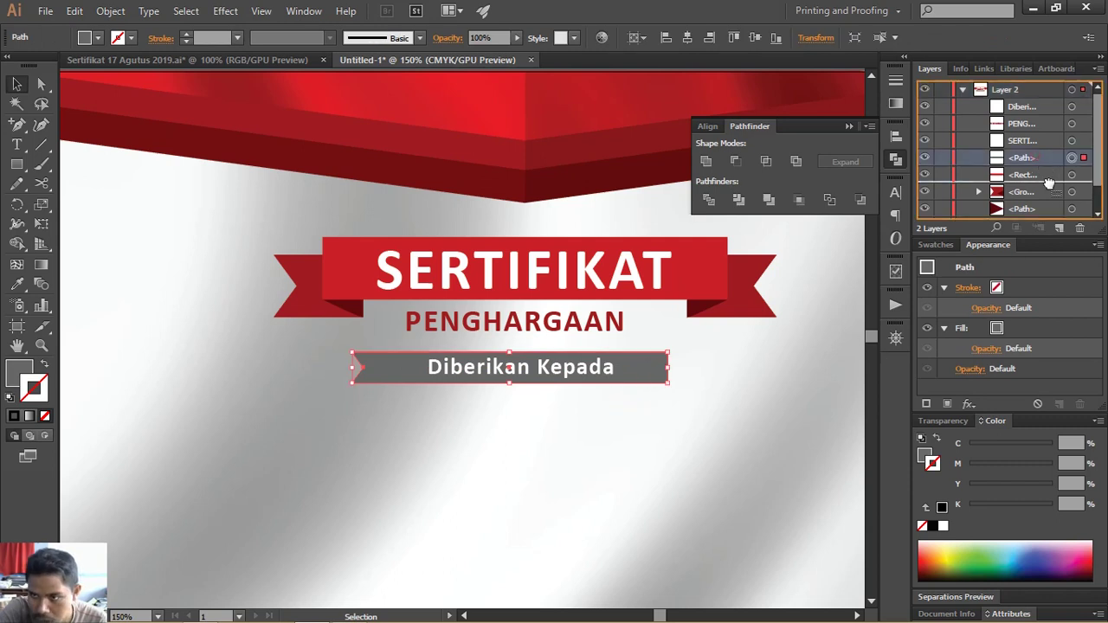
scroll(1037, 160, down, 1)
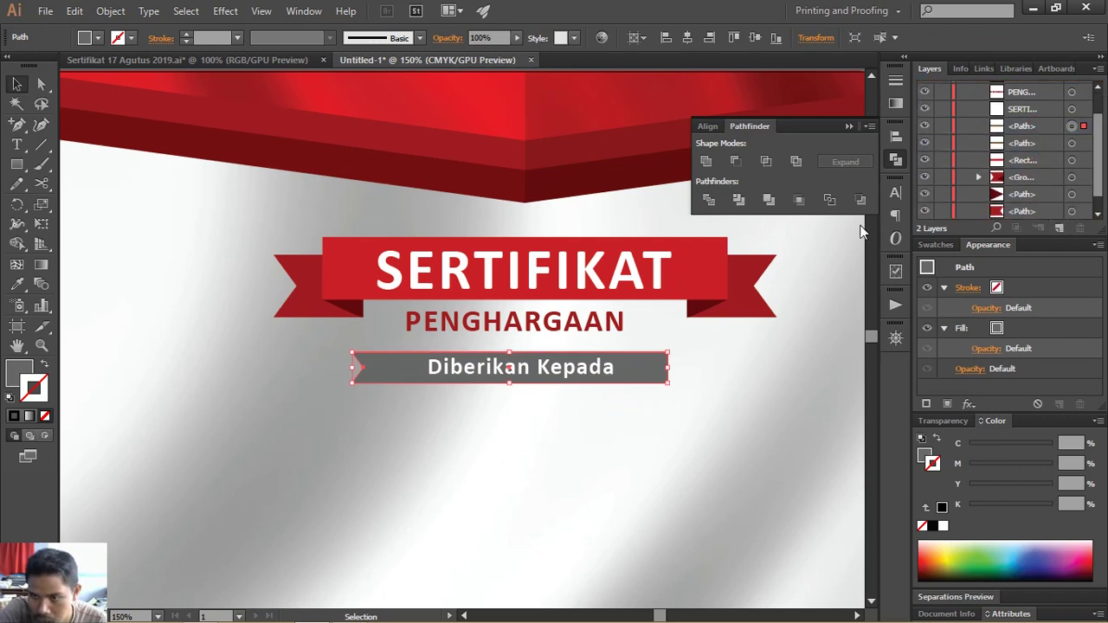
drag(665, 369, 694, 369)
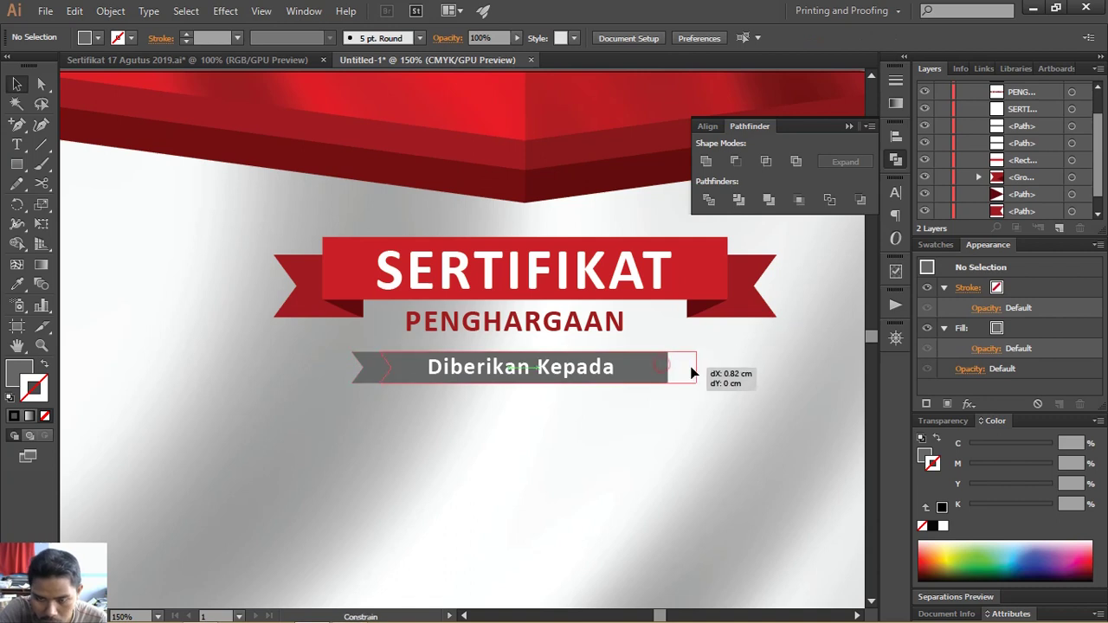
right_click(681, 363)
mouse_move(732, 575)
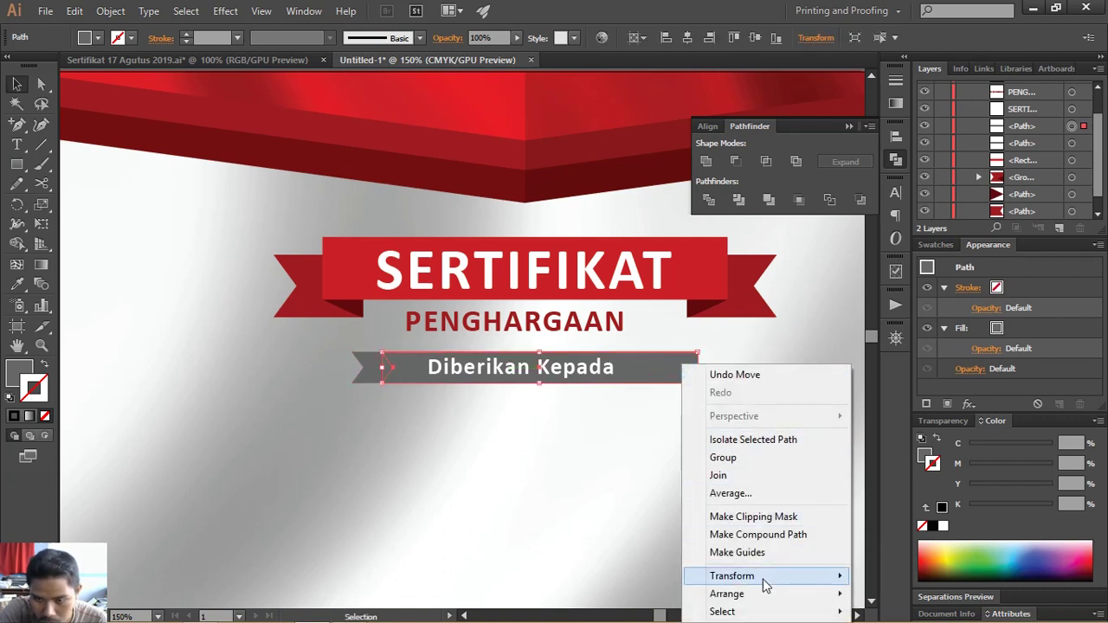
click(896, 493)
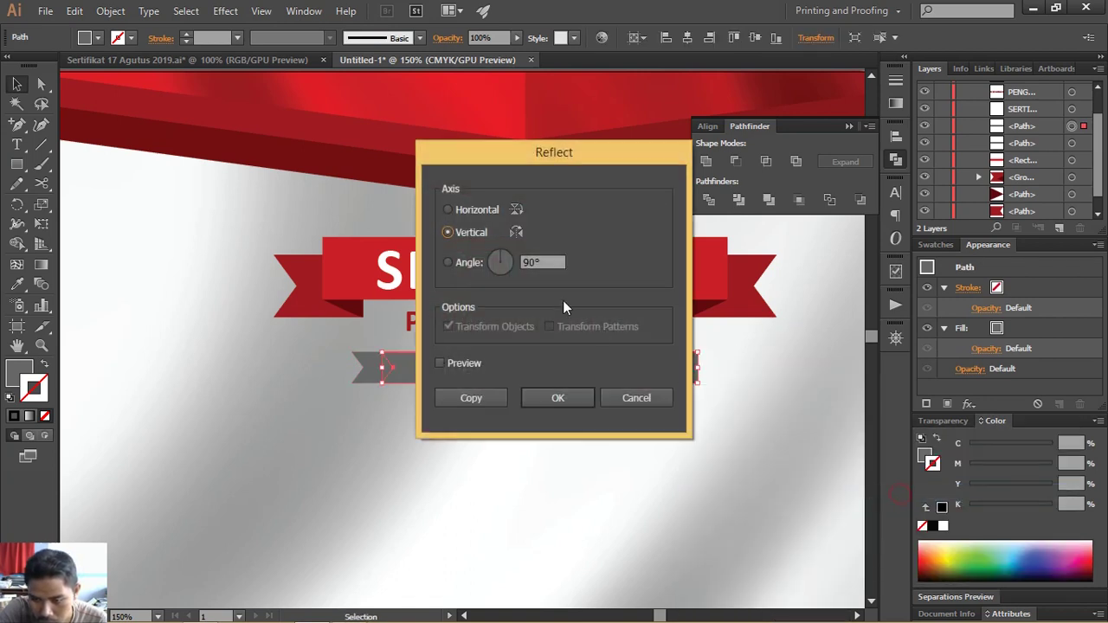
click(540, 394)
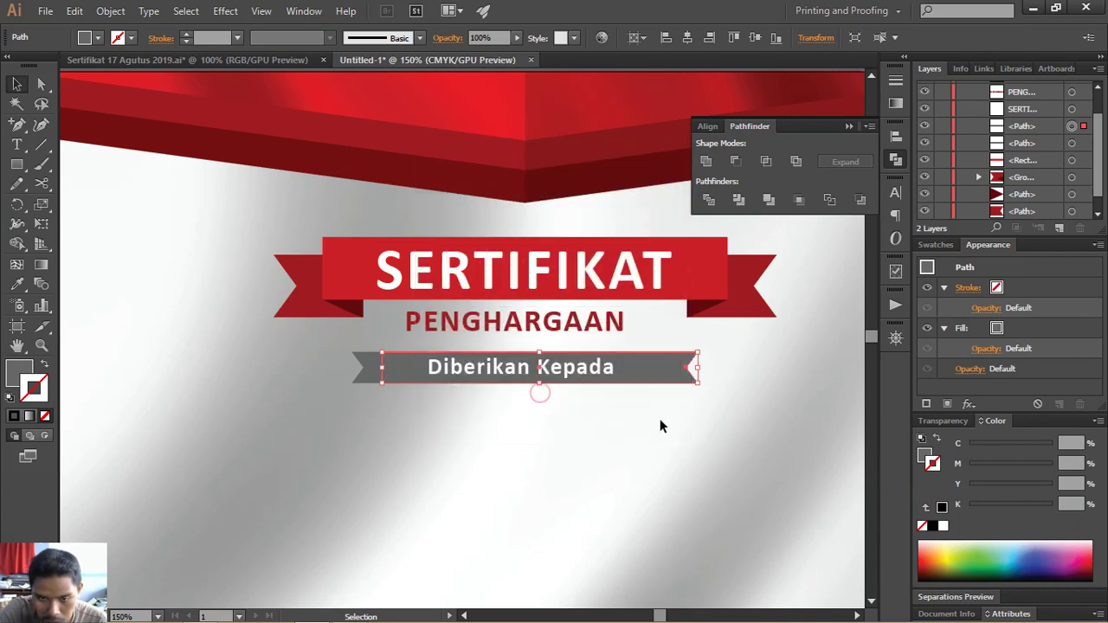
- Unite the reflected copy with the left banner into one shape with Pathfinder
click(659, 418)
click(647, 368)
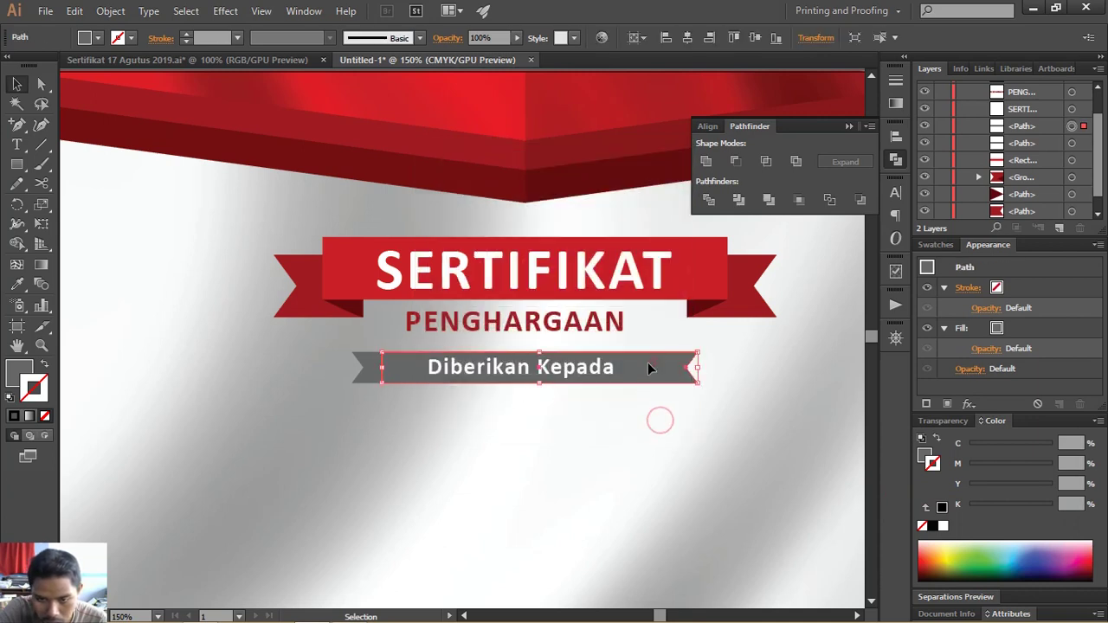
shift+click(368, 364)
click(704, 163)
click(742, 344)
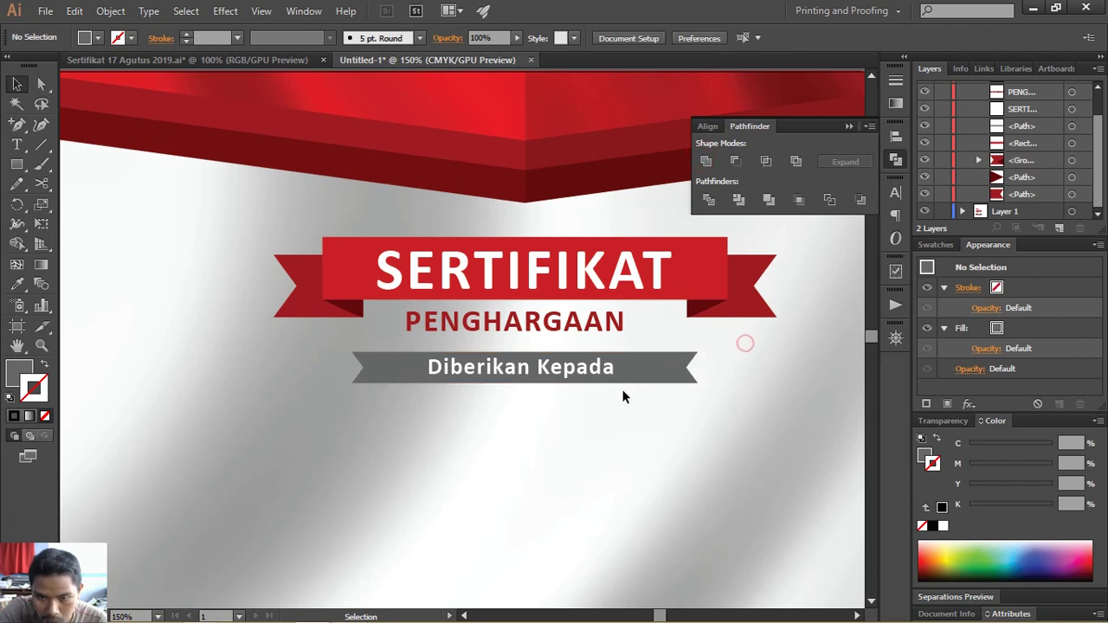
drag(653, 421, 637, 401)
- Shrink the banner and its text to about 5.78 cm wide, then duplicate PENGHARGAAN beneath it
key(ctrl+minus)
key(ctrl+minus)
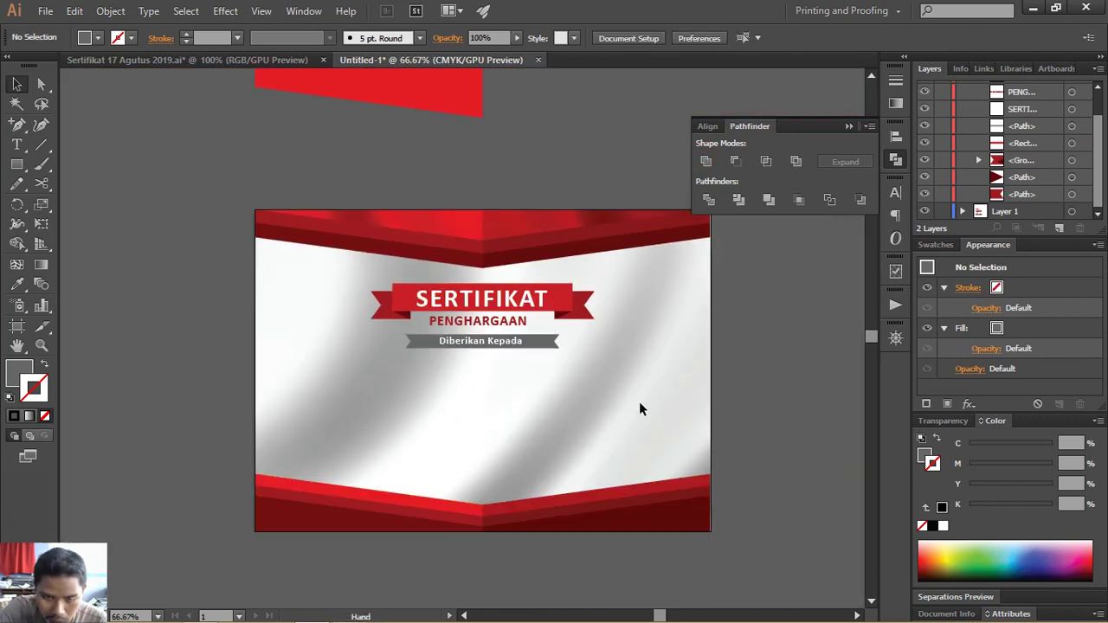
key(z)
drag(498, 377, 577, 437)
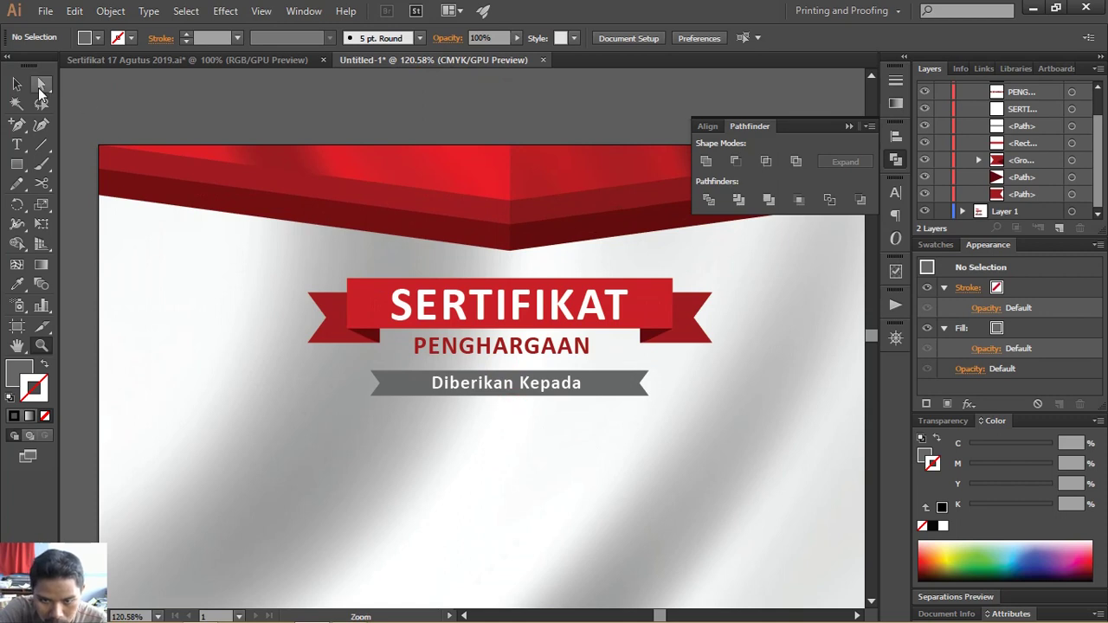
click(19, 86)
drag(600, 410, 530, 391)
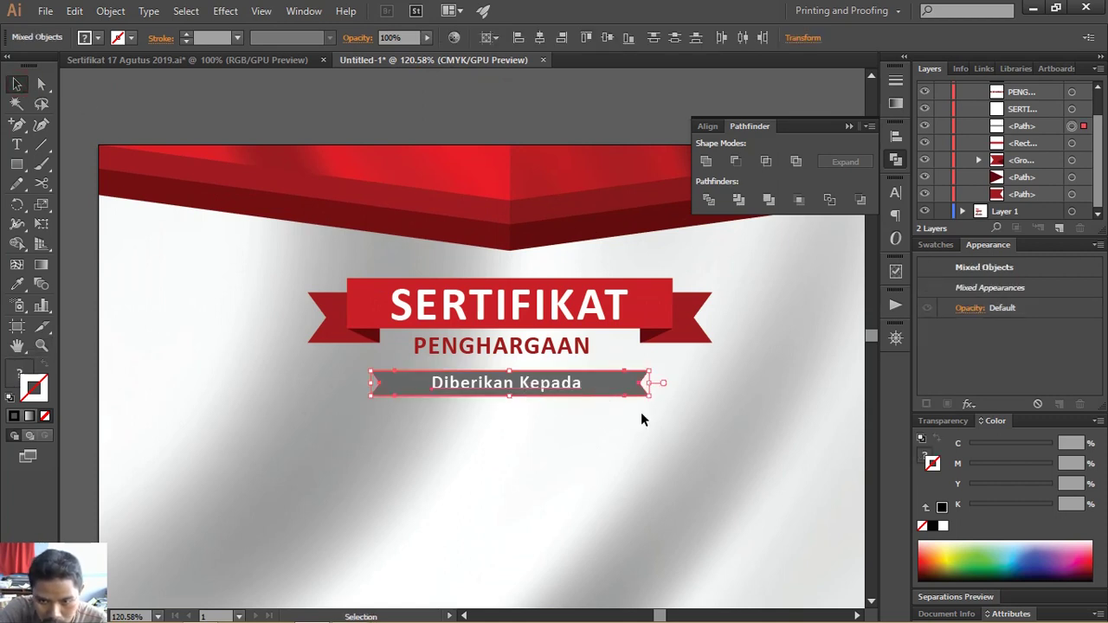
drag(651, 398, 619, 388)
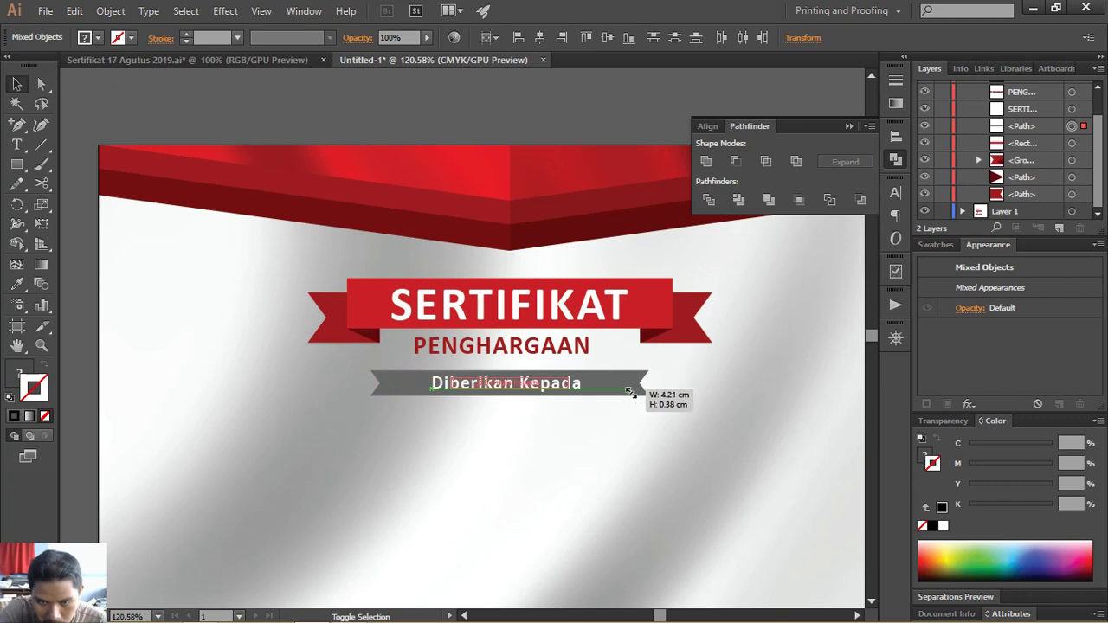
mouse_move(619, 388)
mouse_down()
mouse_move(600, 398)
mouse_move(592, 381)
mouse_up()
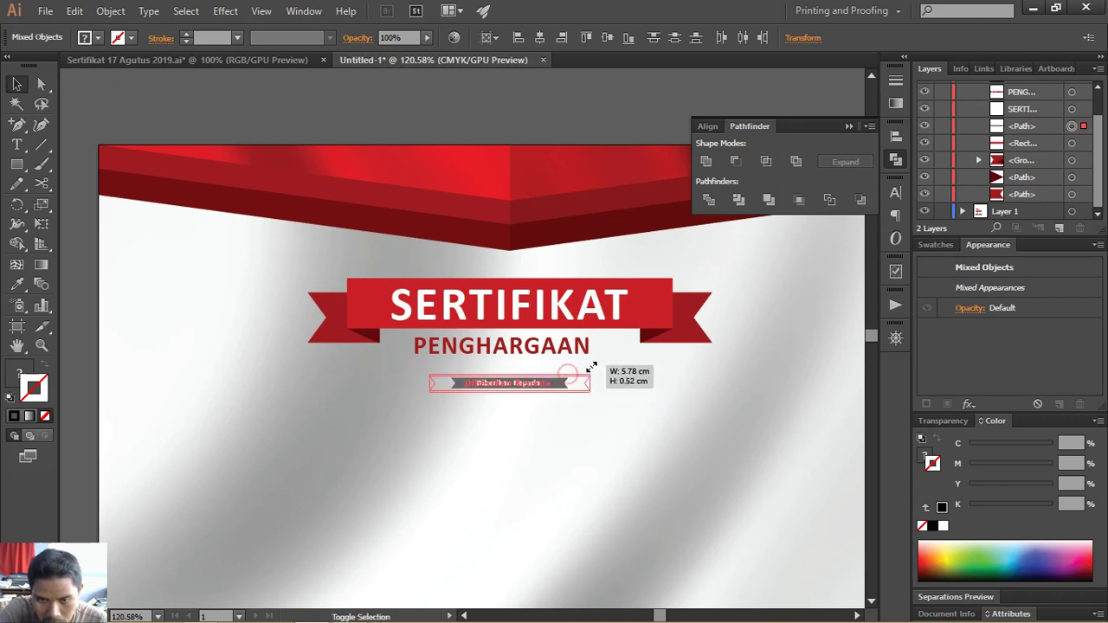
click(604, 369)
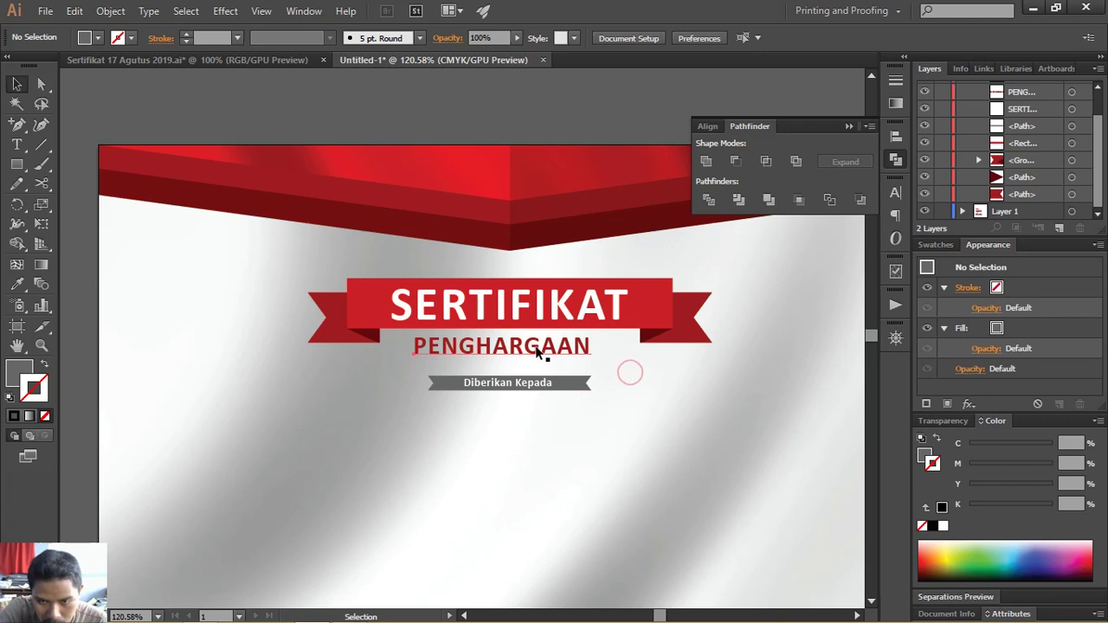
drag(536, 346, 536, 433)
- Replace the copied line's text with the recipient's name
double_click(536, 430)
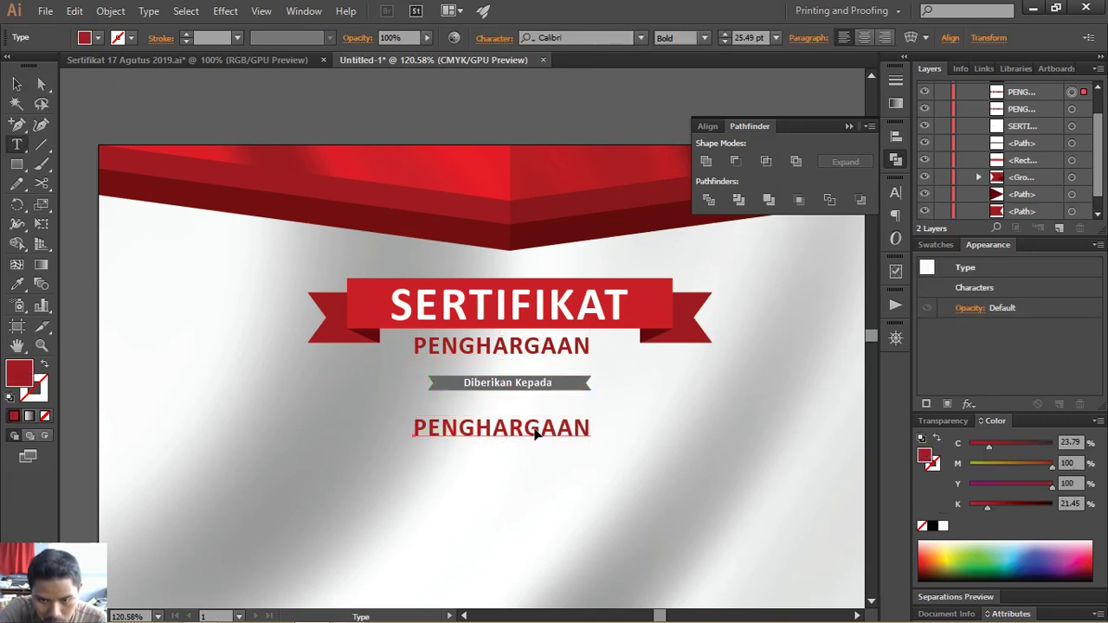
double_click(537, 430)
text(rIAN)
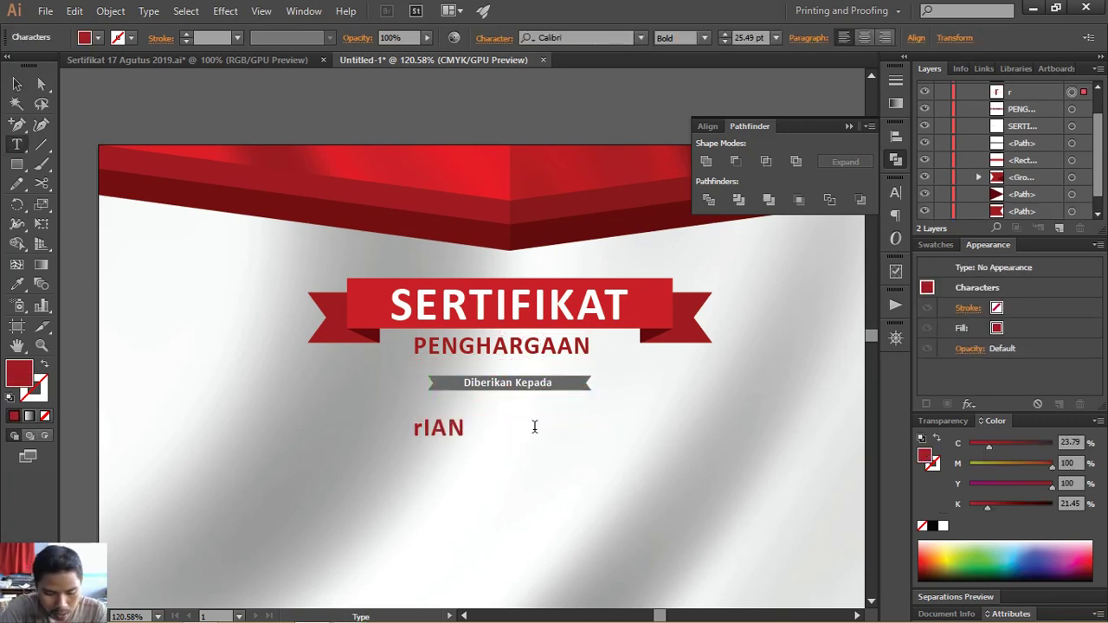
key(BackSpace)
text(Riana Ali Nurdin)
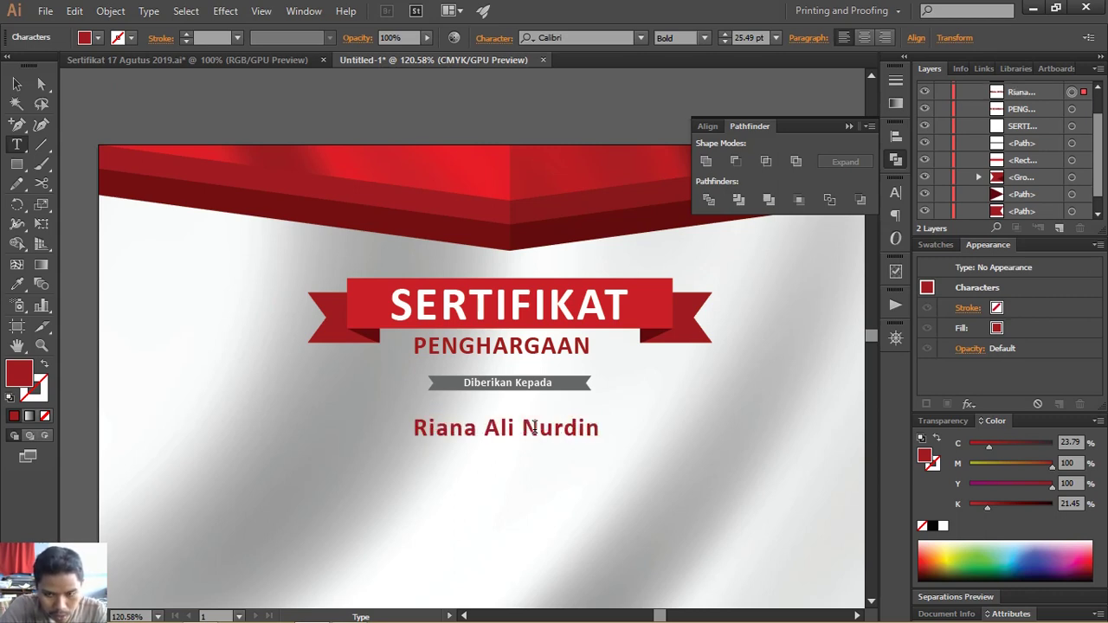
click(17, 84)
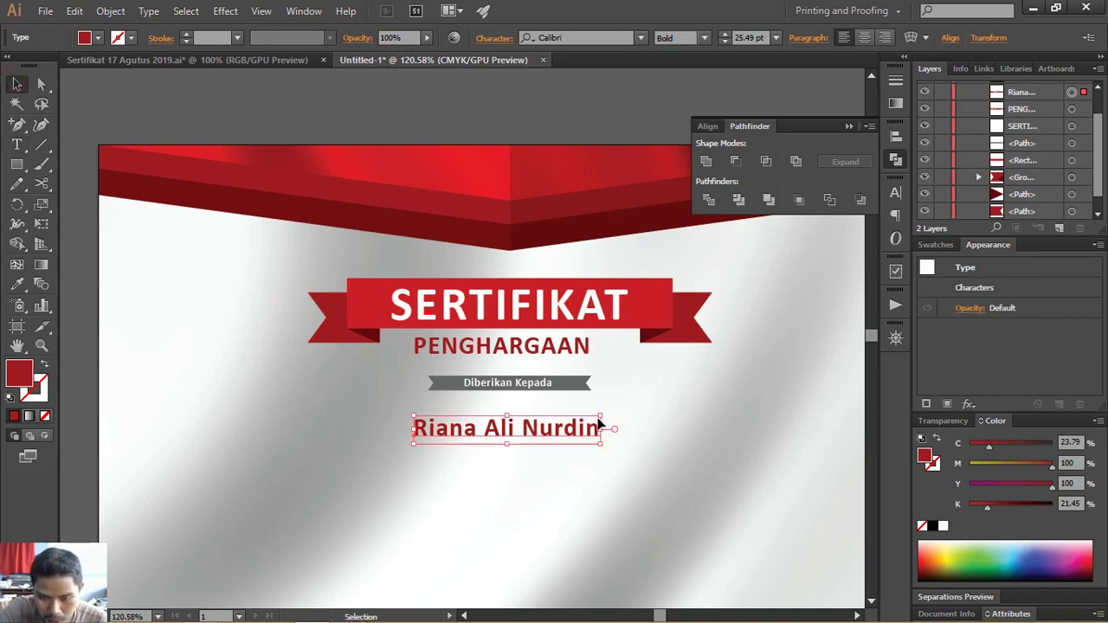
- Enlarge the name in High Amelliya script, place it below the banner, view at 100%
drag(603, 415, 689, 403)
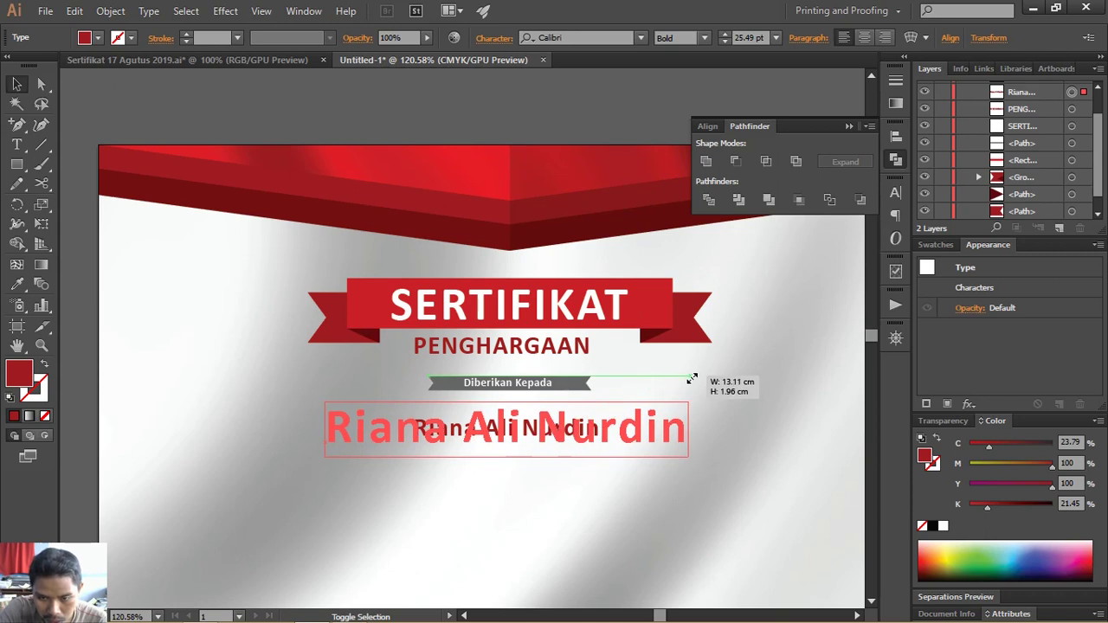
click(572, 38)
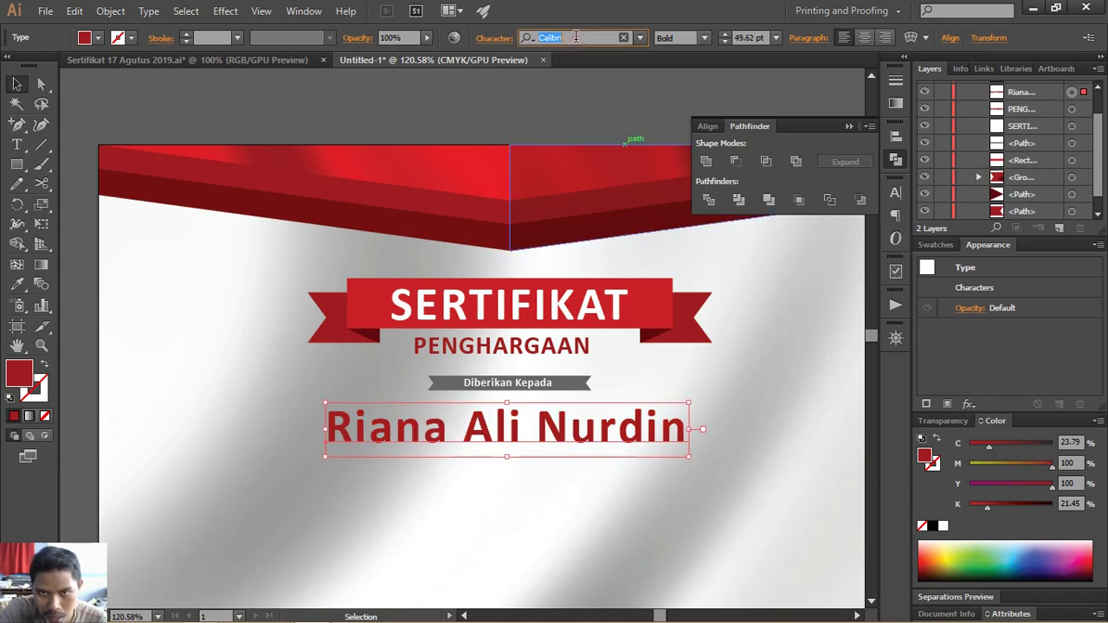
text(hig)
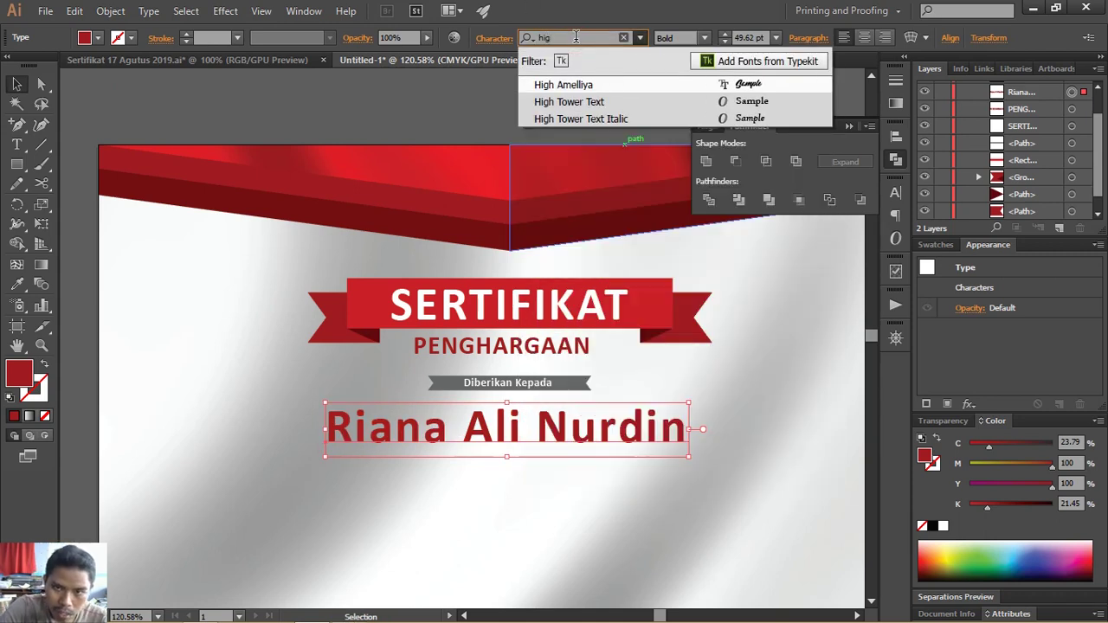
click(581, 84)
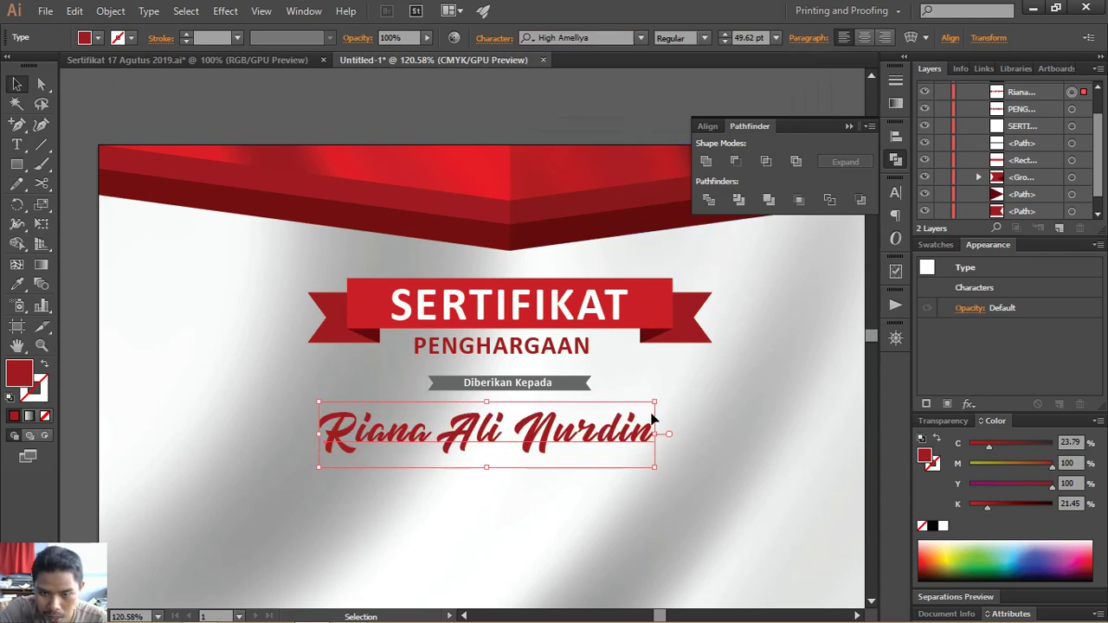
drag(656, 403, 747, 384)
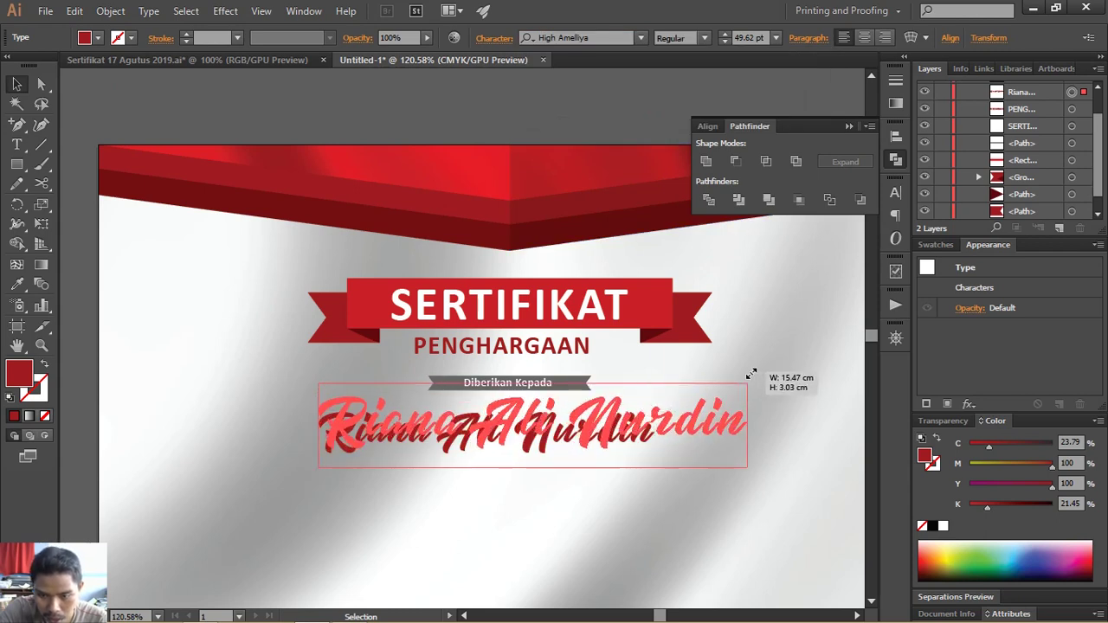
mouse_move(619, 422)
mouse_down()
mouse_move(647, 434)
mouse_move(571, 338)
mouse_up()
key(ctrl+1)
- Paste the Lorem ipsum line from Notepad into a new text area below the name
click(520, 371)
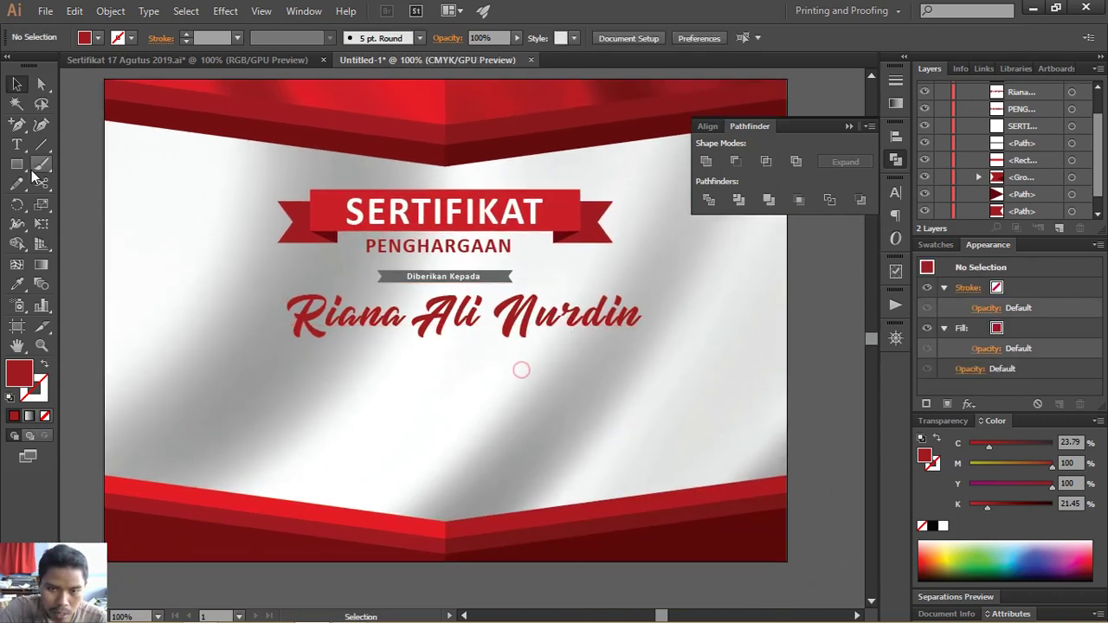
key(t)
mouse_move(245, 341)
mouse_down()
mouse_move(389, 388)
mouse_move(678, 412)
mouse_up()
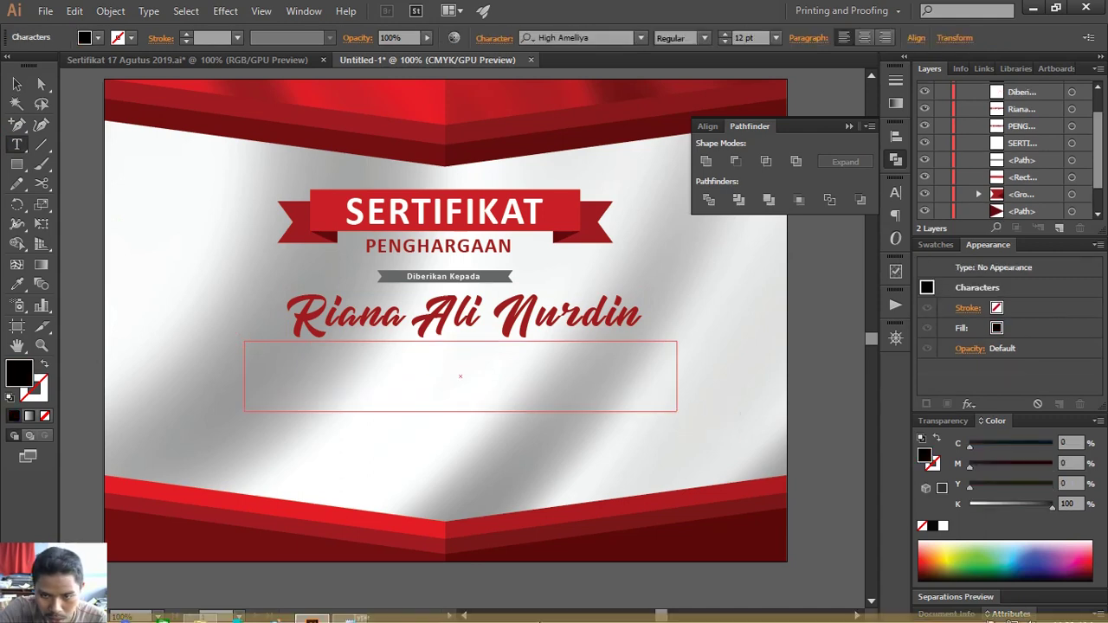
click(350, 611)
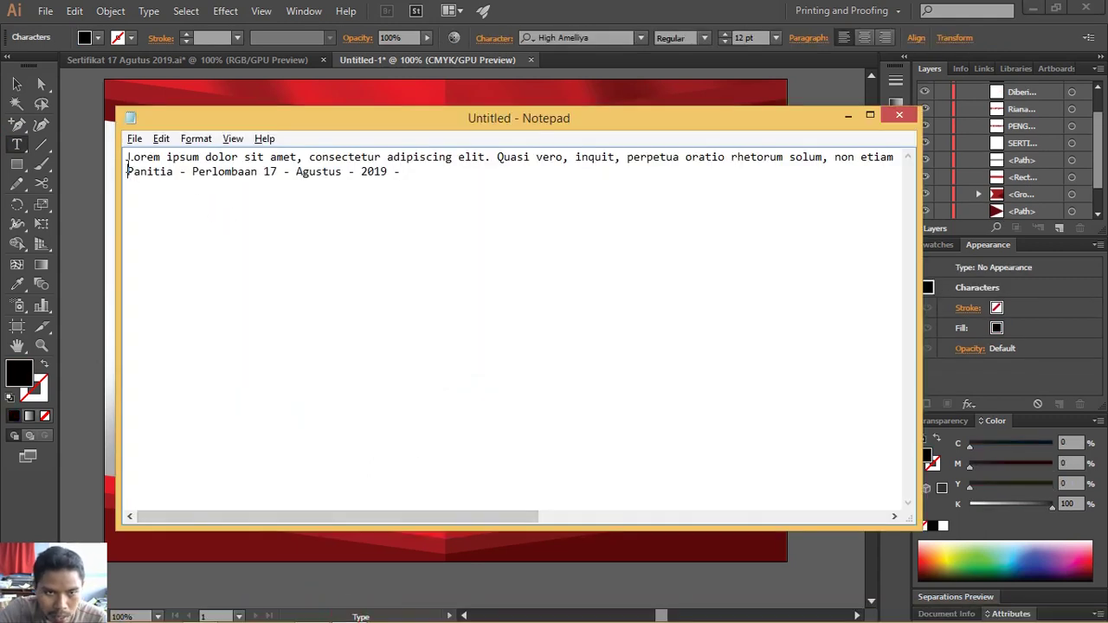
drag(126, 171, 130, 149)
click(567, 7)
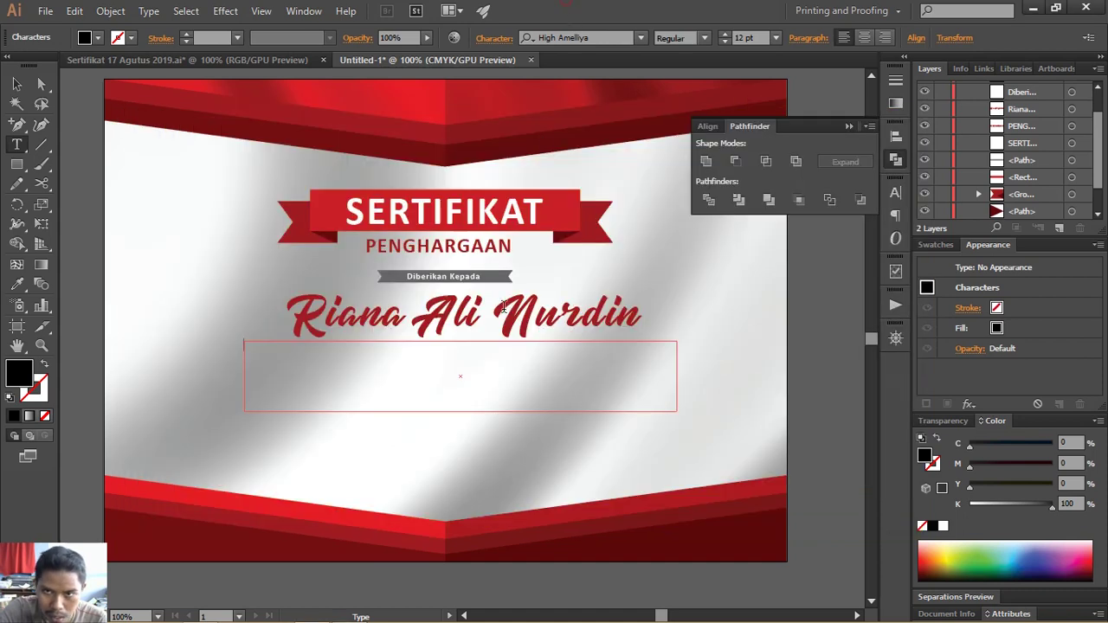
click(385, 371)
key(ctrl+v)
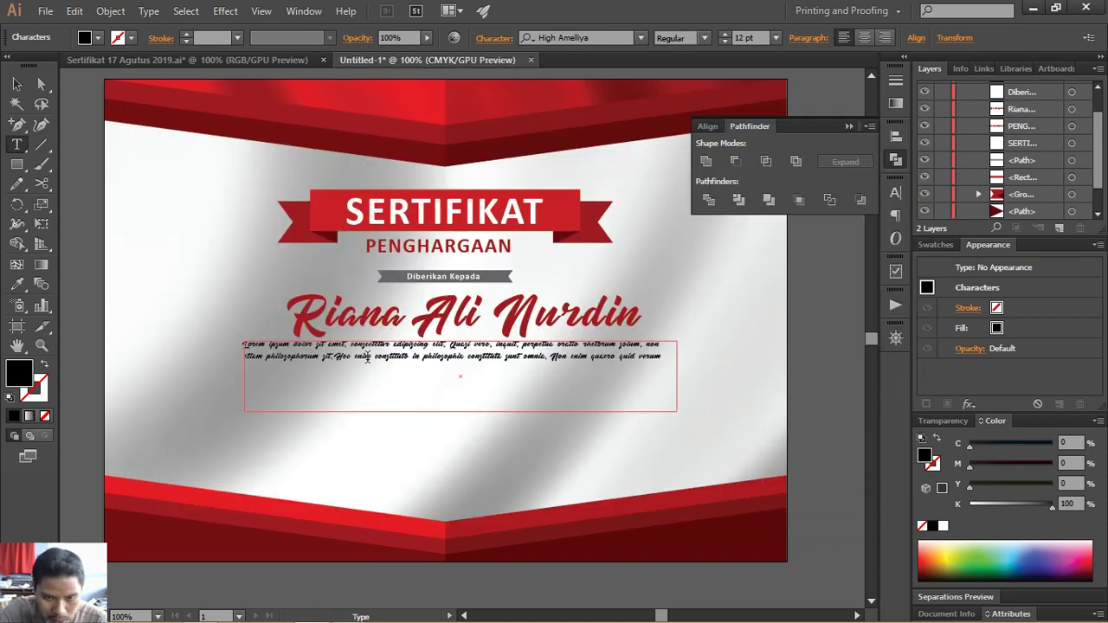
key(ctrl+a)
- Set the paragraph to centred Calibri Regular and nudge it slightly down
click(561, 37)
text(c)
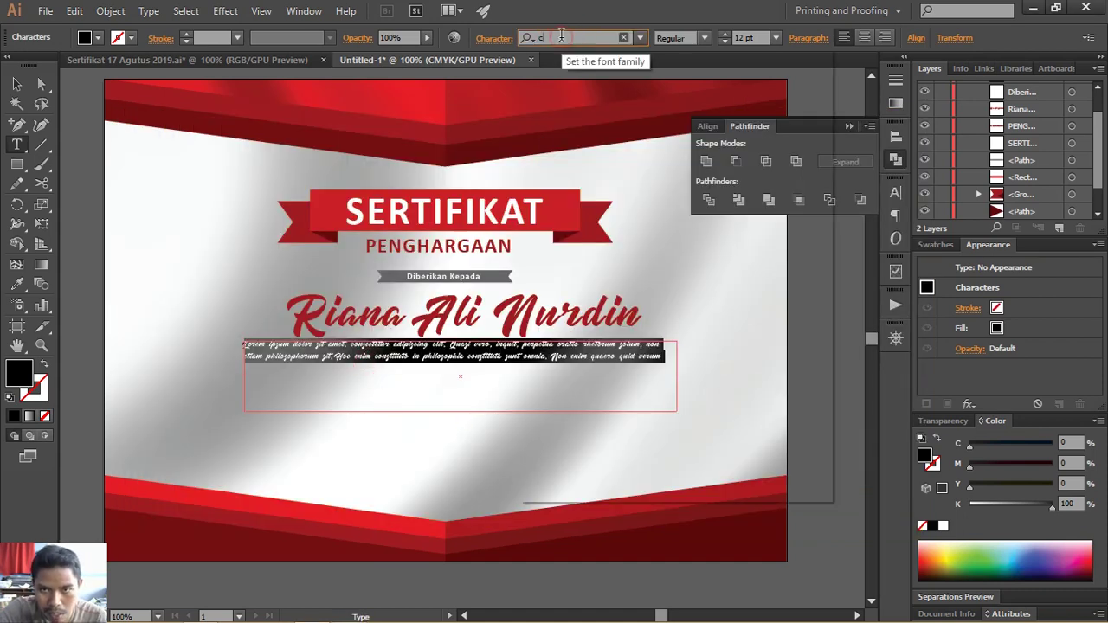
text(ali)
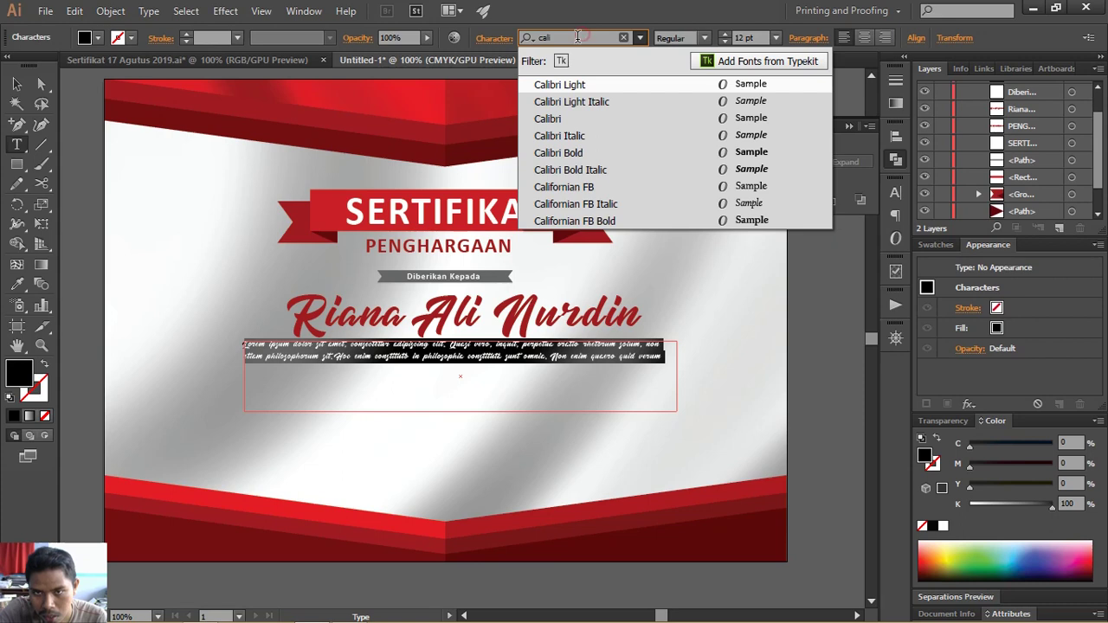
click(578, 90)
click(705, 38)
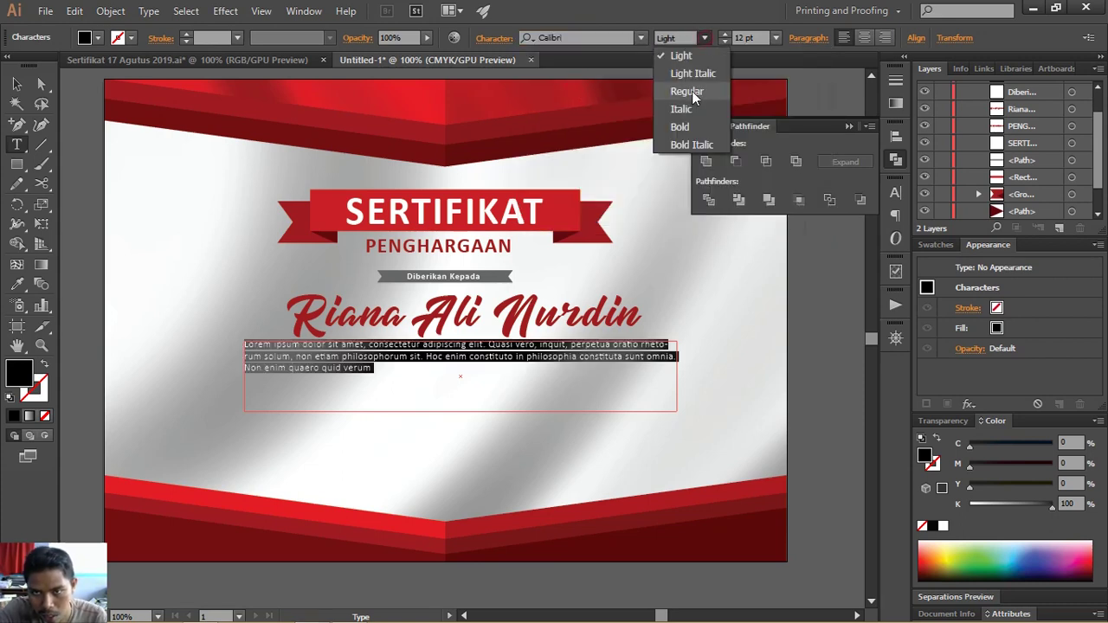
click(692, 90)
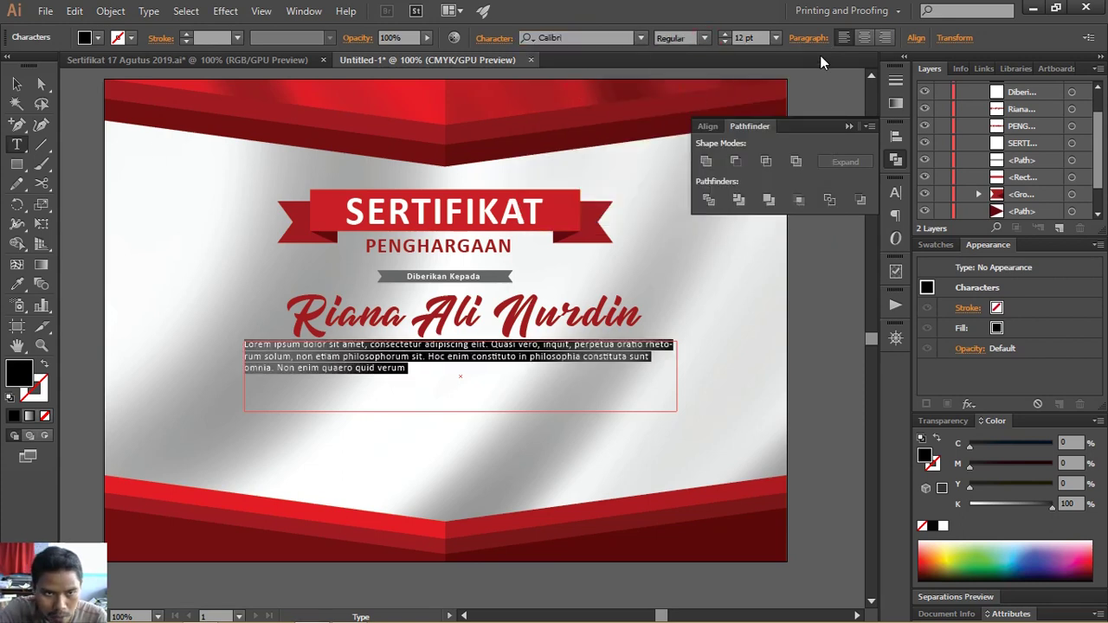
click(863, 38)
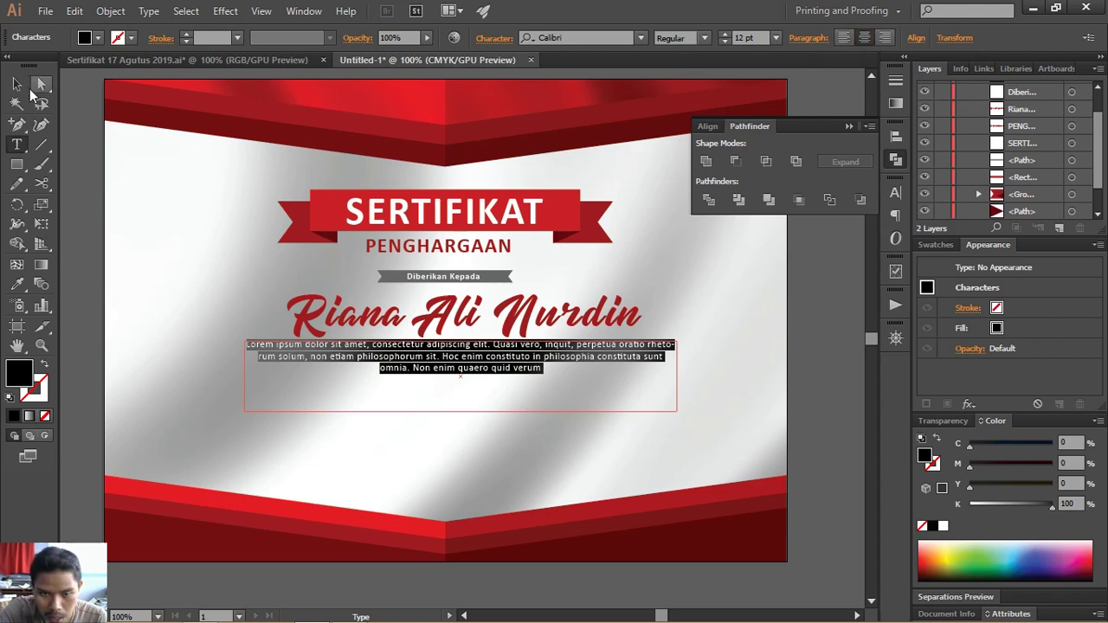
click(16, 84)
key(Down)
key(Down)
key(Down)
key(Down)
key(Down)
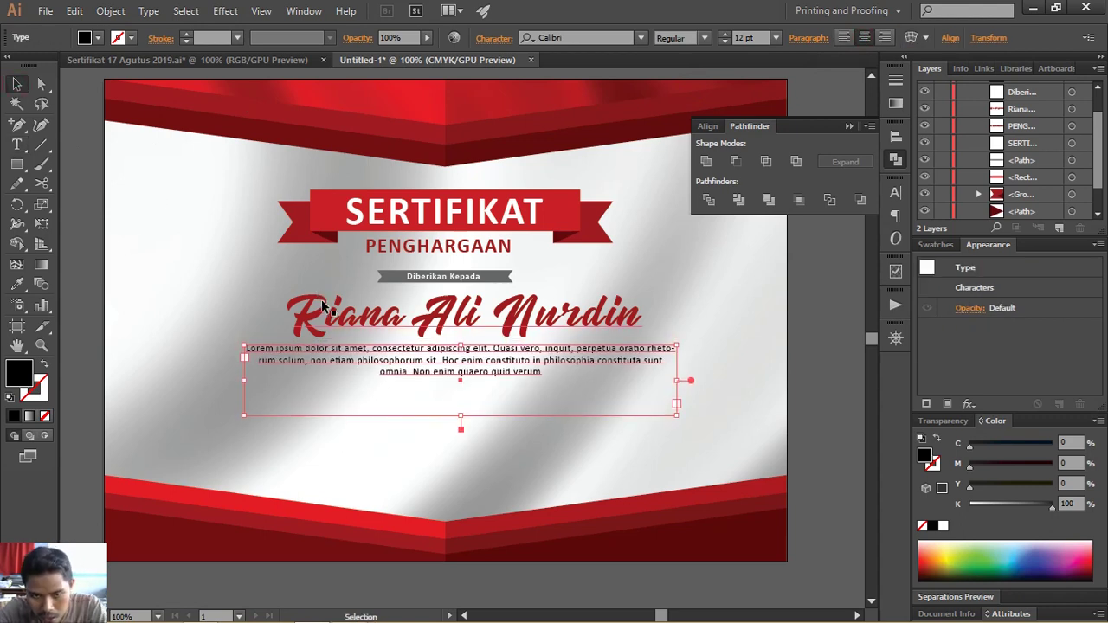
key(Down)
key(Down)
- Colour the paragraph with the badge's grey, then darken it to #3A3A3A
key(i)
click(86, 235)
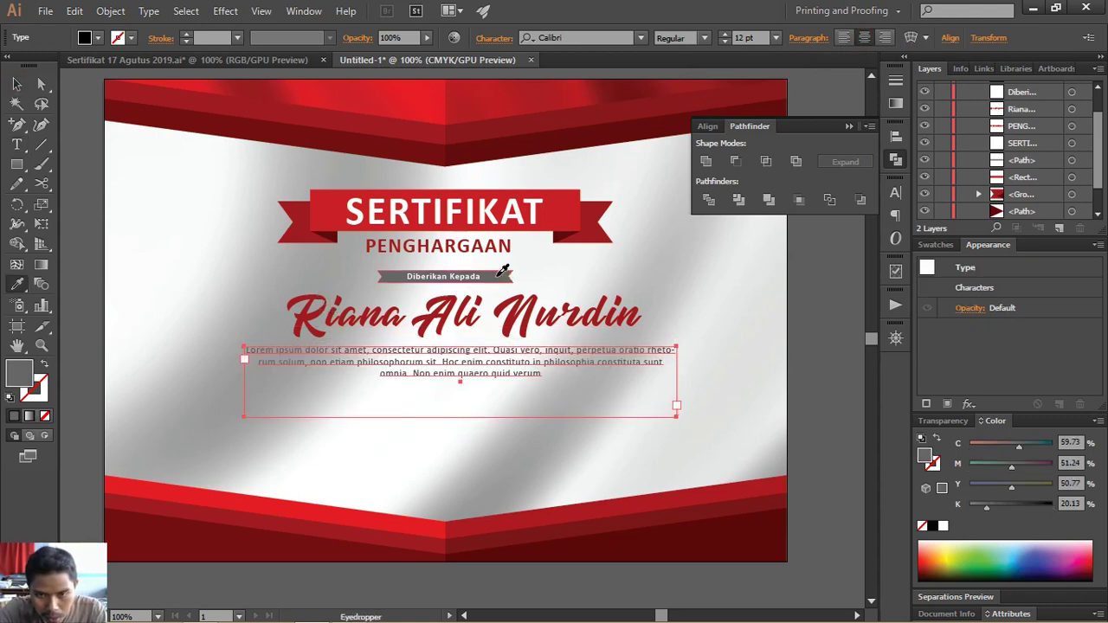
double_click(19, 372)
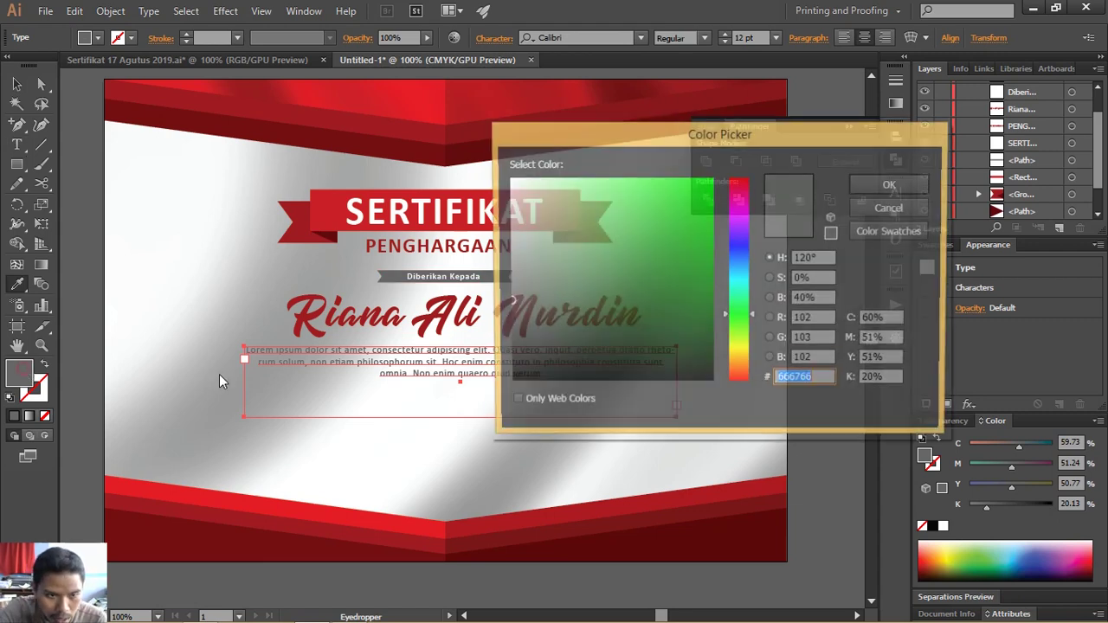
drag(506, 301, 508, 334)
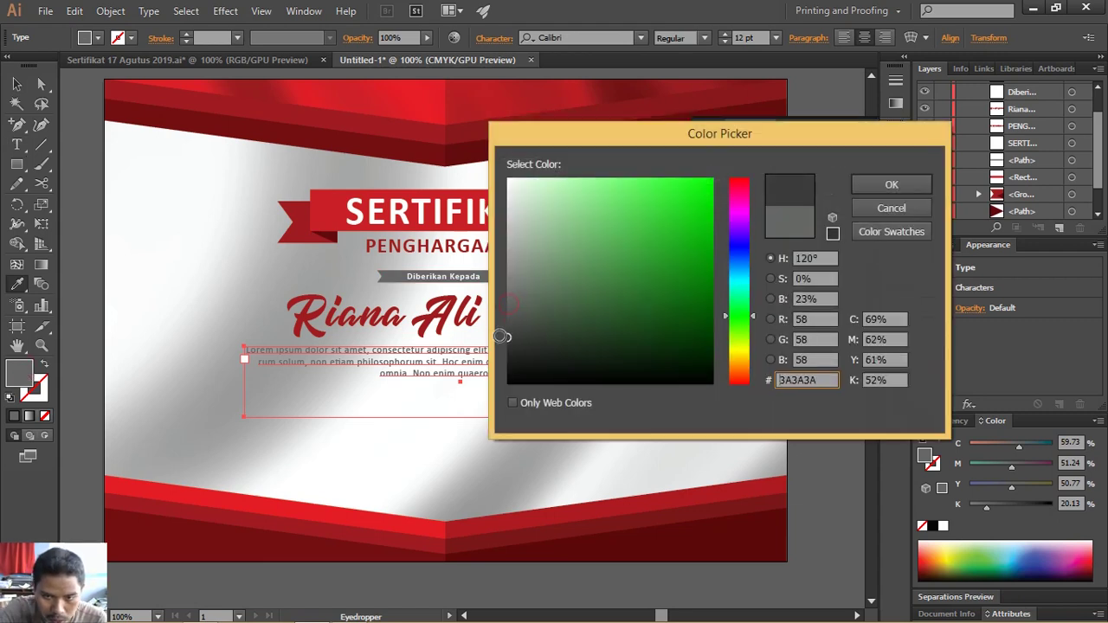
click(890, 185)
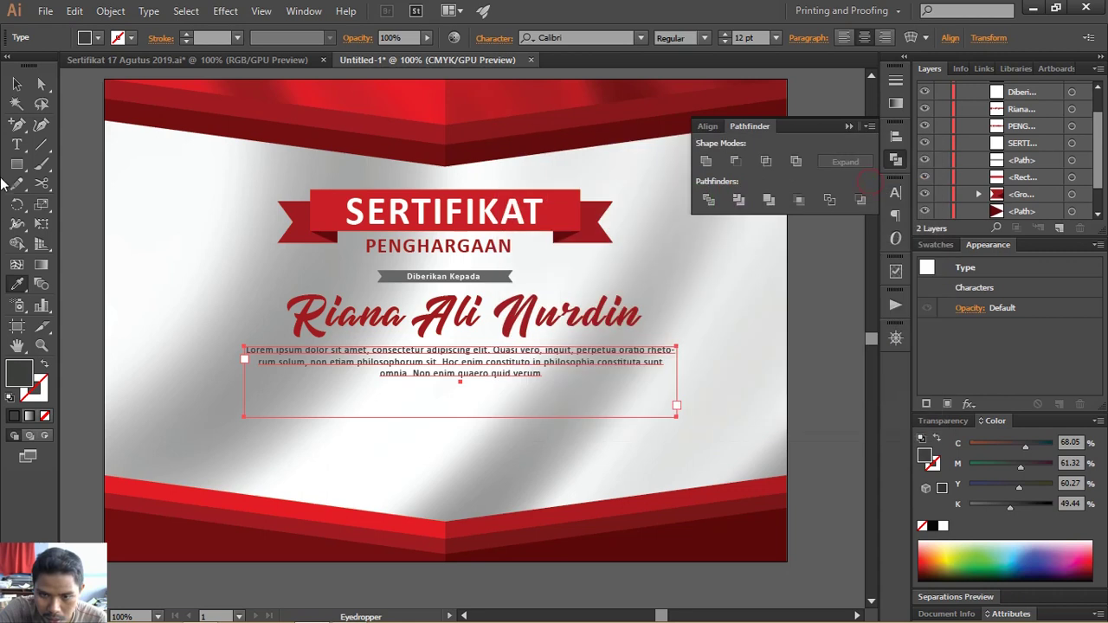
- Shorten the paragraph's text frame to fit its three lines
click(17, 84)
key(z)
drag(418, 433, 485, 430)
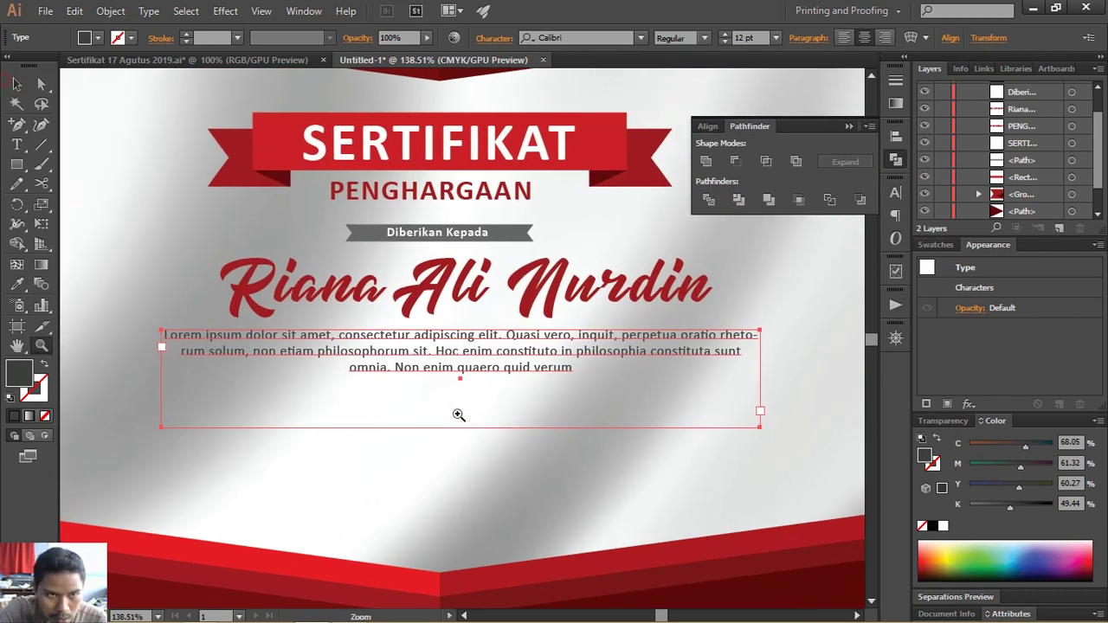
click(16, 84)
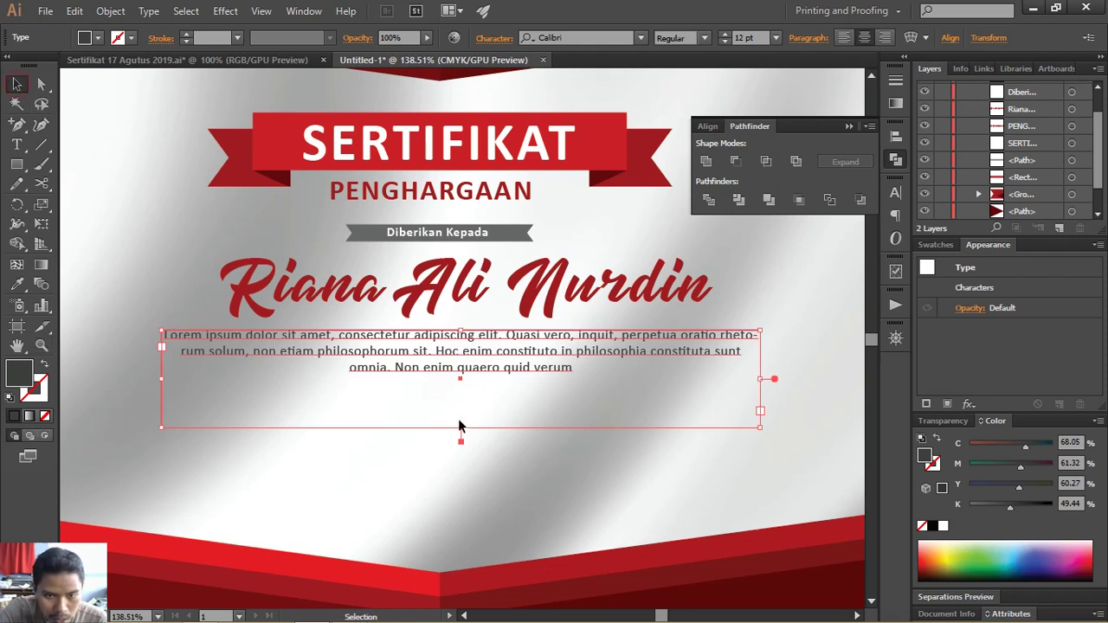
drag(461, 426, 461, 387)
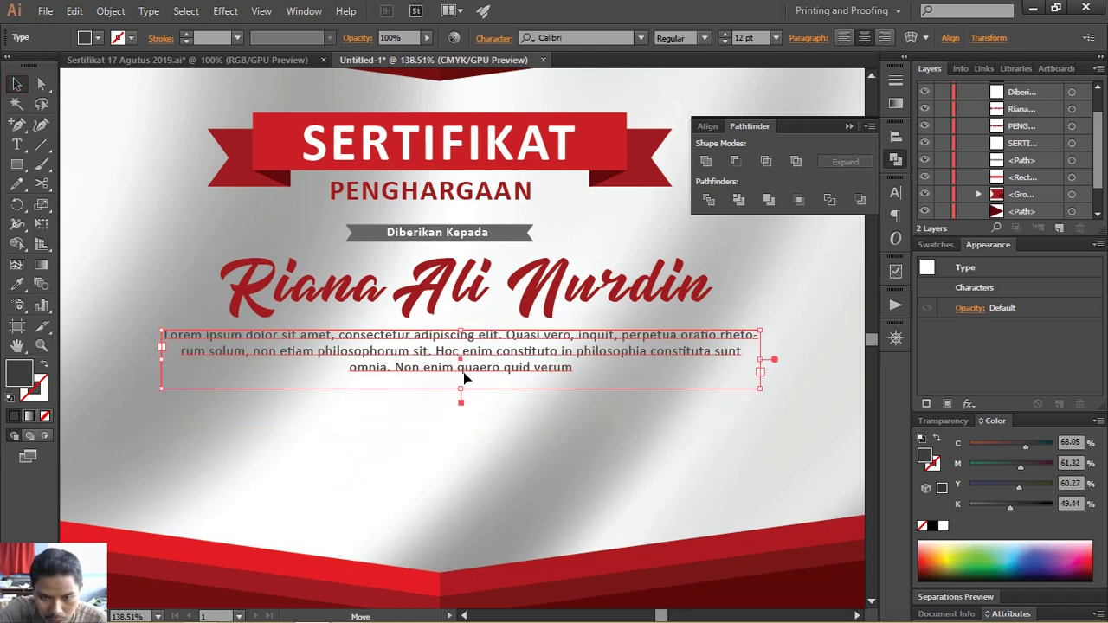
click(463, 425)
key(ctrl+minus)
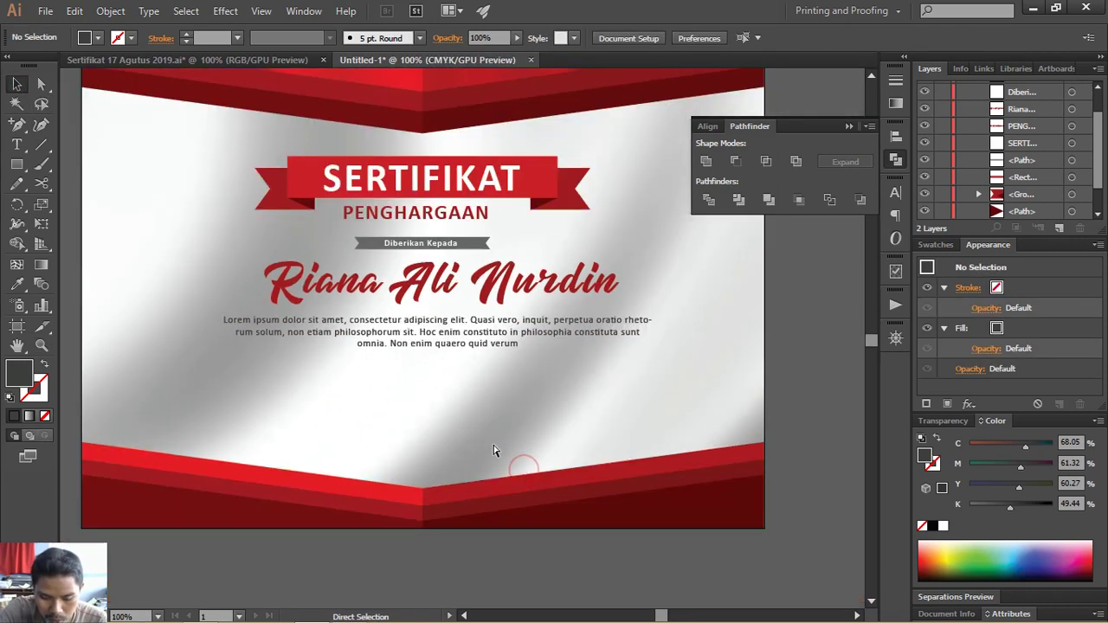
key(ctrl+minus)
drag(488, 384, 454, 396)
- Duplicate the Diberikan Kepada text to below the Lorem ipsum paragraph
click(444, 363)
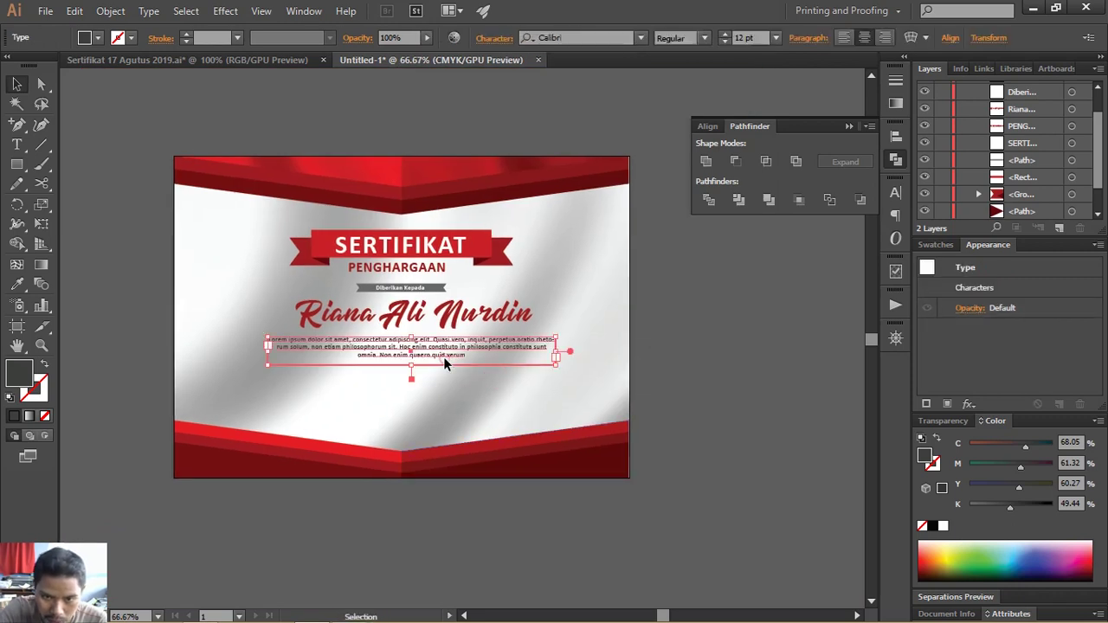
click(412, 288)
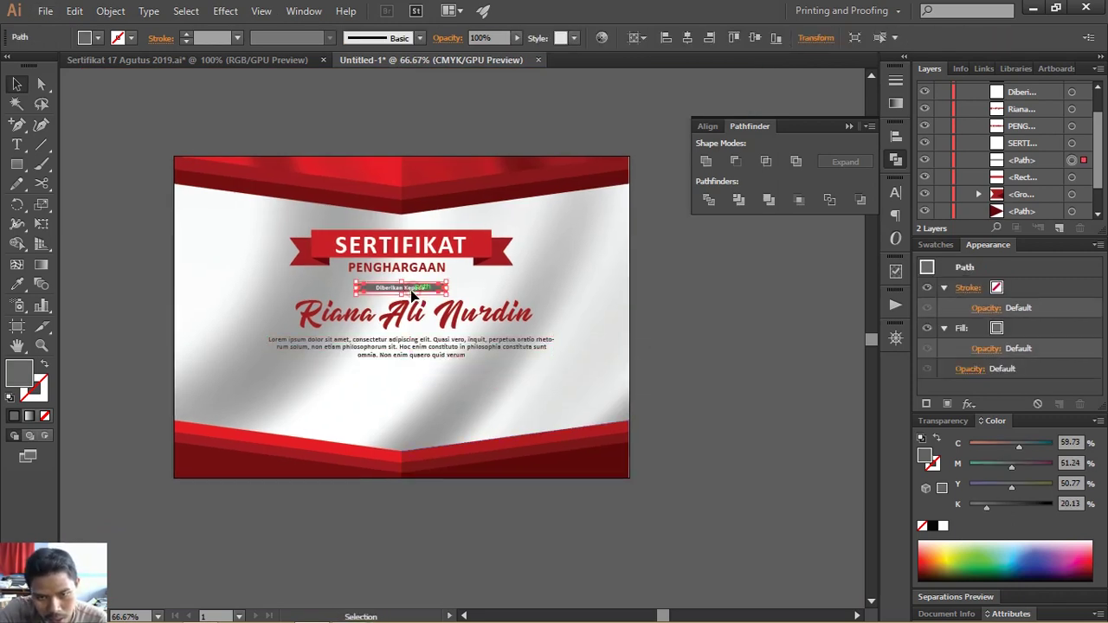
alt+drag(412, 292, 495, 386)
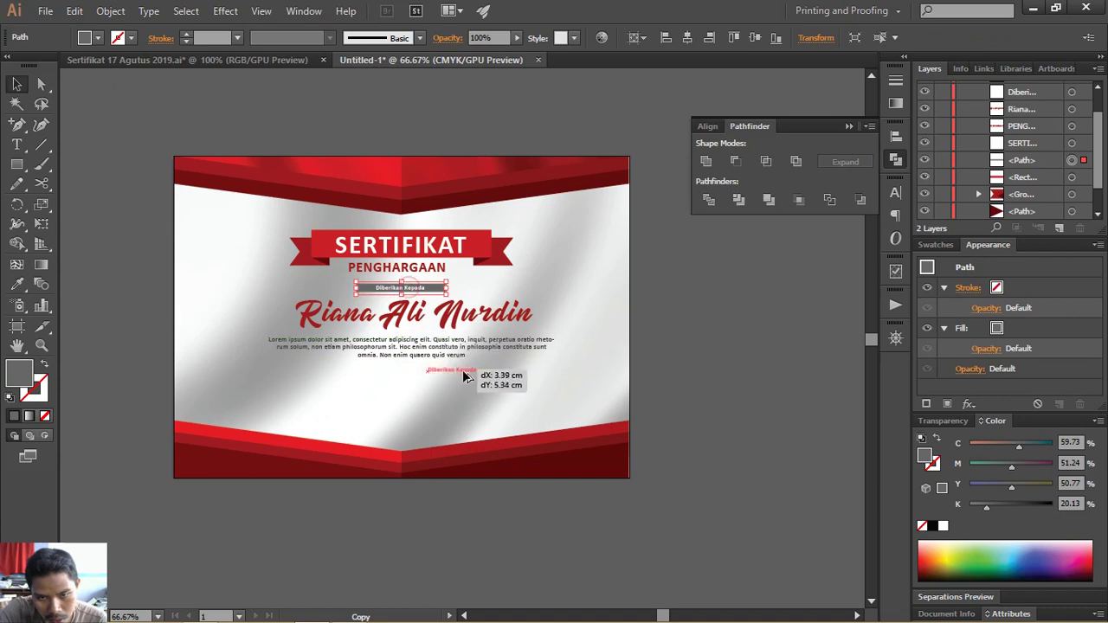
key(z)
click(507, 381)
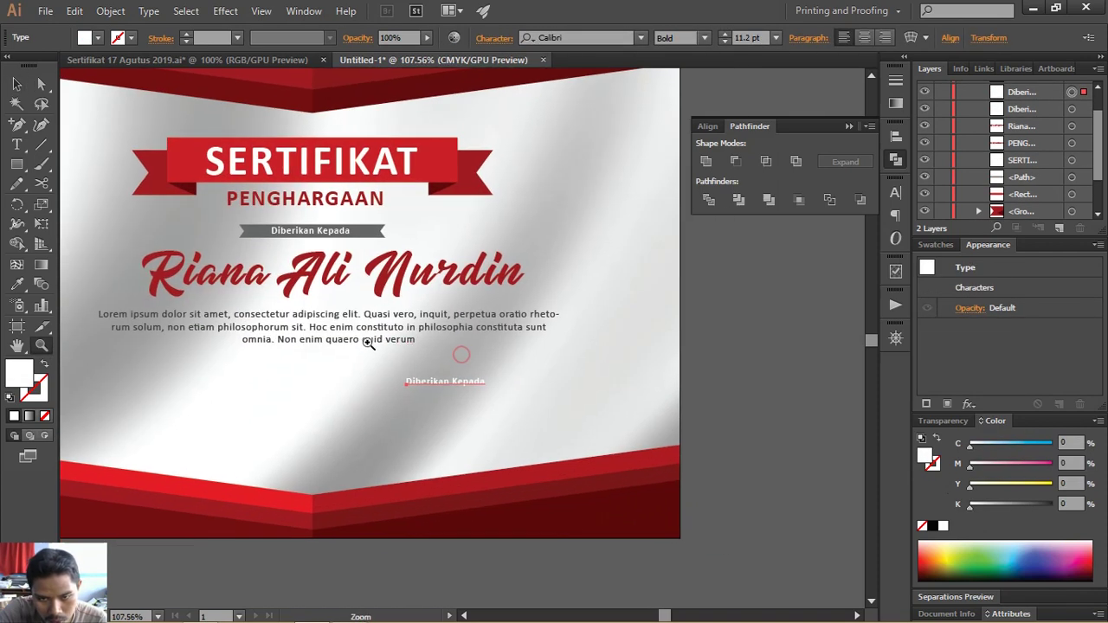
click(368, 342)
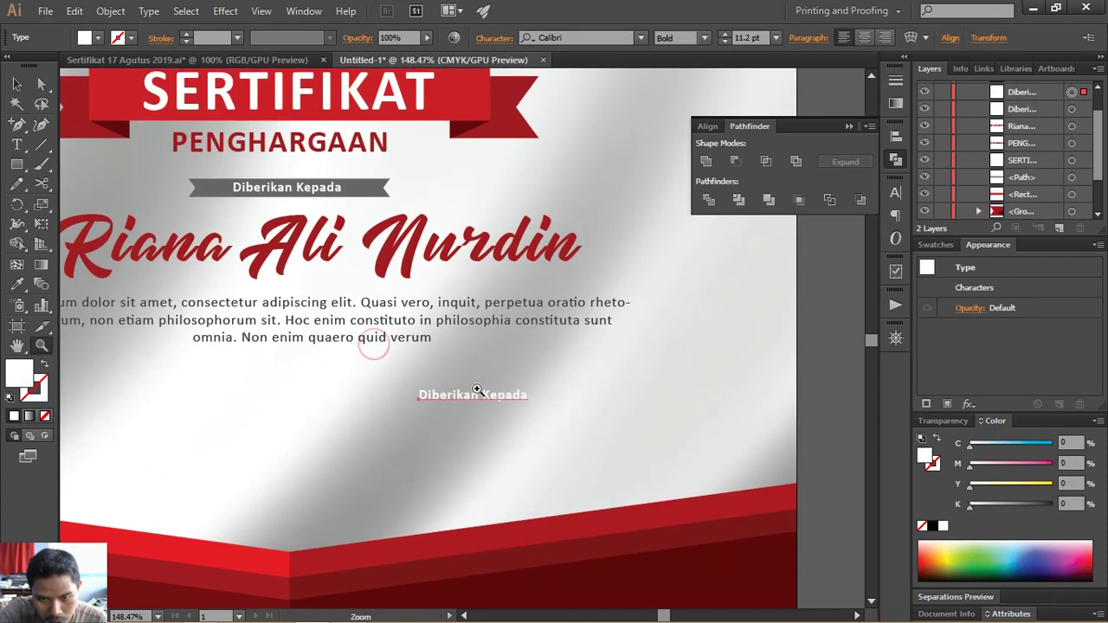
- Give the copy the paragraph's dark grey Calibri Regular 12 pt style and select its text
key(i)
click(135, 320)
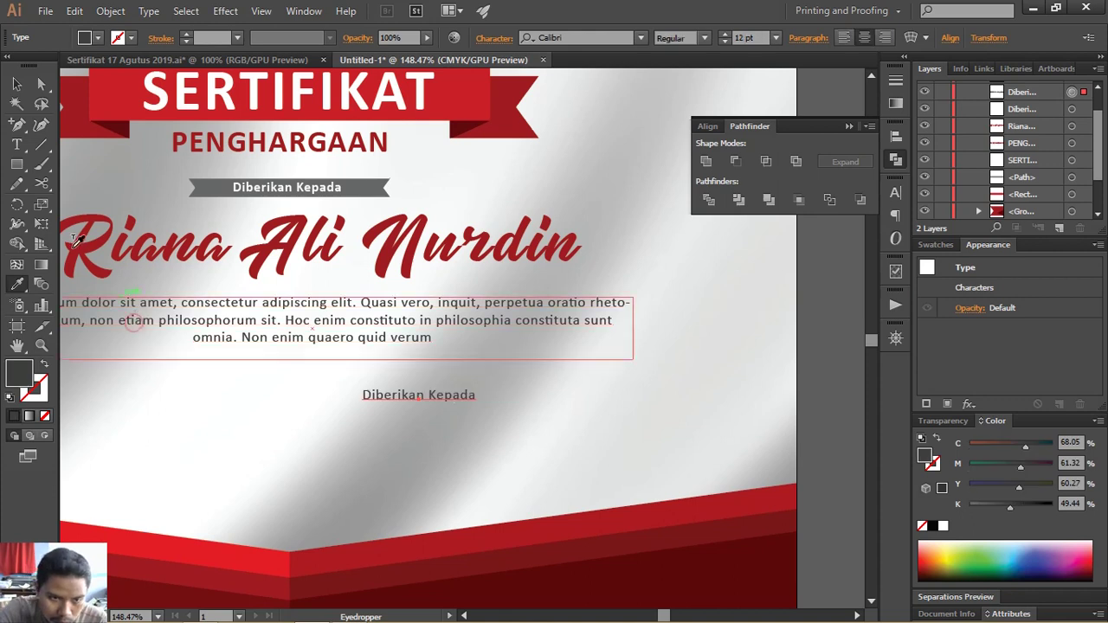
key(v)
key(t)
click(396, 395)
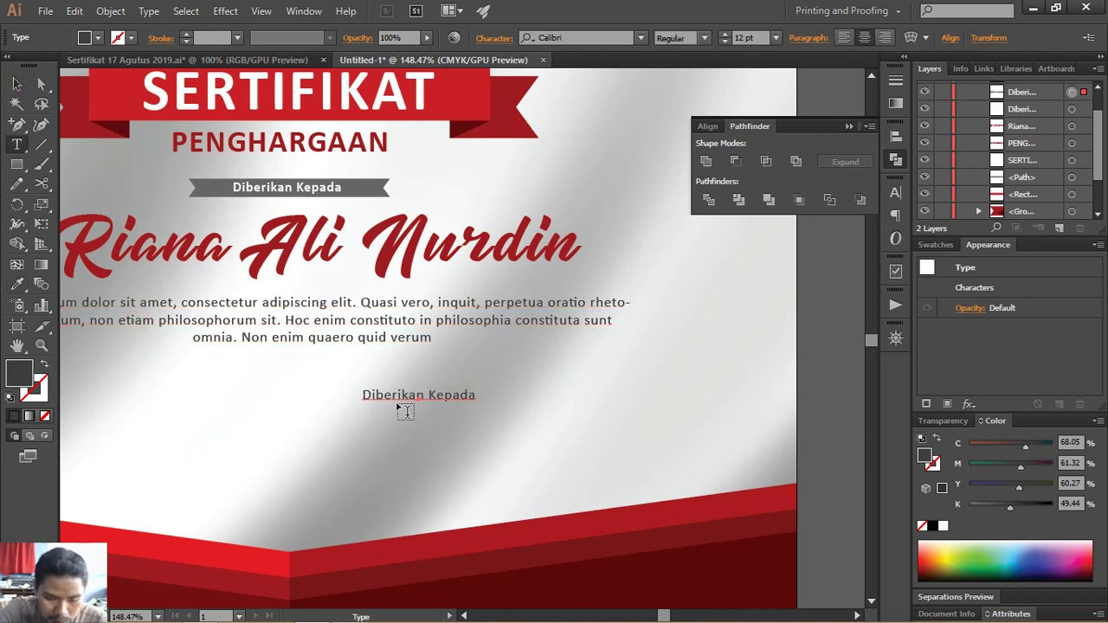
key(ctrl+a)
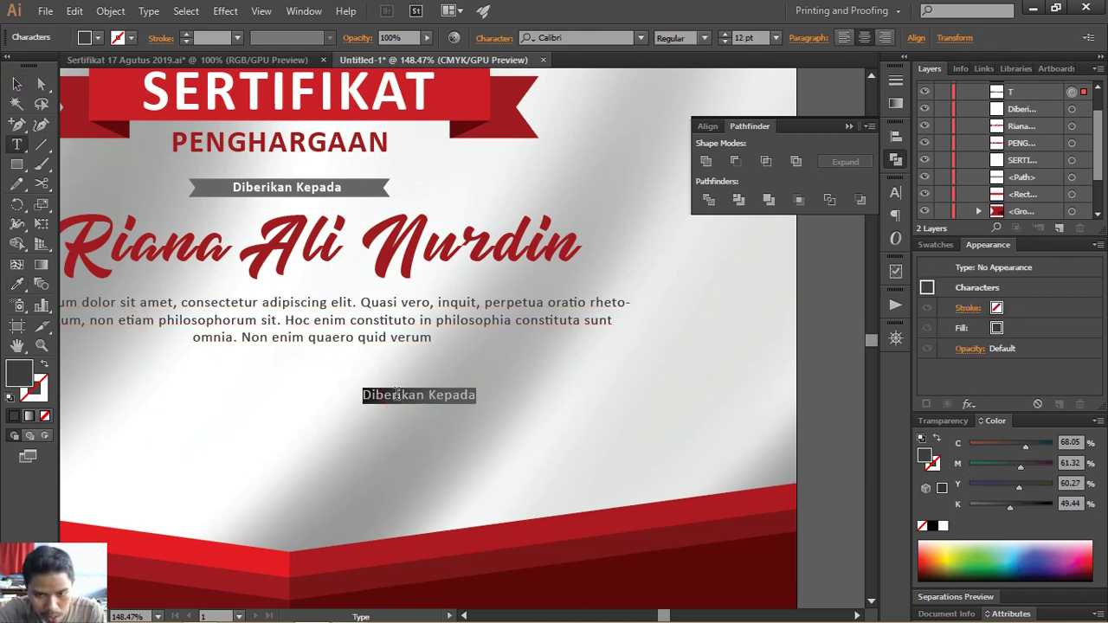
- Retype the copied line as the date line 'Tasikmalaya, 17 Agustus 2019'
text(Tasikmay)
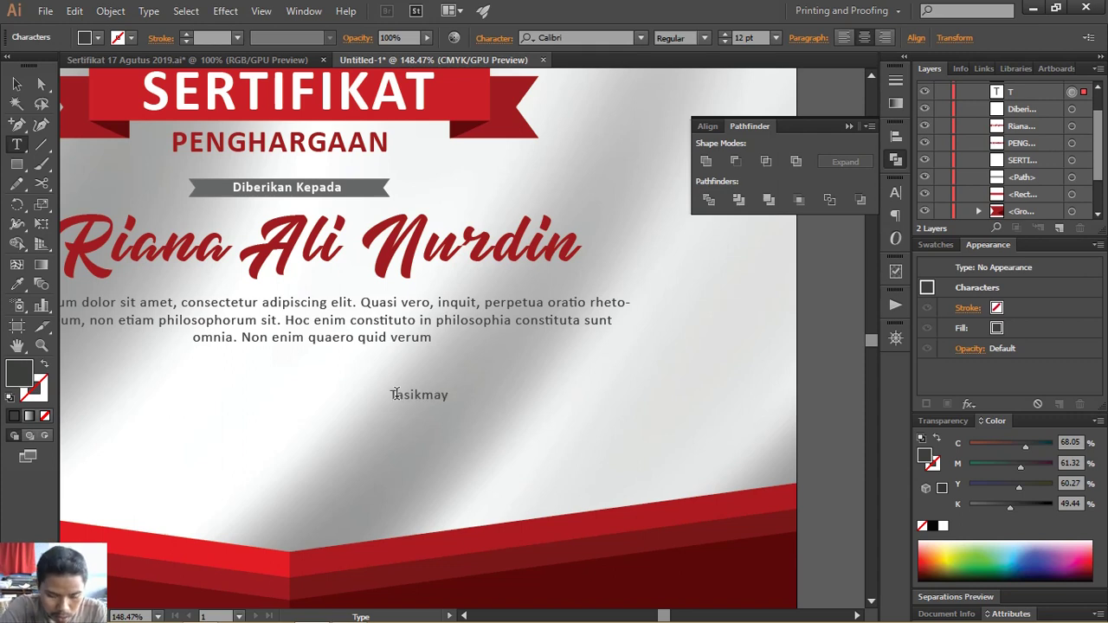
key(BackSpace)
key(BackSpace)
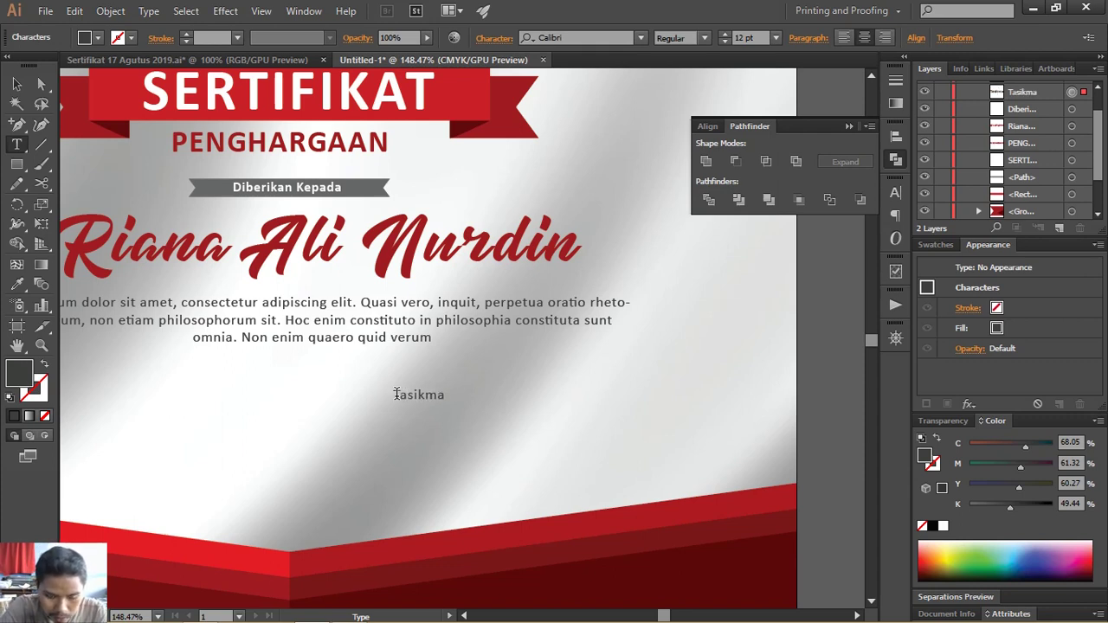
text(, )
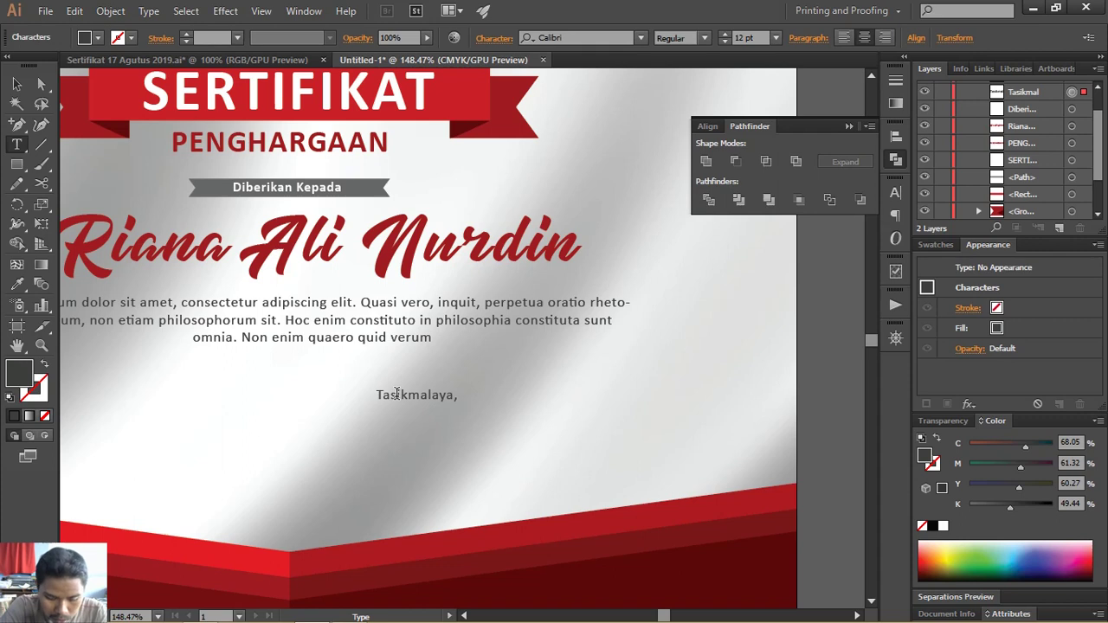
text(17 Ag)
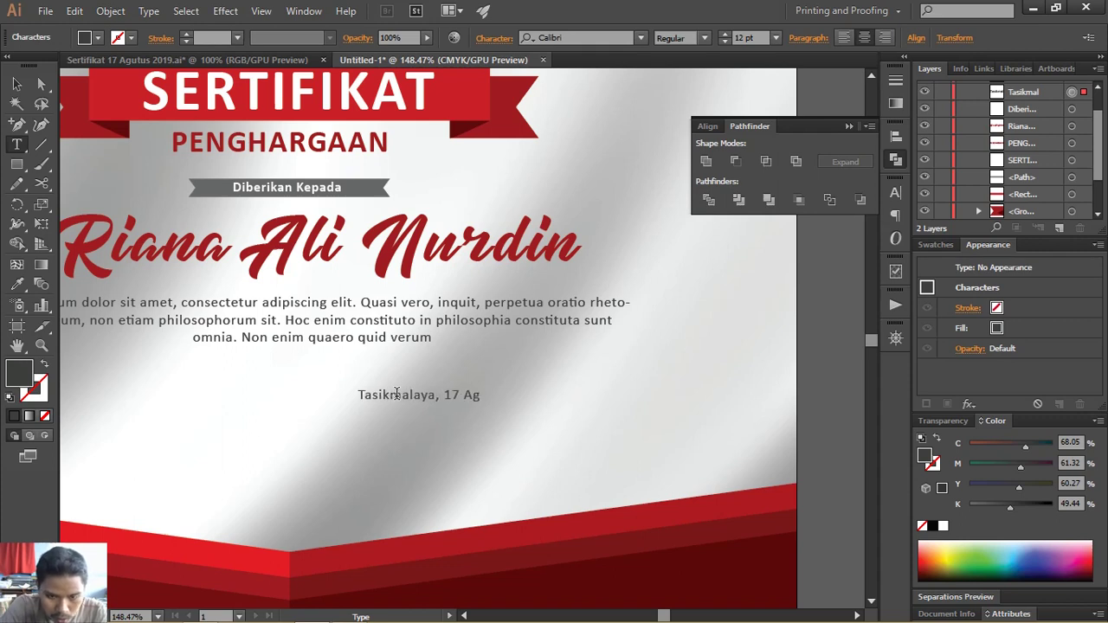
text(ut)
key(BackSpace)
text(s)
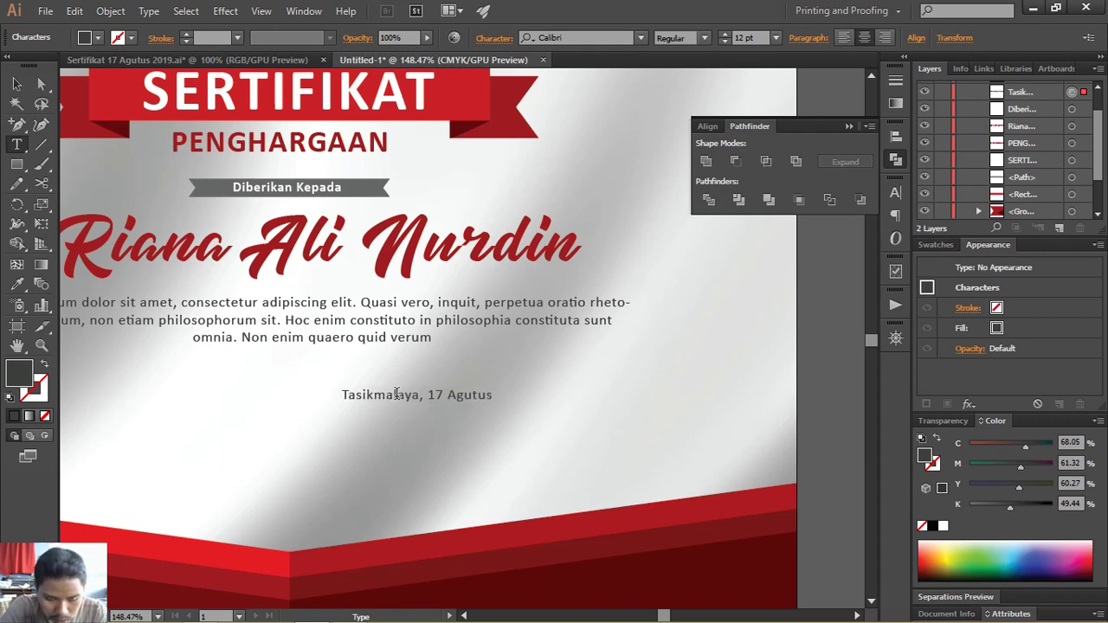
text(tus 2019)
- Add a 'Ketua Pelaksana' caption line beneath the date line
click(16, 83)
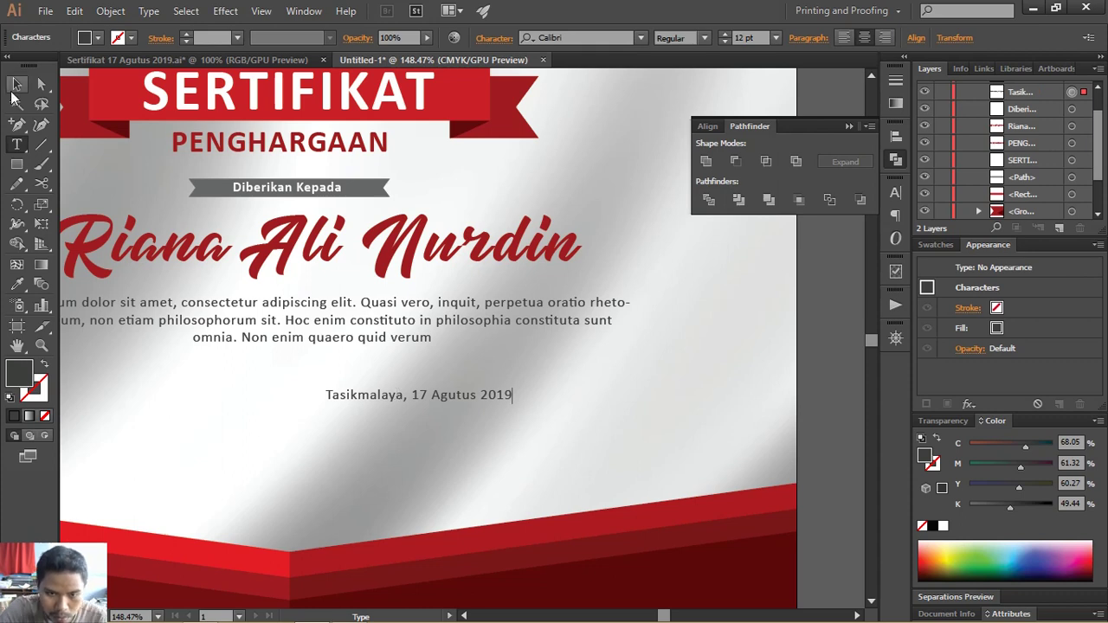
mouse_move(489, 396)
mouse_down()
mouse_move(588, 397)
mouse_move(565, 396)
mouse_up()
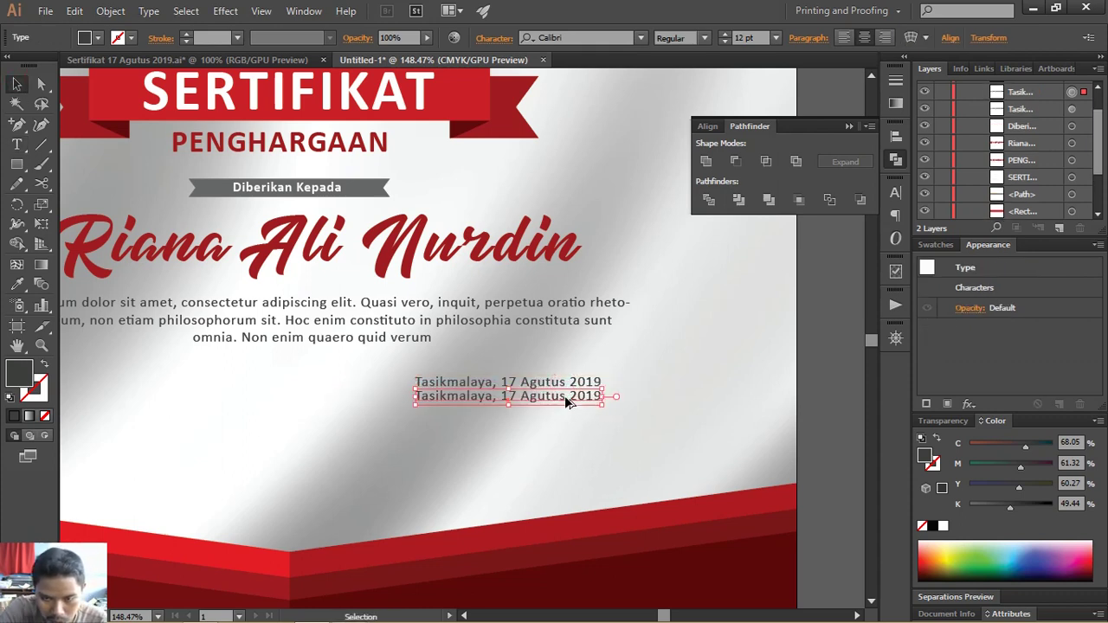
double_click(564, 395)
key(ctrl+a)
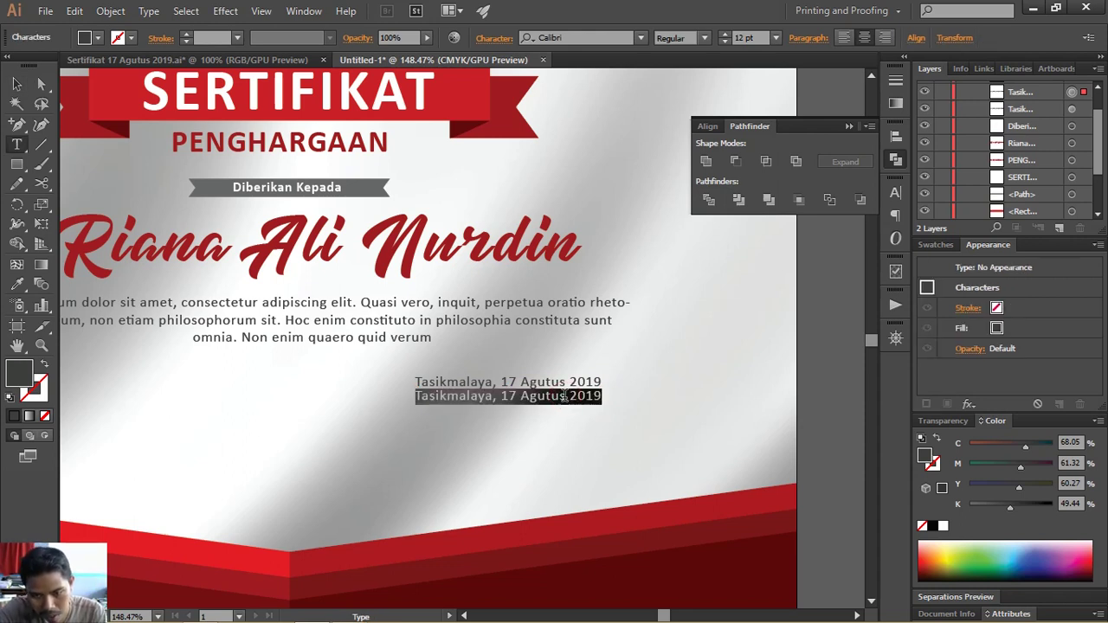
text(Ketua P)
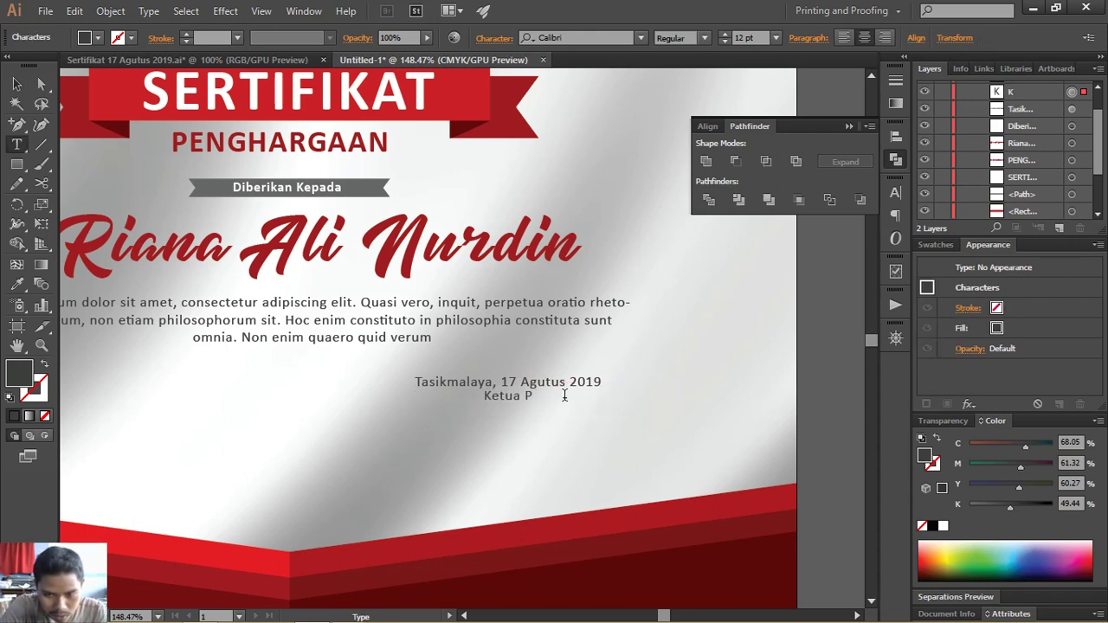
text(elaksana)
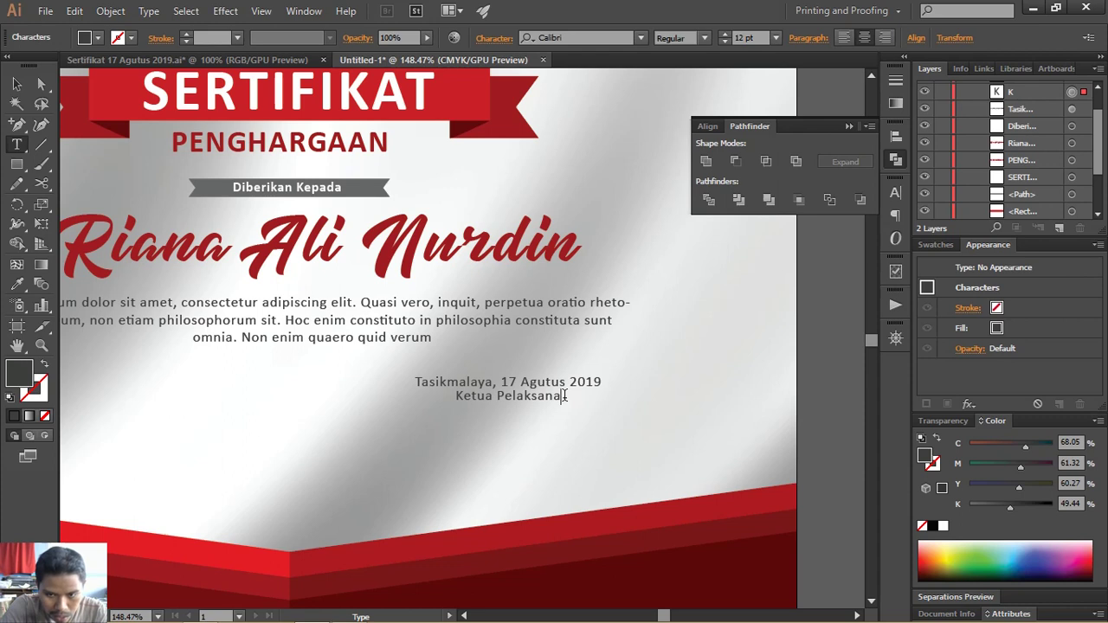
click(16, 83)
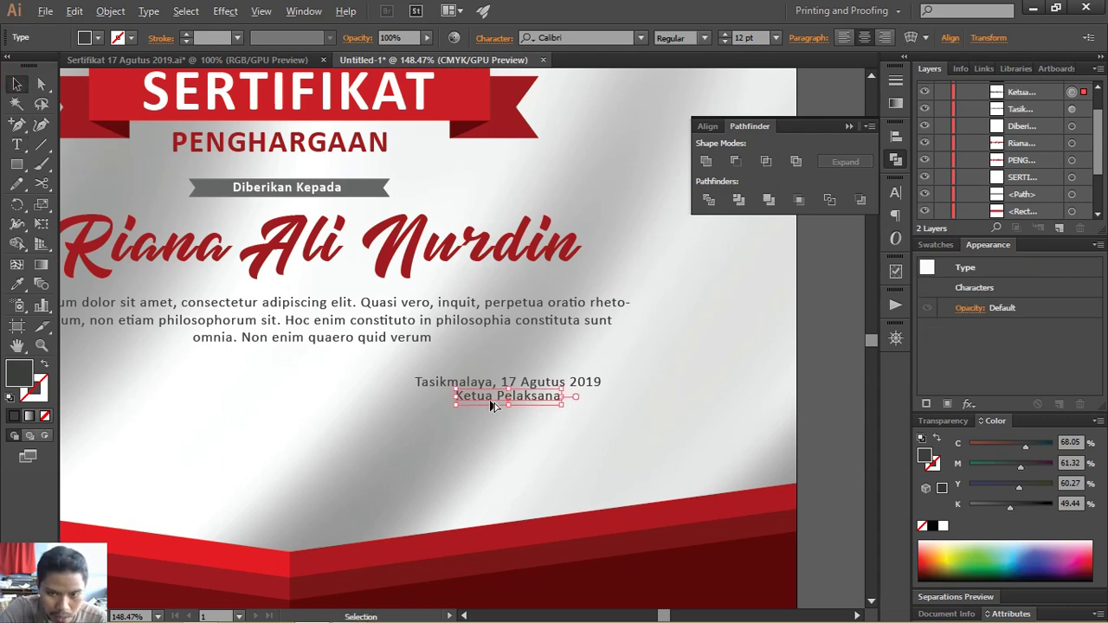
- Copy the caption further down and retype it as the signatory's name
drag(491, 406, 477, 453)
key(t)
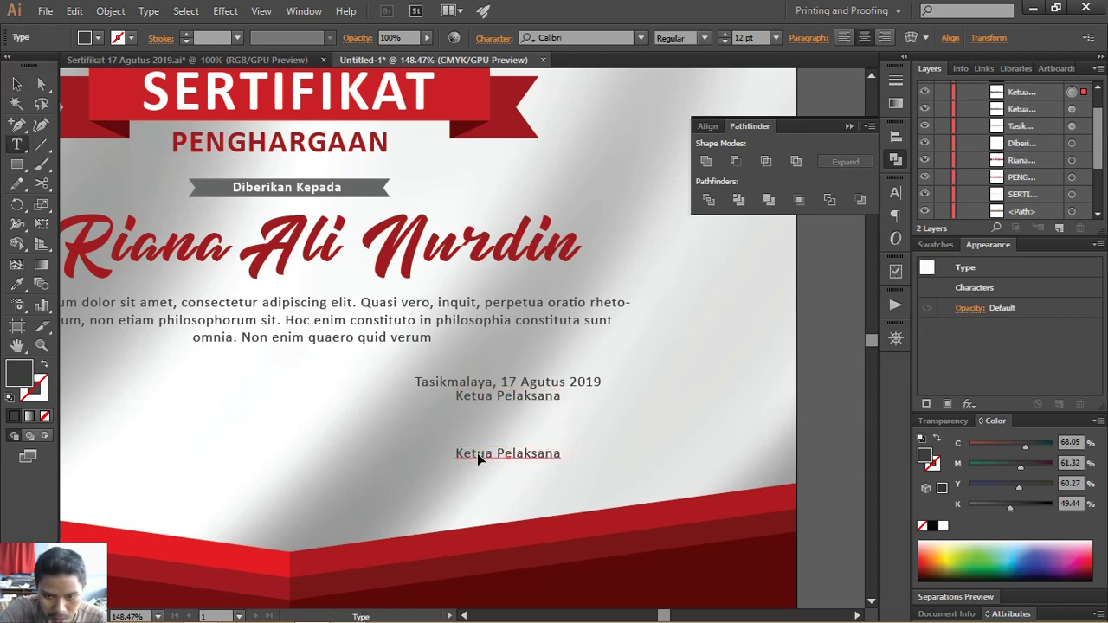
click(477, 453)
key(ctrl+a)
text(A)
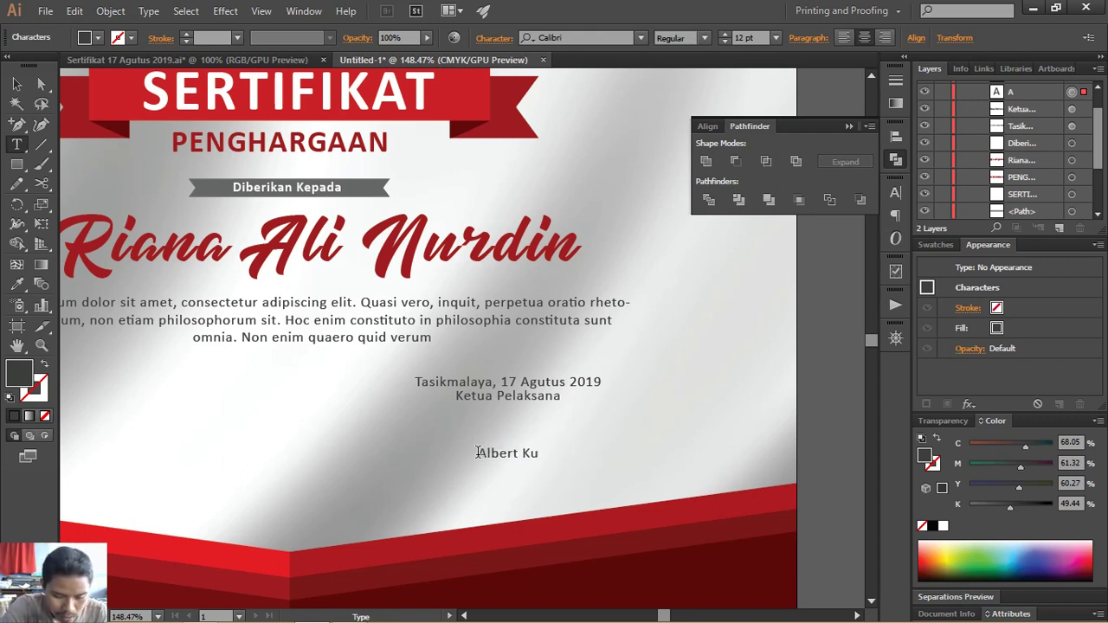
text(raman)
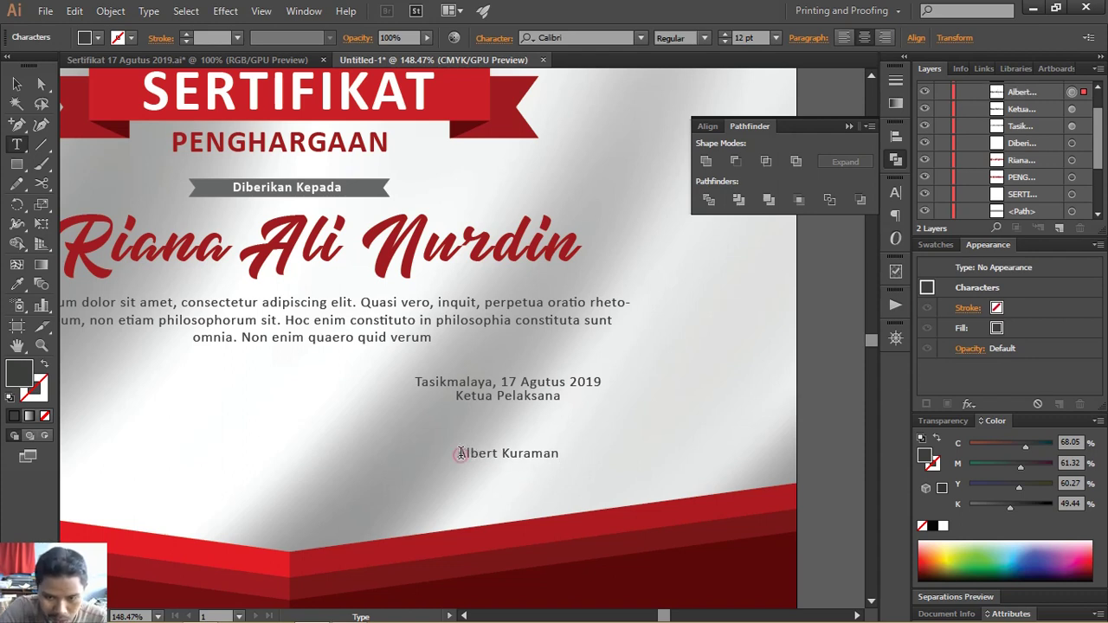
text(H.)
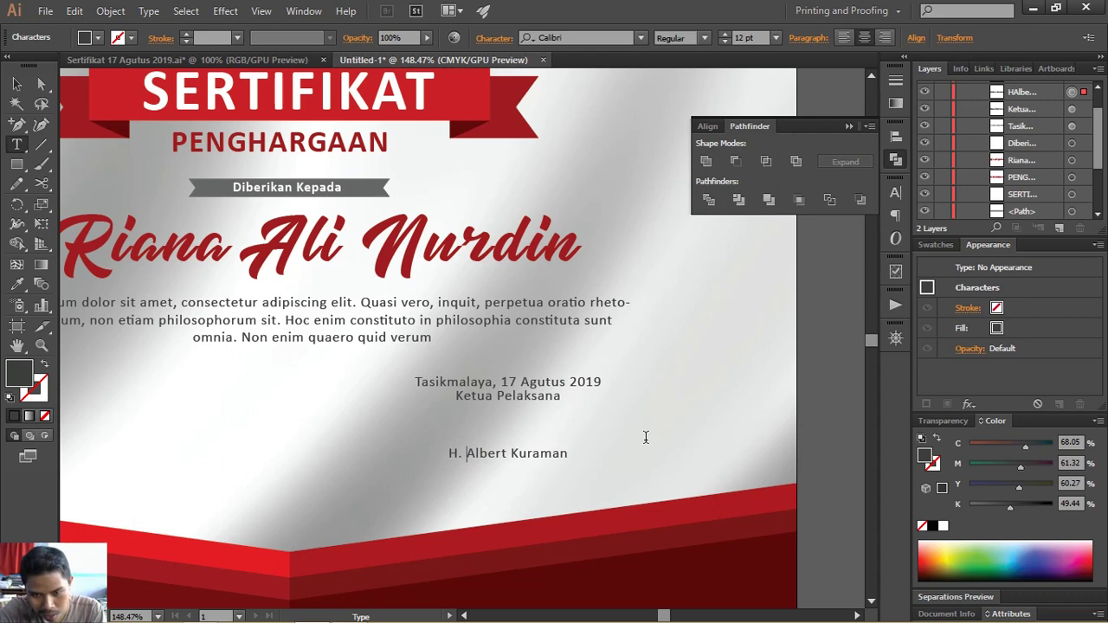
click(16, 84)
- Give the name a dark fill with no stroke, enlarge it slightly, and underline it
key(d)
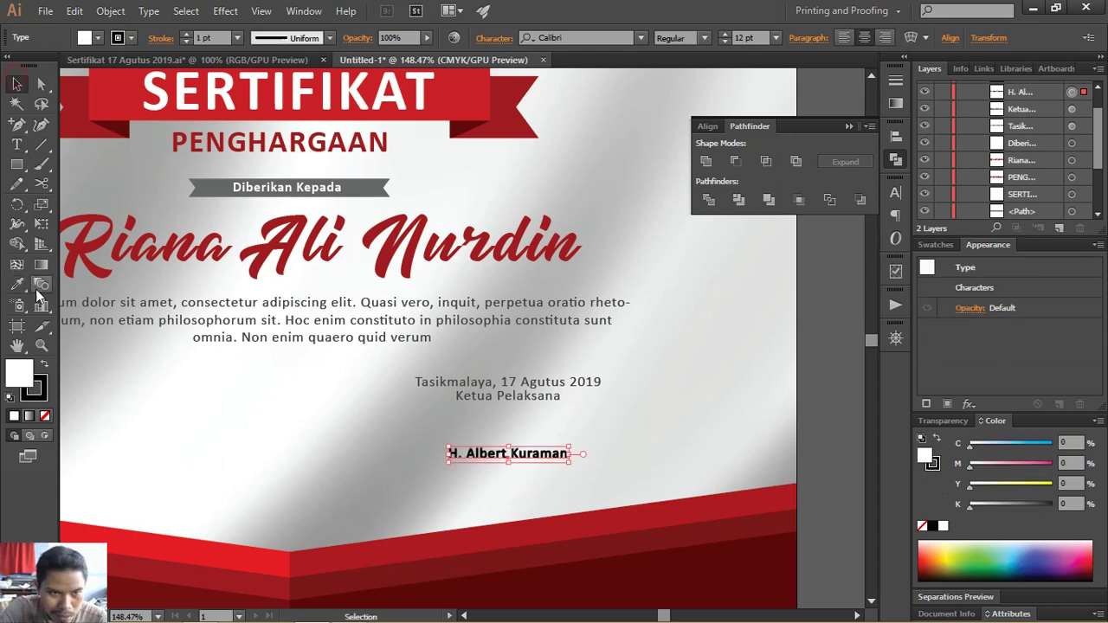
click(44, 364)
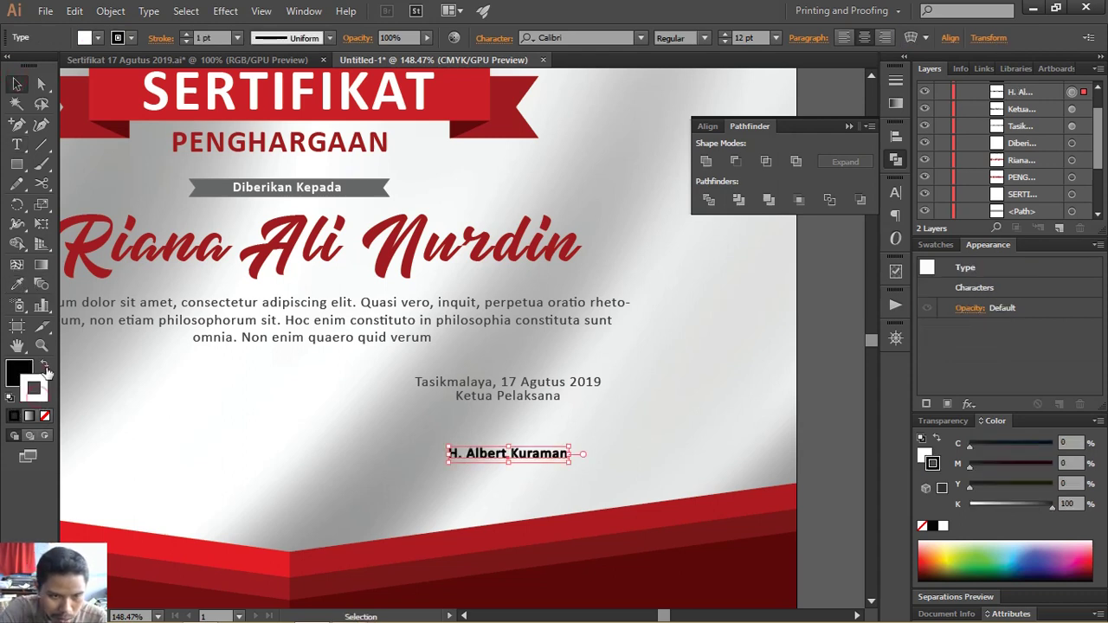
click(45, 416)
click(264, 410)
click(524, 454)
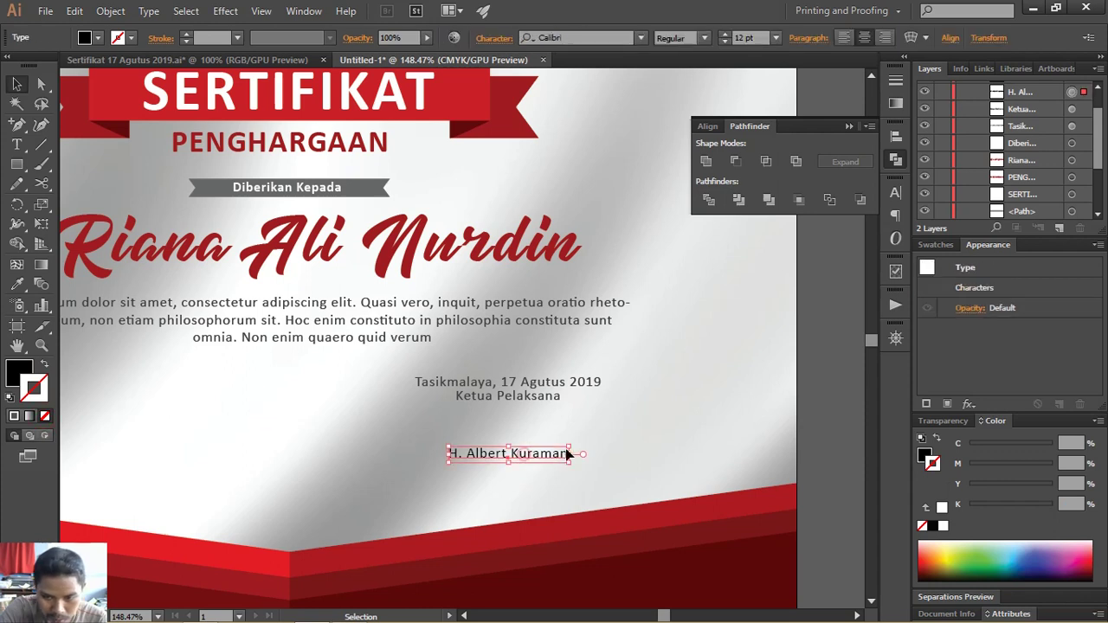
drag(578, 442, 588, 437)
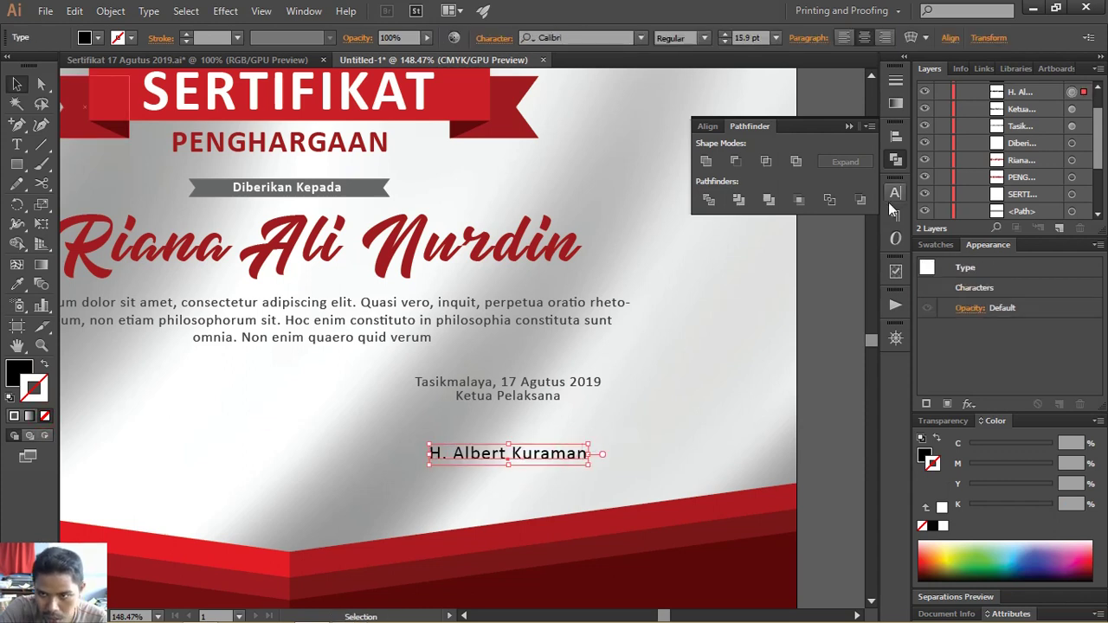
click(894, 193)
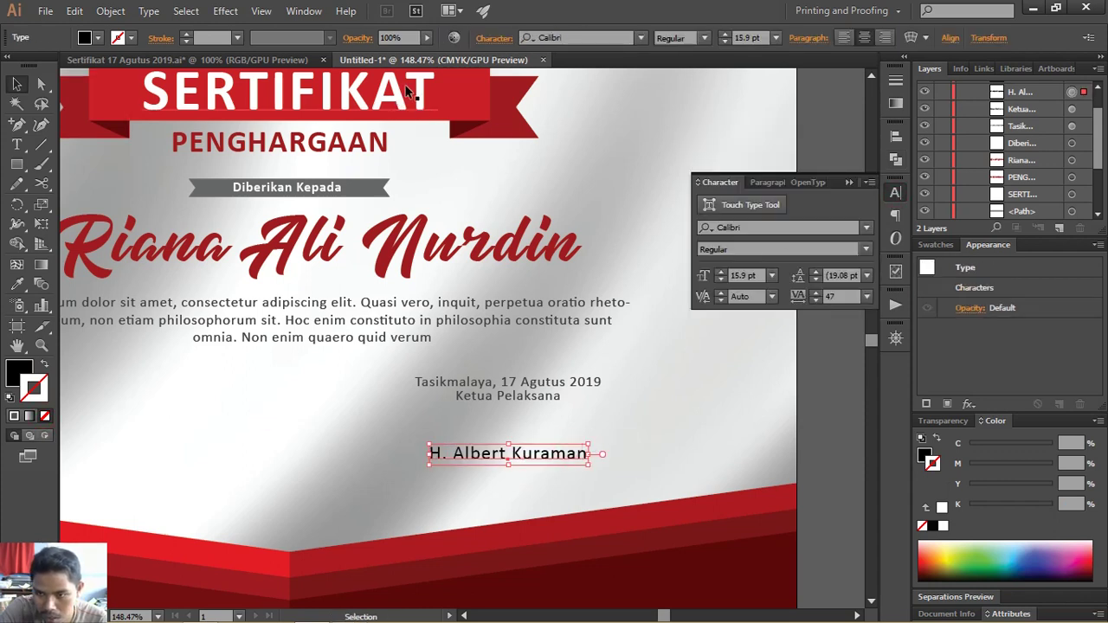
click(497, 40)
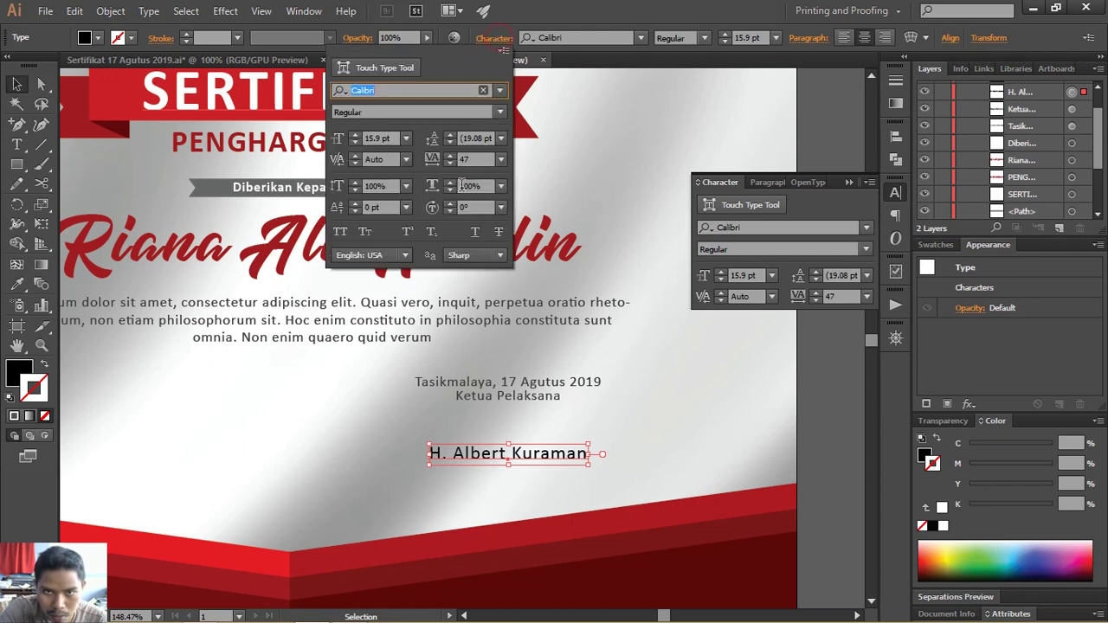
click(475, 232)
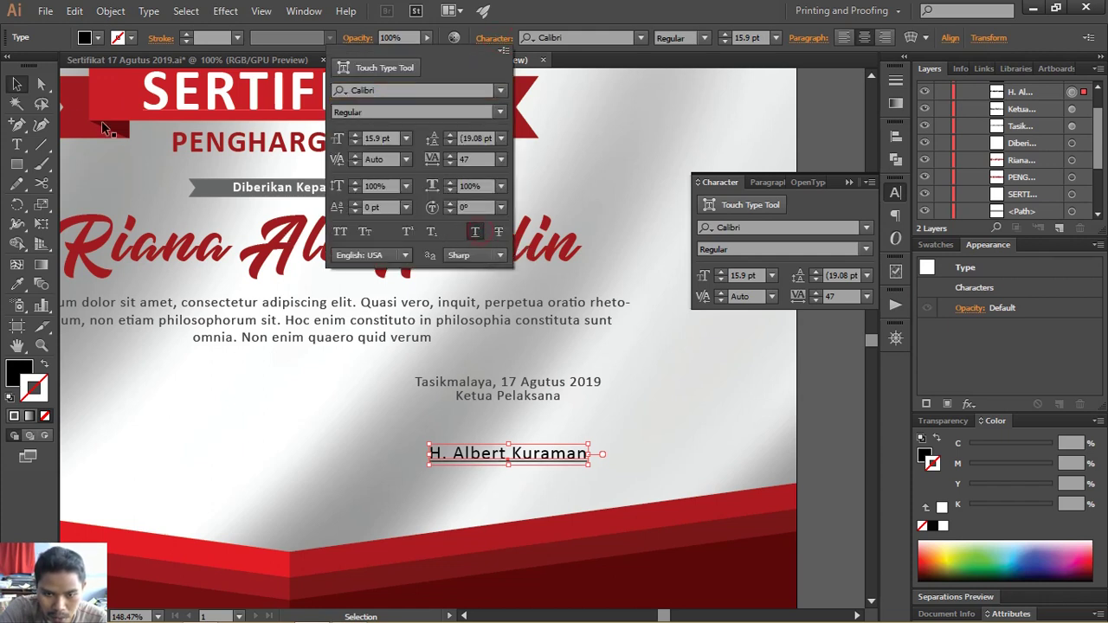
click(234, 265)
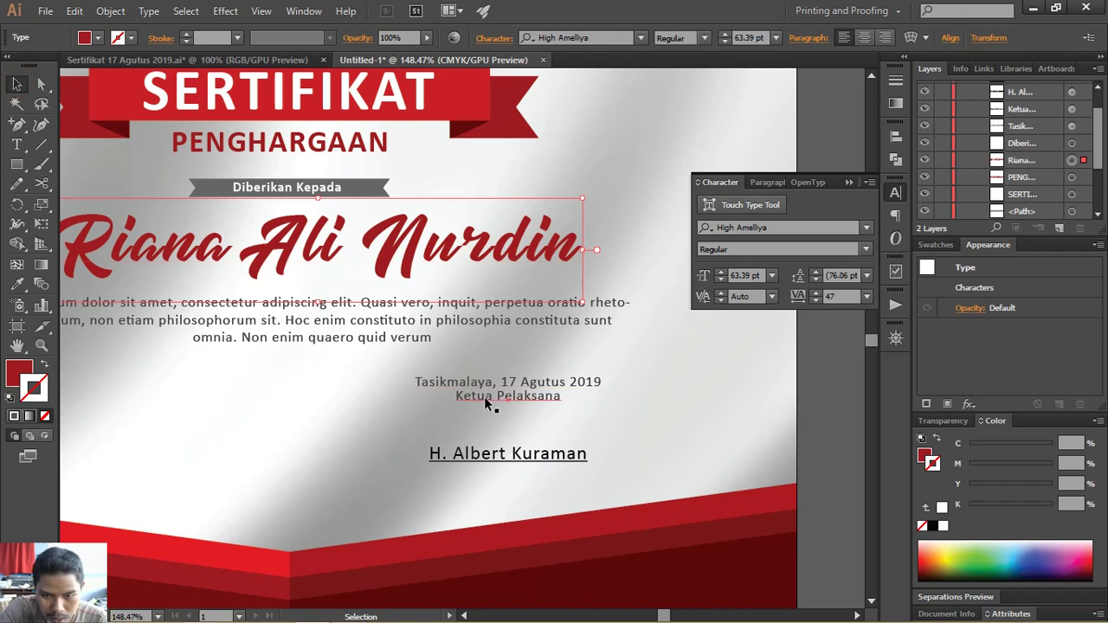
- Move the caption and name down slightly and make the name Calibri Bold
click(486, 404)
shift+click(490, 453)
drag(490, 453, 492, 463)
click(638, 395)
click(562, 463)
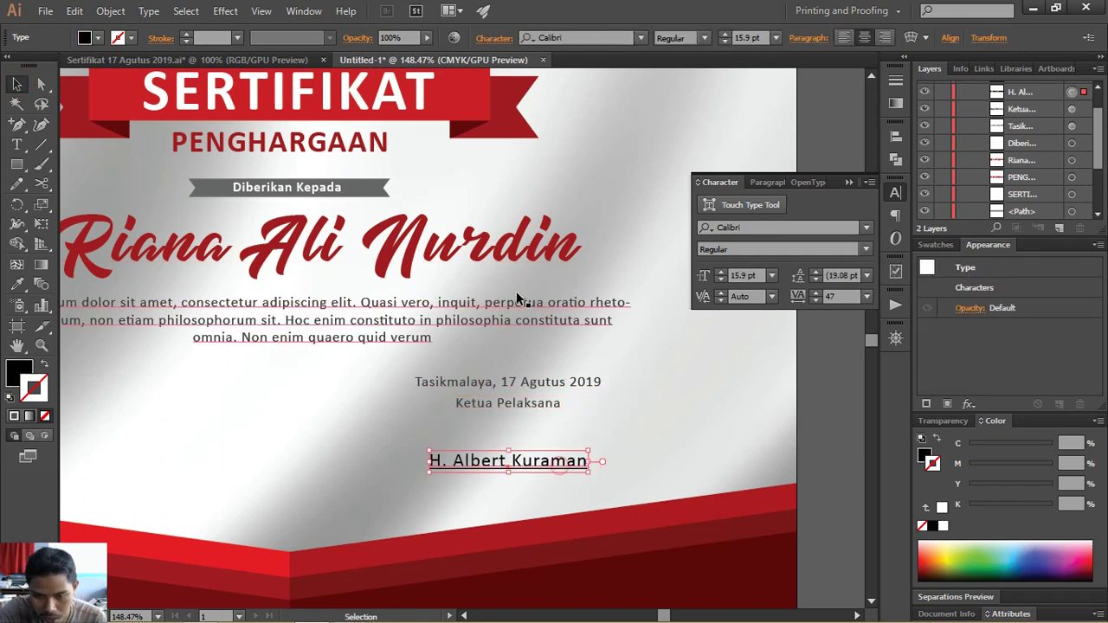
click(703, 40)
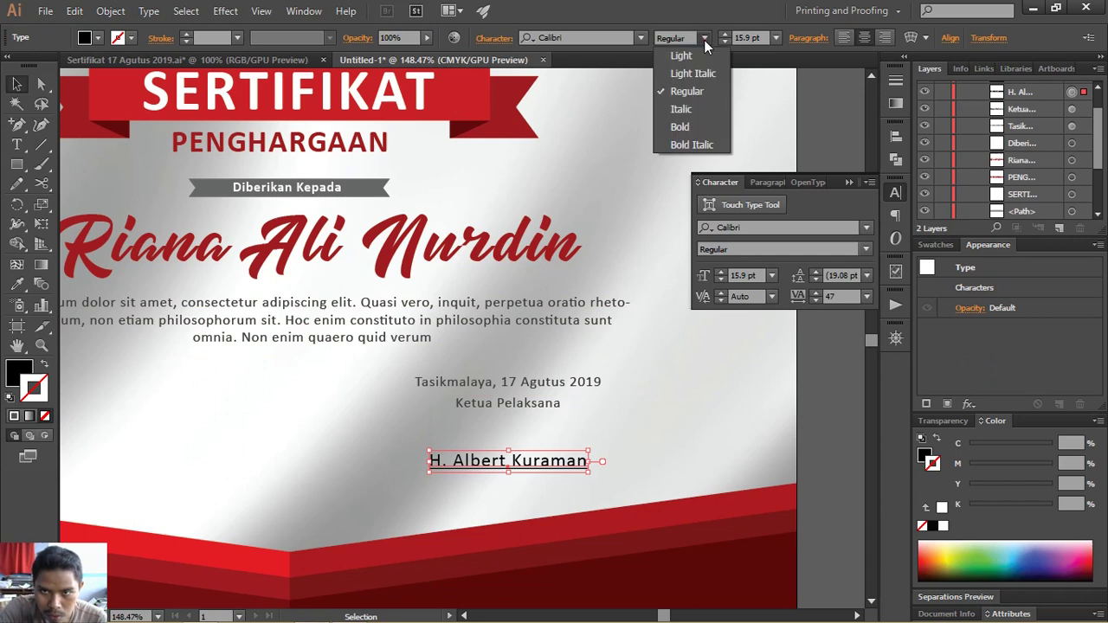
click(686, 124)
click(651, 369)
key(ctrl+1)
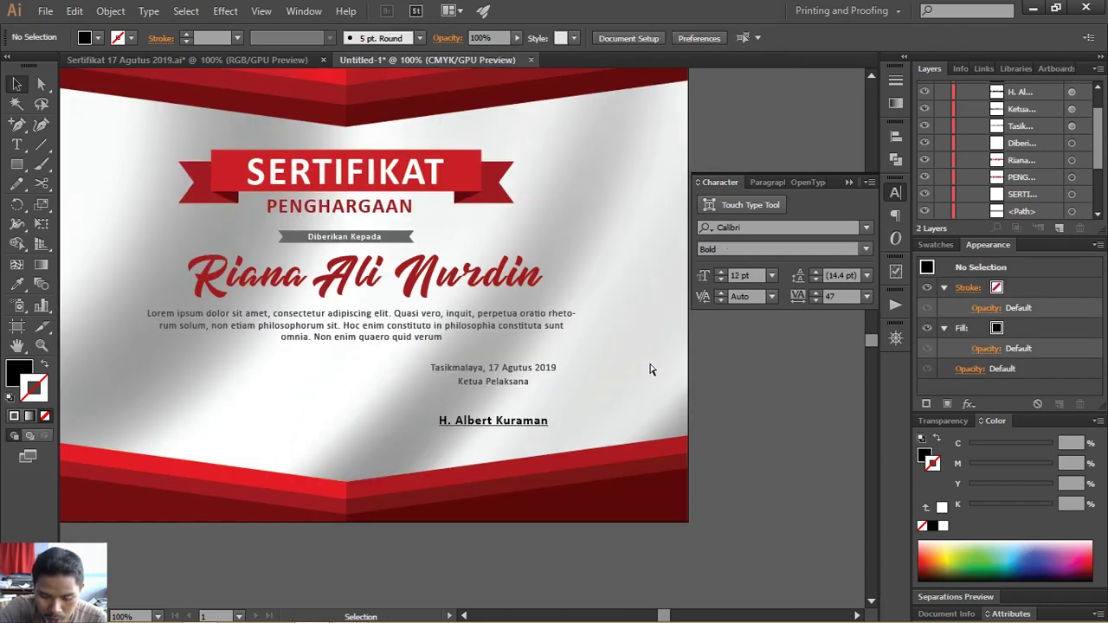
- Copy the signature block to the left and replace its name with another signatory's
drag(645, 363, 656, 354)
mouse_move(646, 436)
mouse_down()
mouse_move(527, 368)
mouse_move(530, 377)
mouse_move(268, 375)
mouse_up()
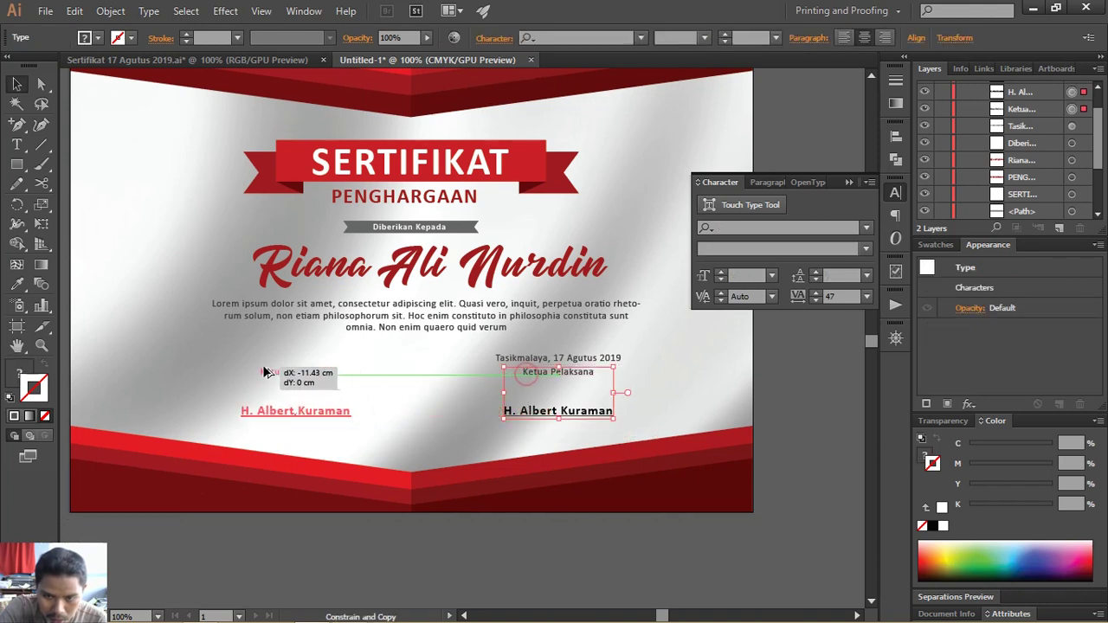
click(344, 340)
key(t)
click(297, 411)
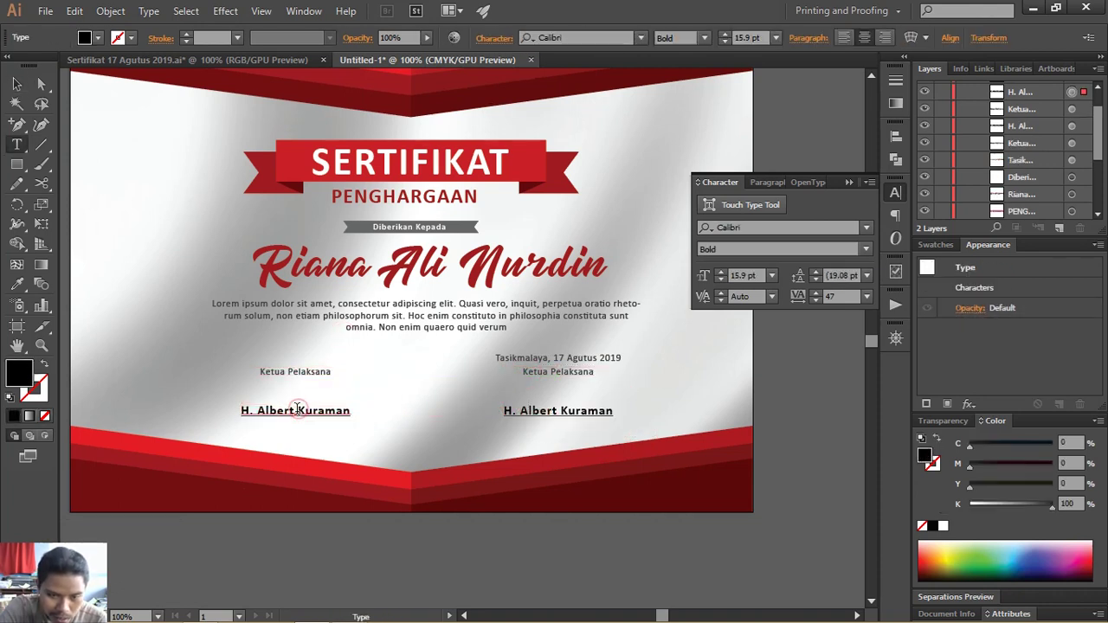
text(S)
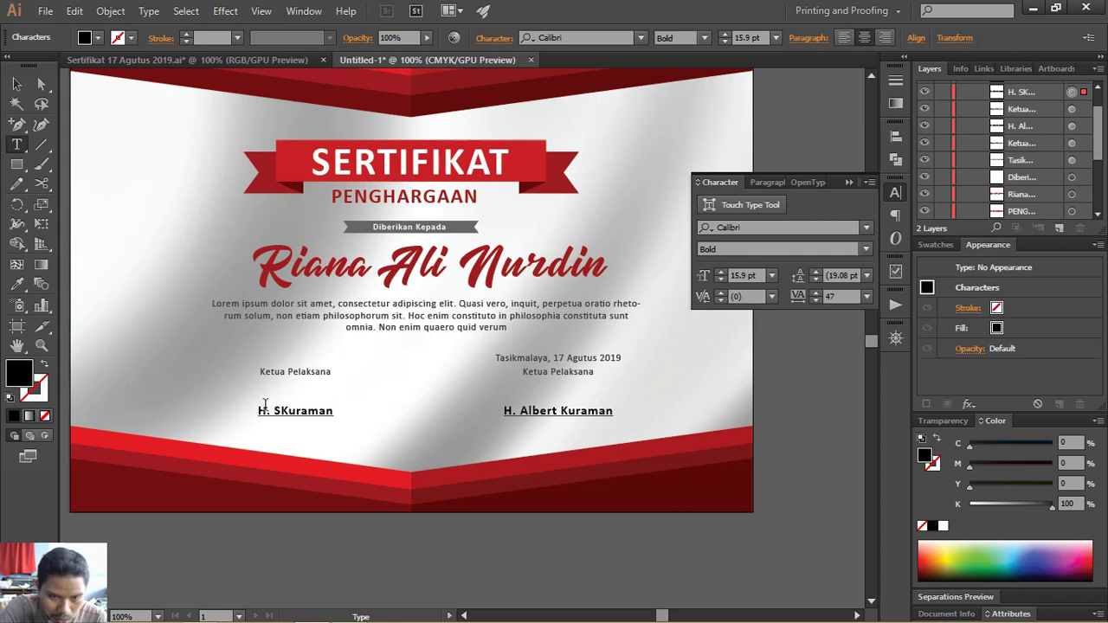
text(teven)
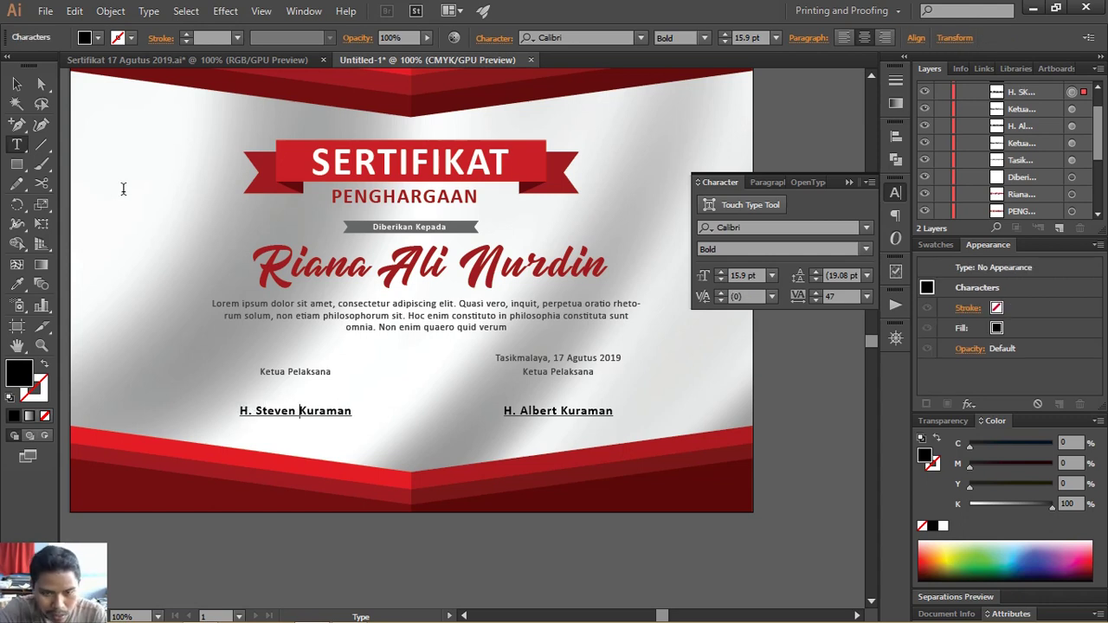
click(16, 84)
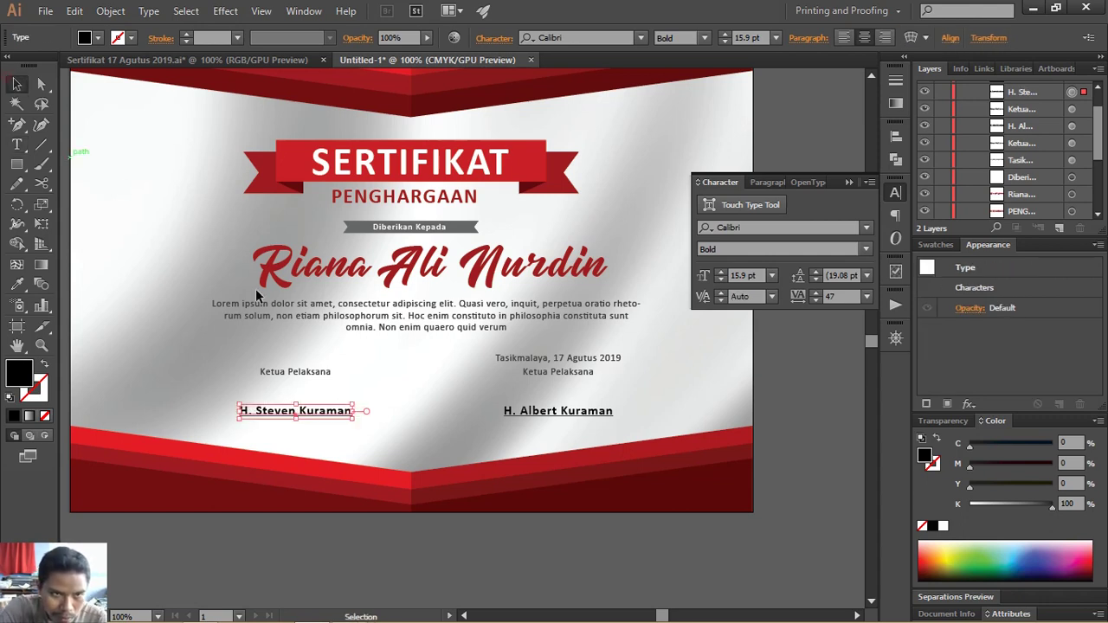
- Change the left caption from Ketua Pelaksana to Ketua RT and zoom out
double_click(312, 373)
double_click(289, 370)
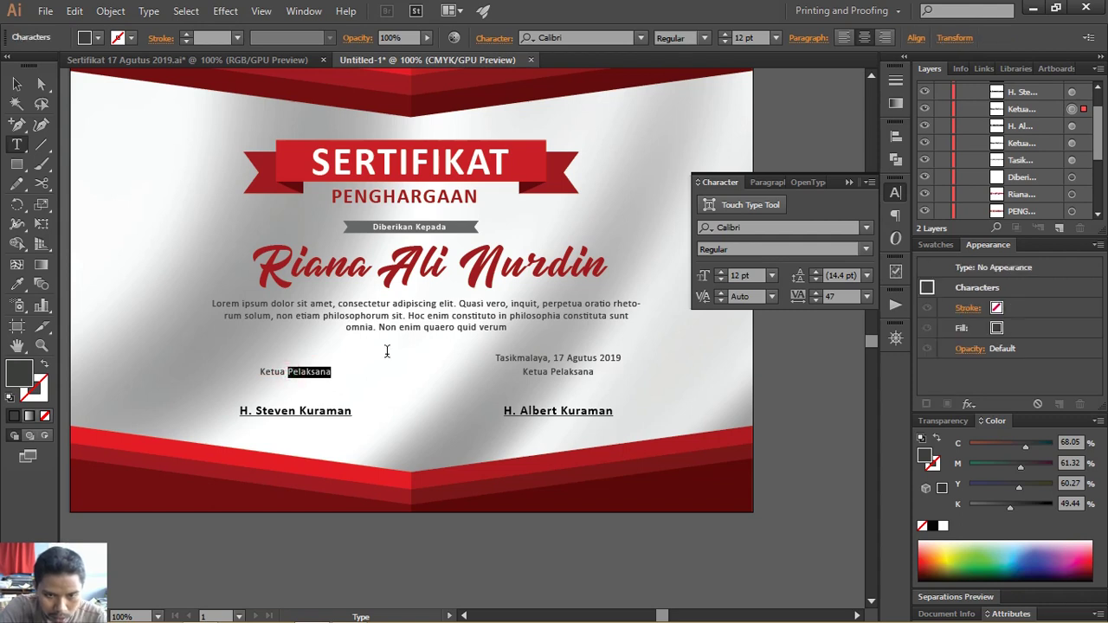
key(BackSpace)
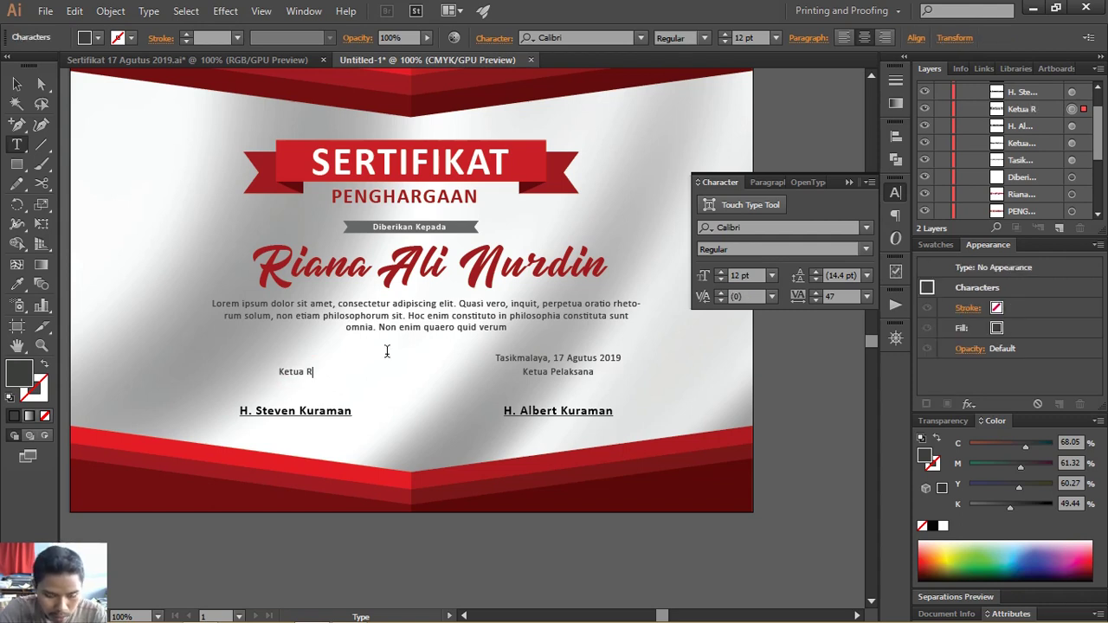
click(16, 84)
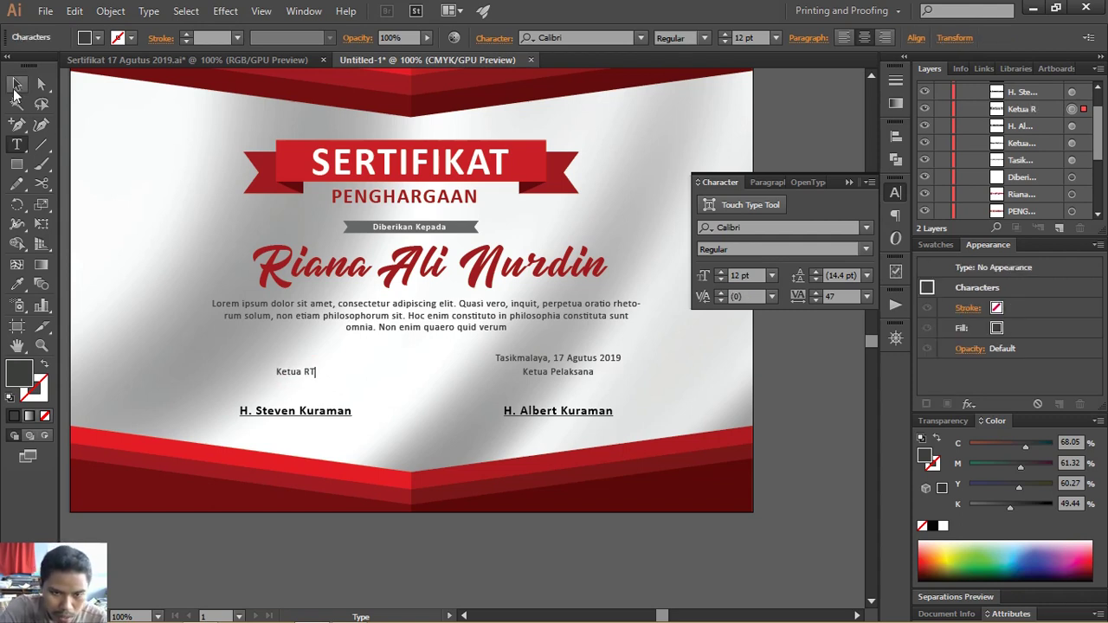
click(183, 174)
key(ctrl+minus)
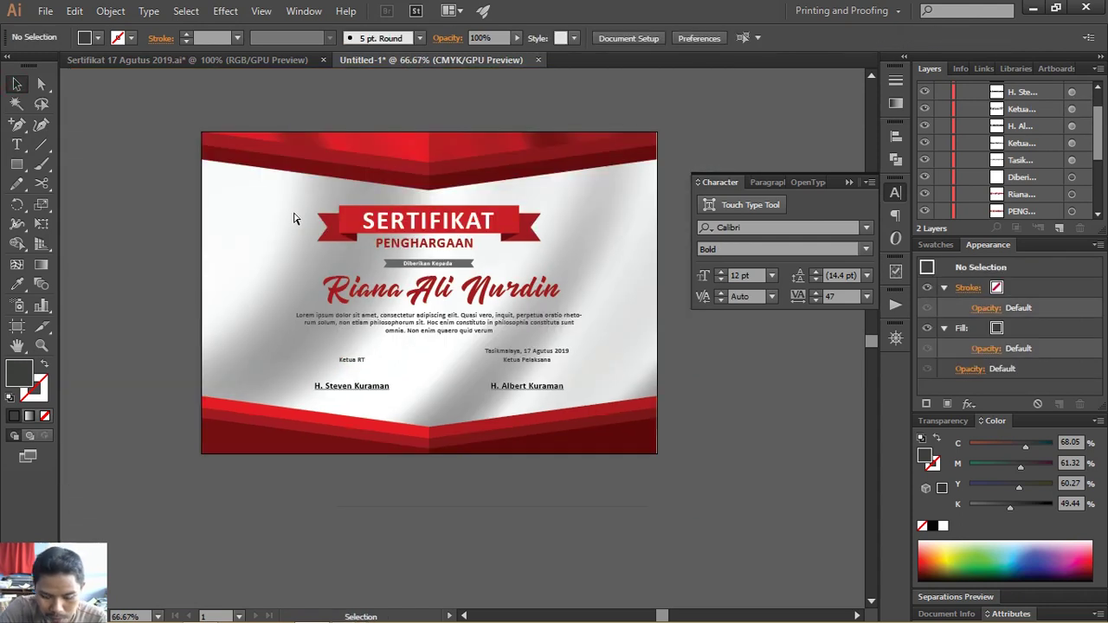
- Drag Garuda Png from the Sertifikat 17 Agustus folder onto the certificate between the signatures
drag(294, 215, 289, 227)
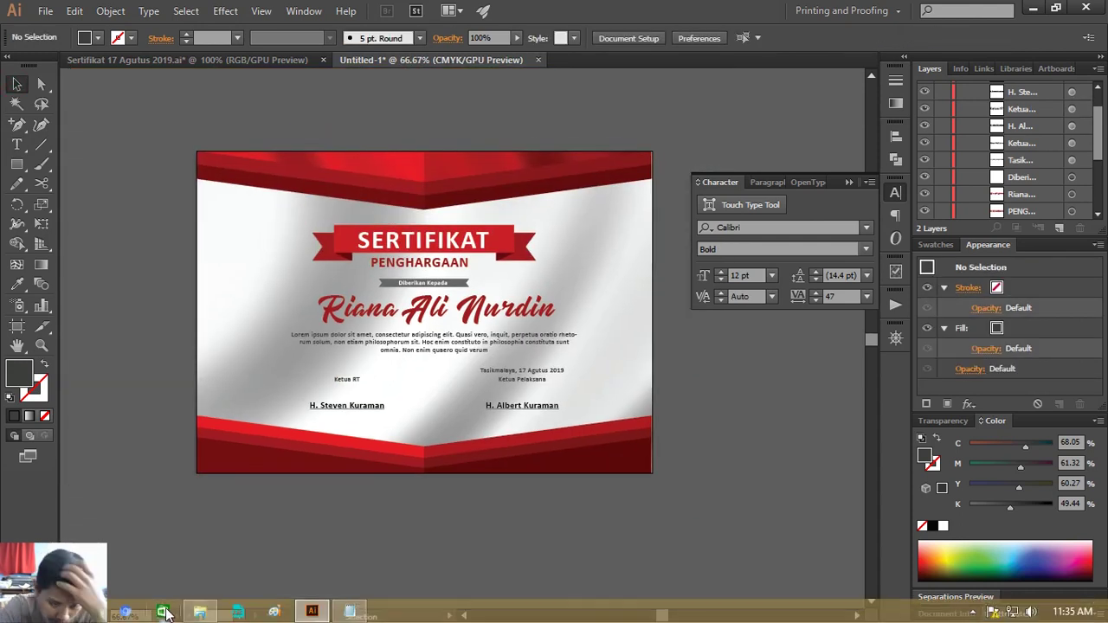
click(200, 611)
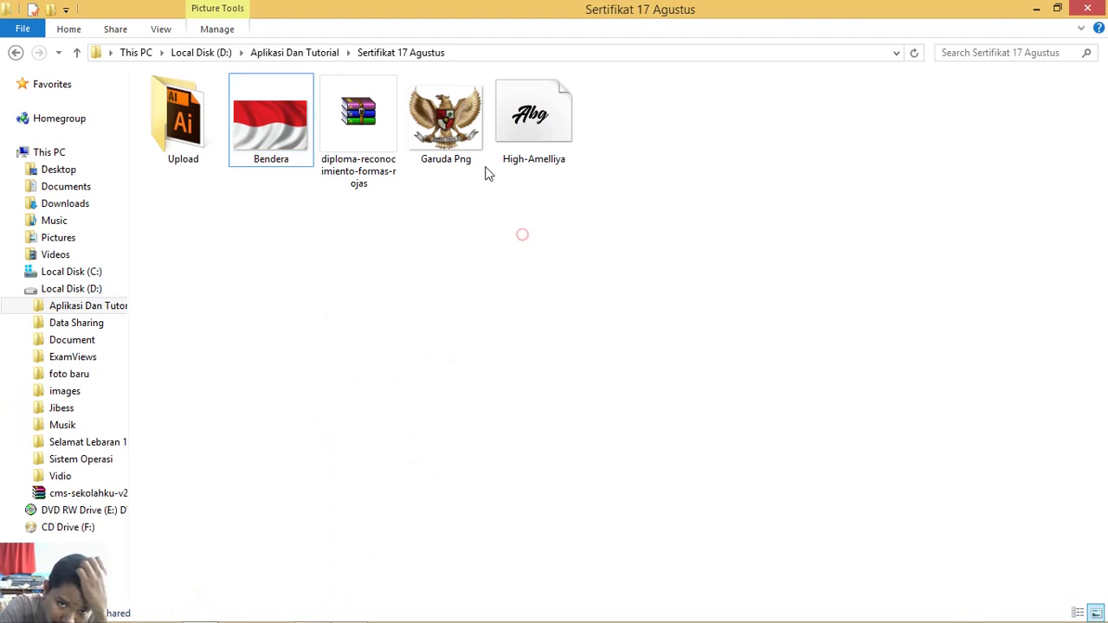
drag(483, 160, 375, 613)
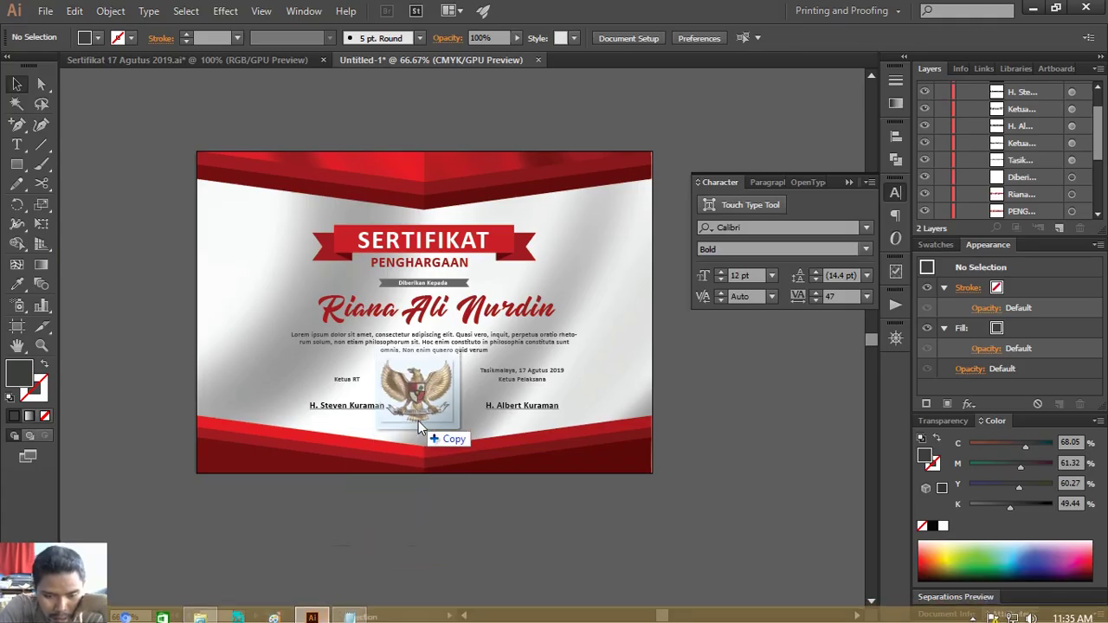
drag(374, 613, 440, 397)
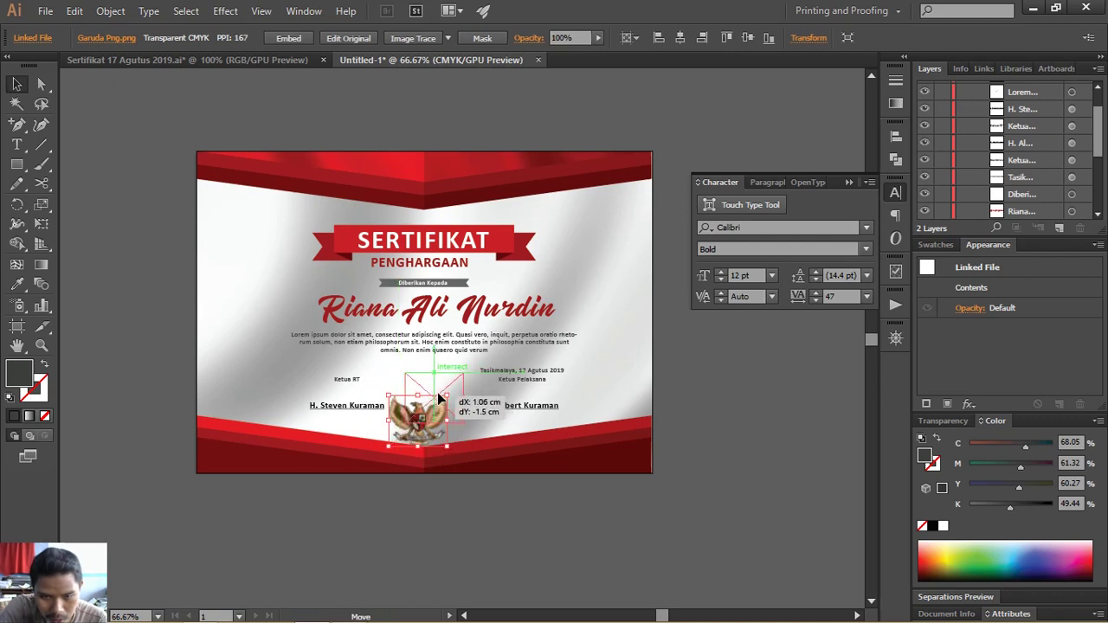
- Centre the Garuda emblem horizontally on the certificate
click(600, 390)
click(448, 403)
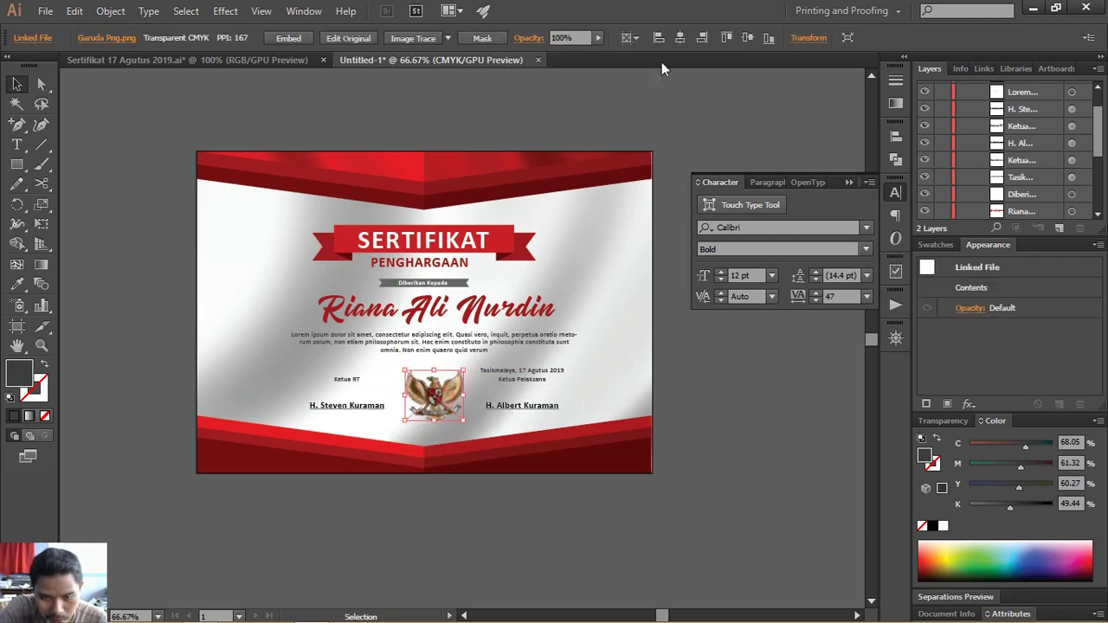
click(680, 39)
click(600, 390)
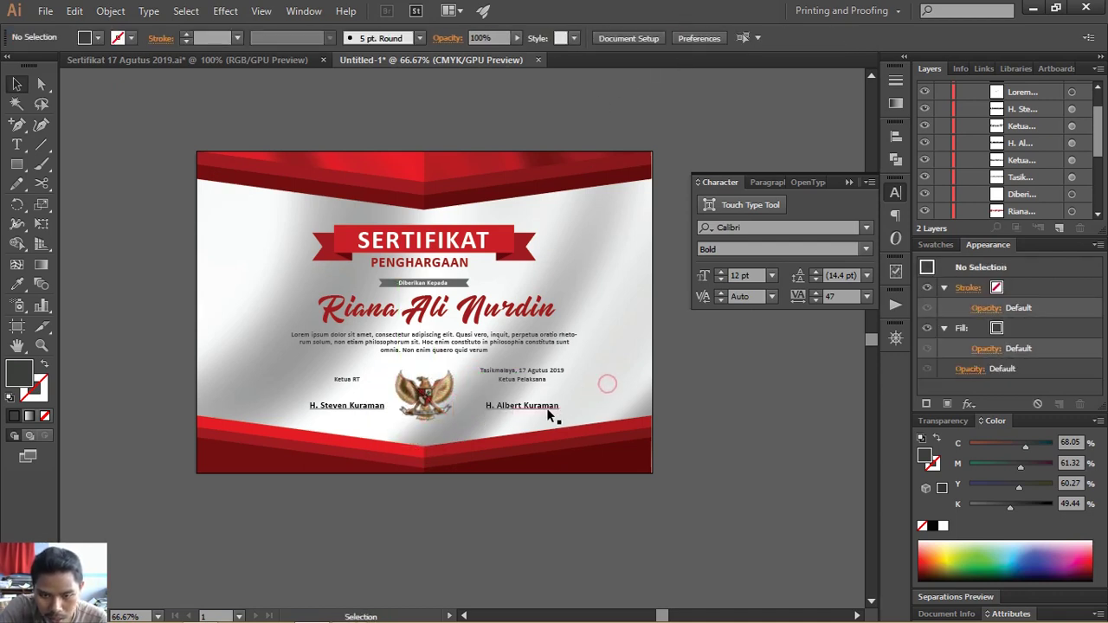
click(544, 405)
click(600, 390)
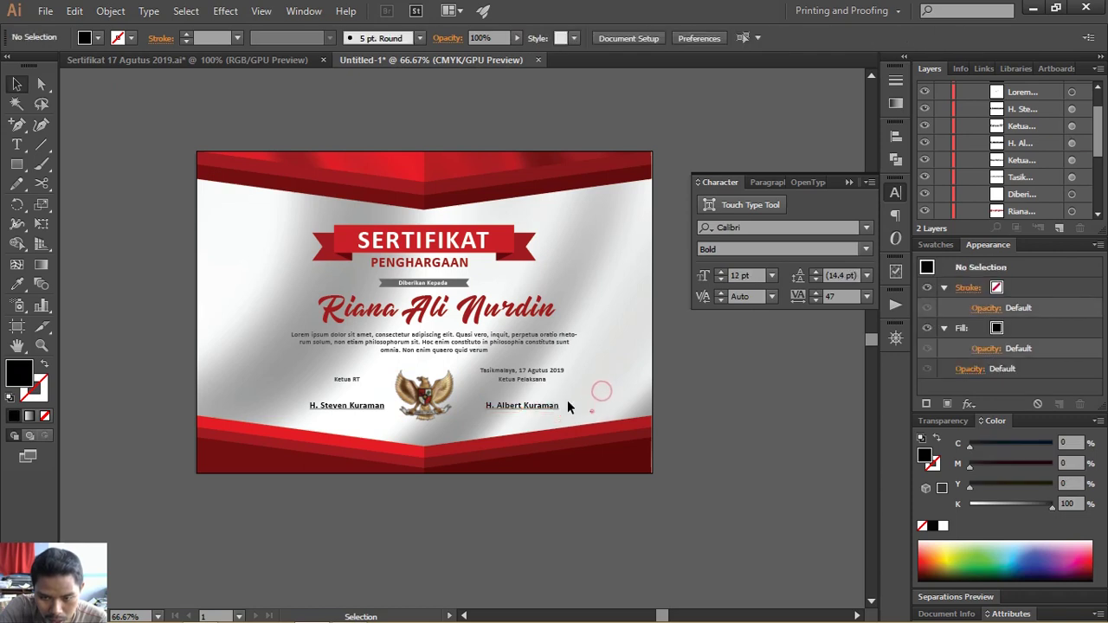
- Select both signature blocks together, undoing an unwanted bottom alignment
click(515, 369)
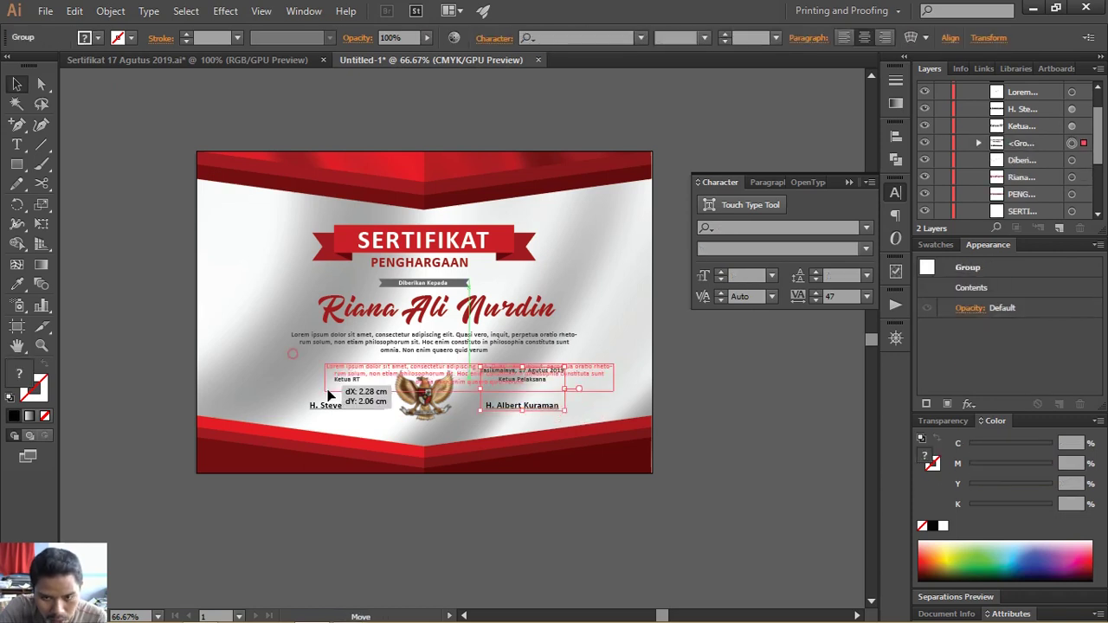
click(260, 379)
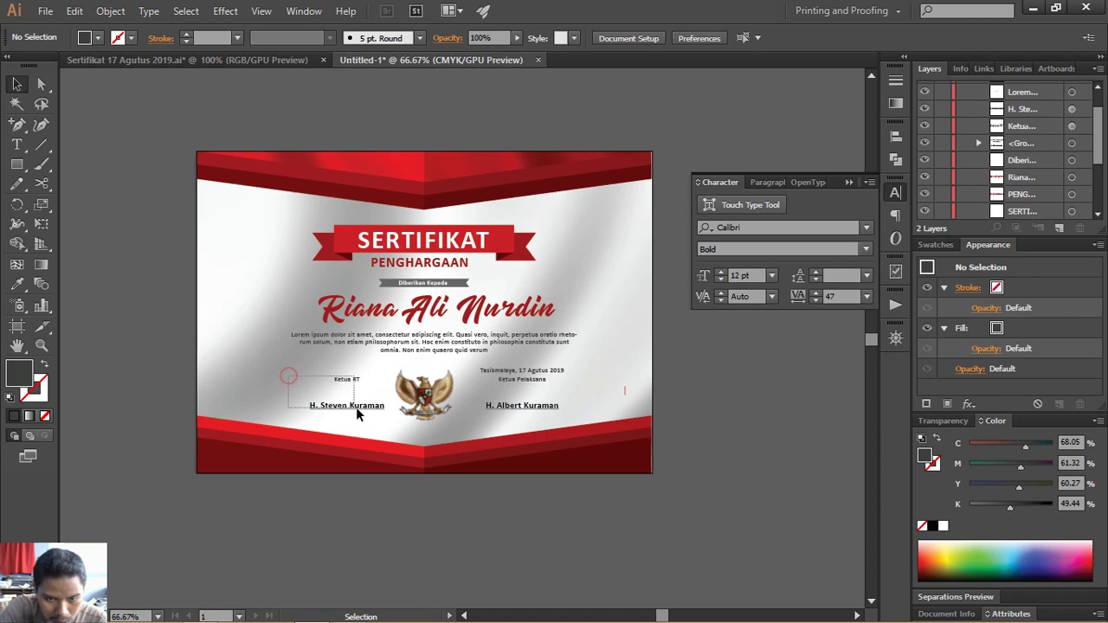
drag(288, 375, 356, 408)
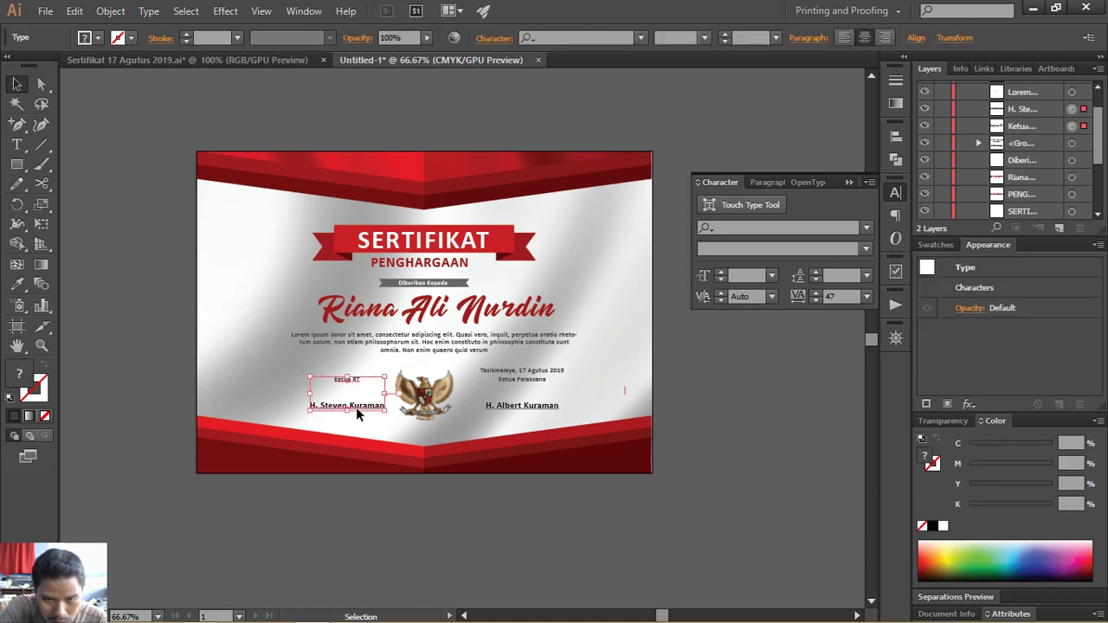
shift+click(499, 376)
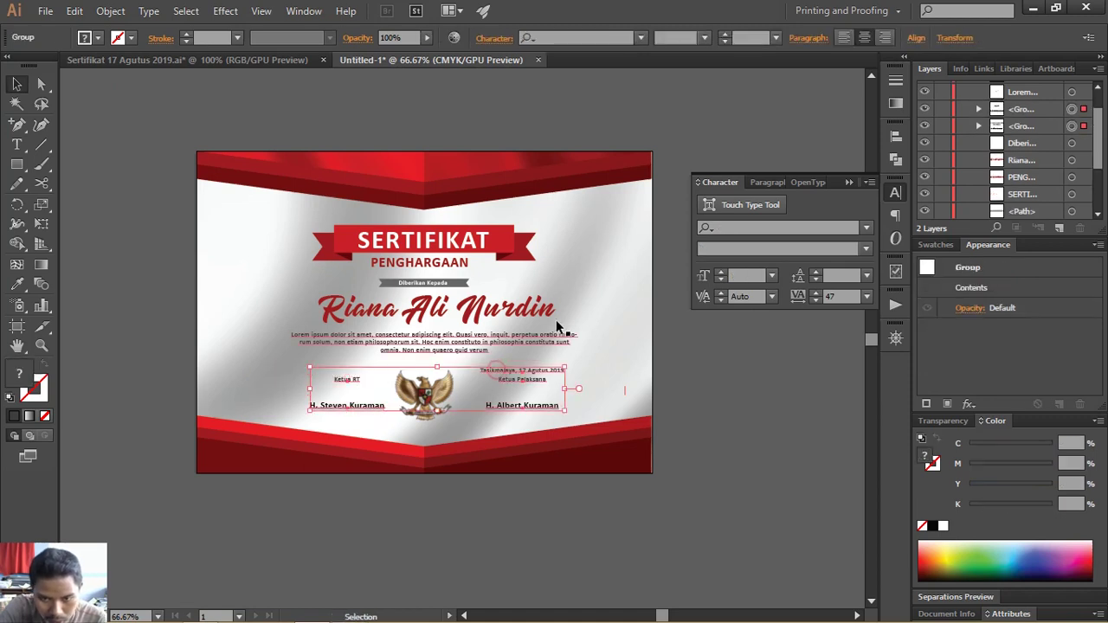
click(914, 37)
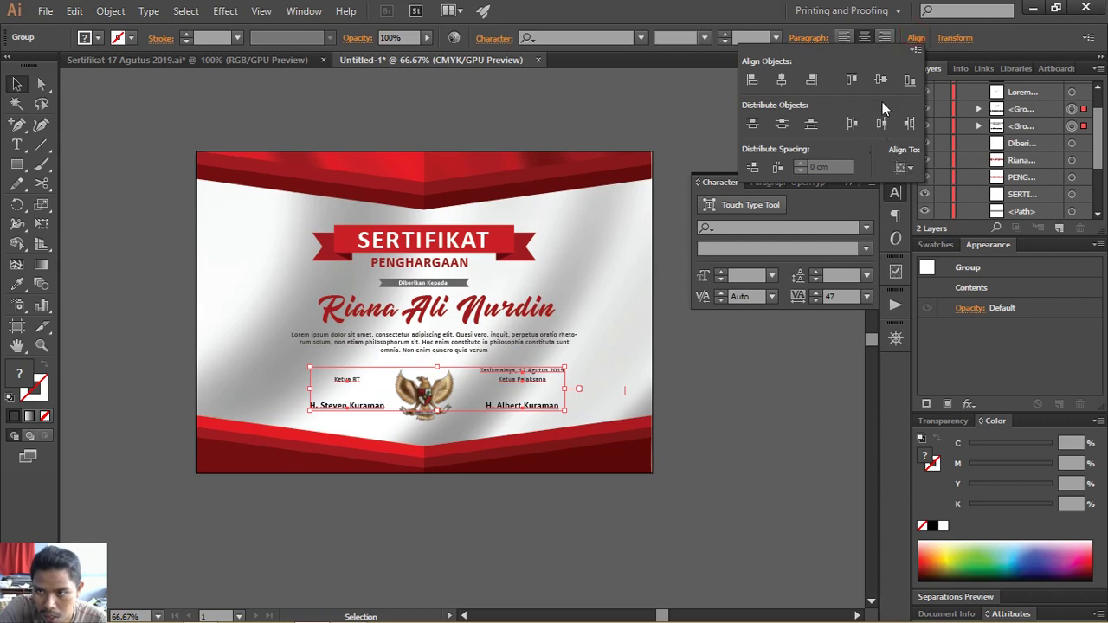
click(910, 80)
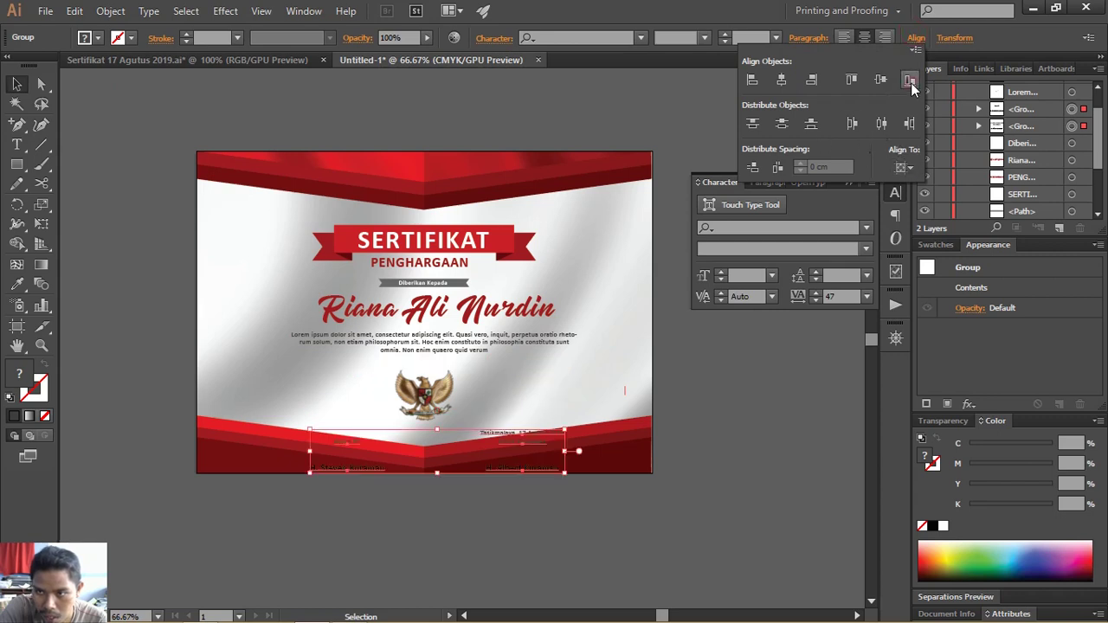
key(ctrl+z)
- Centre both signature blocks horizontally relative to the artboard
click(916, 37)
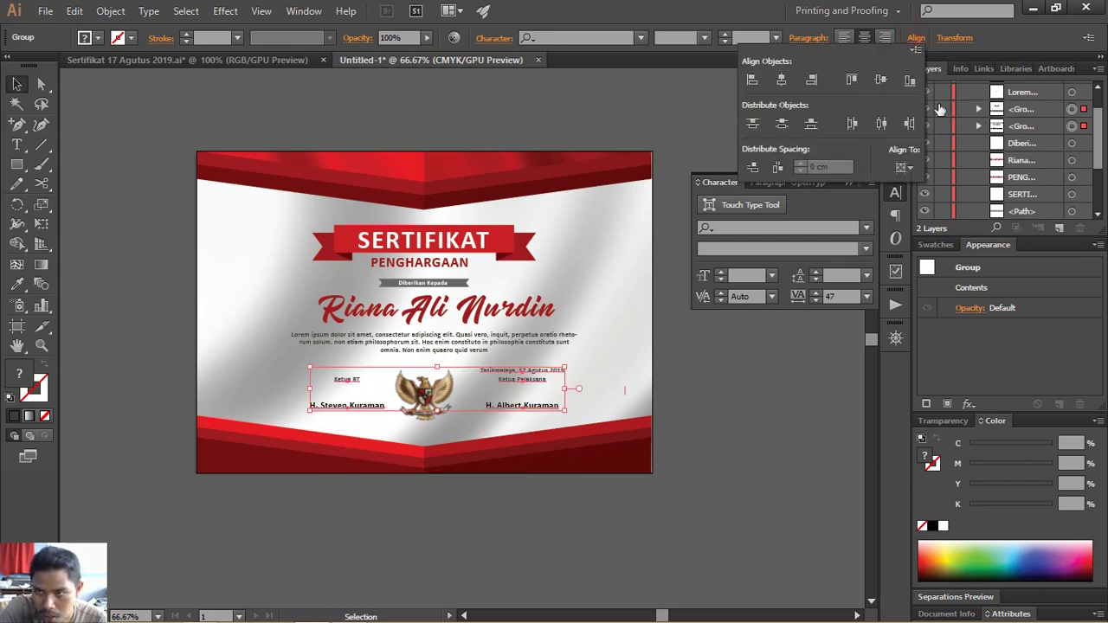
click(907, 167)
click(919, 185)
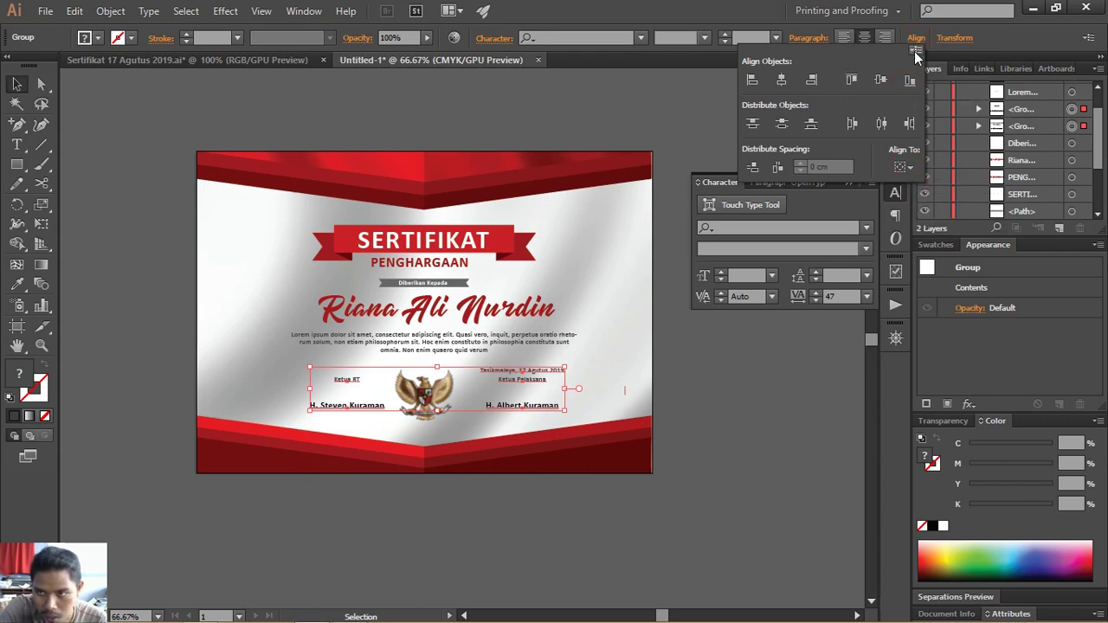
click(908, 166)
click(948, 222)
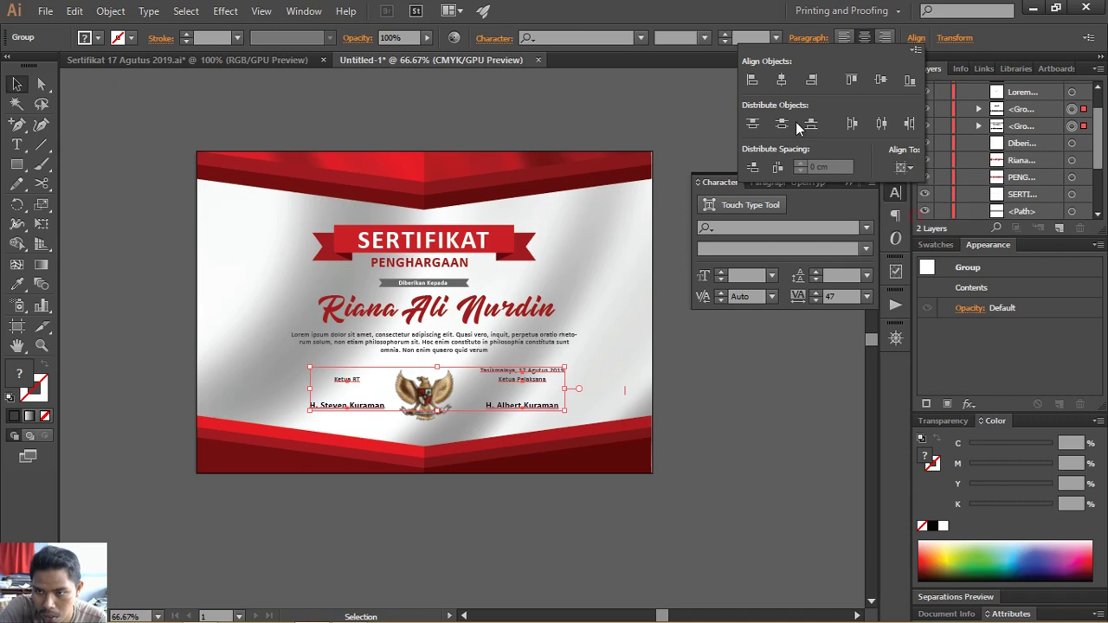
click(783, 79)
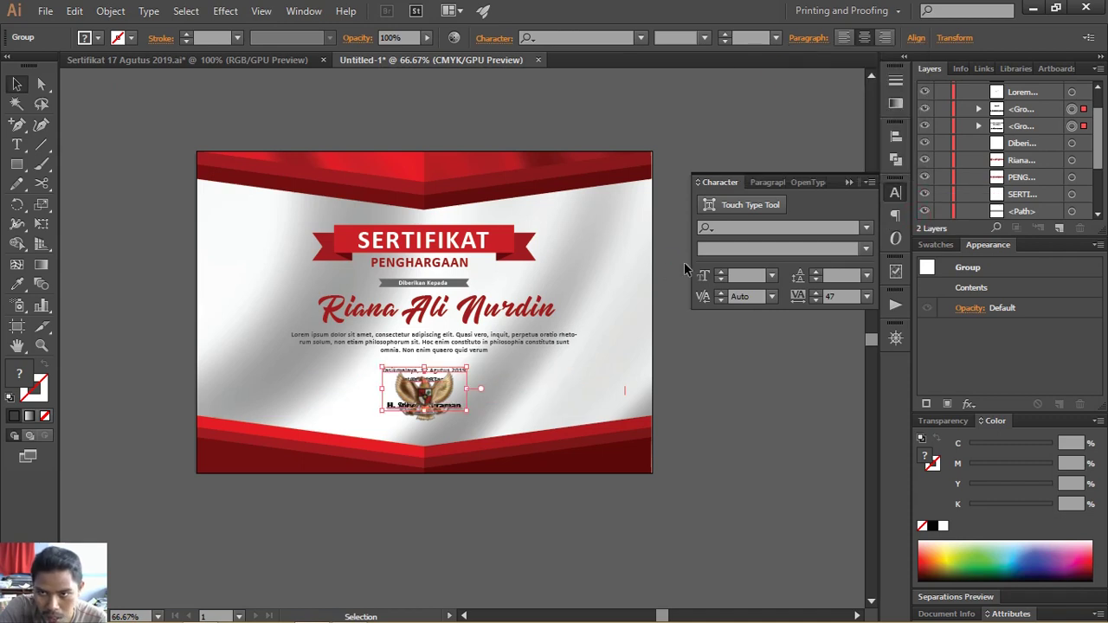
key(ctrl+z)
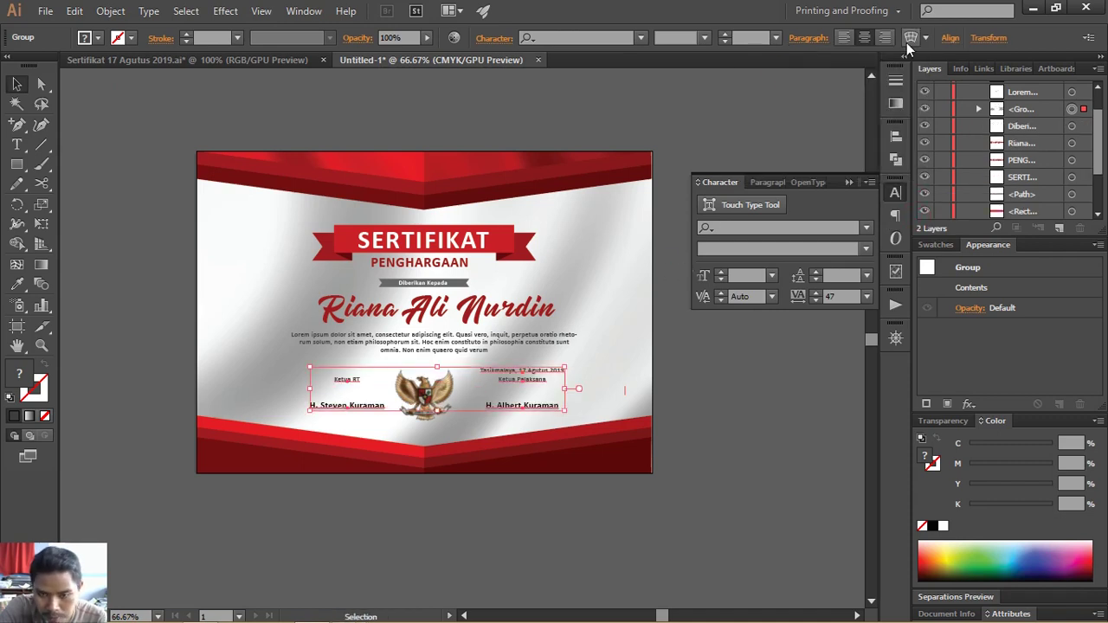
click(950, 39)
click(815, 79)
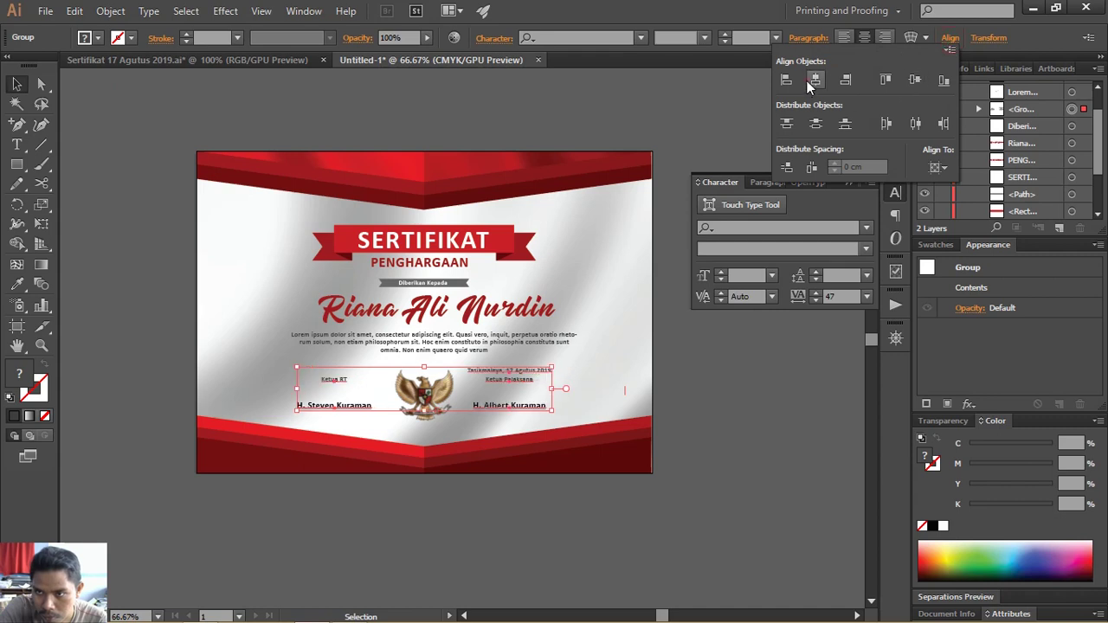
click(686, 333)
drag(592, 353, 587, 353)
click(588, 352)
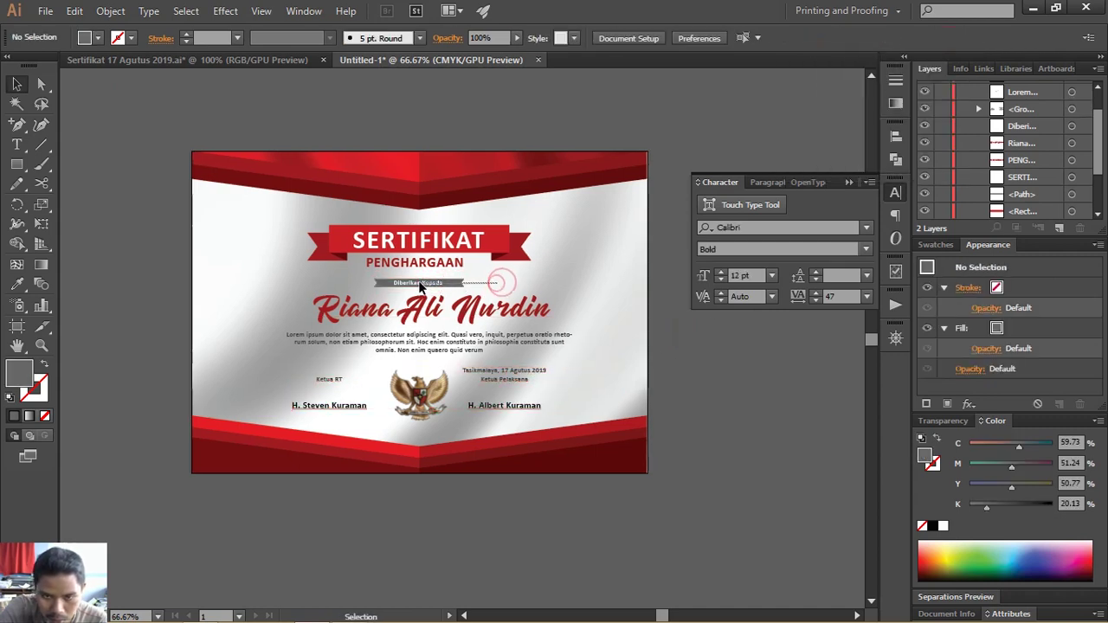
- Scale down the Garuda emblem, then shift the paragraph, signatures and emblem lower together
drag(497, 286, 462, 275)
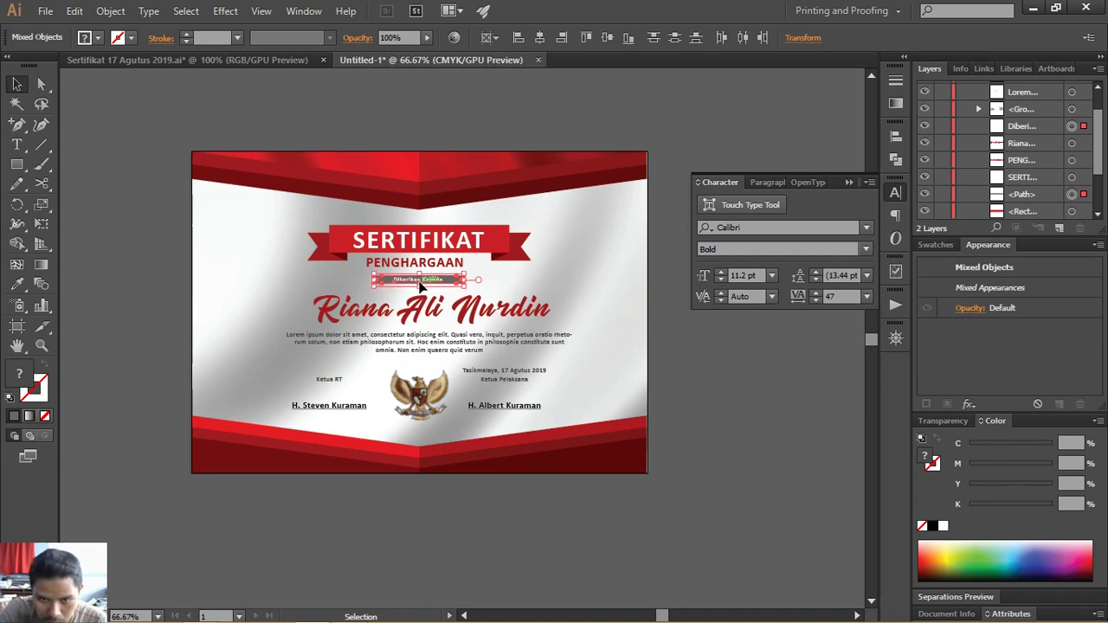
key(a)
click(819, 185)
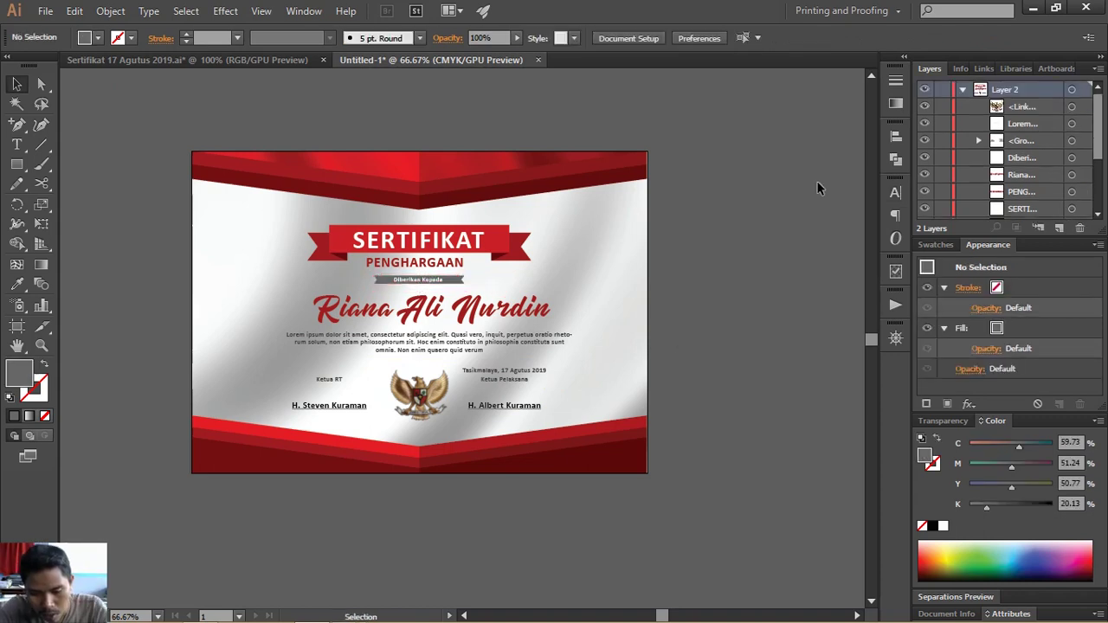
key(z)
click(485, 346)
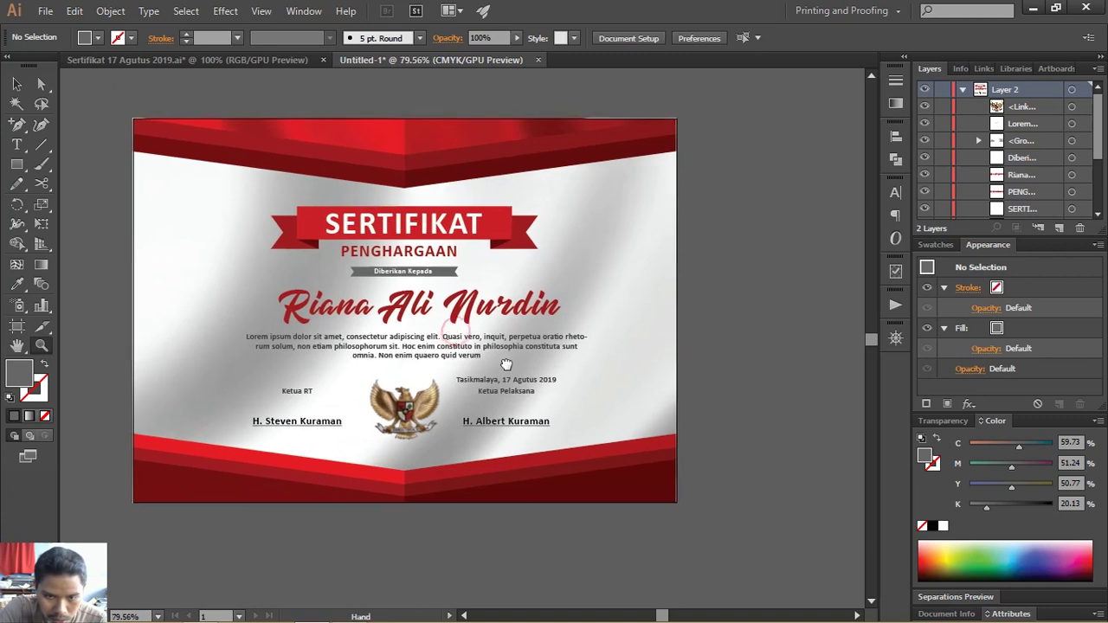
click(17, 84)
click(404, 406)
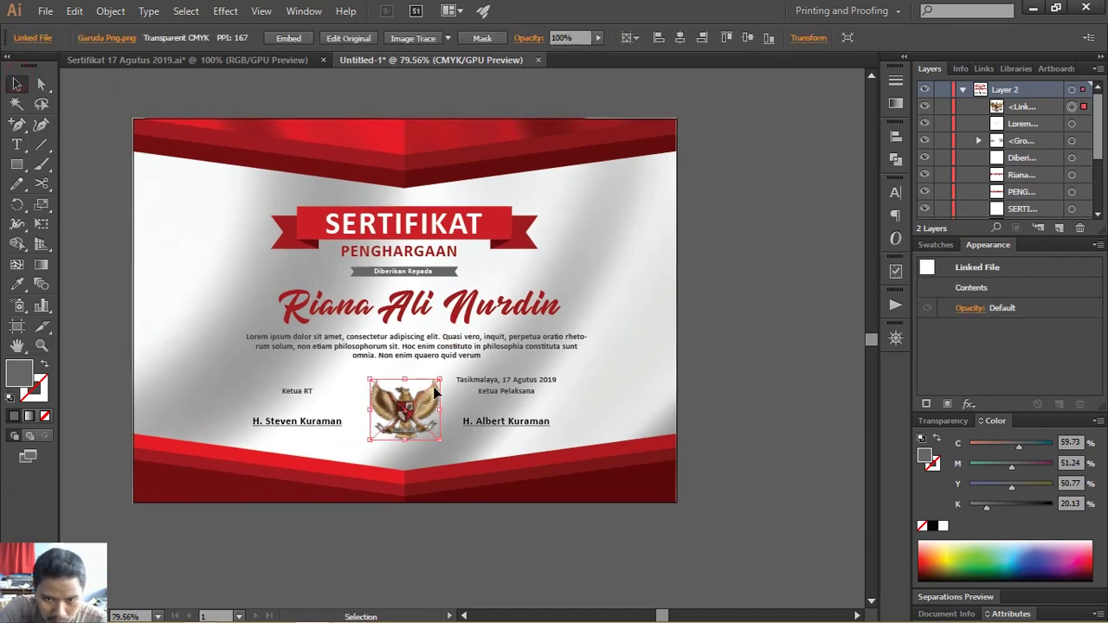
drag(436, 381, 430, 389)
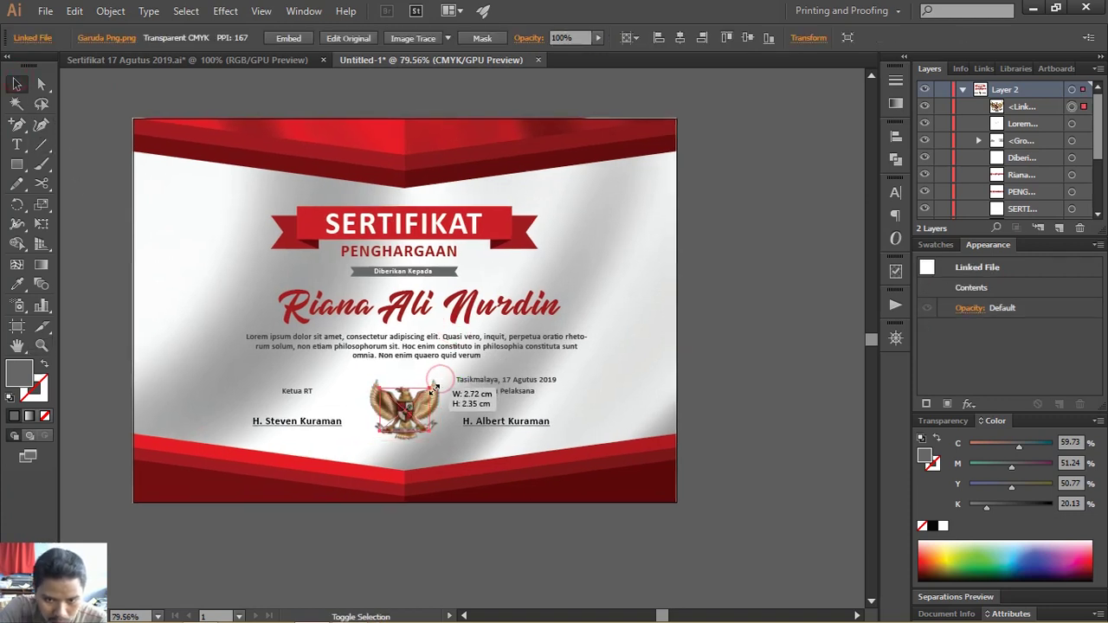
click(574, 356)
mouse_move(606, 434)
mouse_down()
mouse_move(254, 337)
mouse_move(311, 378)
mouse_up()
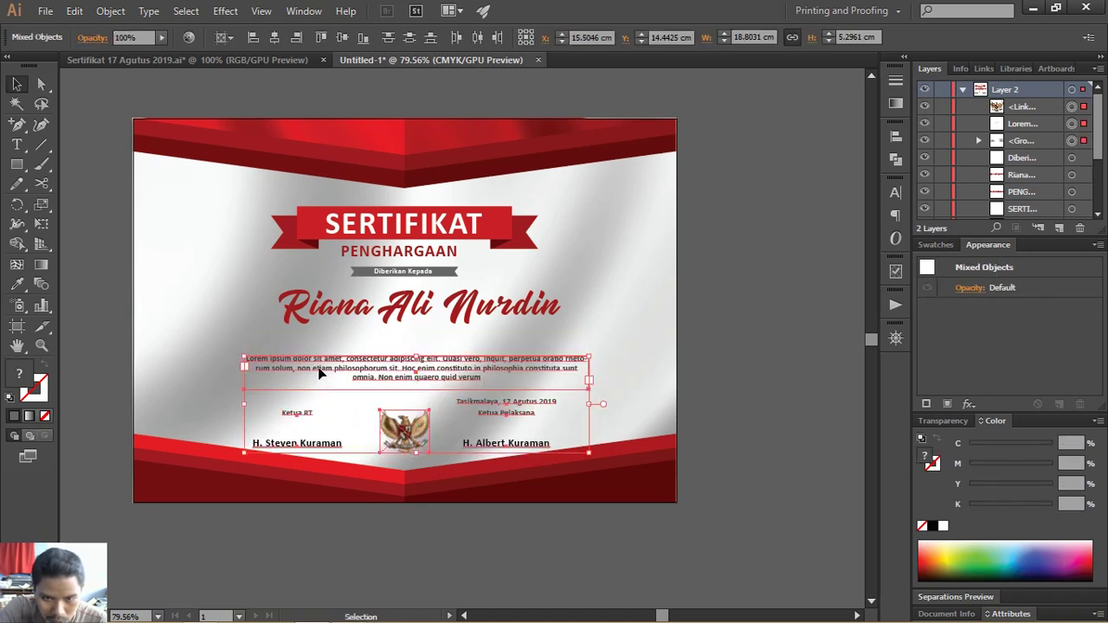
- Nudge the recipient's name text slightly upward
click(465, 322)
drag(465, 322, 465, 317)
click(552, 235)
- Copy the Diberikan Kepada text below the name and eyedrop the red band's colour onto it
click(424, 275)
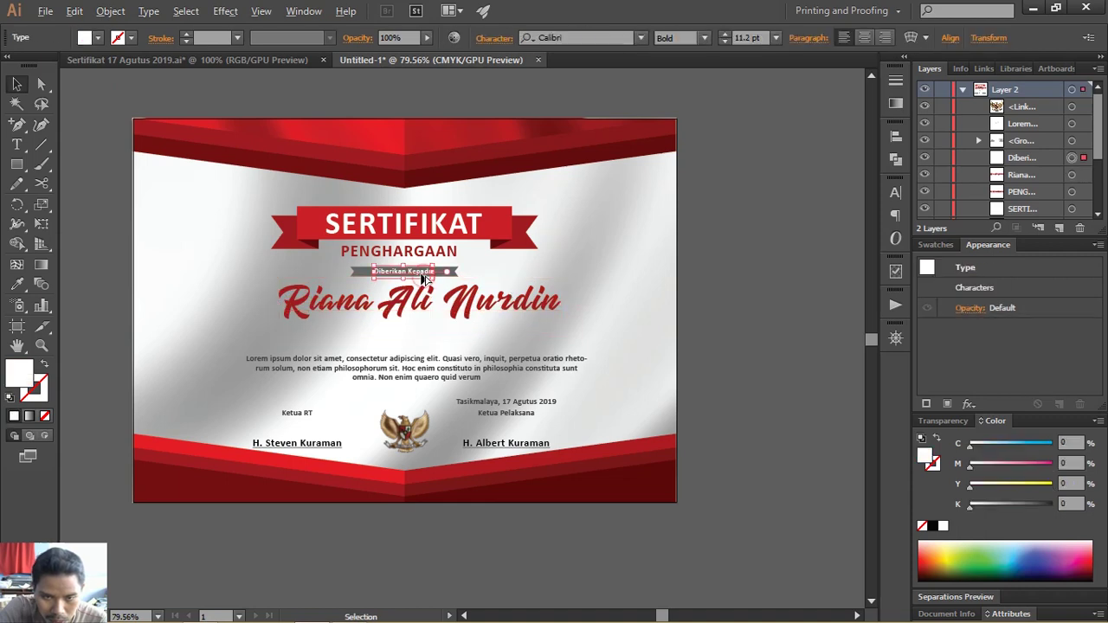
drag(424, 277, 421, 331)
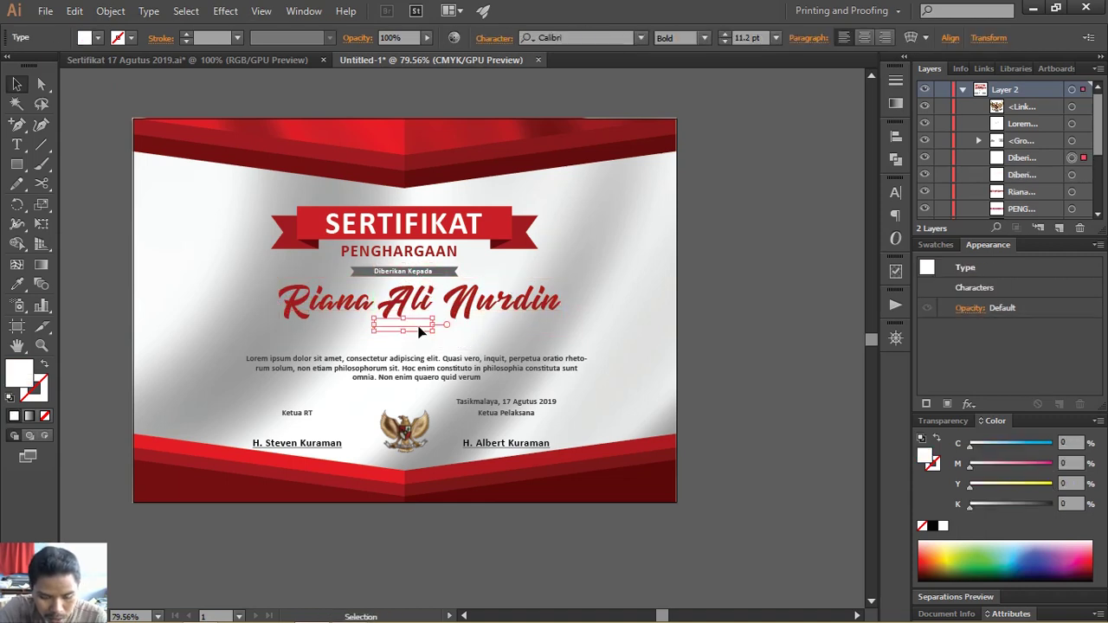
key(i)
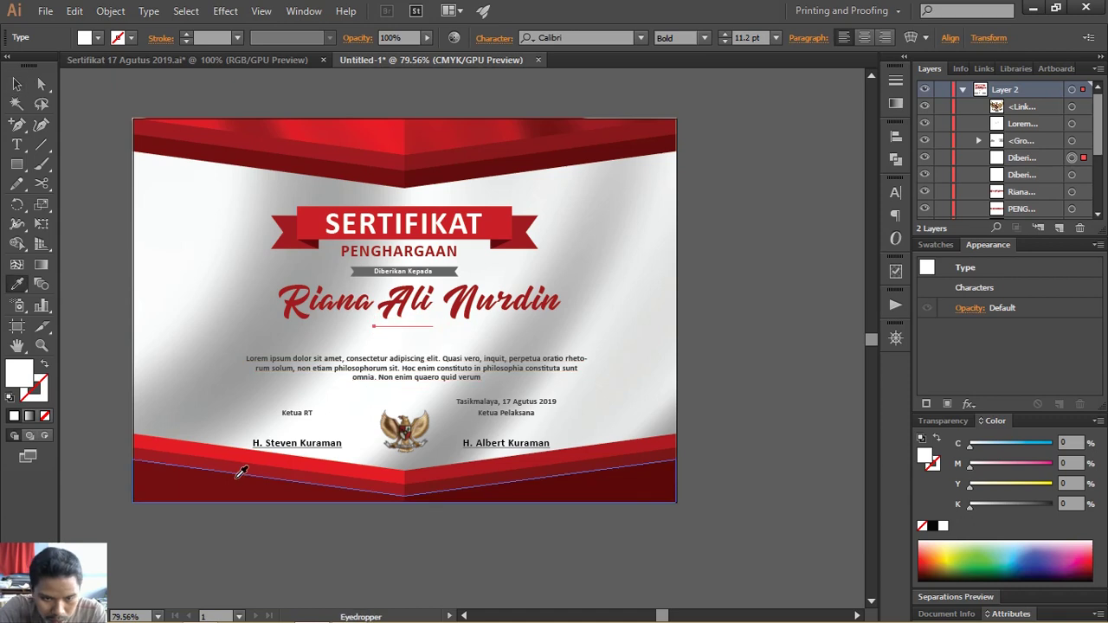
click(237, 459)
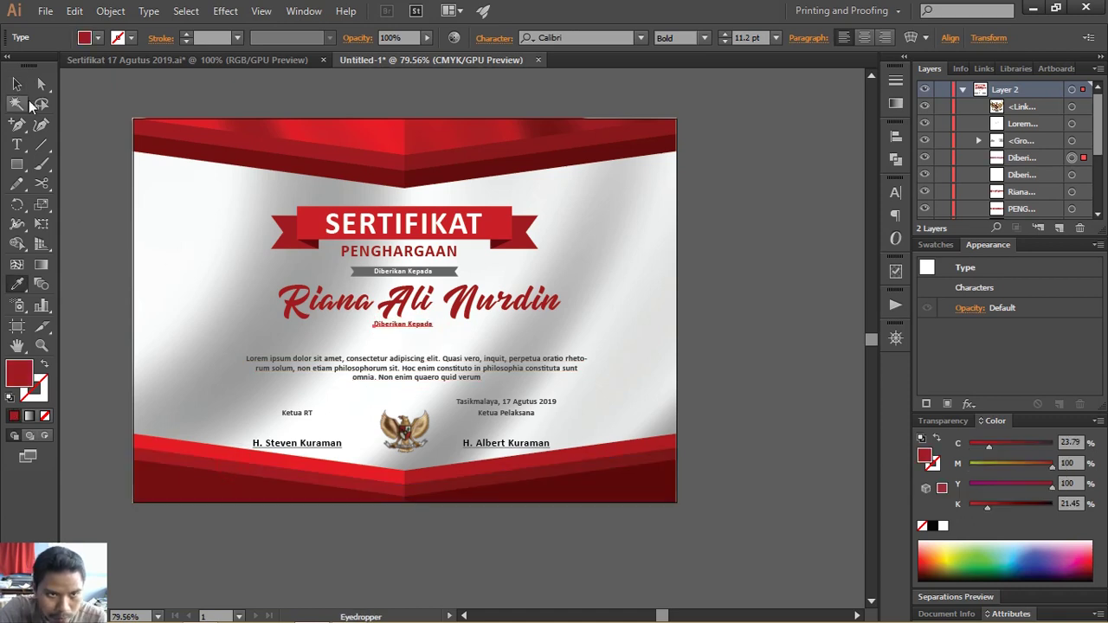
- Give the copied text a black fill with no stroke and retype it as 'Sebagai'
key(d)
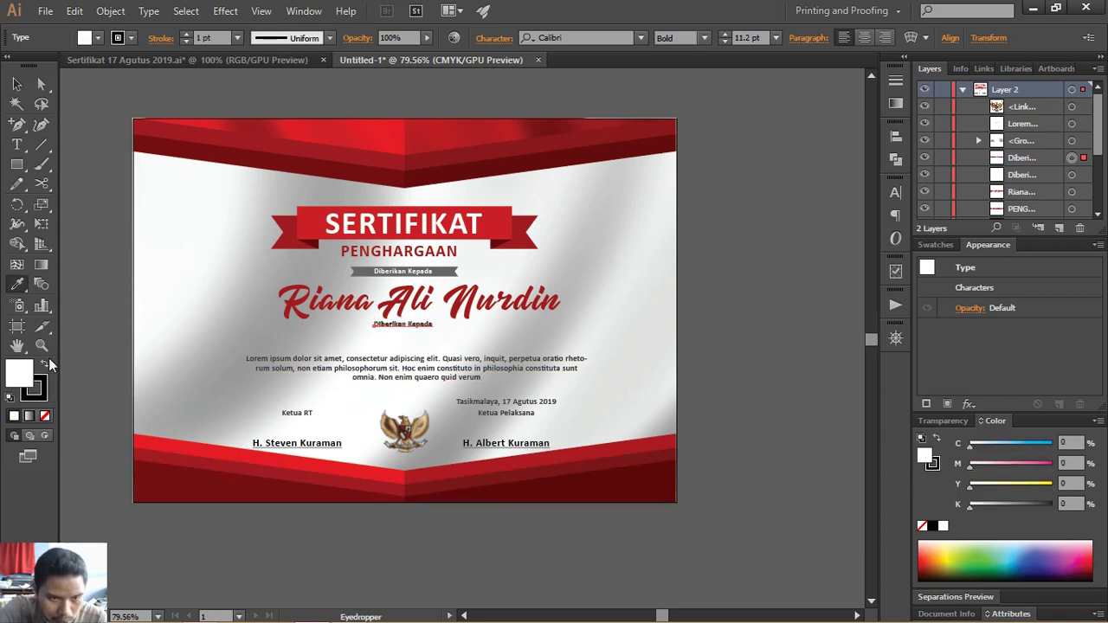
click(46, 362)
key(z)
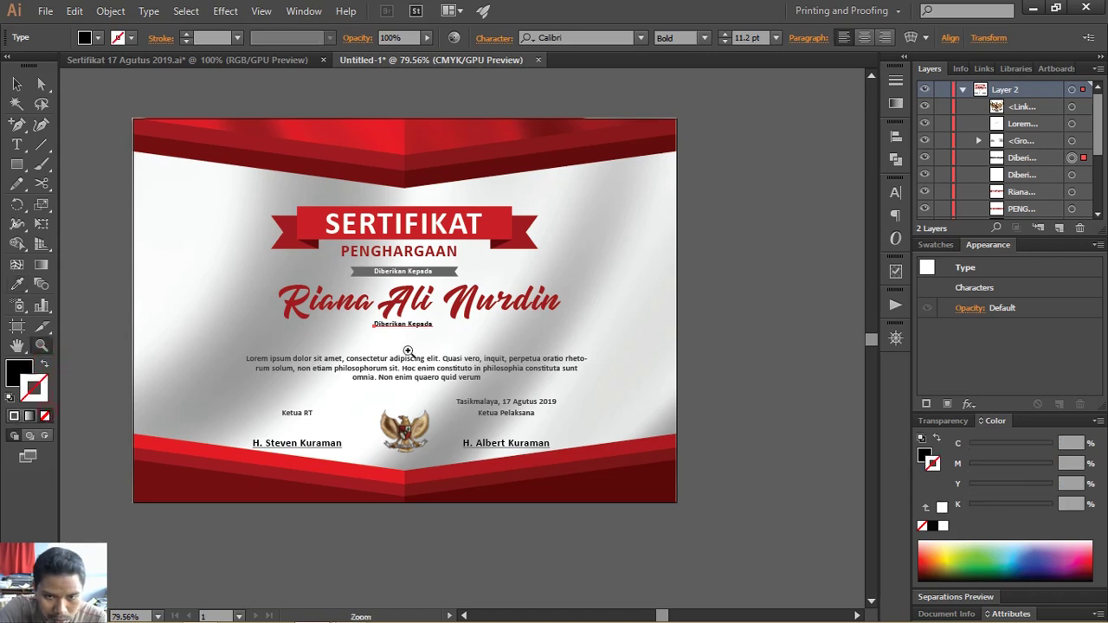
drag(390, 336, 459, 365)
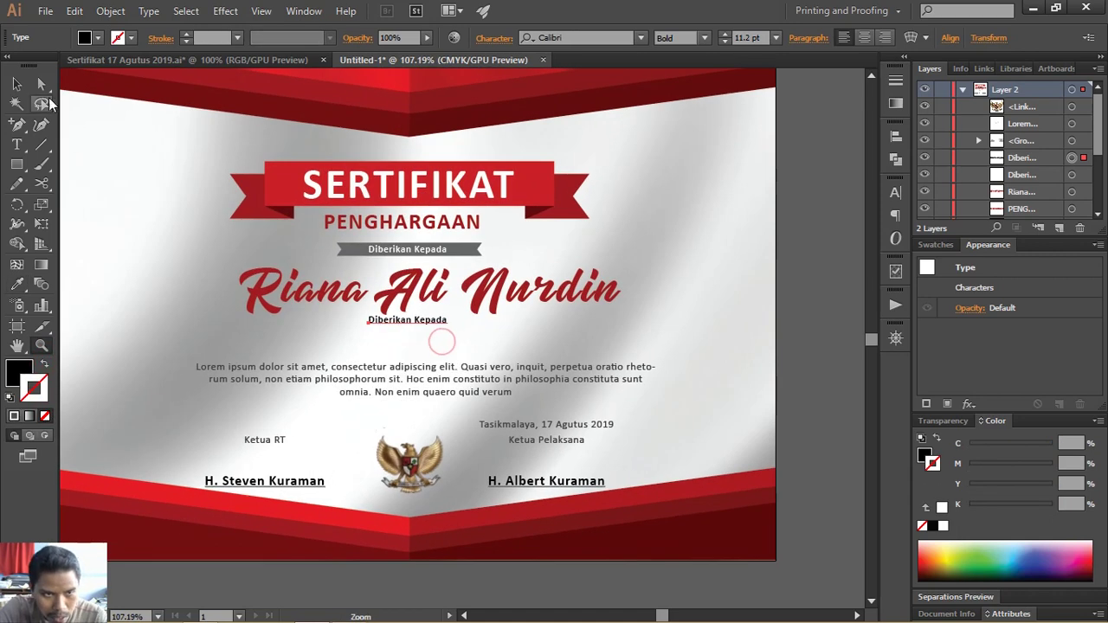
key(v)
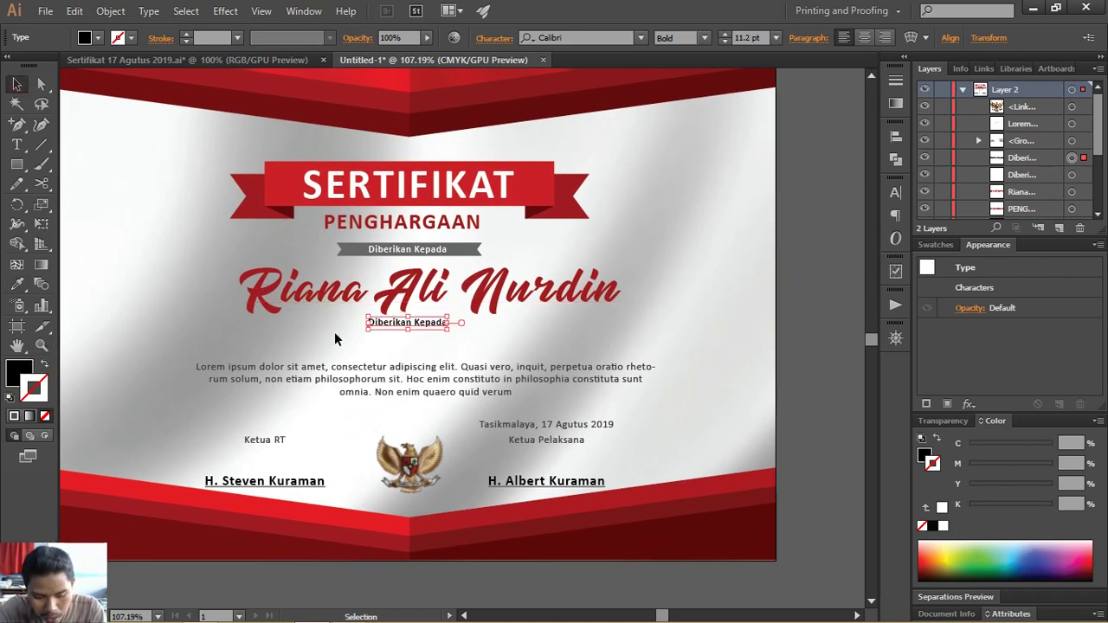
key(t)
click(382, 321)
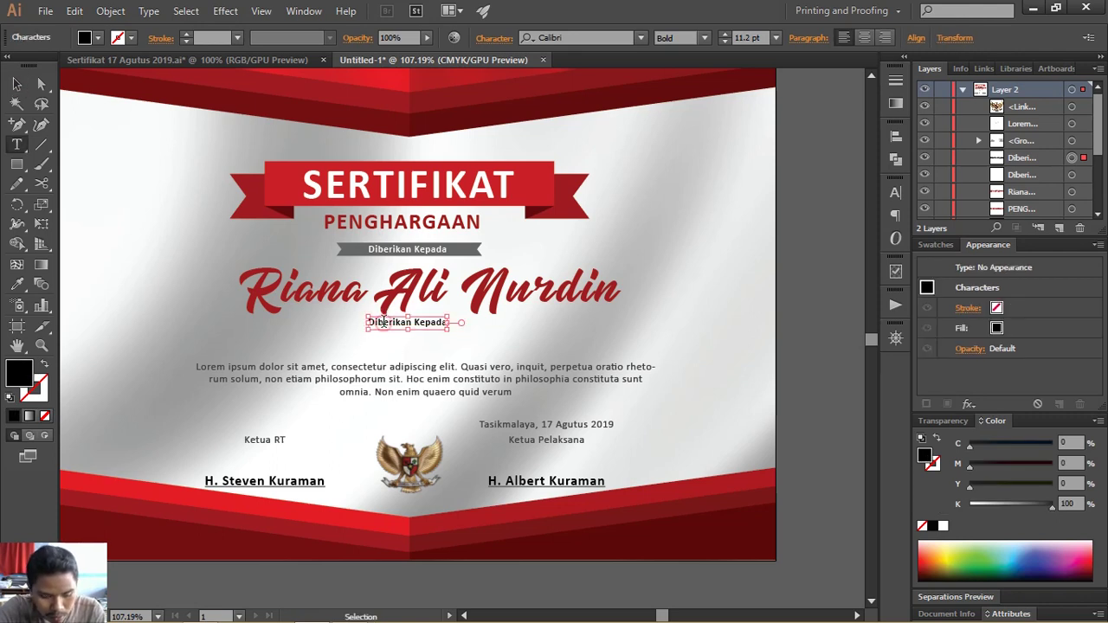
key(ctrl+a)
text(S)
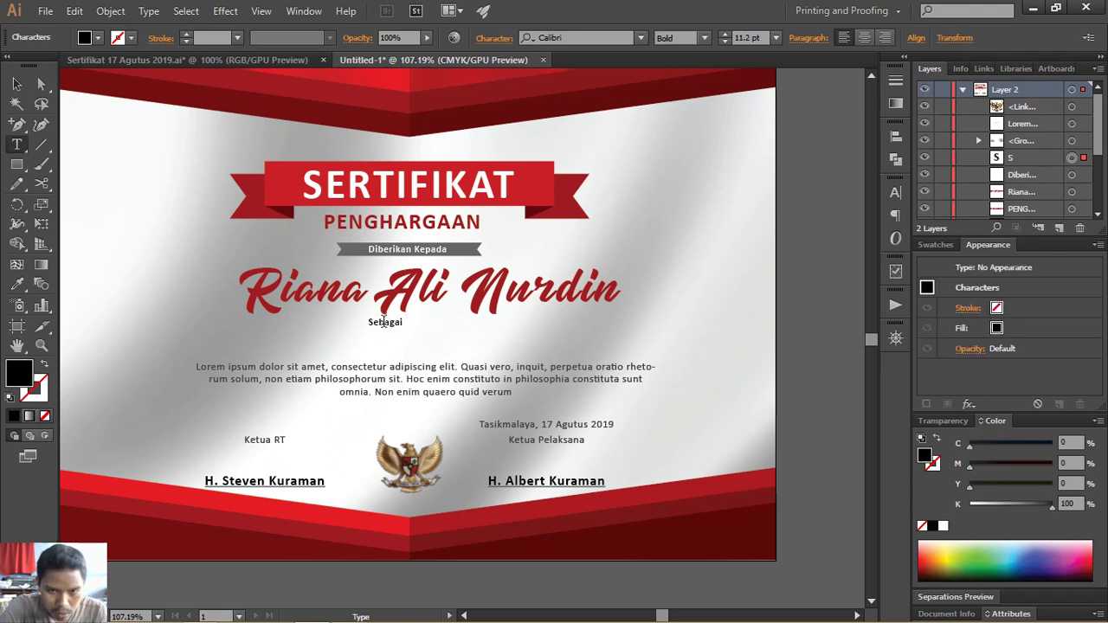
key(Escape)
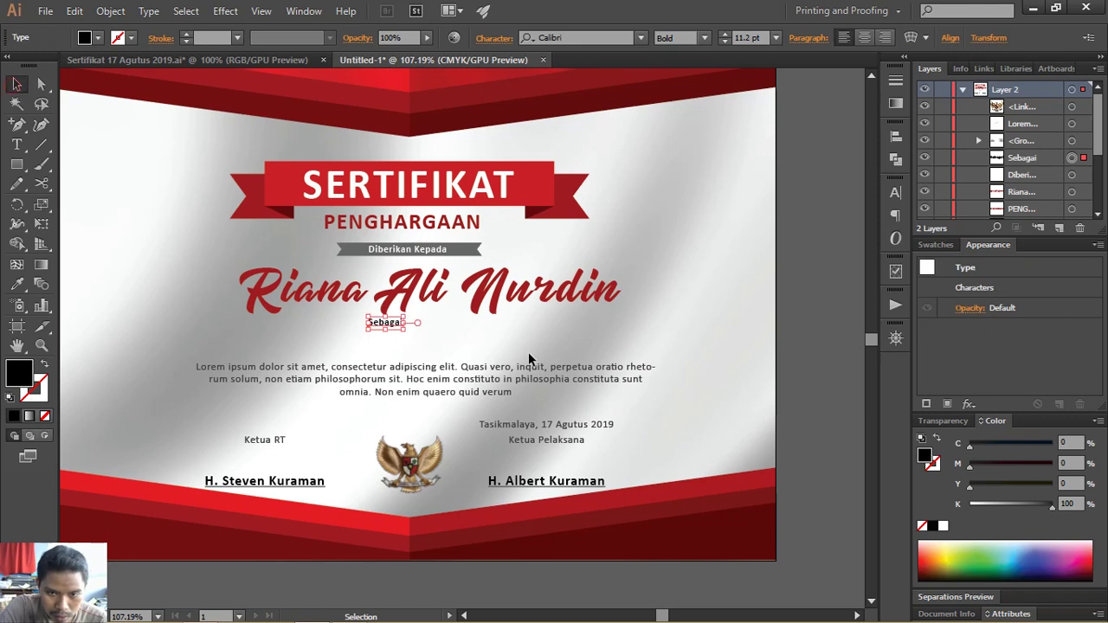
- Copy PENGHARGAAN below Sebagai and replace its text with 'JUARA I LOMBA 17 AGUSTUS 2019'
click(439, 223)
drag(439, 224, 440, 342)
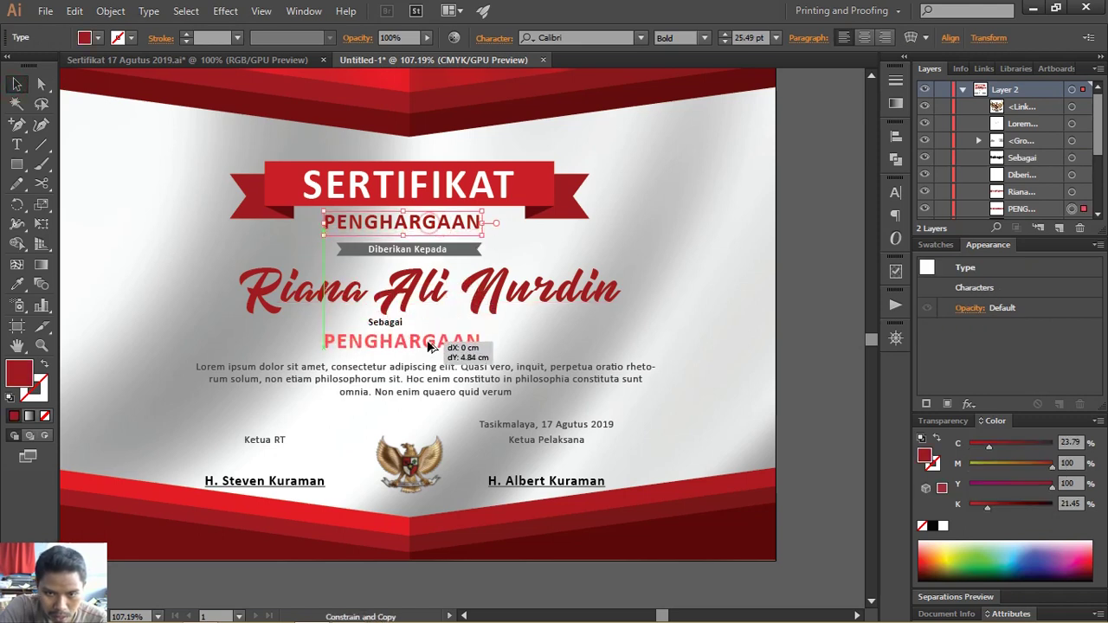
key(t)
double_click(427, 340)
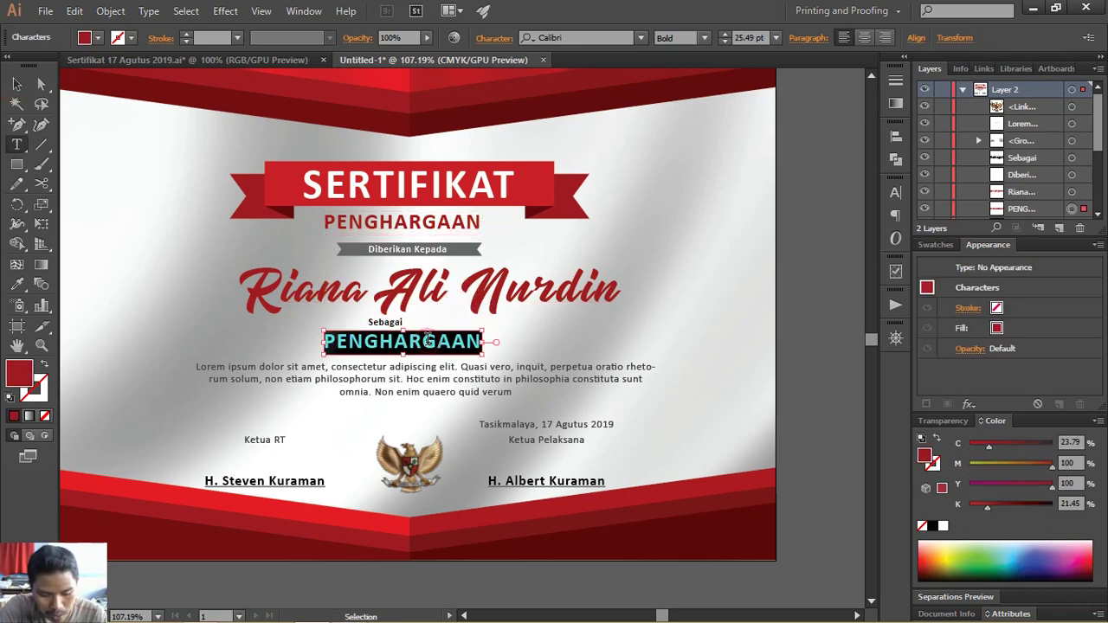
key(ctrl+v)
click(16, 84)
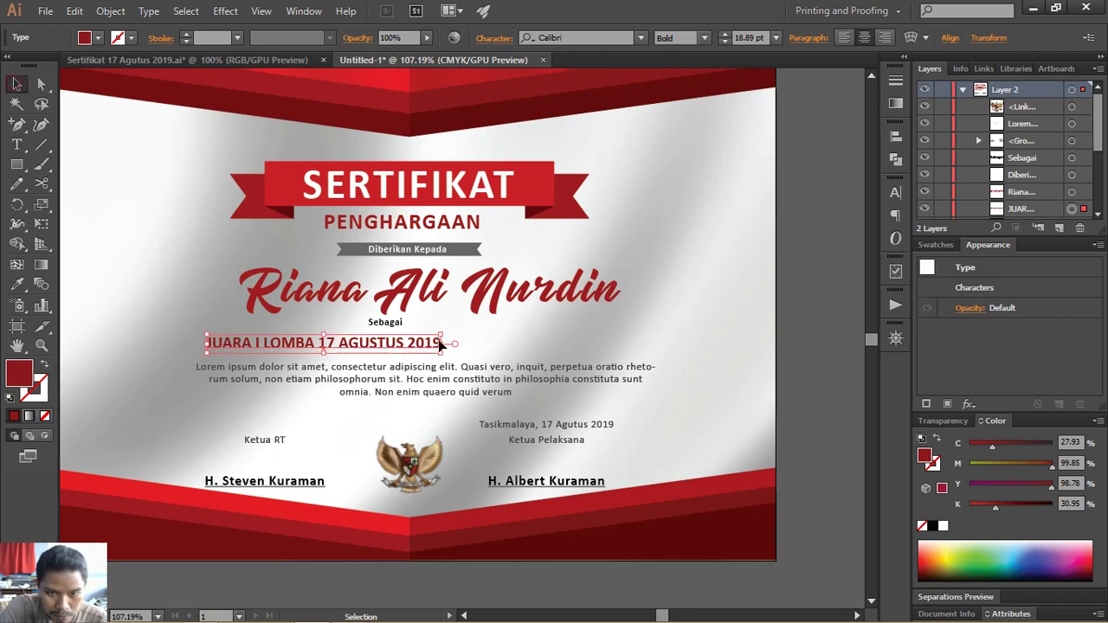
click(680, 312)
- Select the title, name and award texts and align them to horizontal center
key(ctrl+a)
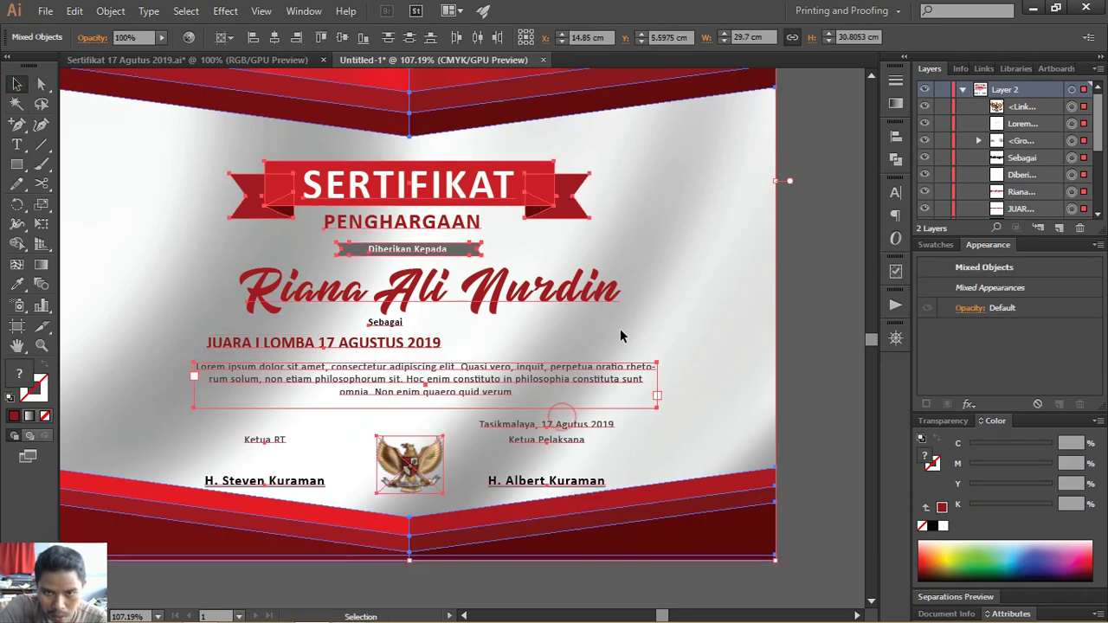
click(678, 176)
mouse_move(656, 205)
mouse_down()
mouse_move(494, 393)
mouse_move(679, 389)
mouse_up()
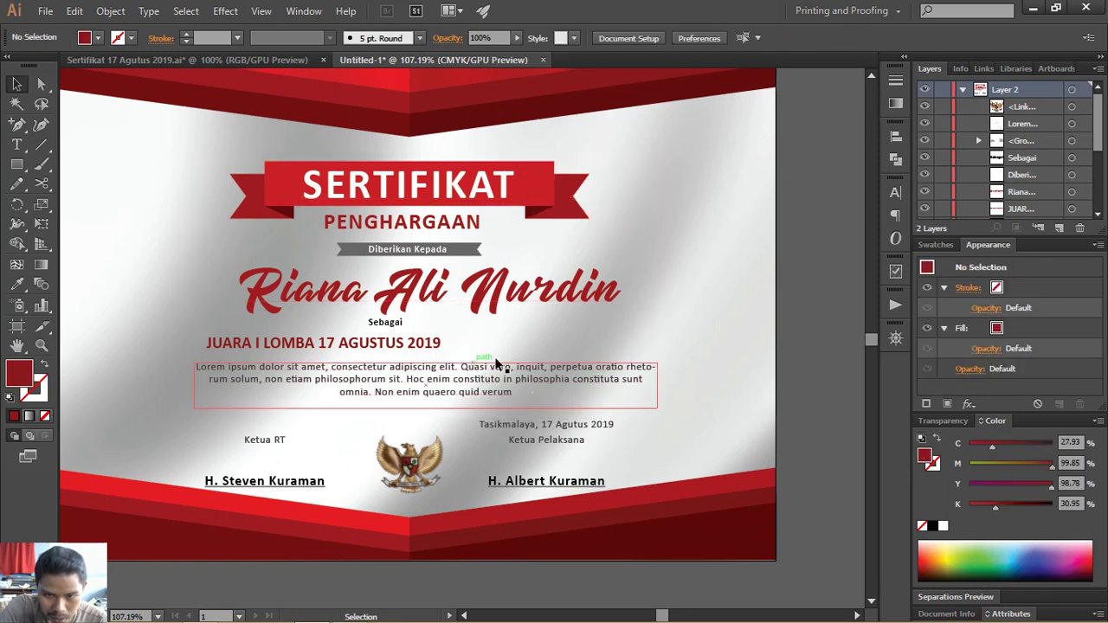
drag(568, 345, 306, 221)
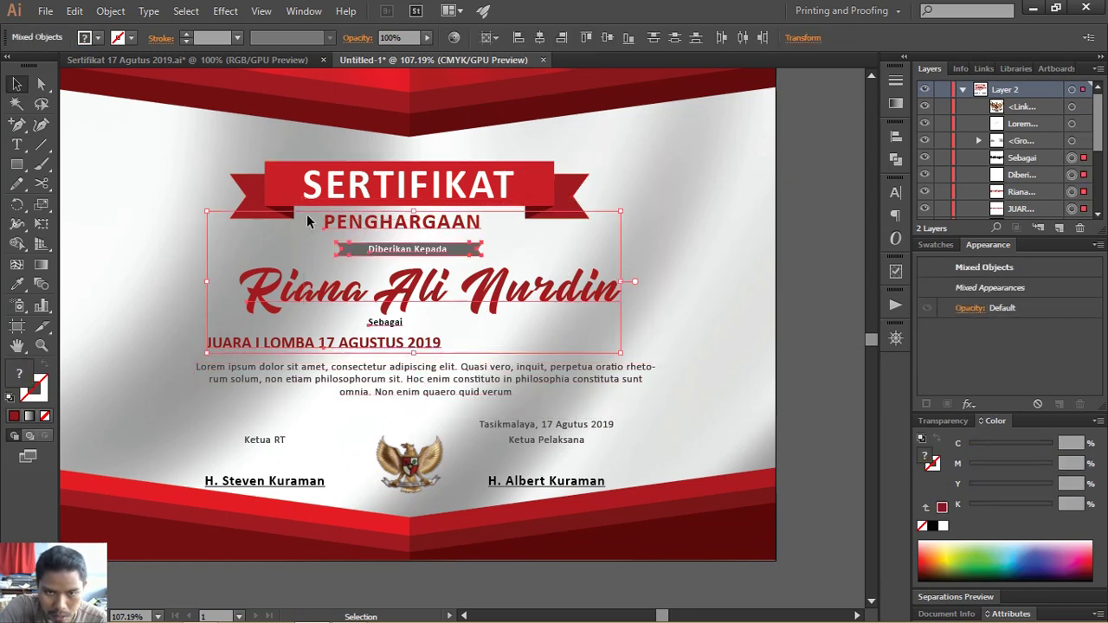
click(788, 39)
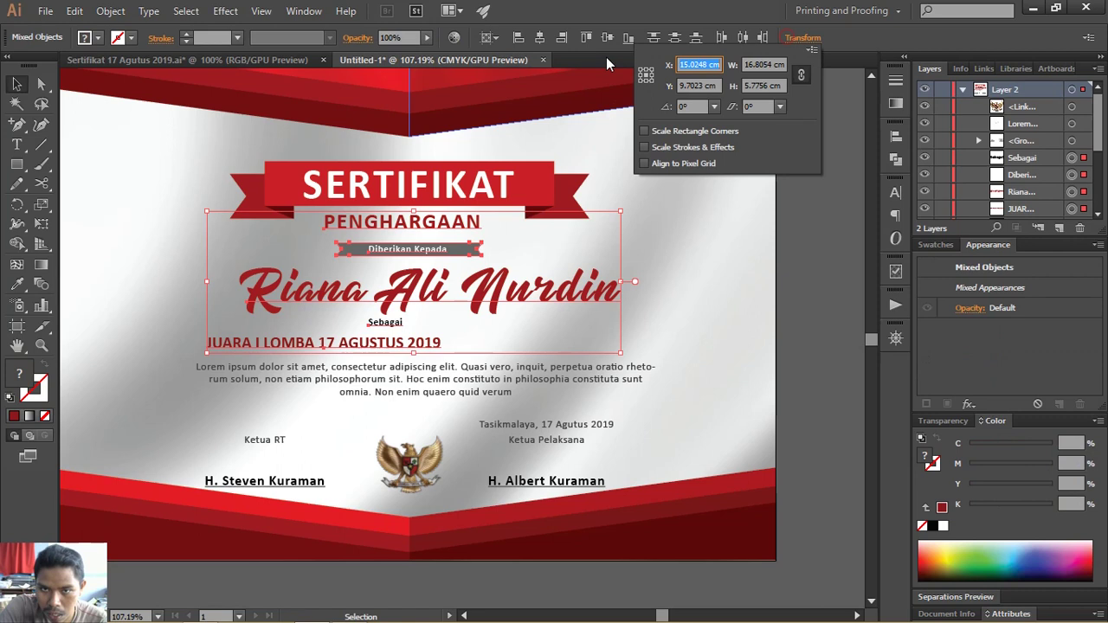
click(538, 39)
click(683, 215)
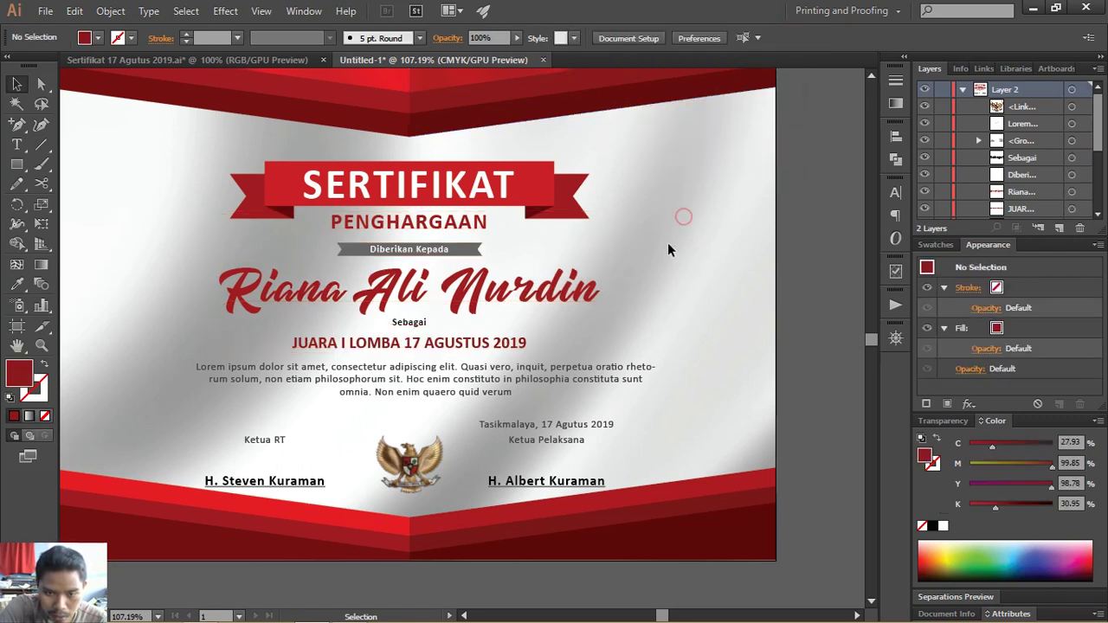
- Resize the JUARA line, nudge the Lorem ipsum paragraph down, and zoom out to 66.67%
drag(630, 284, 642, 257)
click(536, 323)
drag(538, 325, 604, 347)
click(607, 317)
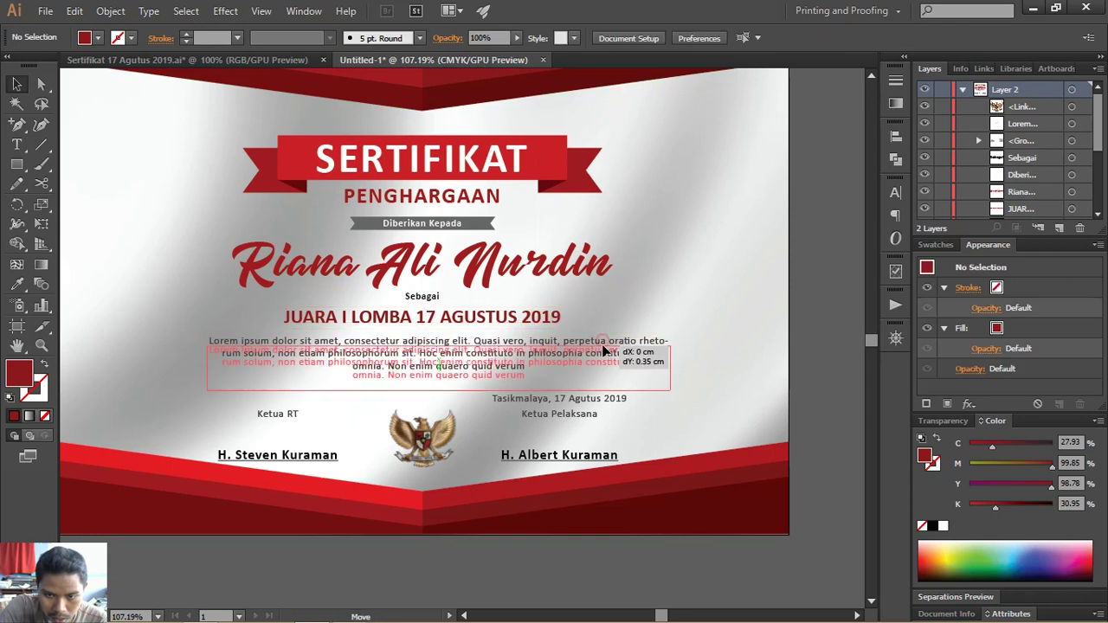
click(636, 293)
key(ctrl+1)
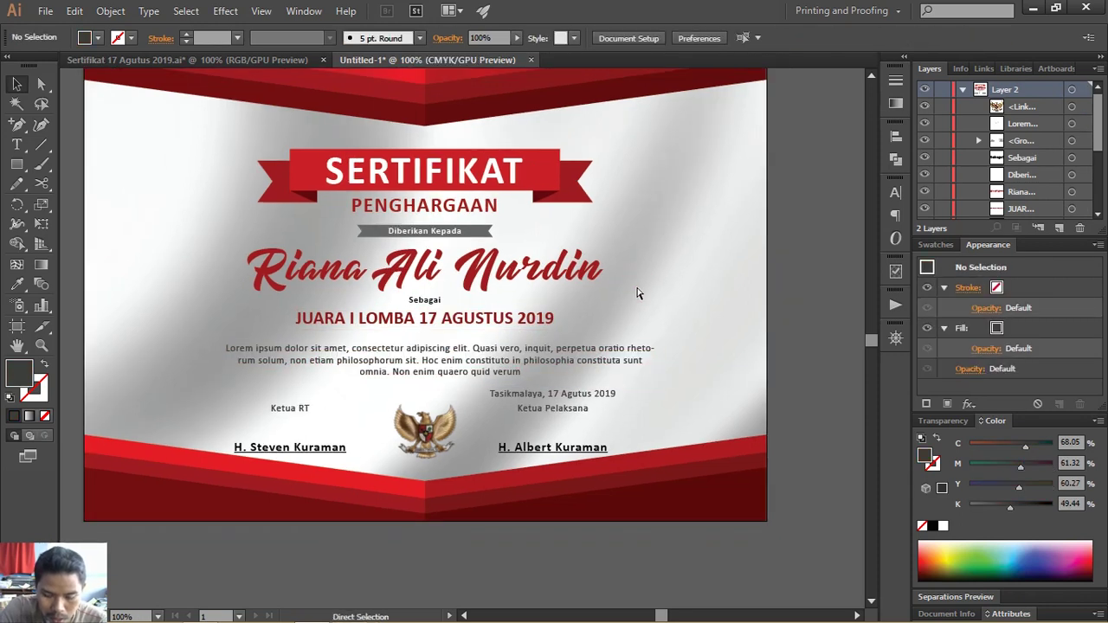
key(ctrl+minus)
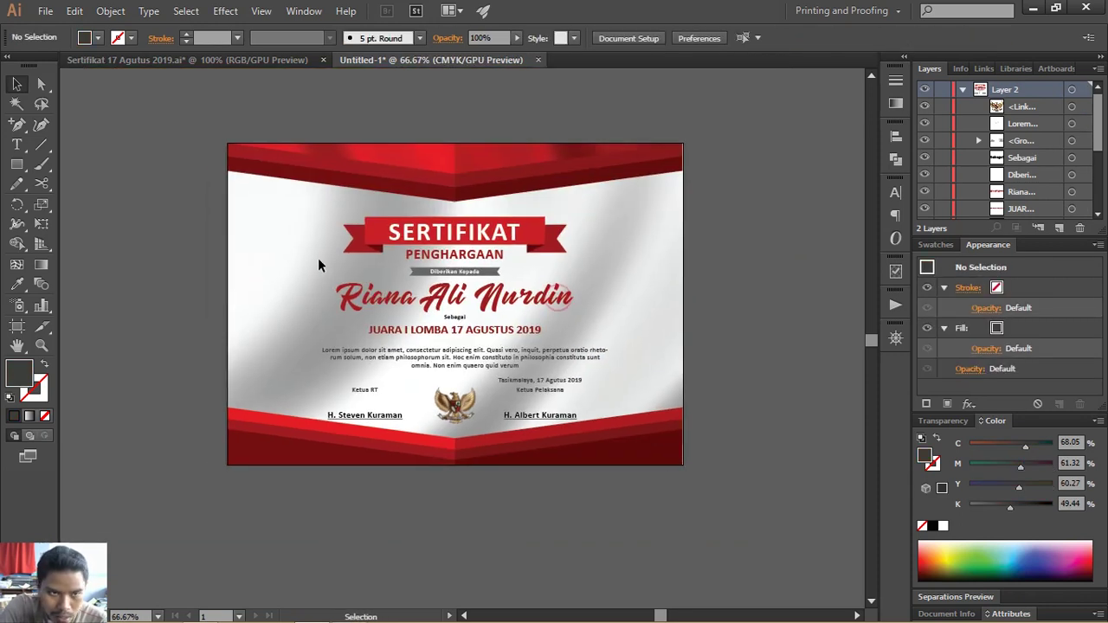
- Draw a 29.7 × 18.53 cm white, strokeless rectangle on Layer 1 behind the red bands
click(17, 165)
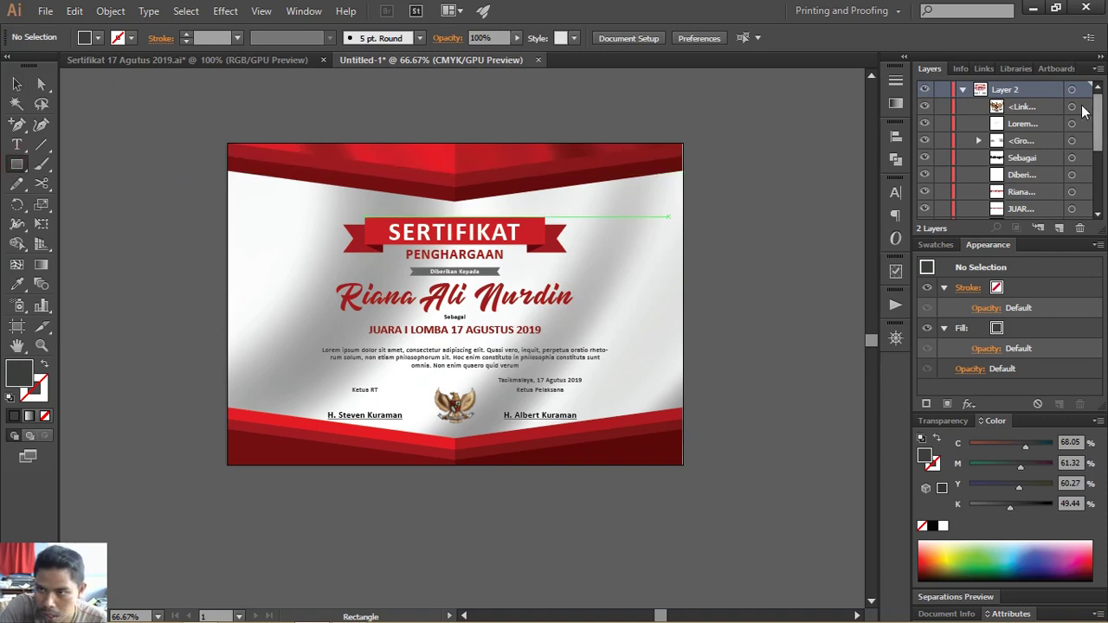
click(960, 90)
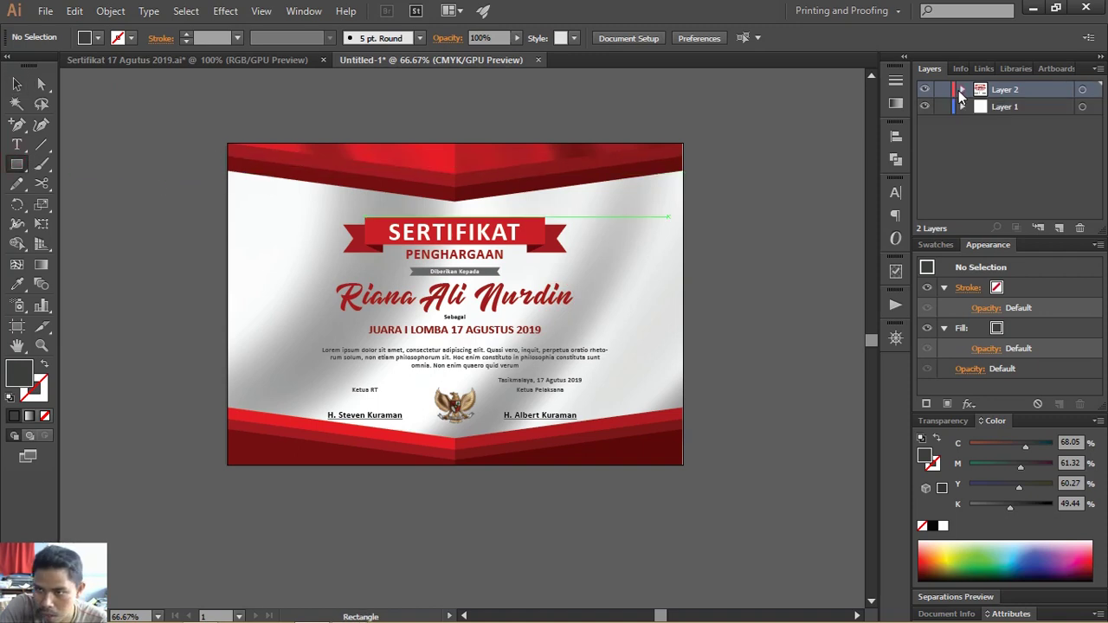
click(1082, 107)
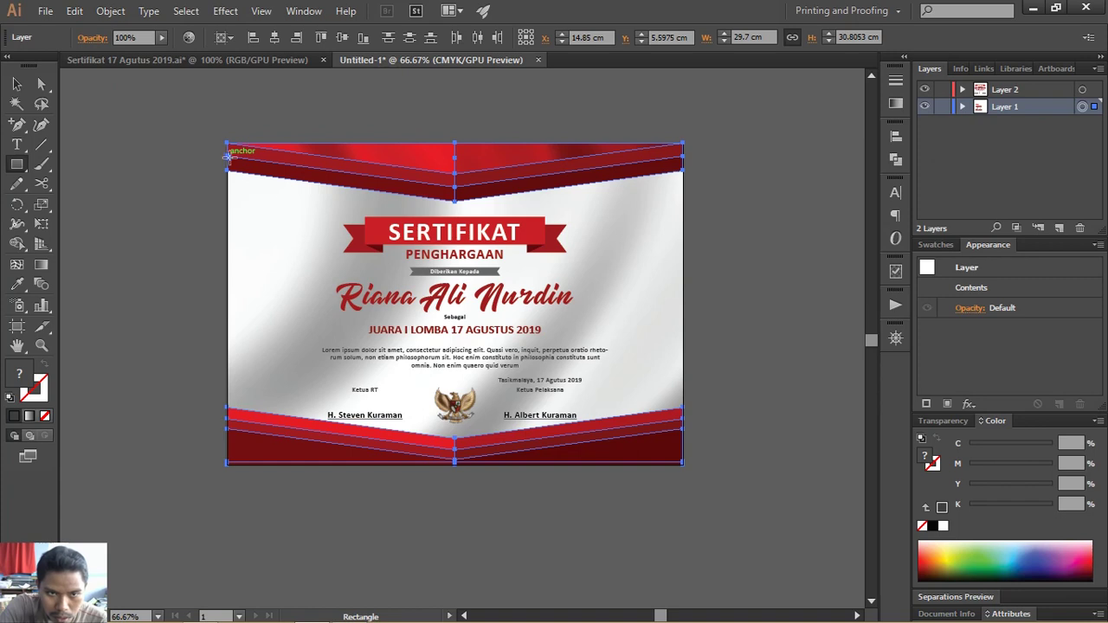
drag(228, 156, 683, 446)
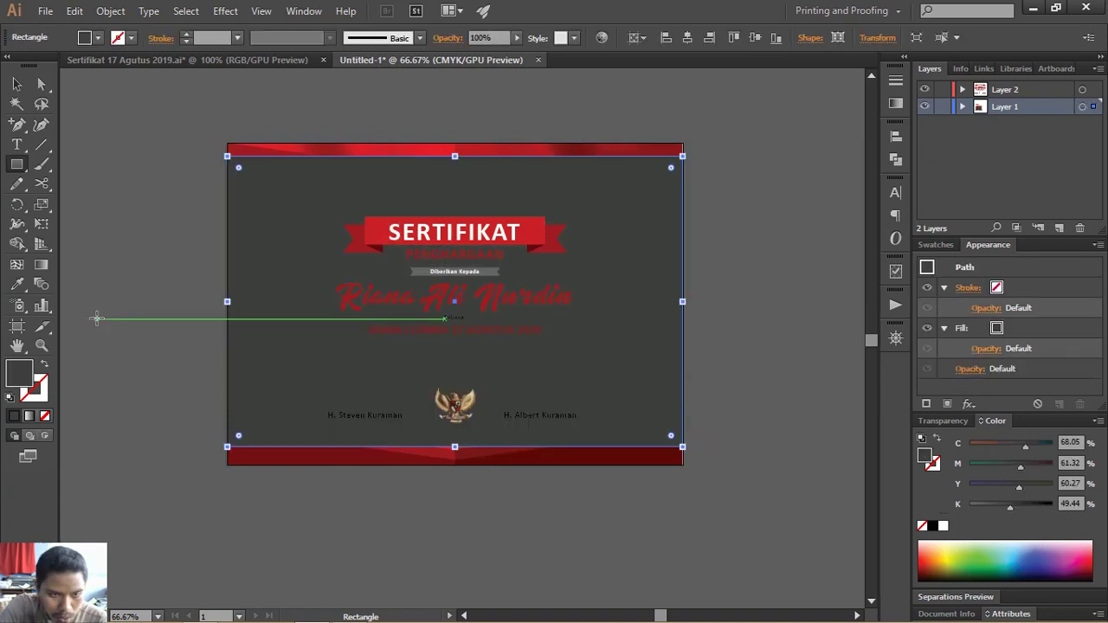
key(d)
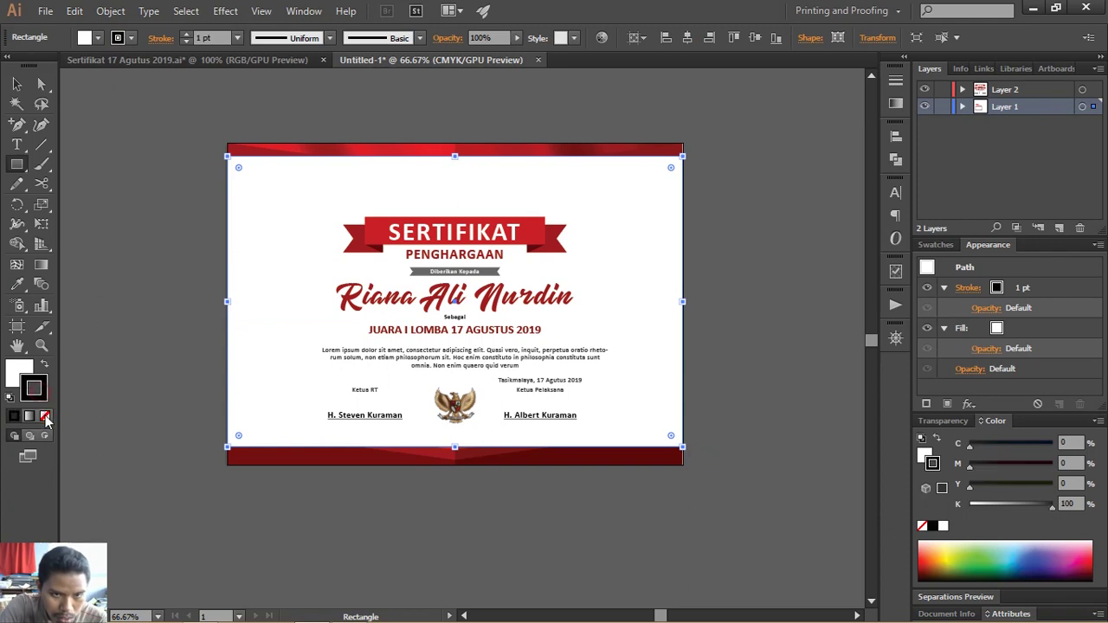
click(45, 415)
key(v)
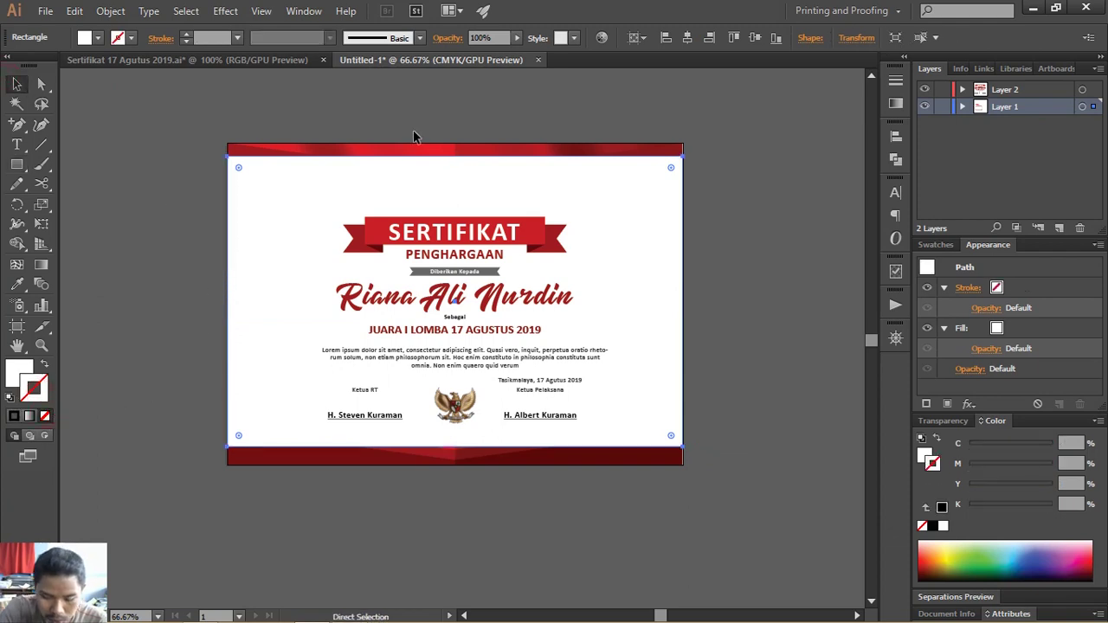
key(ctrl+shift+bracketleft)
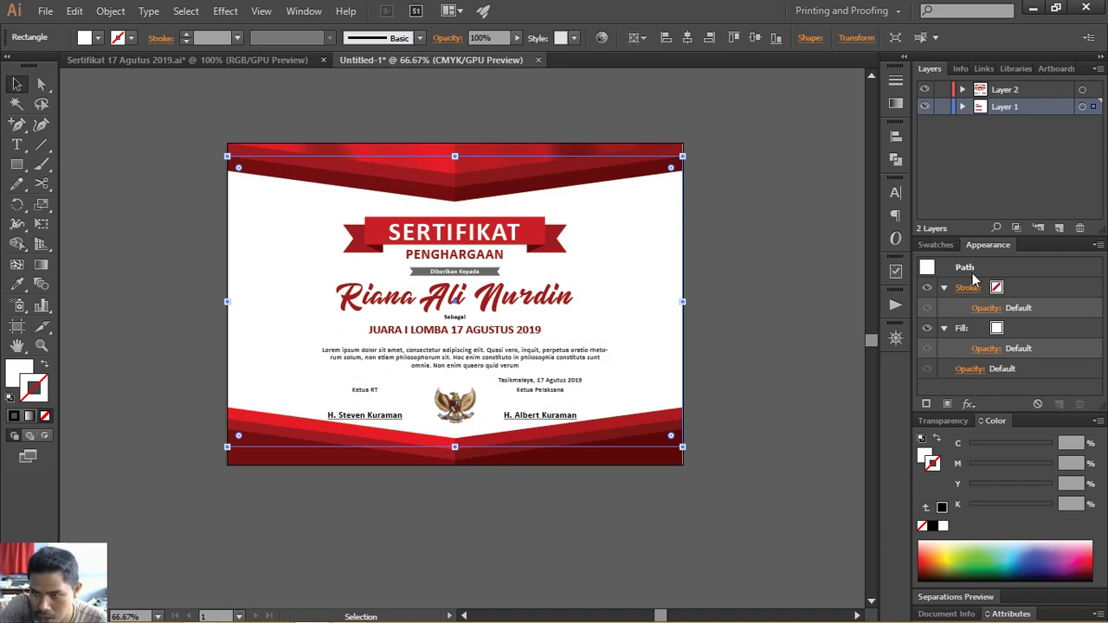
- Try Soft Light and Multiply on the white fill, keep Normal, and lower opacity to 78%
click(978, 348)
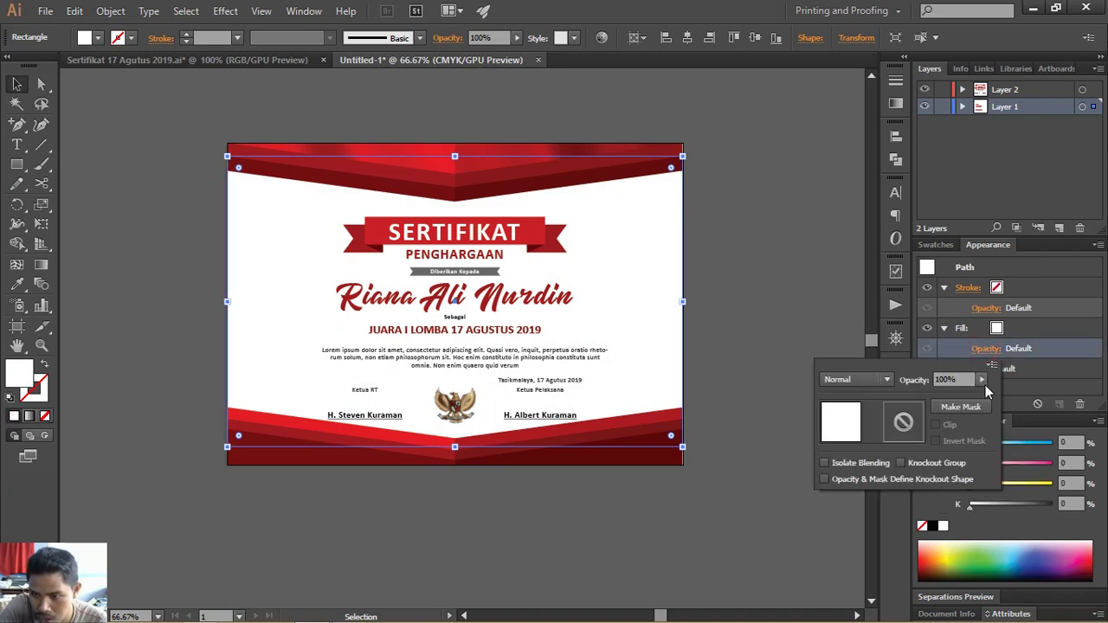
click(876, 381)
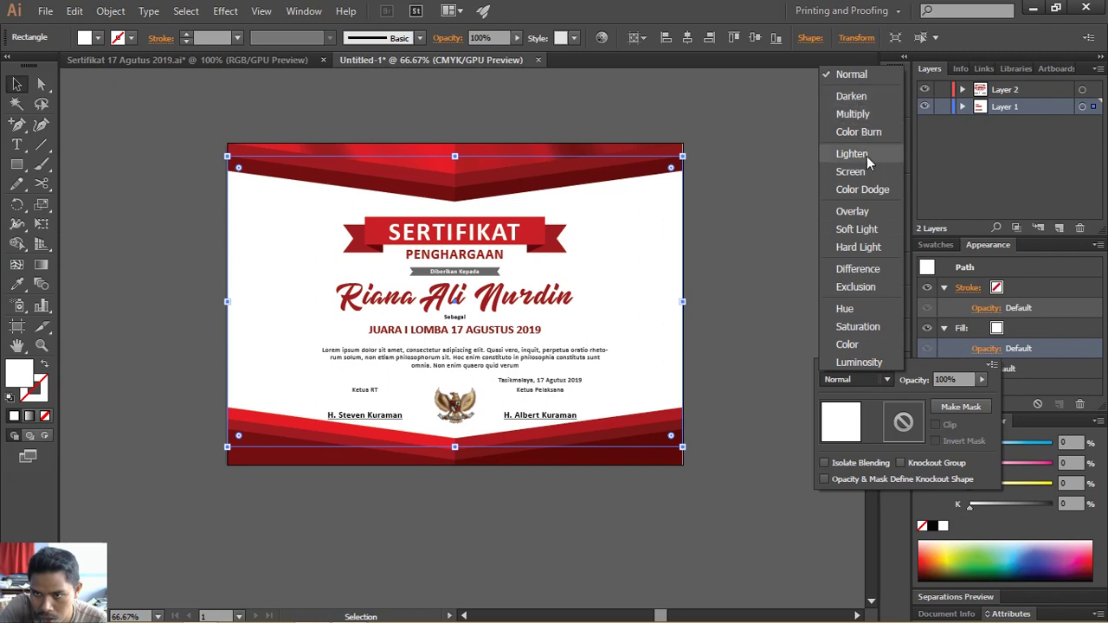
click(865, 228)
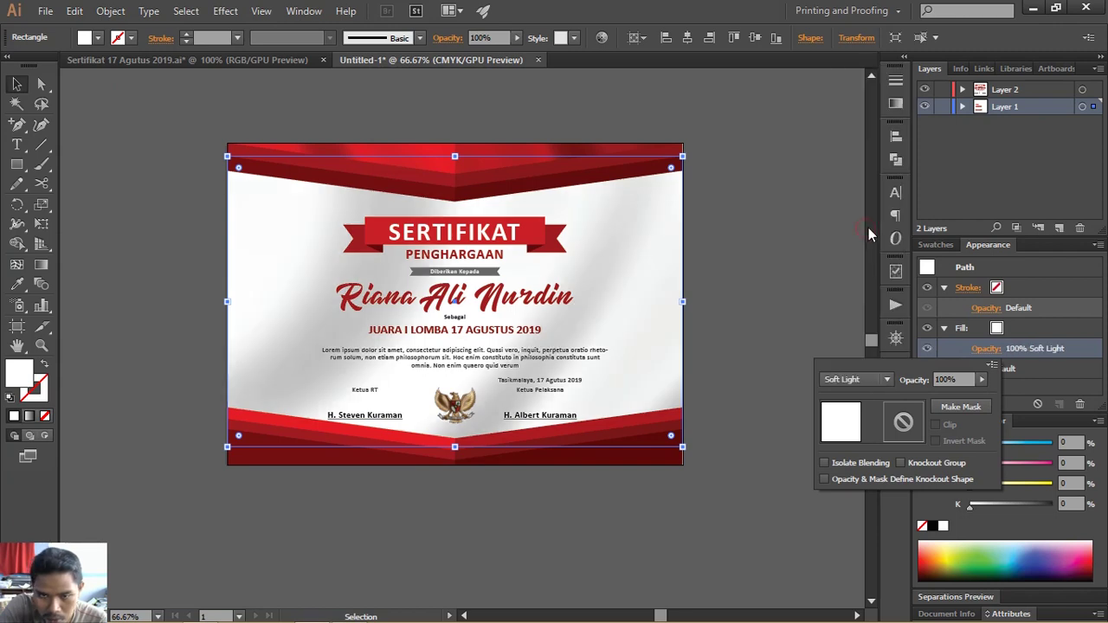
click(874, 381)
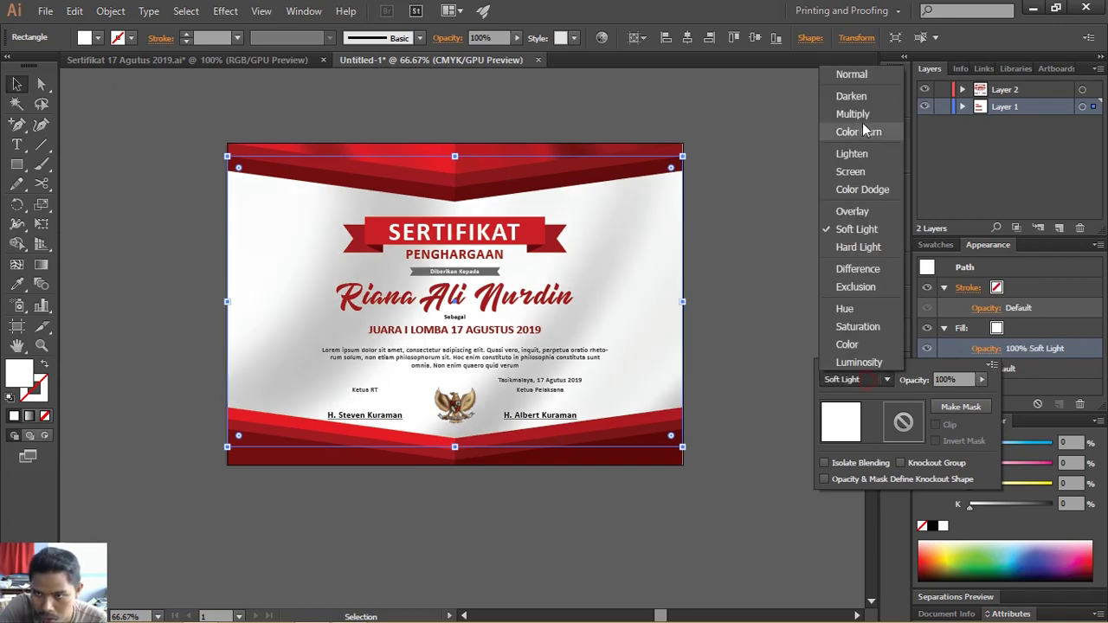
click(861, 109)
click(877, 379)
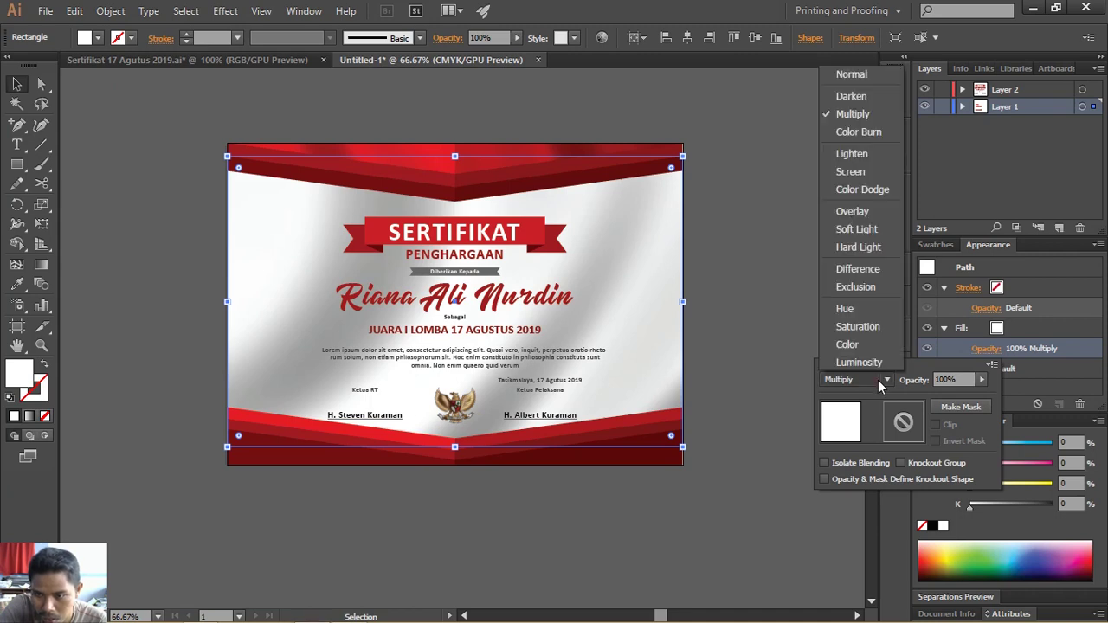
click(851, 75)
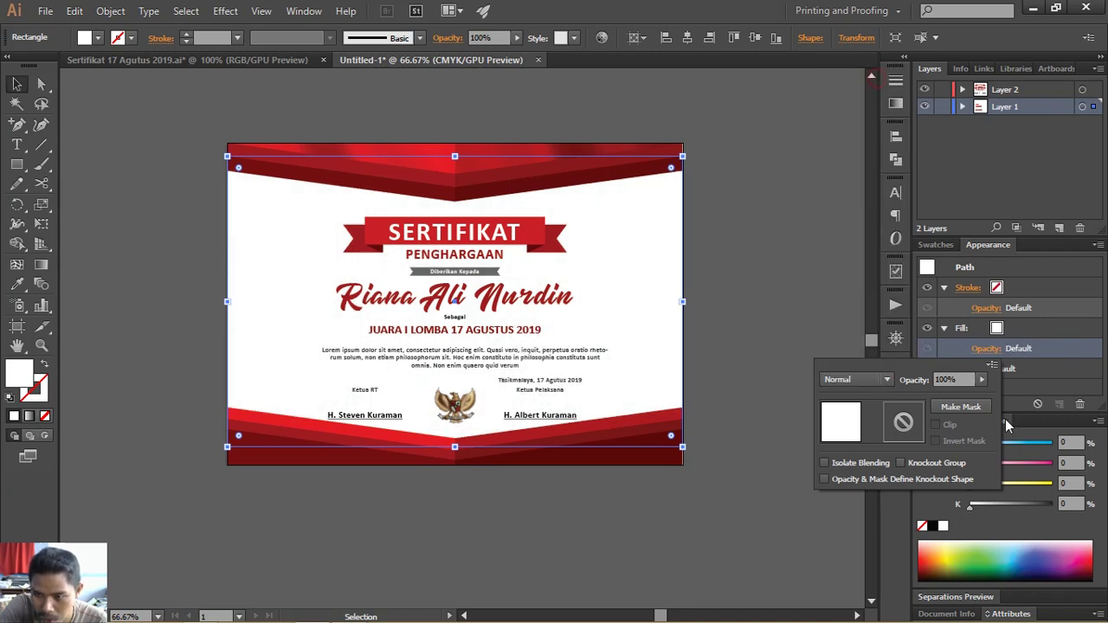
drag(970, 395, 963, 395)
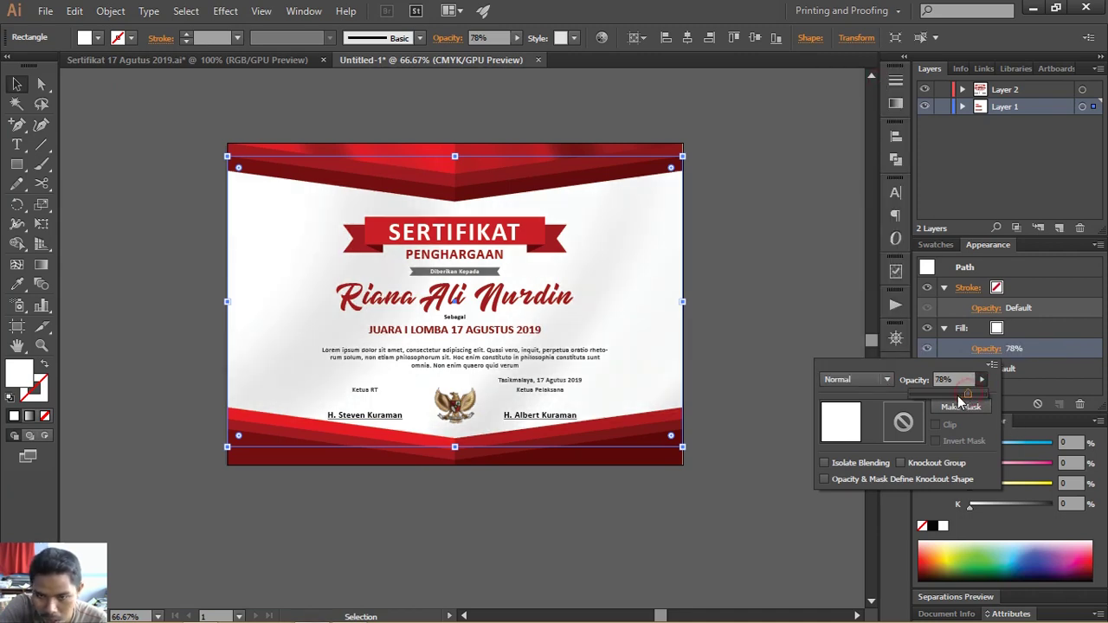
click(773, 354)
- Lower the white rectangle's fill opacity further to 63%
key(z)
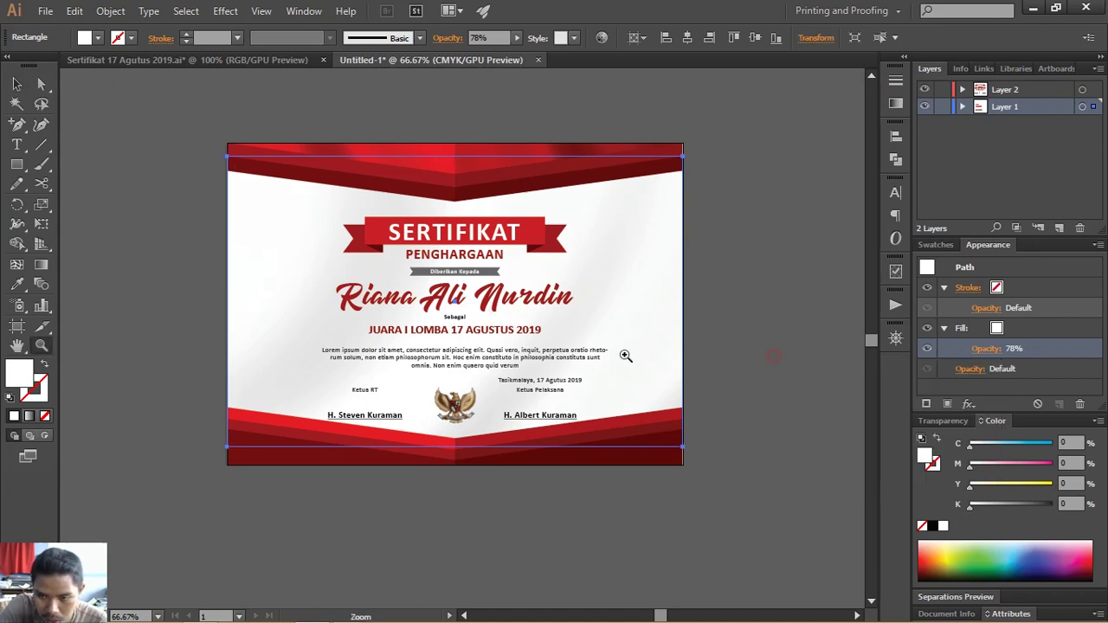
mouse_move(591, 382)
mouse_down()
mouse_move(571, 367)
mouse_move(613, 365)
mouse_up()
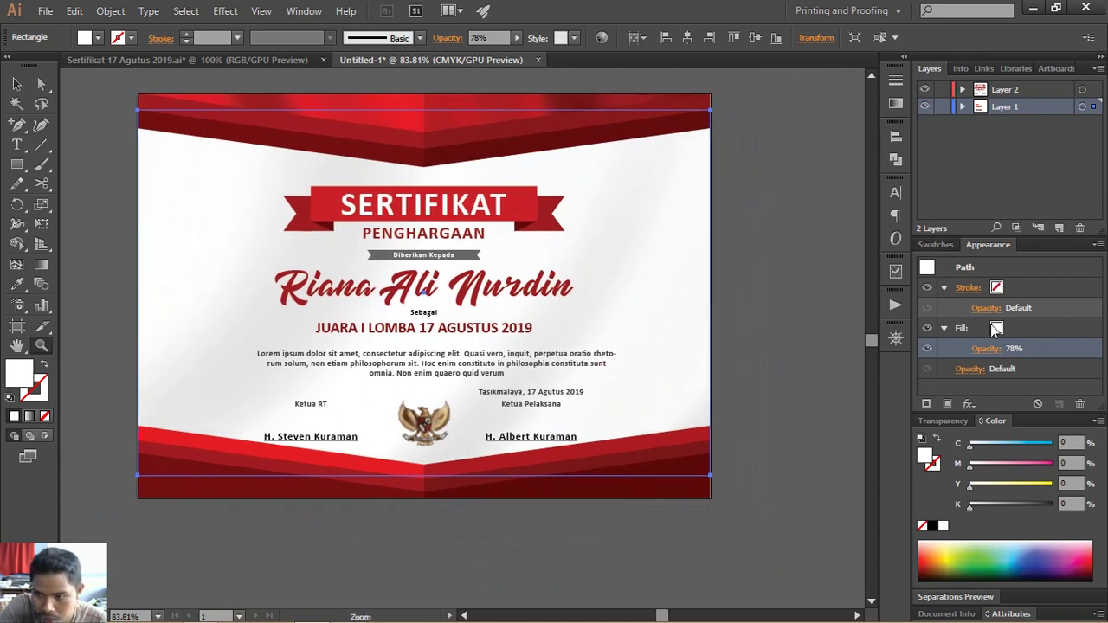
click(987, 349)
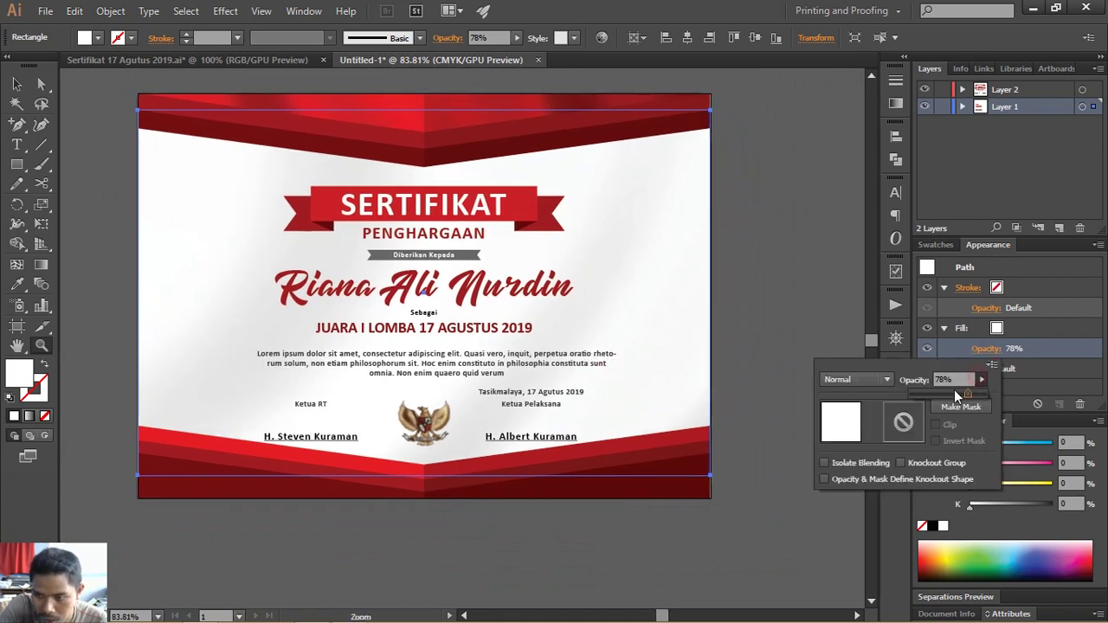
drag(959, 396, 963, 400)
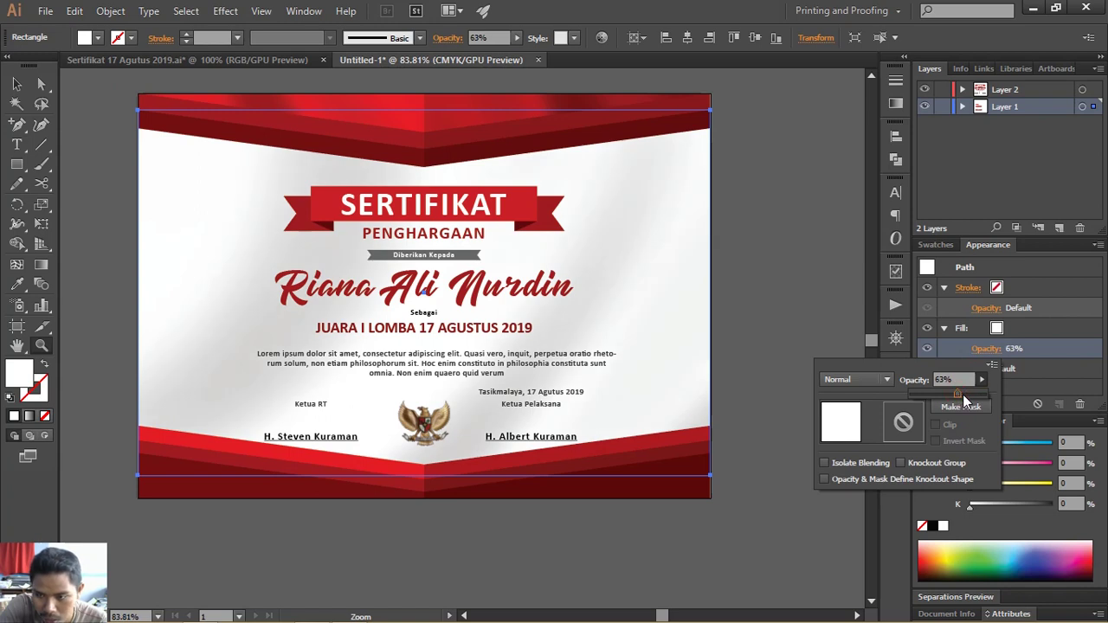
click(93, 126)
- Show empty canvas left of the certificate and open the Polygon tool's sides dialog there
key(ctrl+minus)
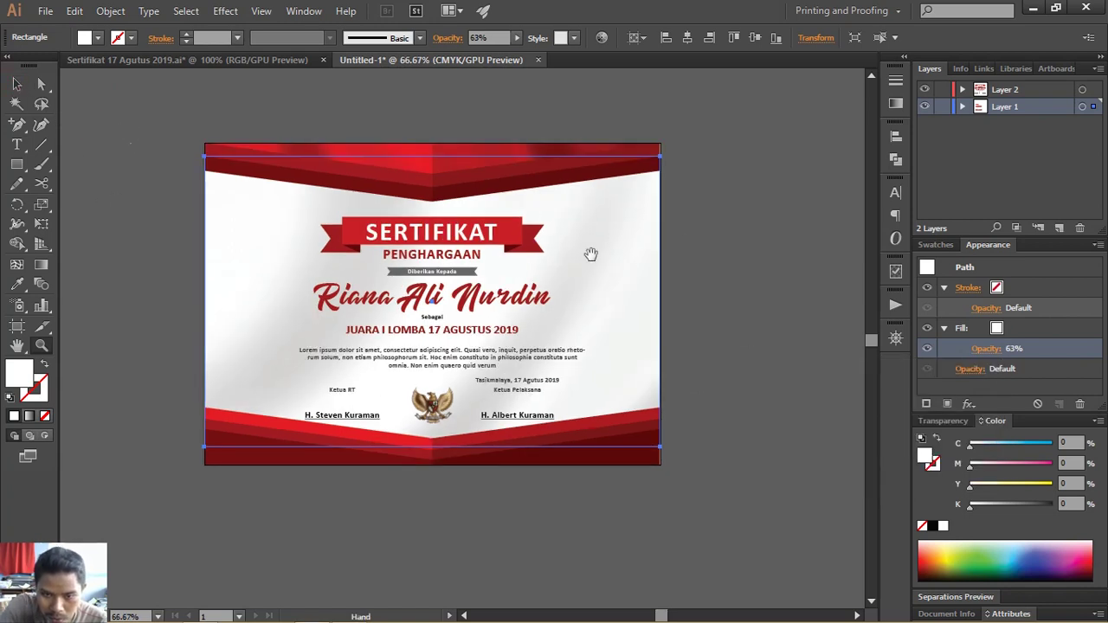
drag(694, 235, 651, 223)
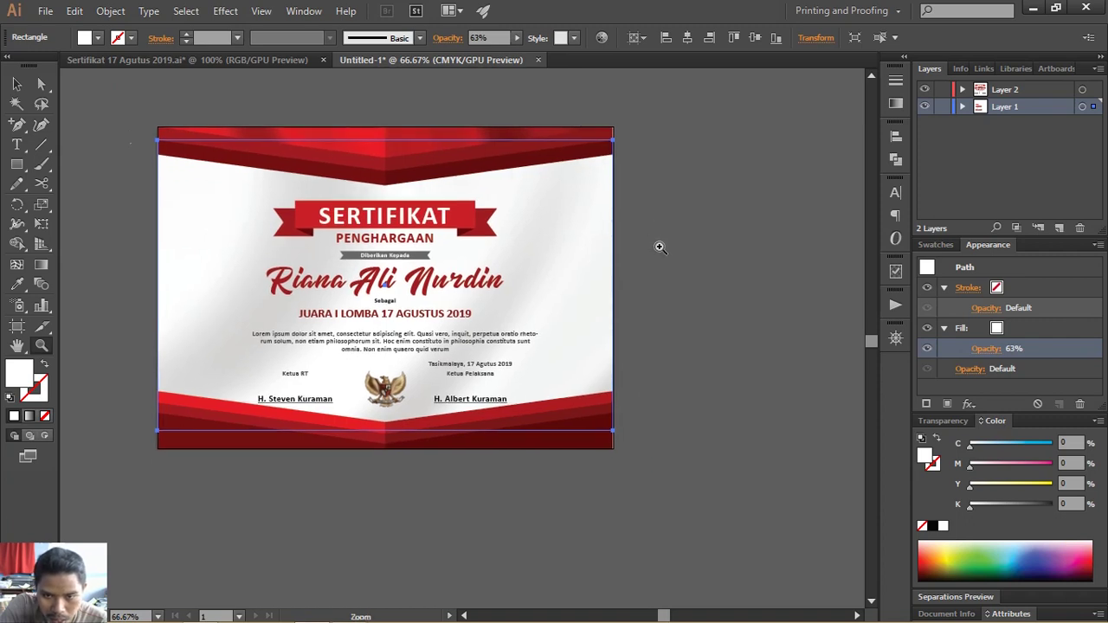
click(658, 247)
drag(313, 331, 562, 270)
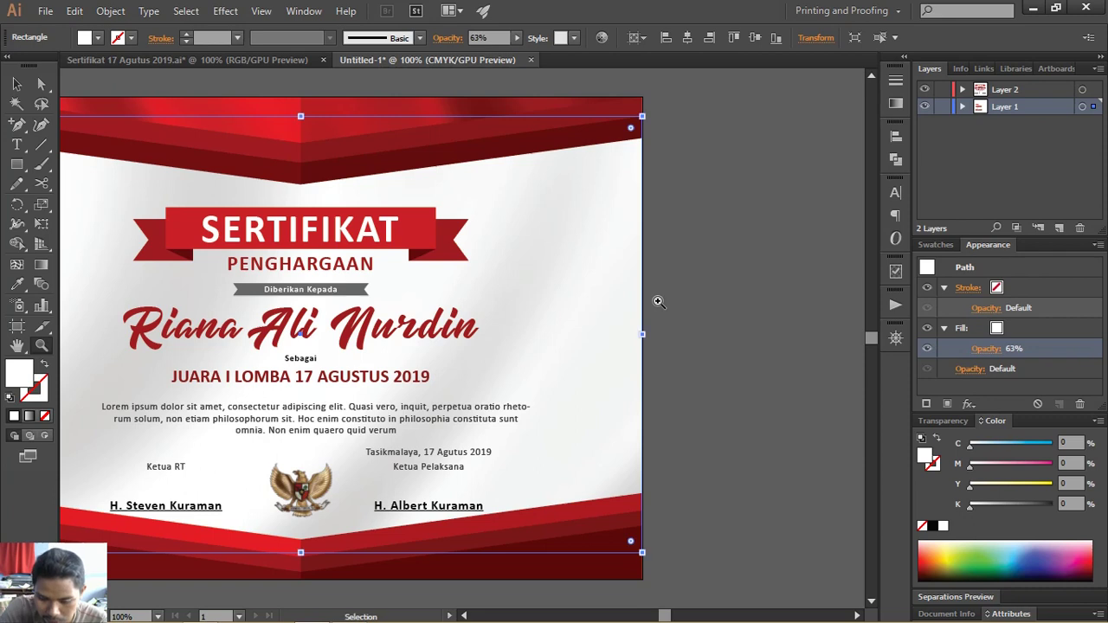
key(ctrl+1)
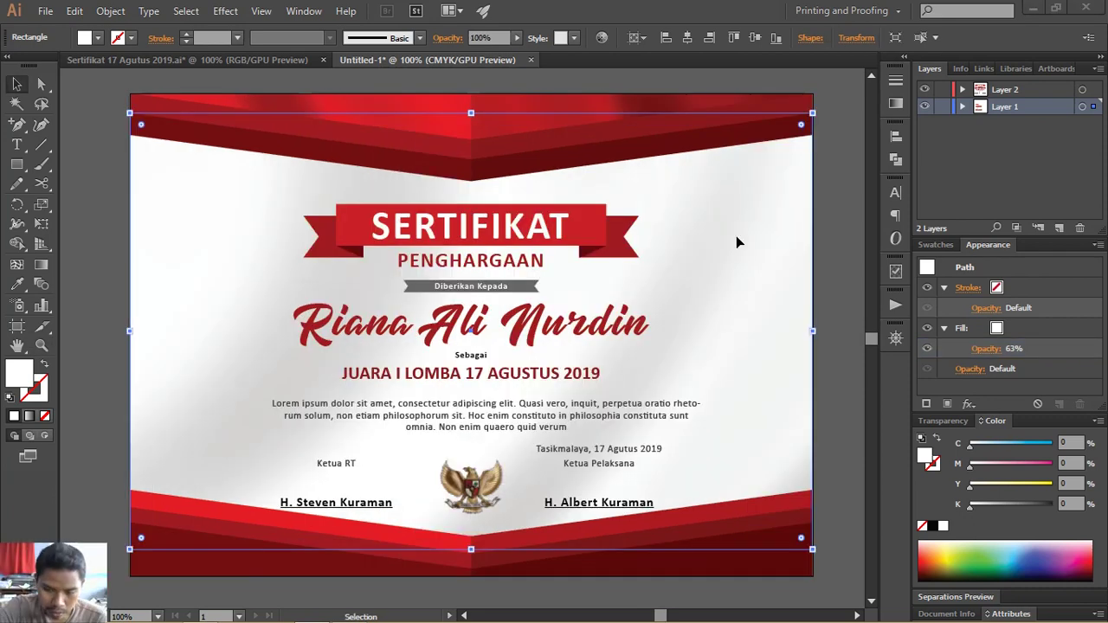
click(399, 277)
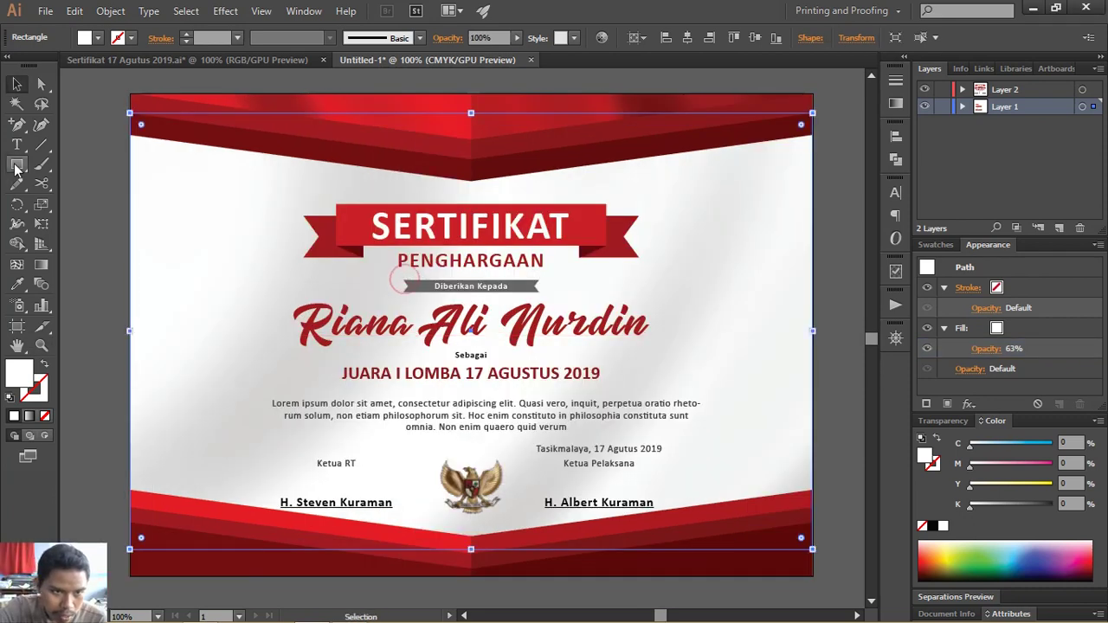
drag(130, 190, 338, 218)
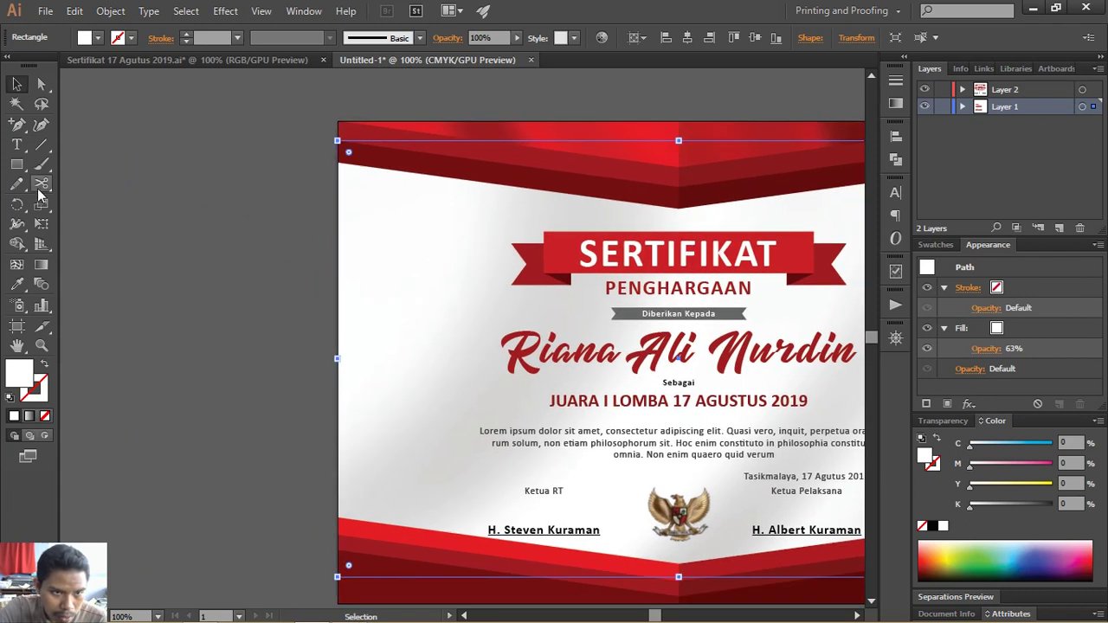
click(17, 167)
drag(22, 171, 82, 220)
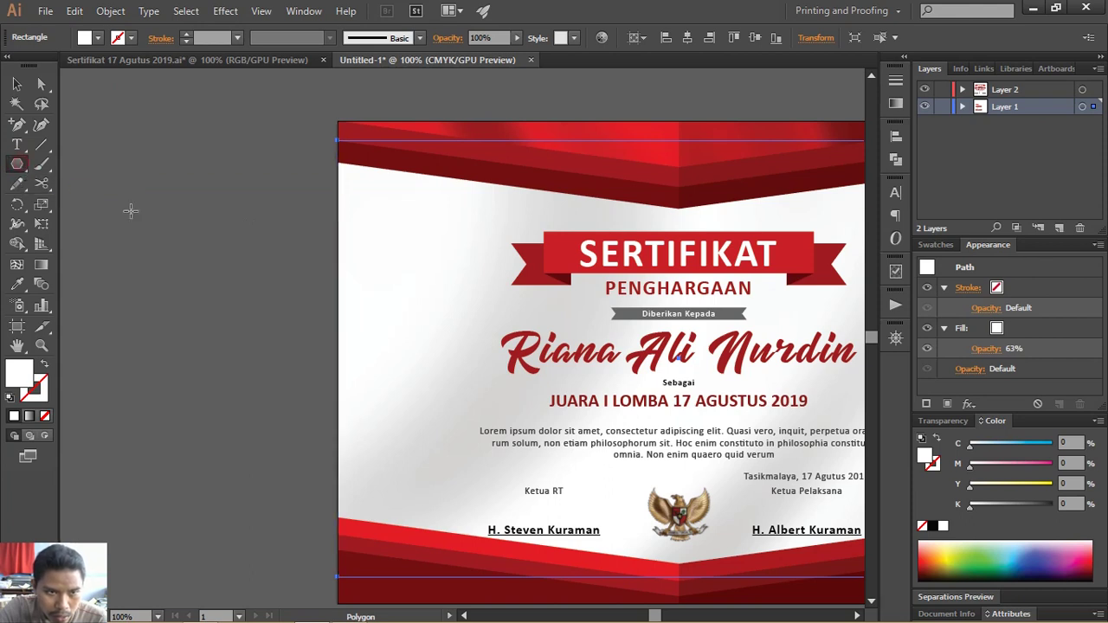
click(129, 210)
click(535, 315)
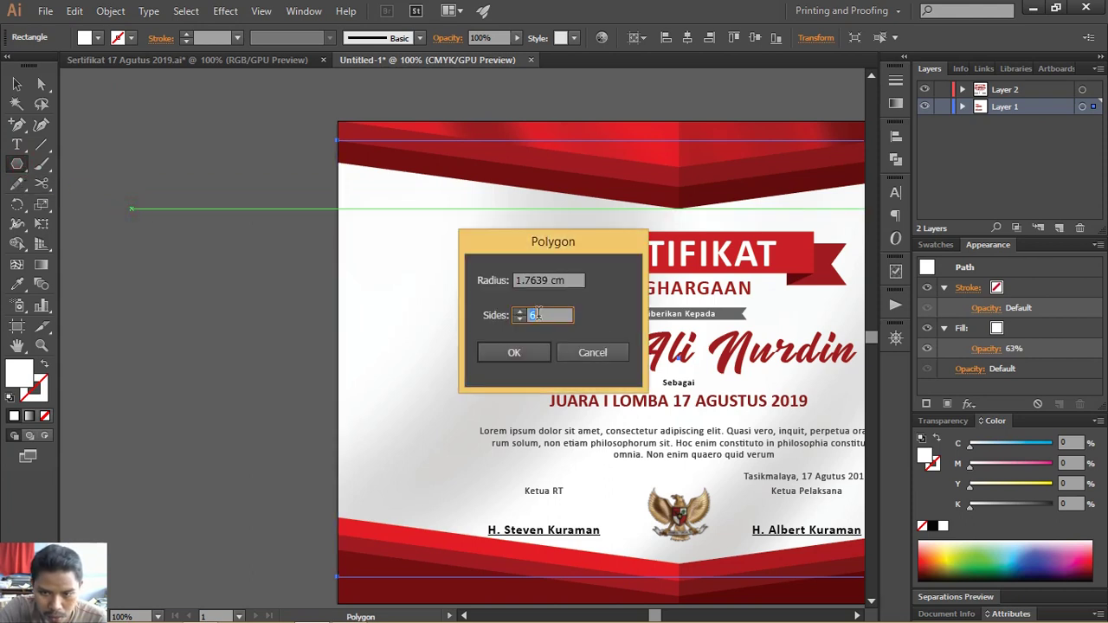
- Create a 3-sided white triangle and rotate it to point right
click(504, 354)
click(16, 84)
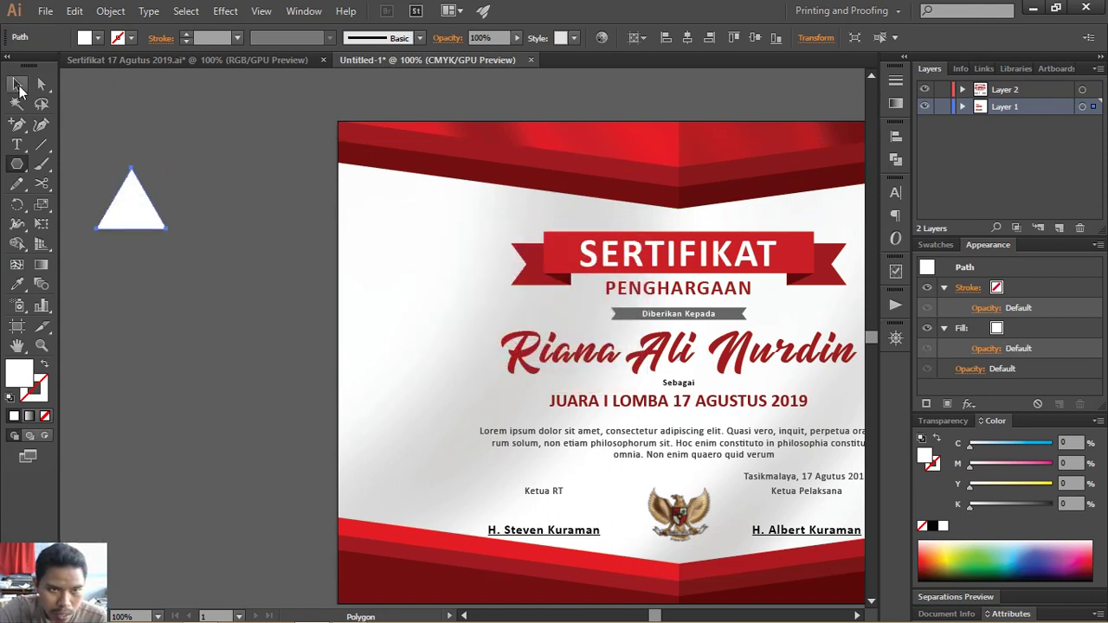
click(201, 163)
drag(130, 218, 205, 257)
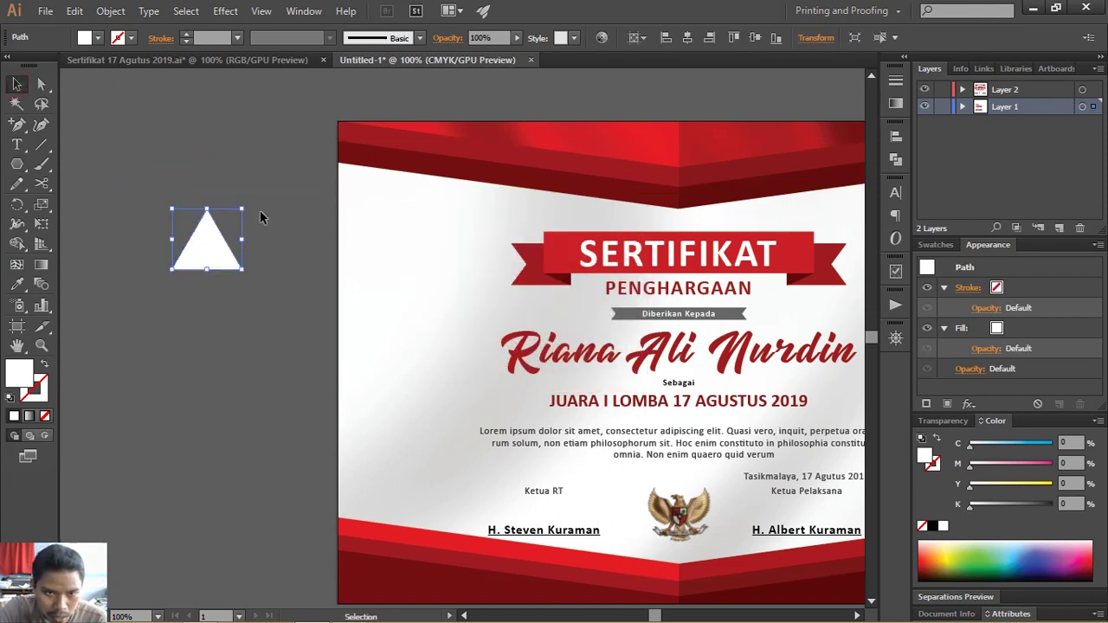
drag(243, 209, 255, 280)
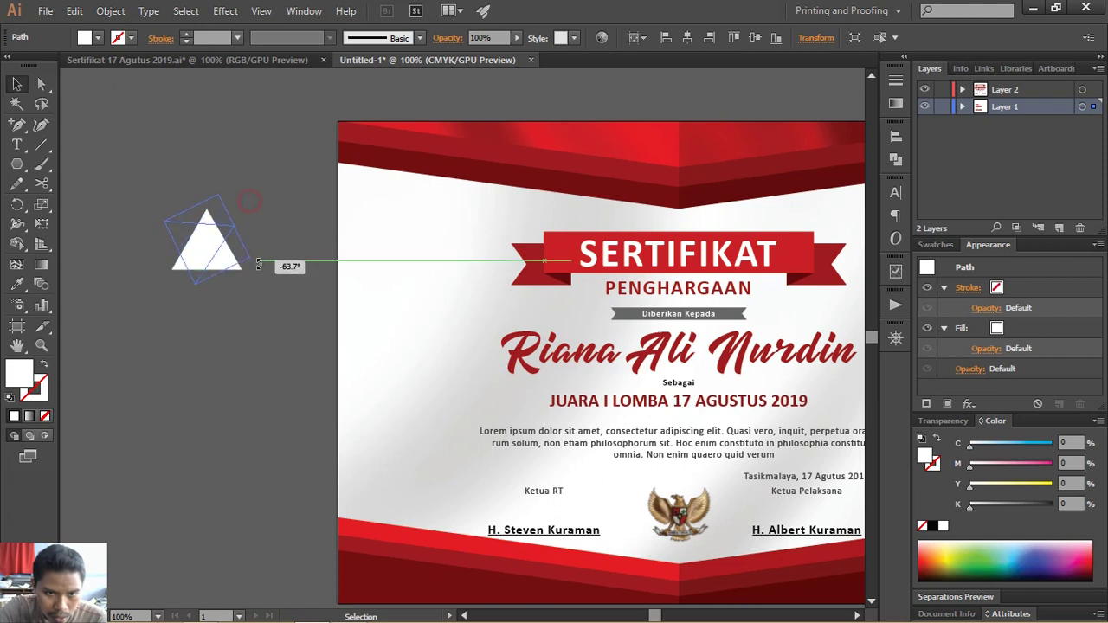
click(266, 230)
- Copy the triangle directly below, then copy the lower one up and to the right
scroll(242, 235, left, 1)
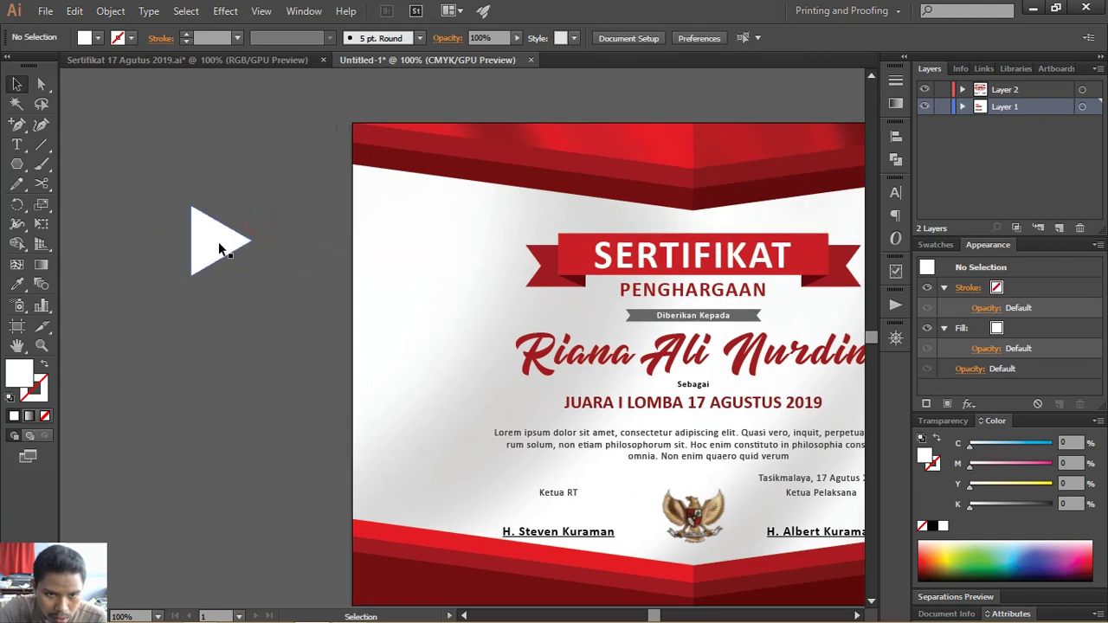
click(218, 244)
alt+drag(217, 253, 217, 332)
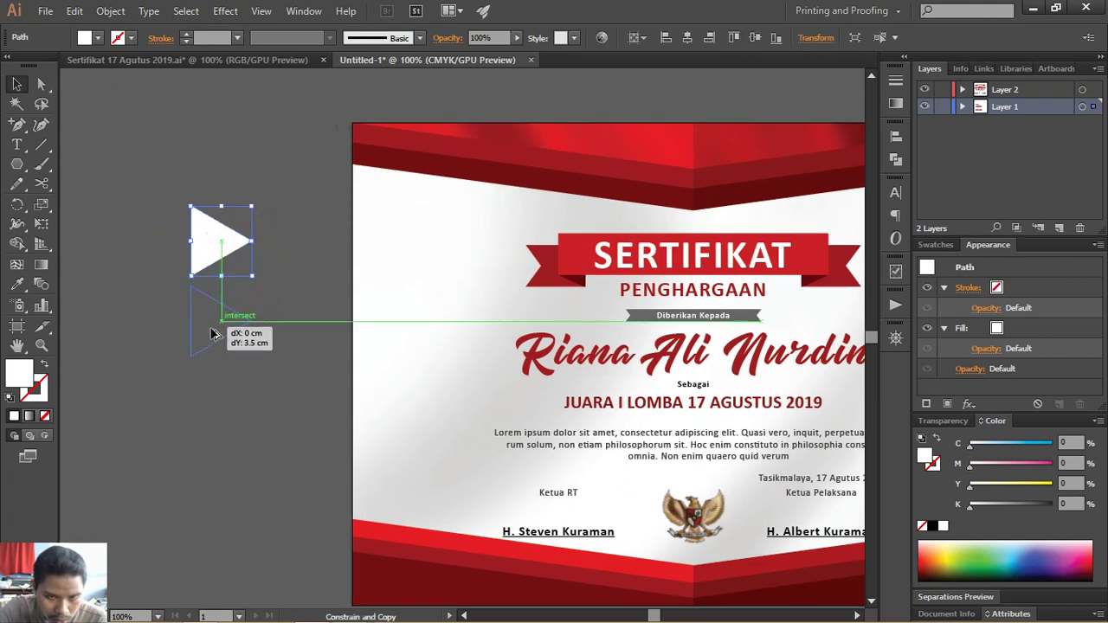
click(264, 277)
click(232, 313)
shift+click(213, 251)
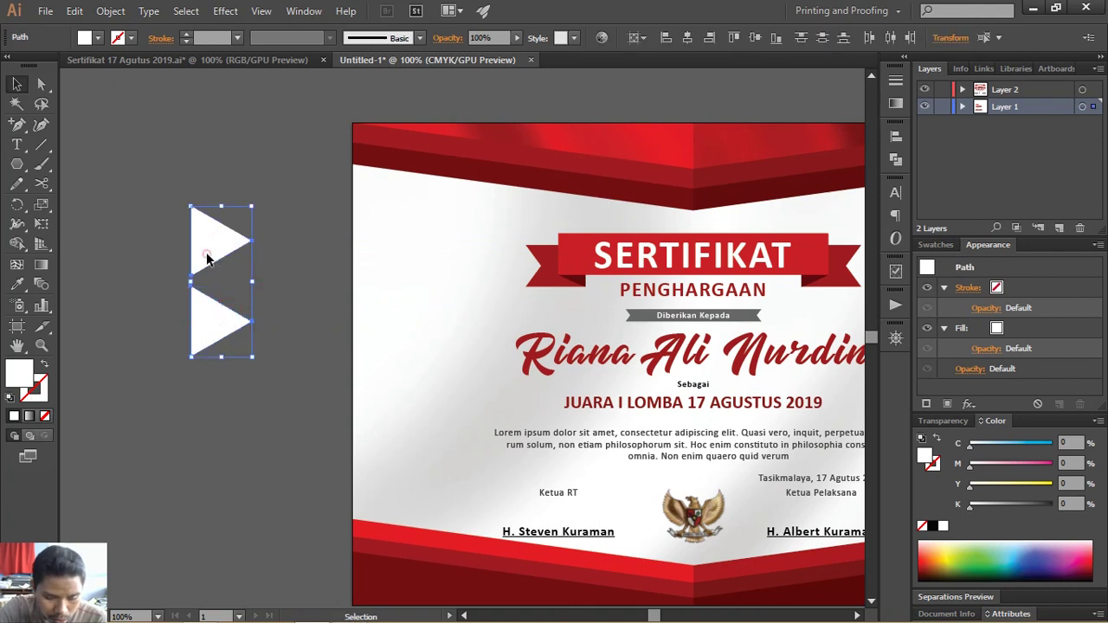
click(277, 289)
alt+drag(218, 320, 290, 286)
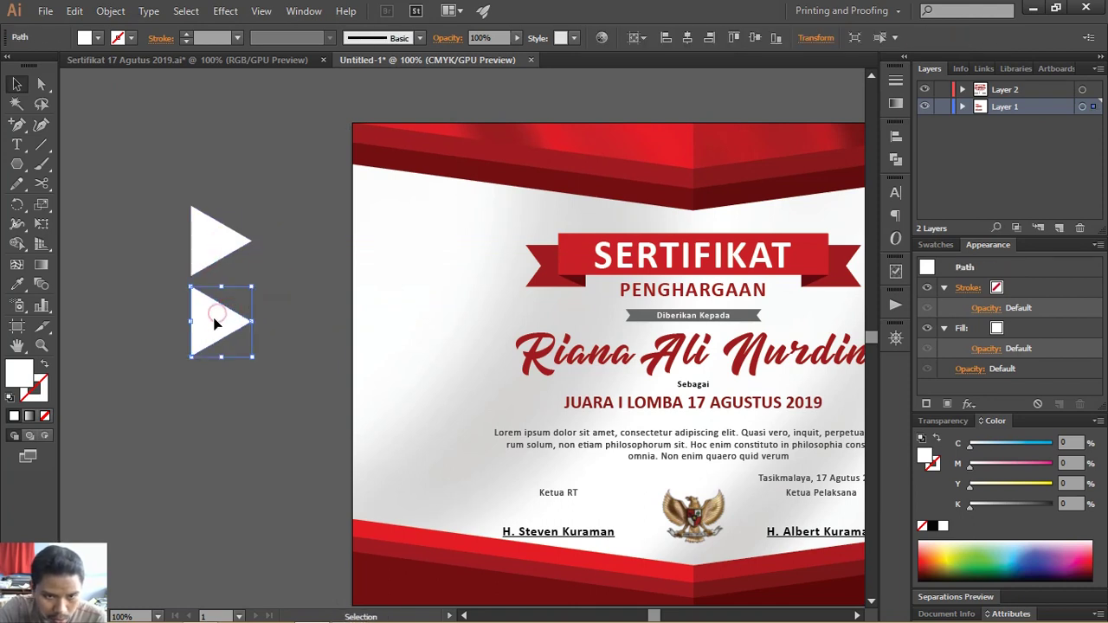
- Reflect the third triangle to point left and nest it between the other two
right_click(279, 264)
mouse_move(330, 476)
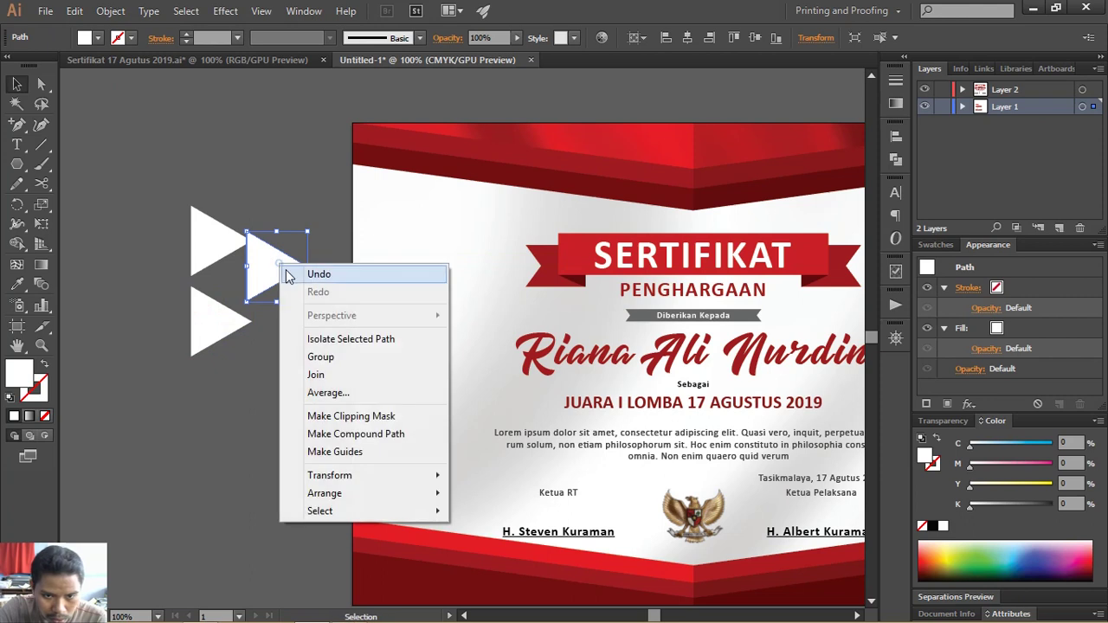
click(372, 471)
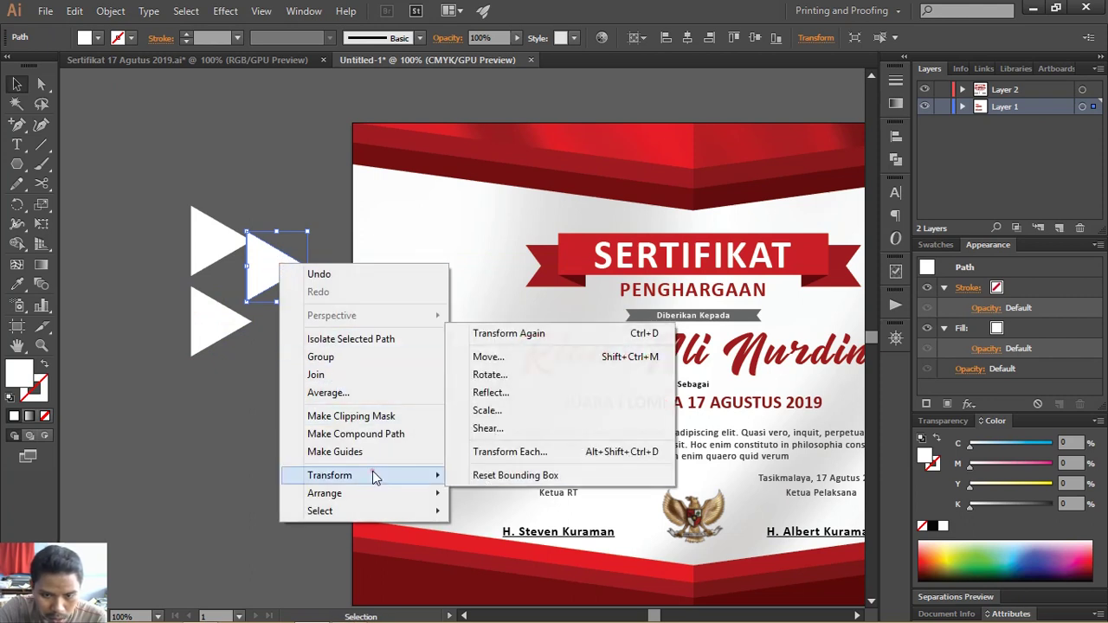
click(490, 392)
click(557, 398)
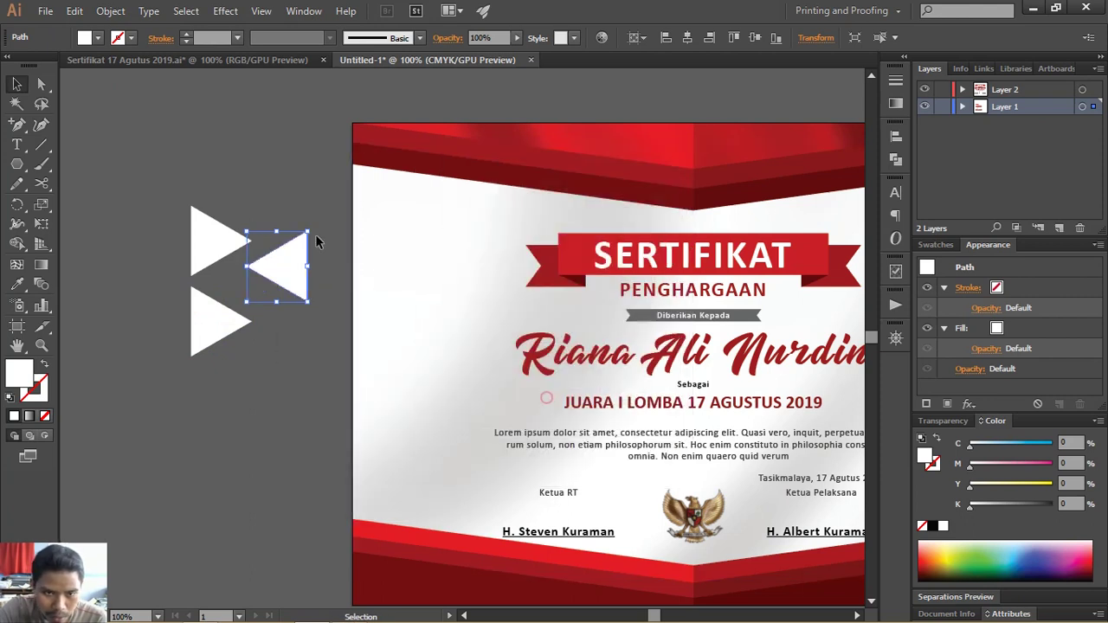
drag(240, 248, 214, 323)
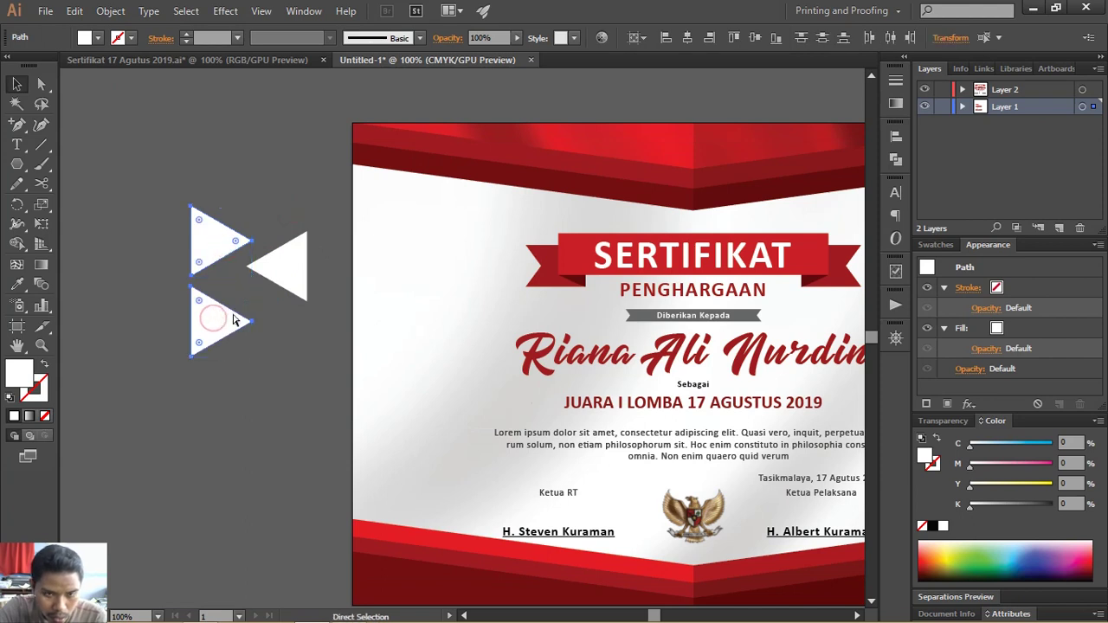
mouse_move(290, 276)
mouse_down()
mouse_move(270, 276)
mouse_move(223, 334)
mouse_move(257, 355)
mouse_move(319, 212)
mouse_up()
- Duplicate the three-triangle zigzag directly below the original
shift+click(222, 320)
shift+click(222, 251)
click(311, 252)
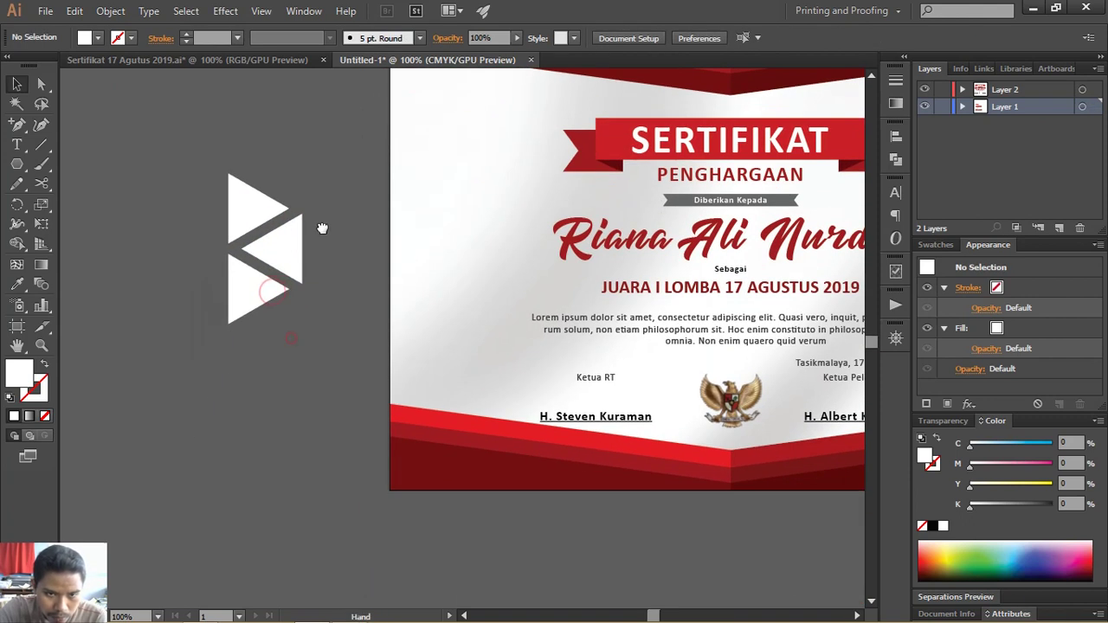
shift+click(251, 207)
shift+click(275, 249)
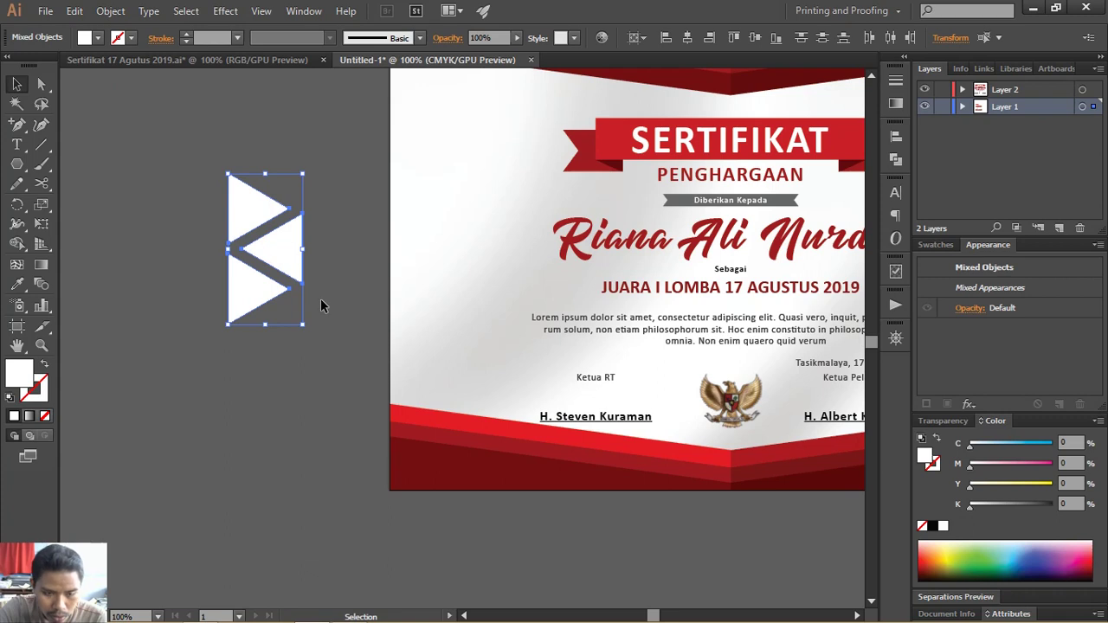
click(318, 303)
drag(317, 299, 312, 282)
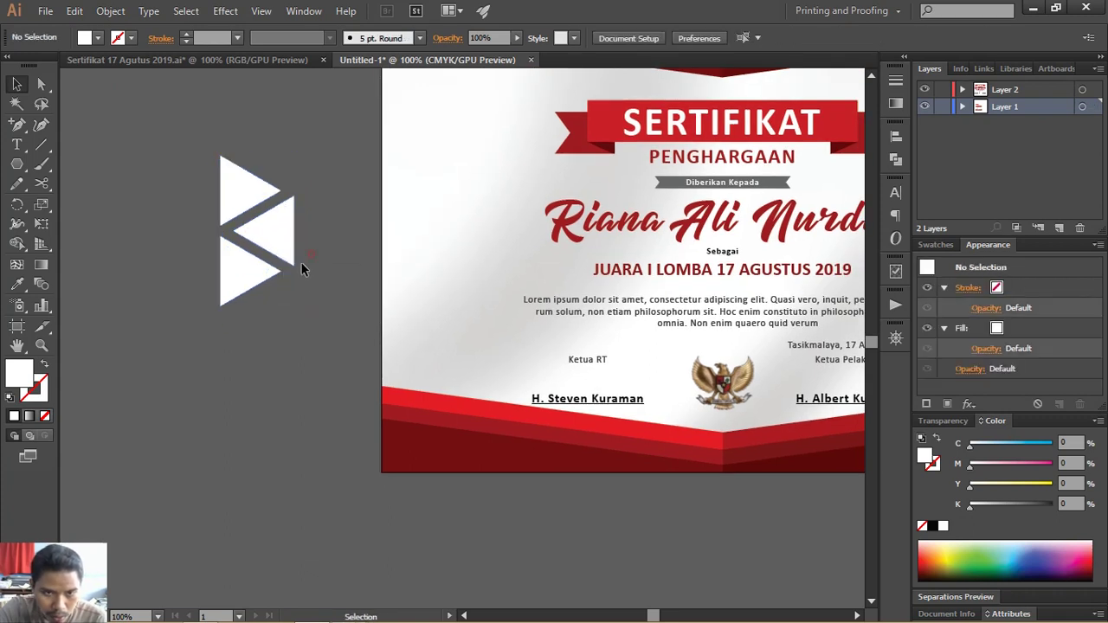
drag(273, 247, 278, 414)
- Ungroup the copied triangle patterns and move the lower pair up beneath the first pattern
scroll(302, 363, down, 2)
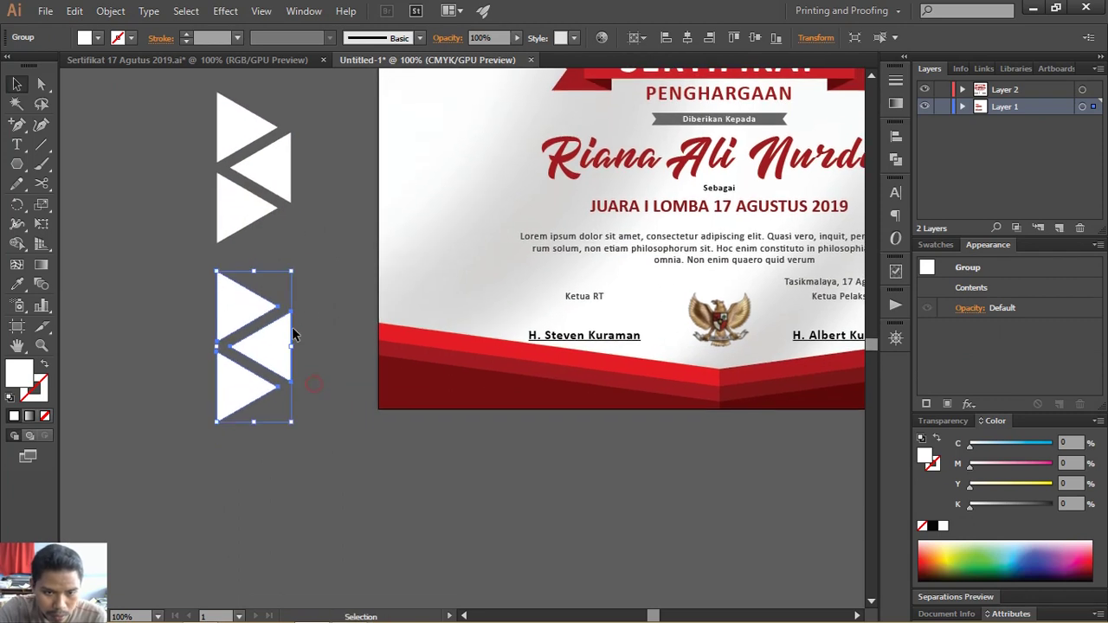
right_click(290, 332)
click(323, 423)
click(324, 404)
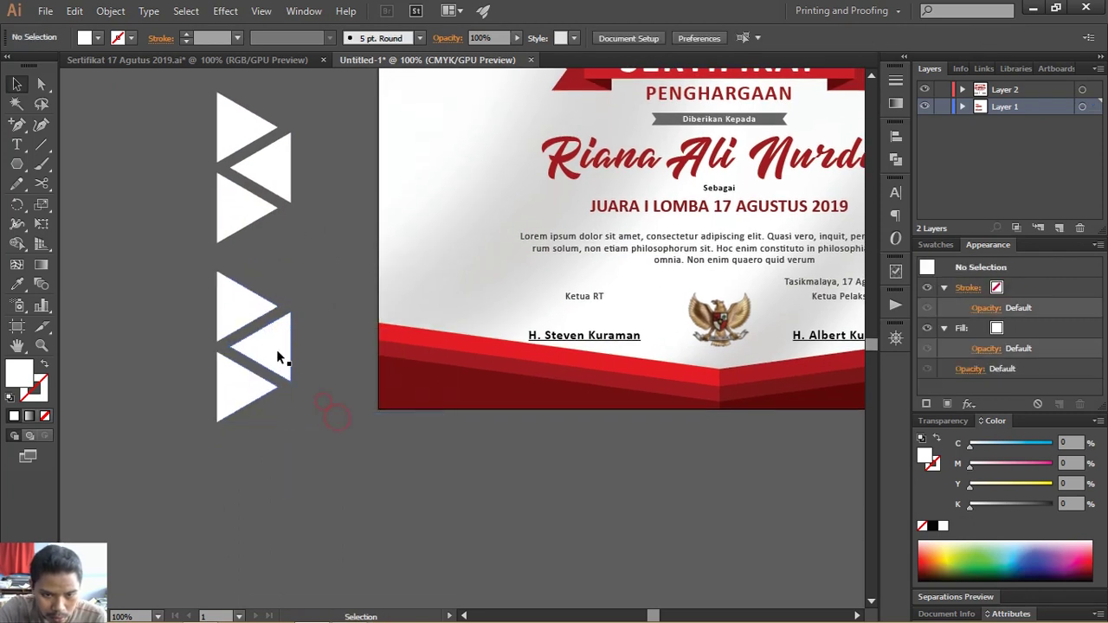
click(276, 351)
click(234, 301)
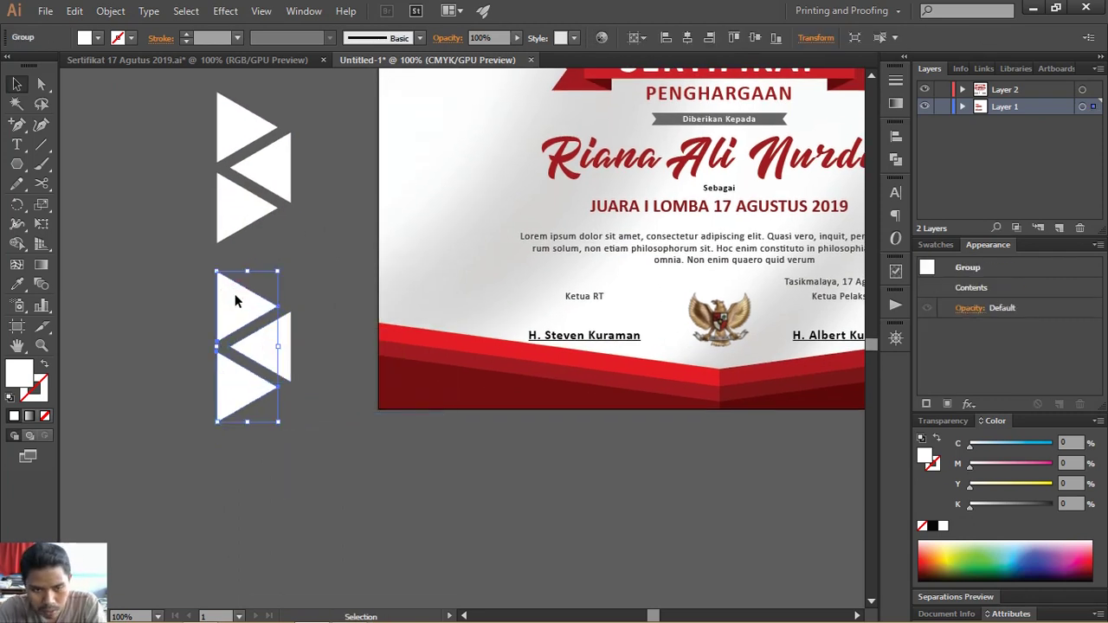
right_click(251, 291)
click(297, 389)
click(317, 432)
click(240, 318)
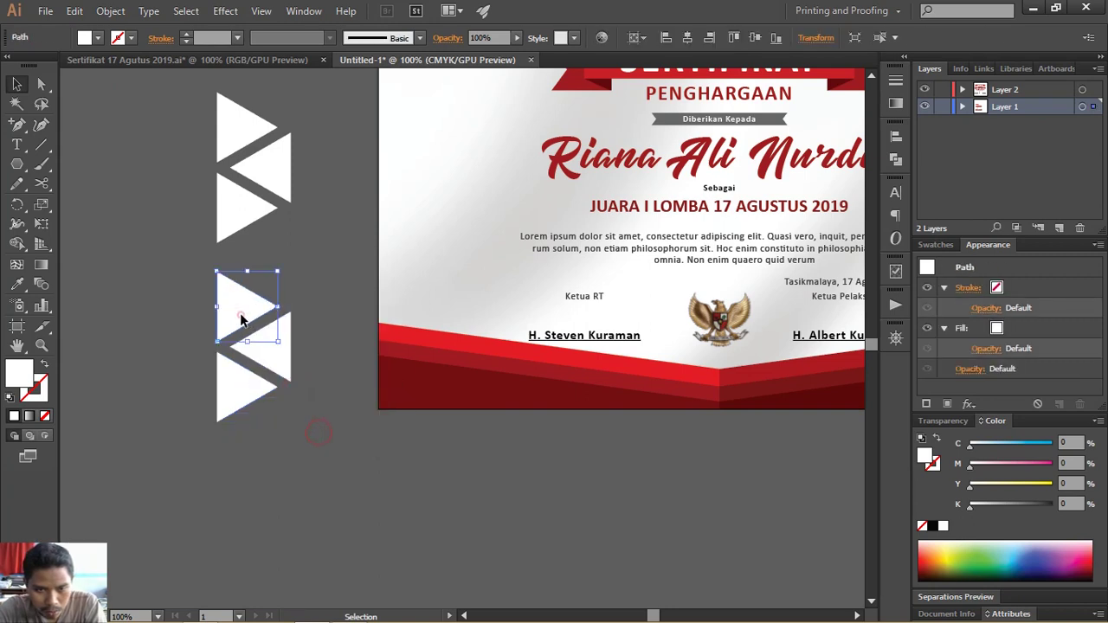
mouse_move(299, 395)
mouse_down()
mouse_move(221, 358)
mouse_move(273, 323)
mouse_move(275, 297)
mouse_up()
click(342, 264)
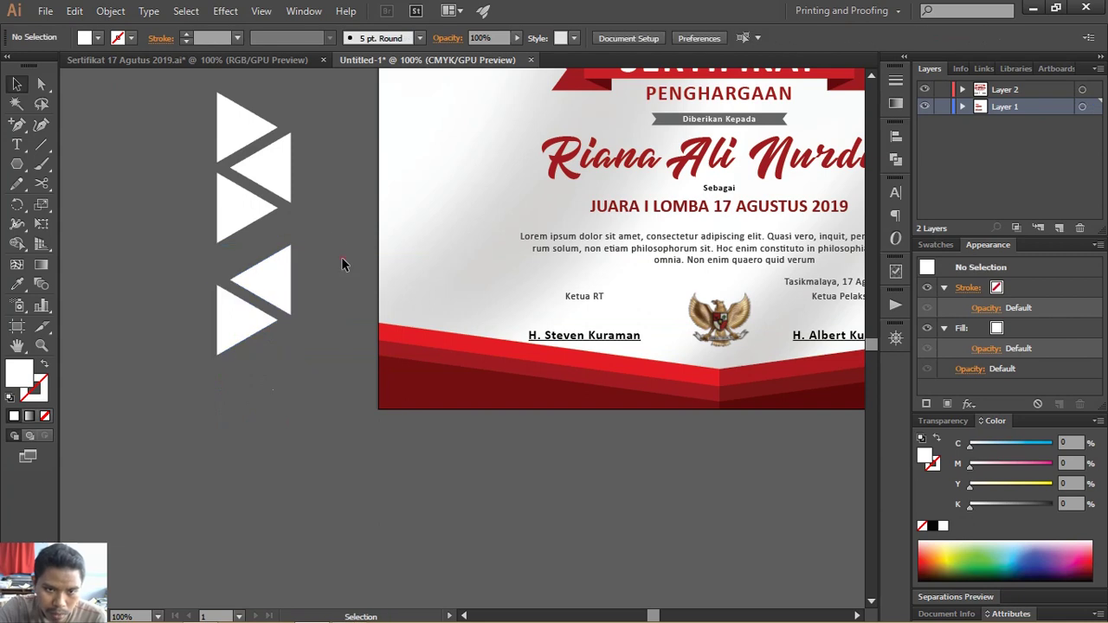
drag(341, 264, 324, 261)
- Group the top triangle pair and place a triangle copy to its right
click(245, 239)
key(ctrl+g)
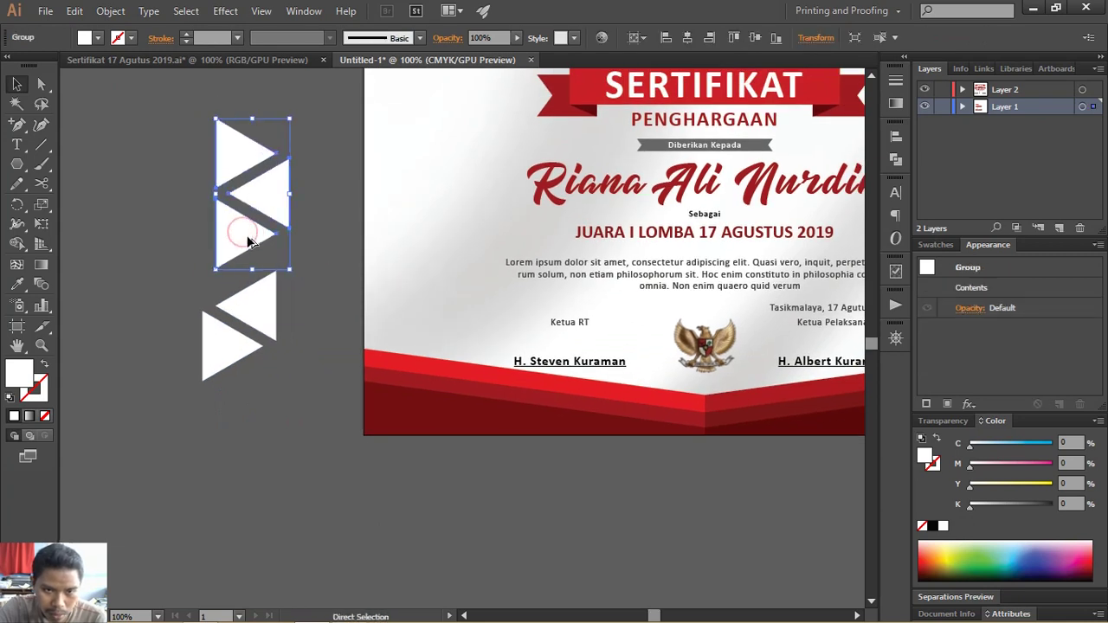
mouse_move(223, 345)
mouse_down()
mouse_move(313, 221)
mouse_move(307, 385)
mouse_up()
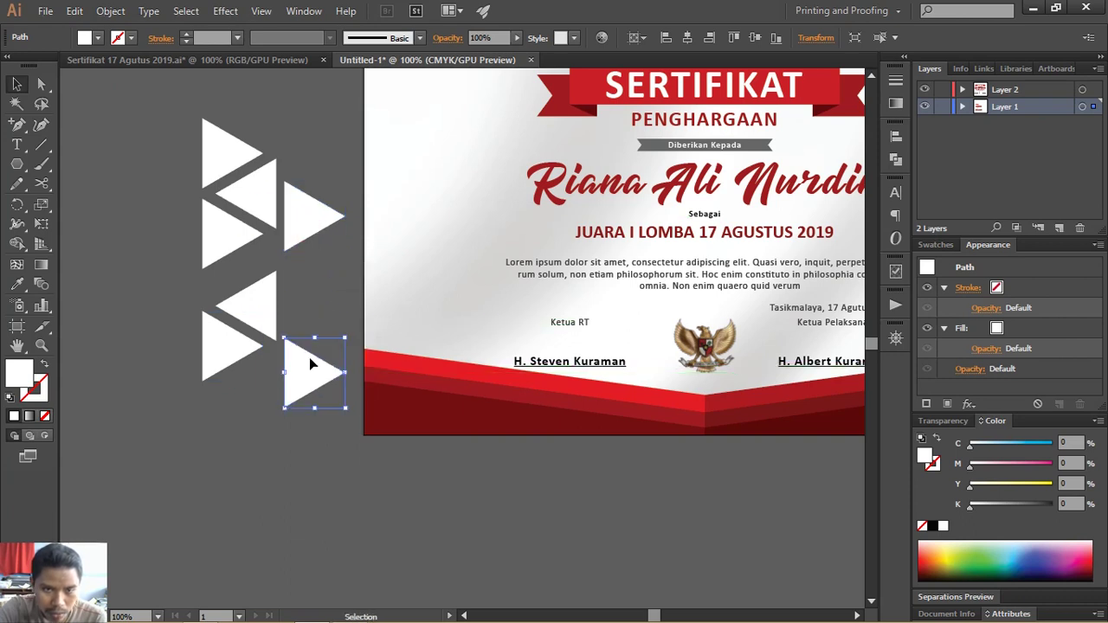
click(314, 307)
key(ctrl+minus)
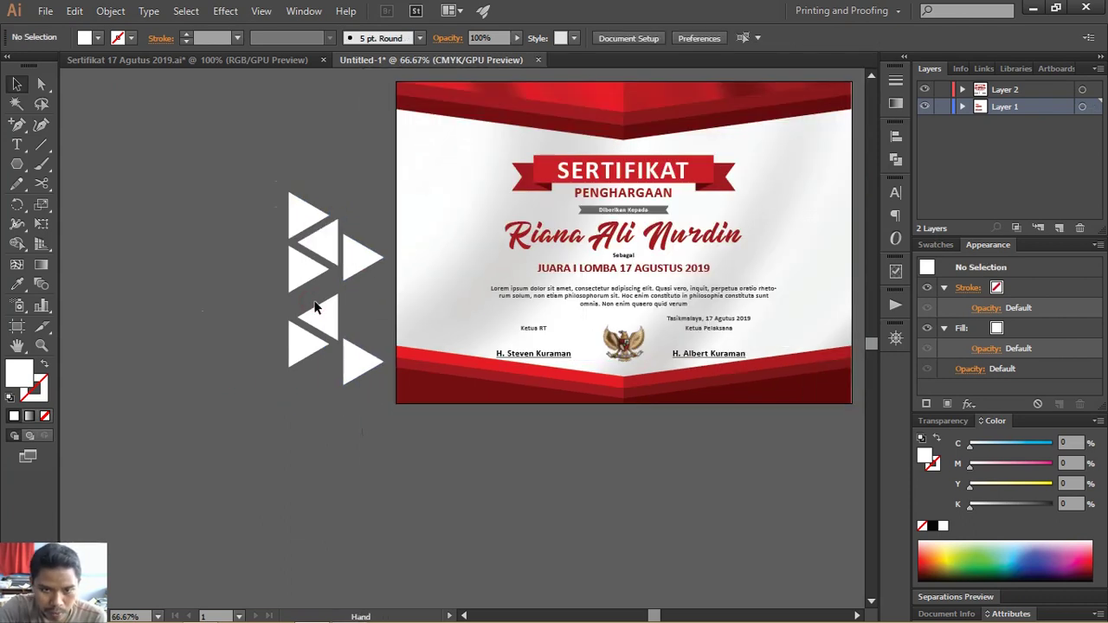
drag(314, 307, 300, 269)
- Scale all triangles down and duplicate them 9 cm straight below into a taller column
mouse_move(335, 305)
mouse_down()
mouse_move(355, 340)
mouse_move(339, 317)
mouse_up()
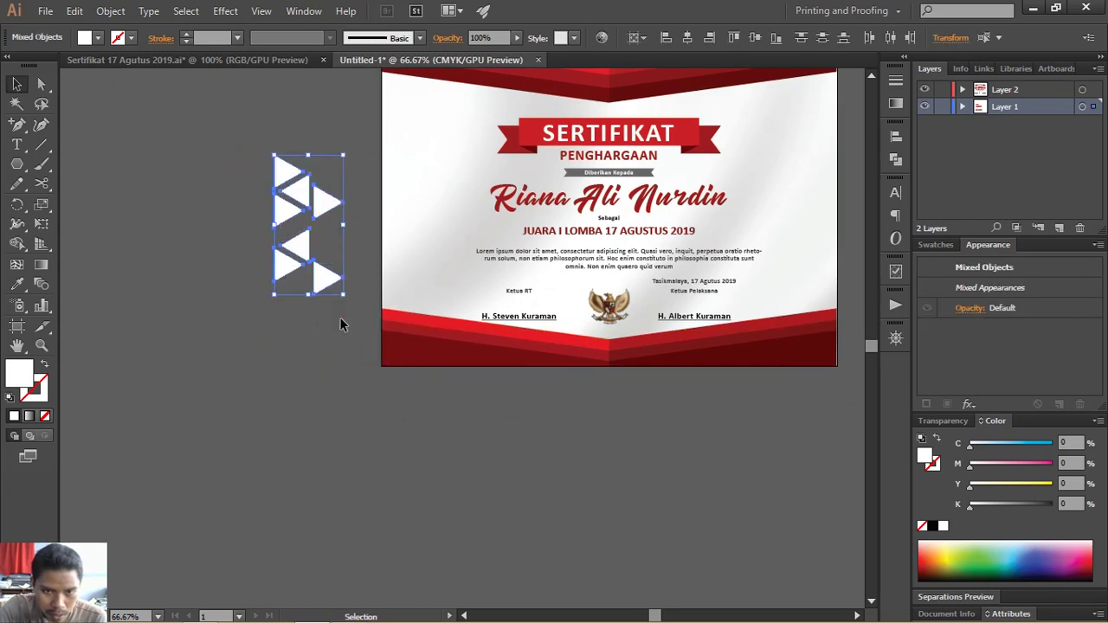
click(339, 317)
drag(226, 147, 303, 244)
drag(341, 311, 337, 422)
click(198, 259)
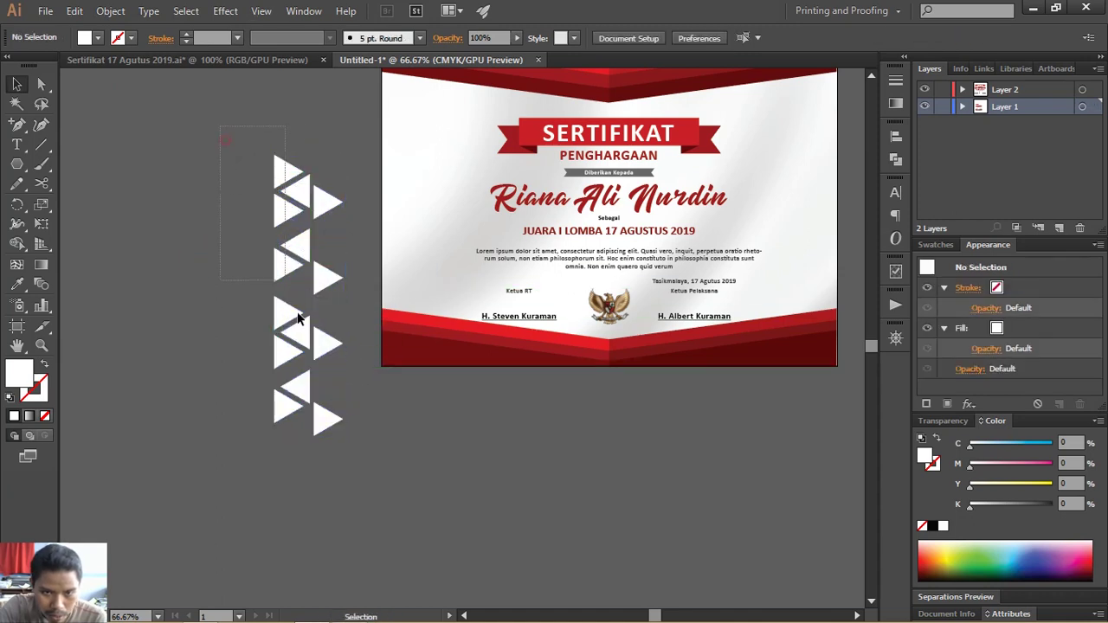
drag(297, 318, 353, 454)
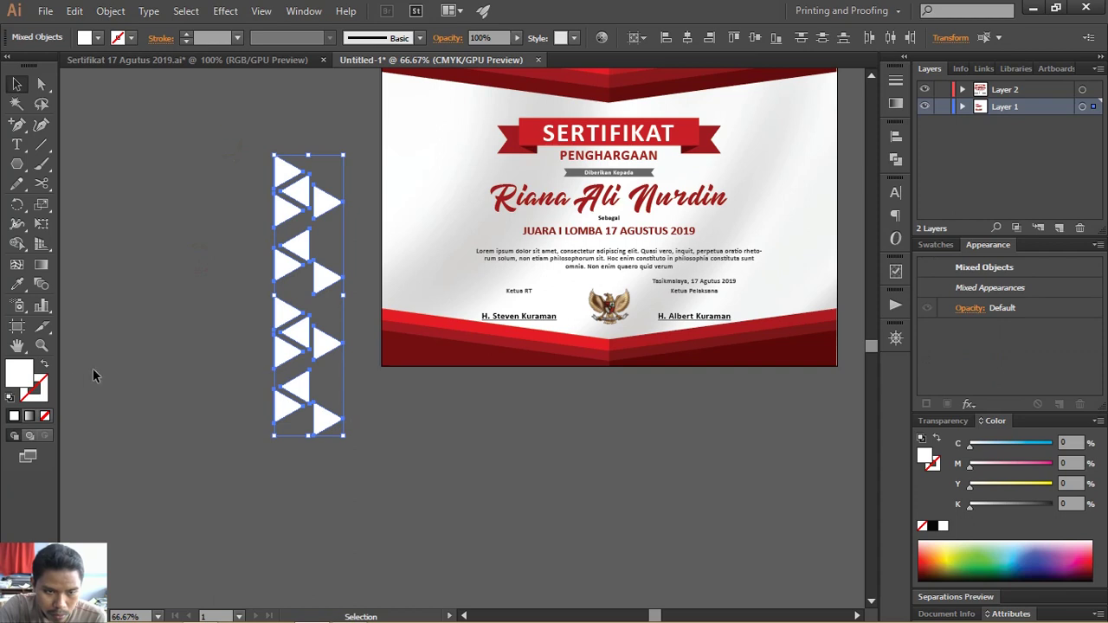
- Fill the triangles light grey #DDDDDD and group them into one column
double_click(25, 370)
drag(513, 211, 483, 212)
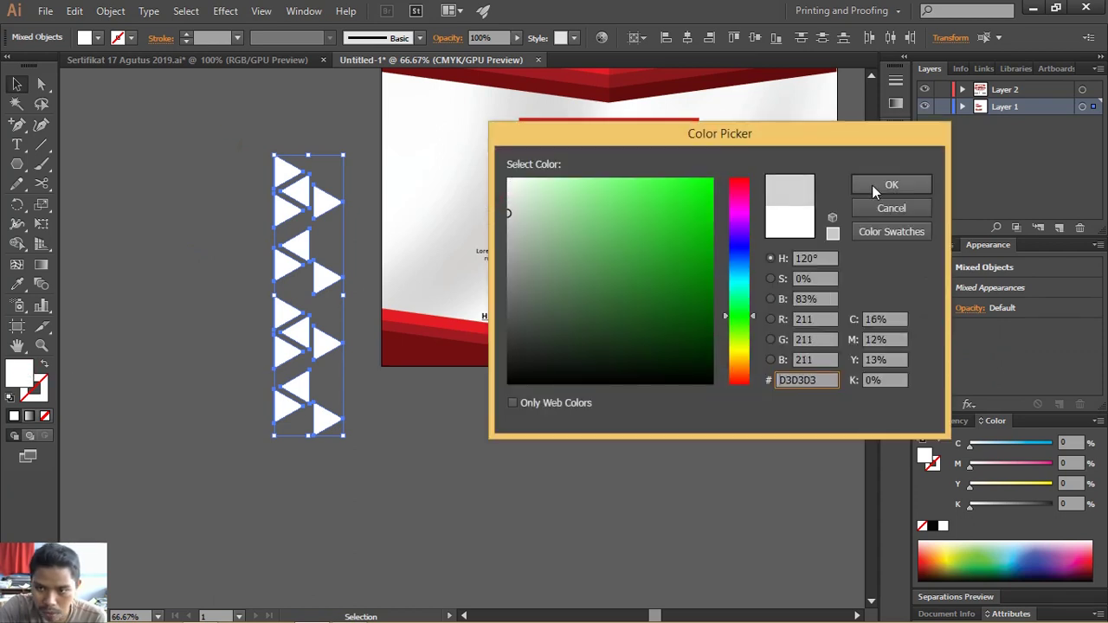
drag(511, 213, 511, 206)
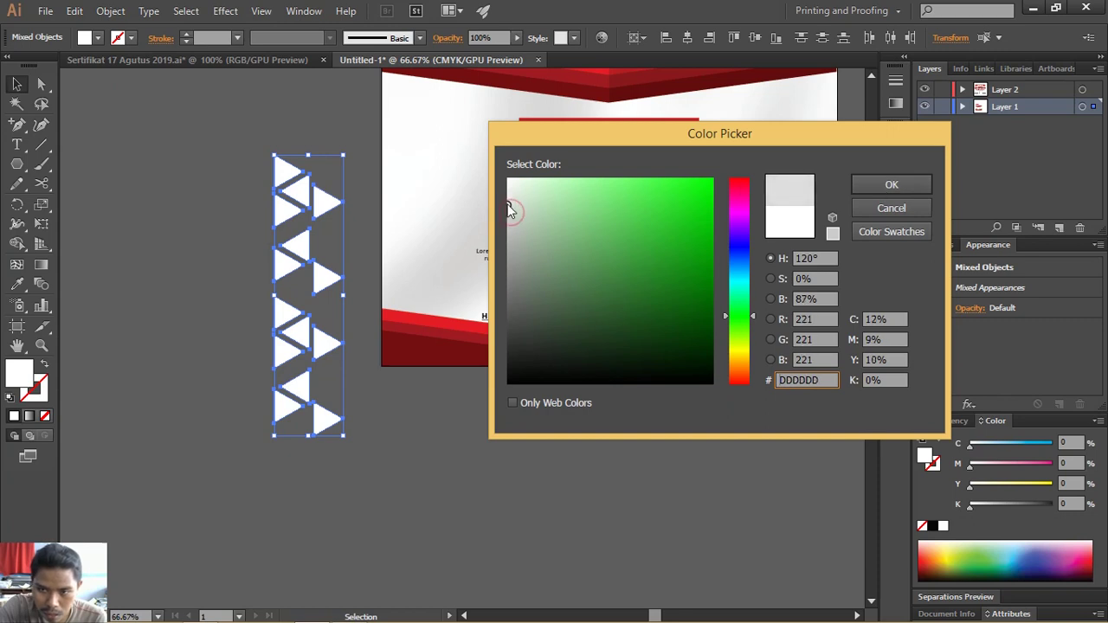
click(865, 184)
key(ctrl+g)
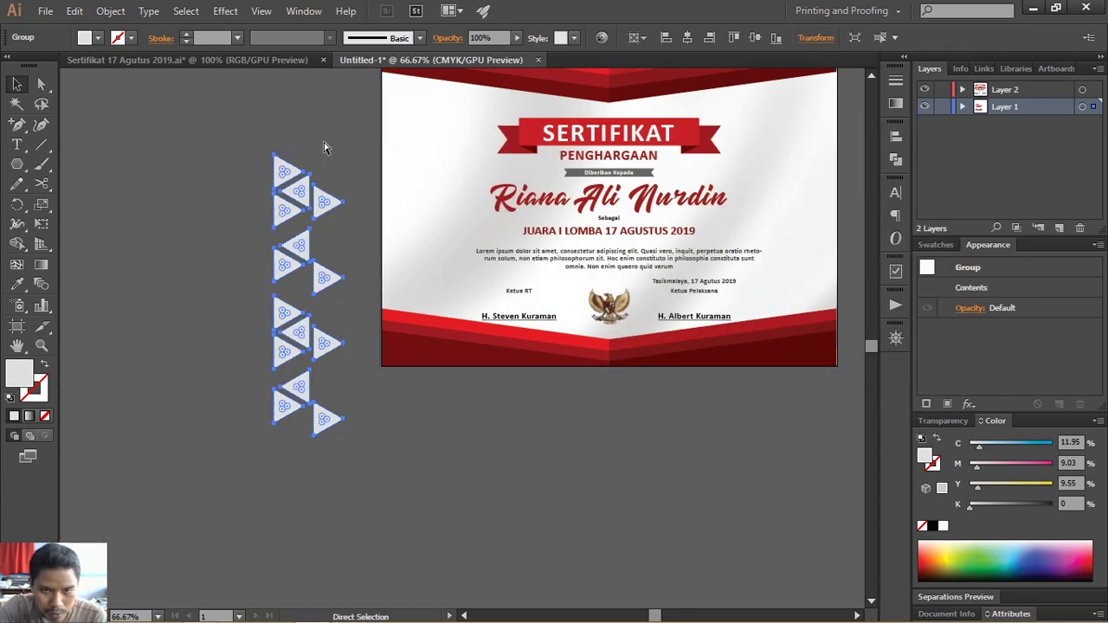
- Align the triangle column to the artboard's left edge and vertical centre, shortening it to fit
drag(575, 154, 553, 184)
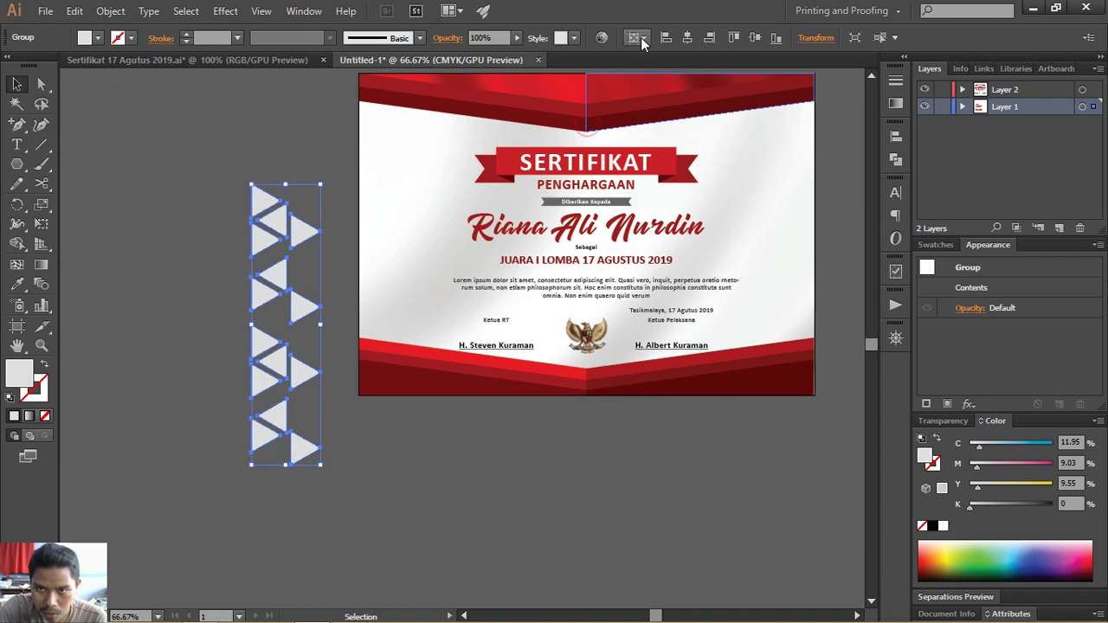
click(664, 37)
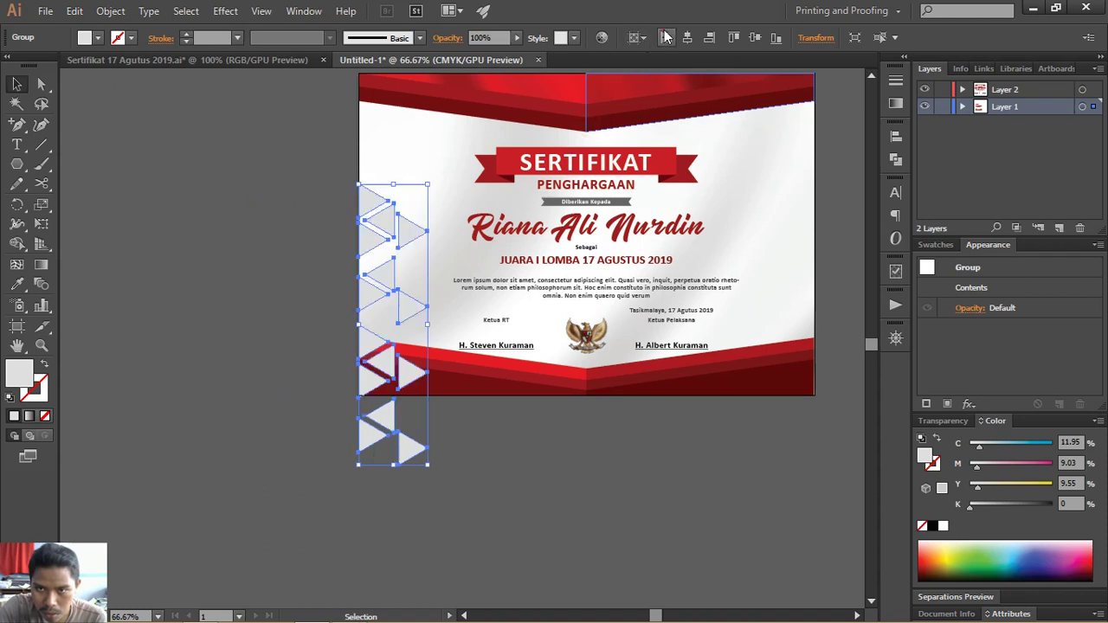
click(755, 39)
mouse_move(428, 93)
mouse_down()
mouse_move(424, 123)
mouse_move(385, 141)
mouse_up()
- Re-centre the column vertically and place a copy along the certificate's right edge
click(285, 121)
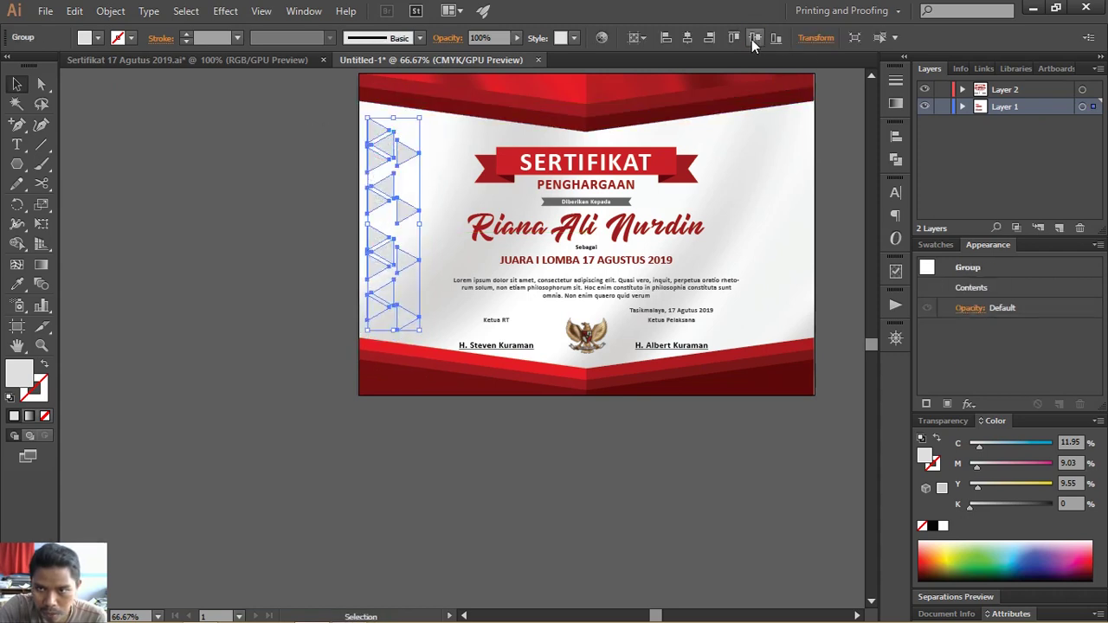
click(751, 39)
mouse_move(395, 166)
mouse_down()
mouse_move(391, 152)
mouse_move(766, 175)
mouse_up()
click(316, 143)
click(384, 154)
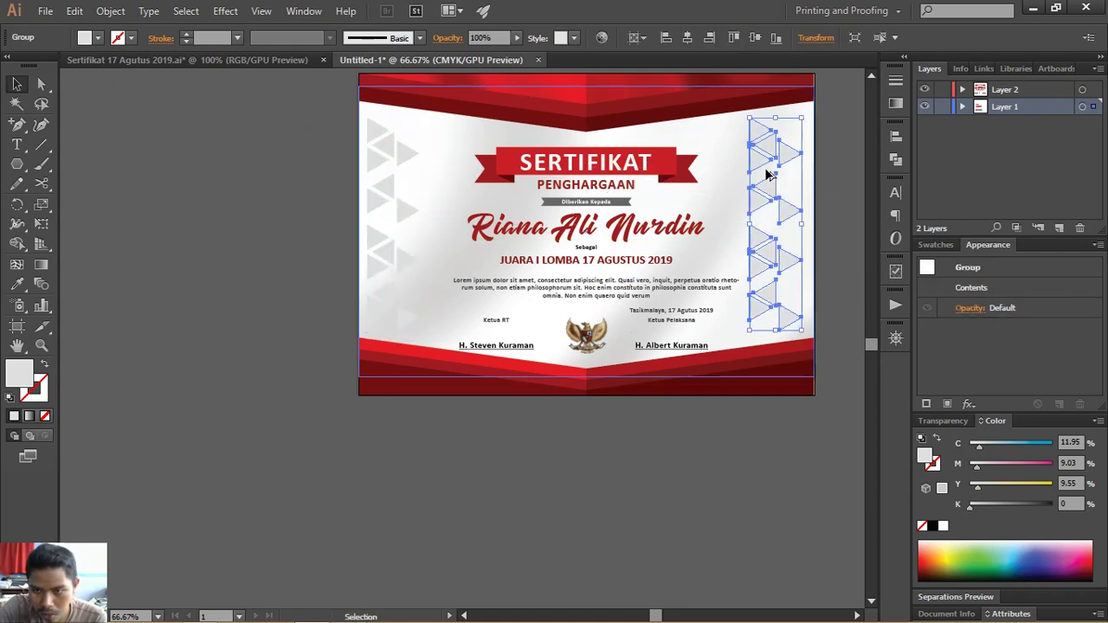
- Reflect the right triangle column vertically so it points inward
right_click(766, 175)
mouse_move(816, 286)
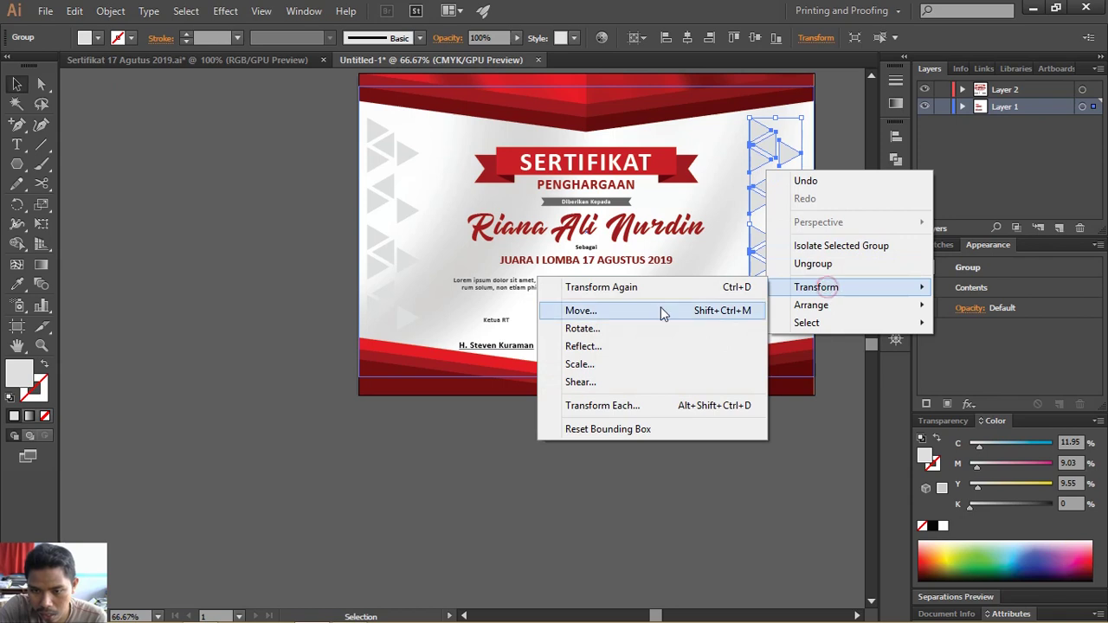
click(648, 346)
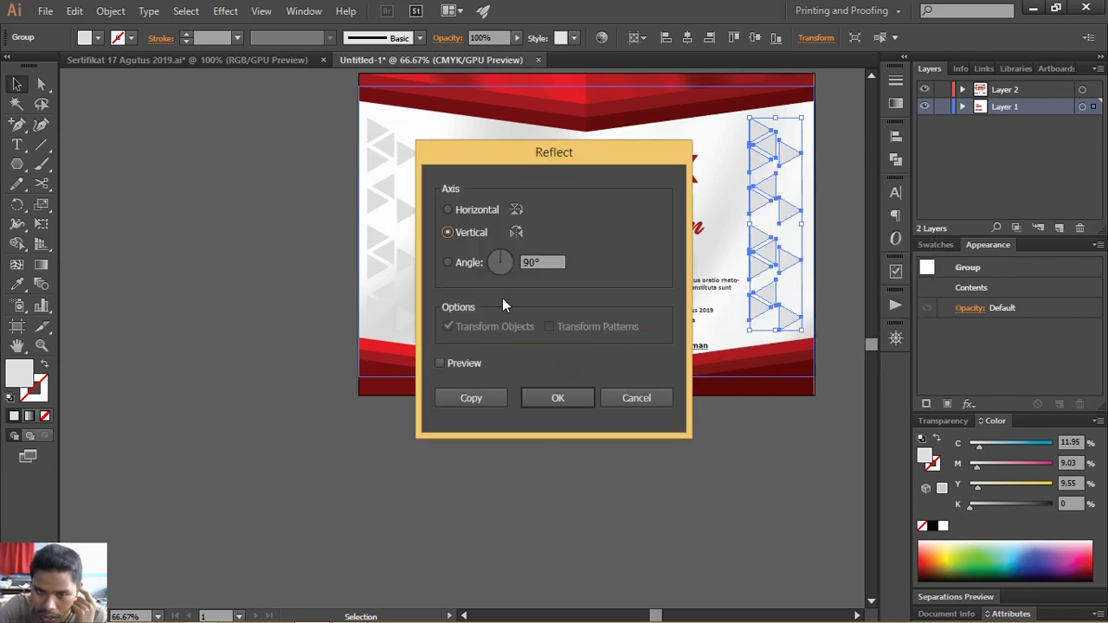
click(559, 398)
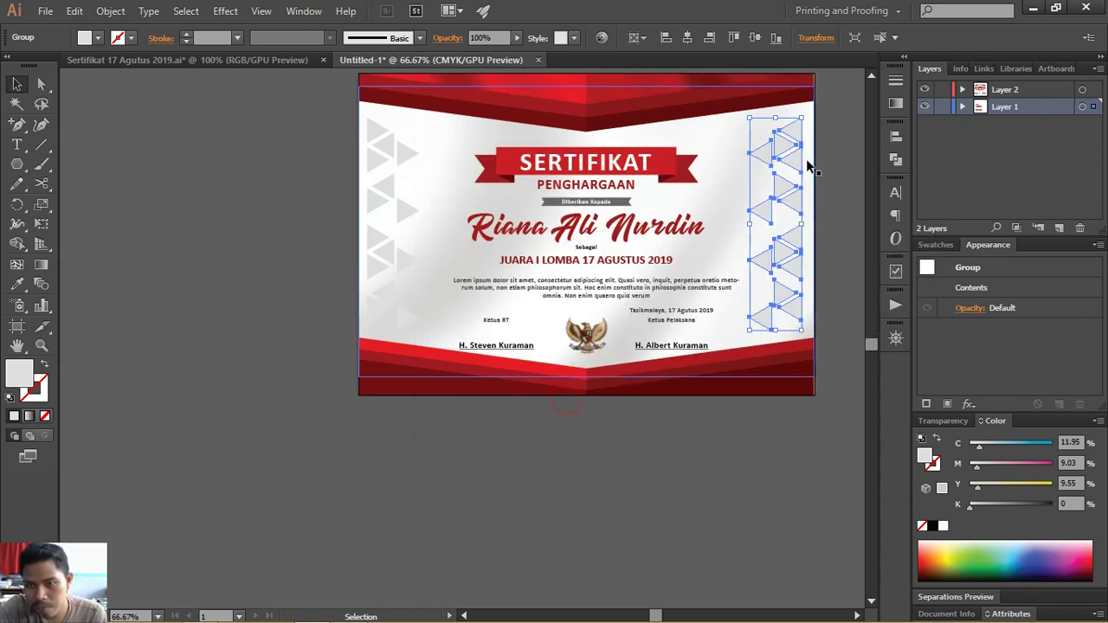
click(844, 151)
- Group both triangle columns and centre them horizontally on the certificate
click(791, 143)
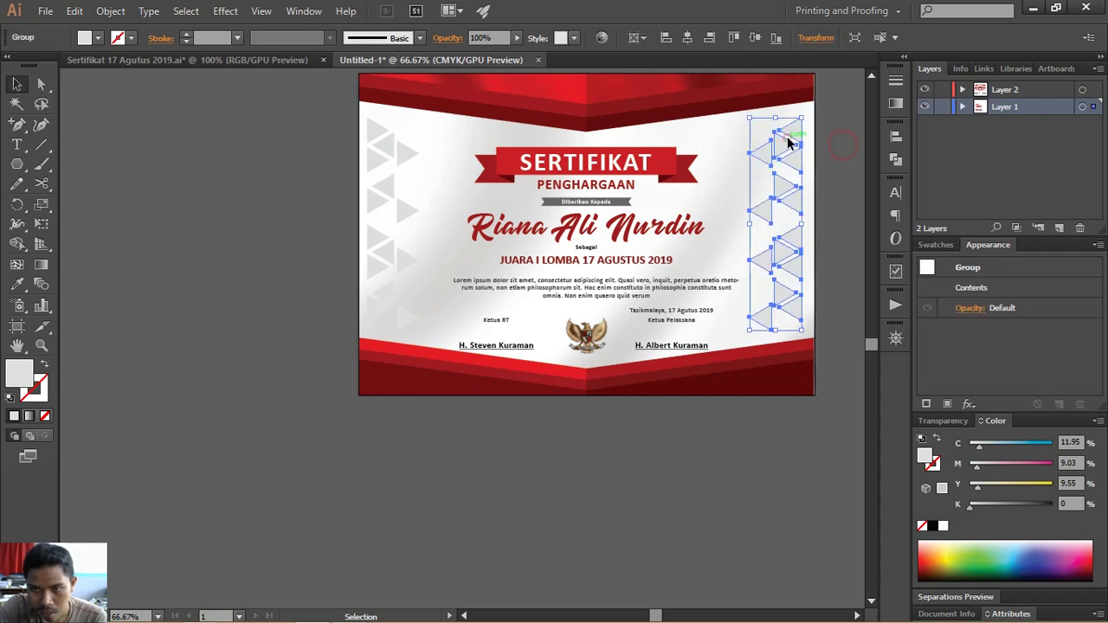
shift+click(401, 156)
key(ctrl+g)
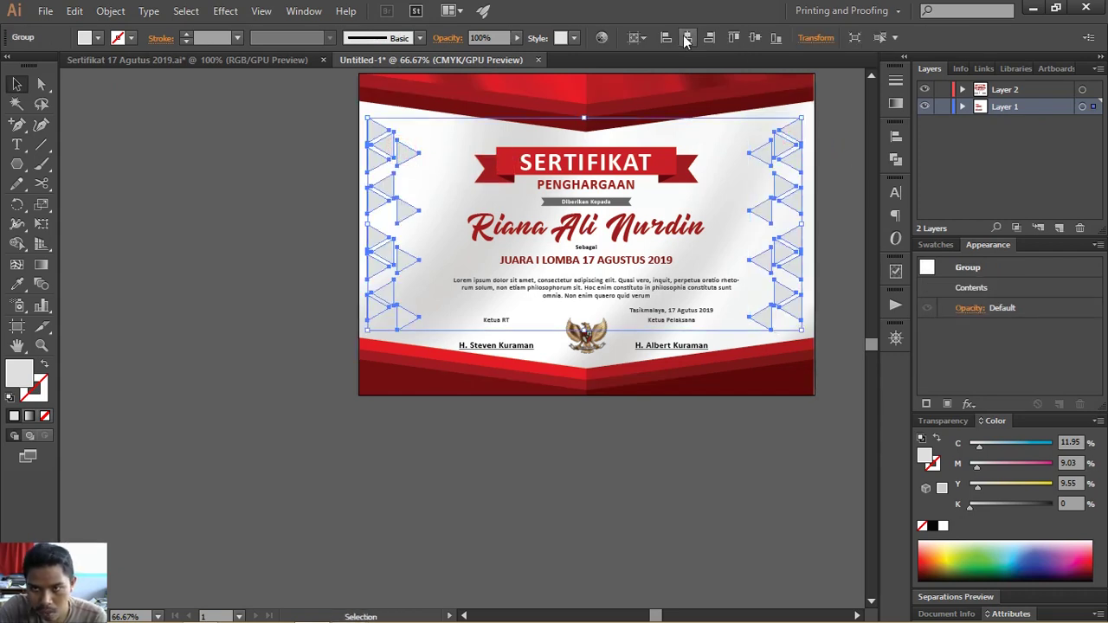
click(685, 41)
click(824, 154)
- Zoom to fit the whole finished certificate in the window for review
drag(792, 216, 779, 220)
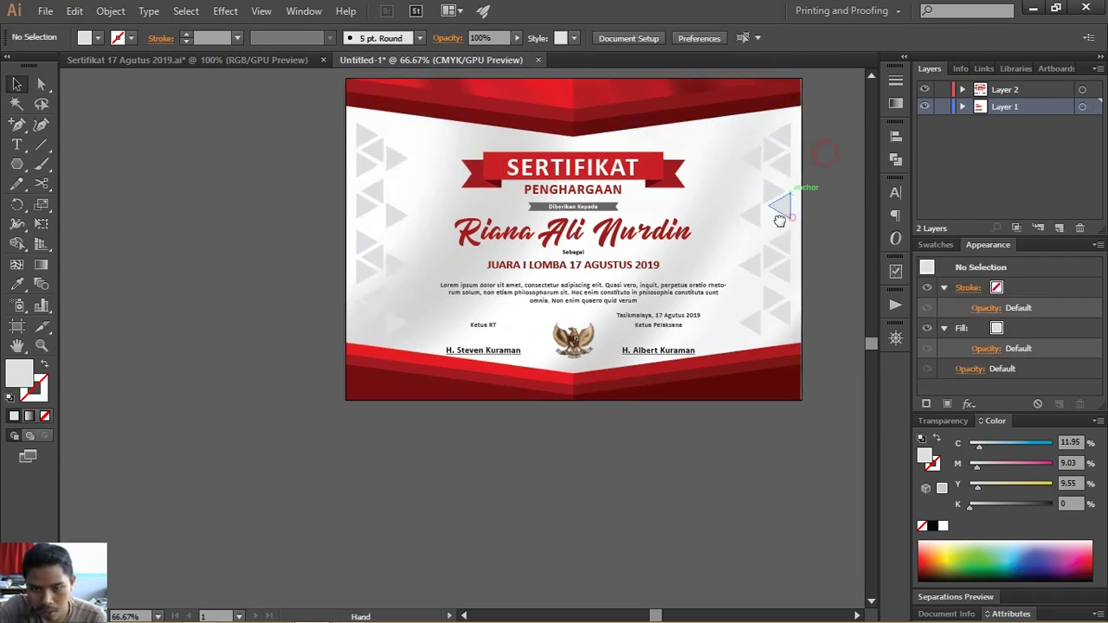
key(ctrl+minus)
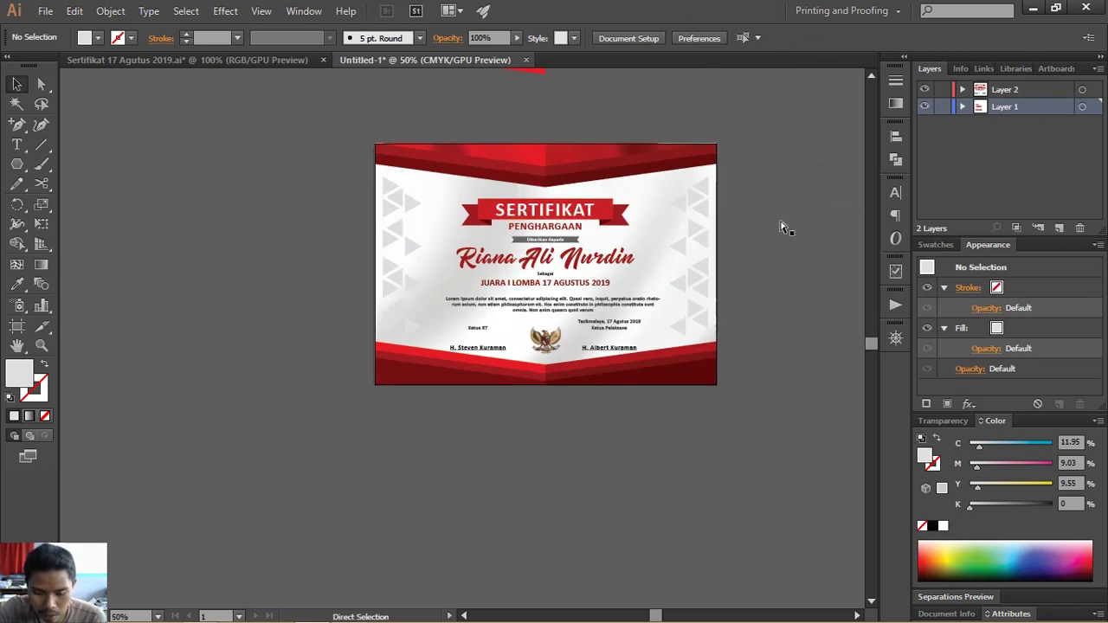
key(ctrl+0)
click(642, 290)
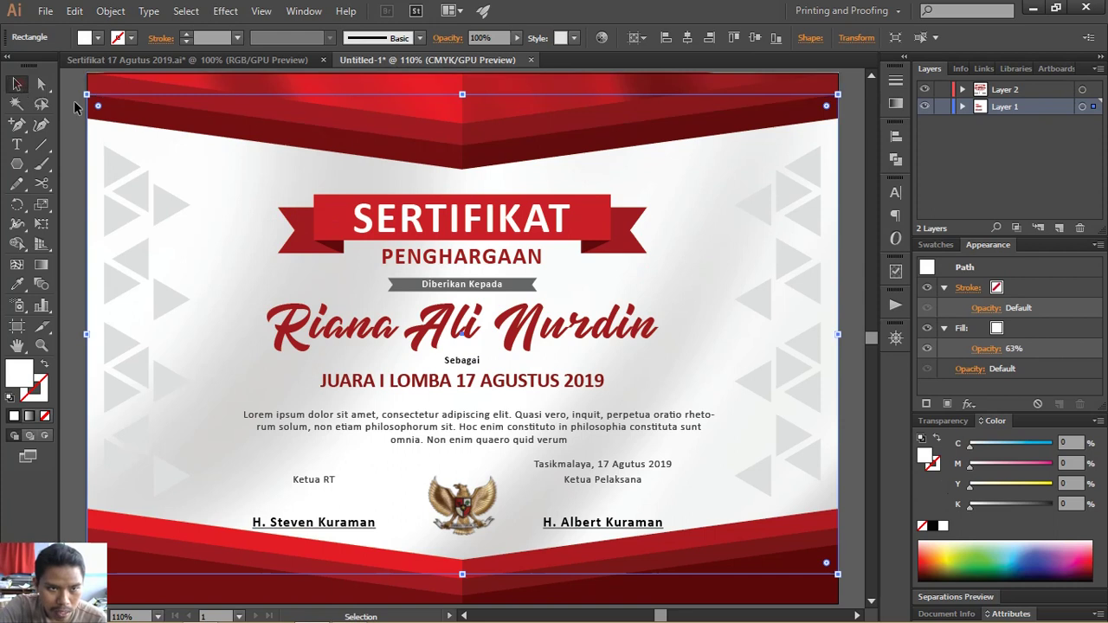
click(72, 87)
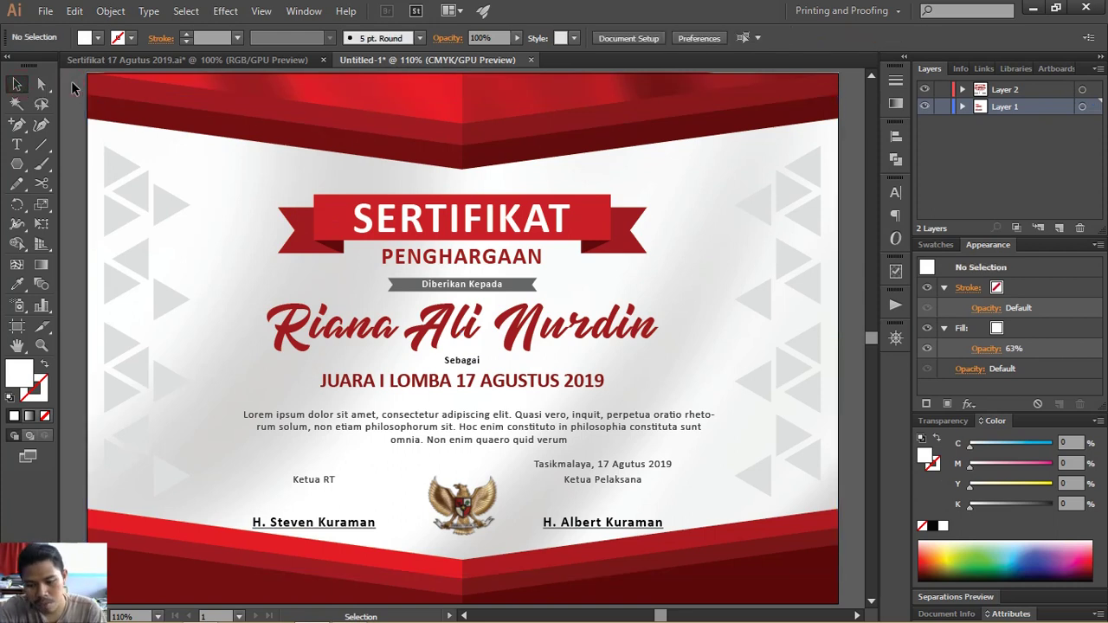